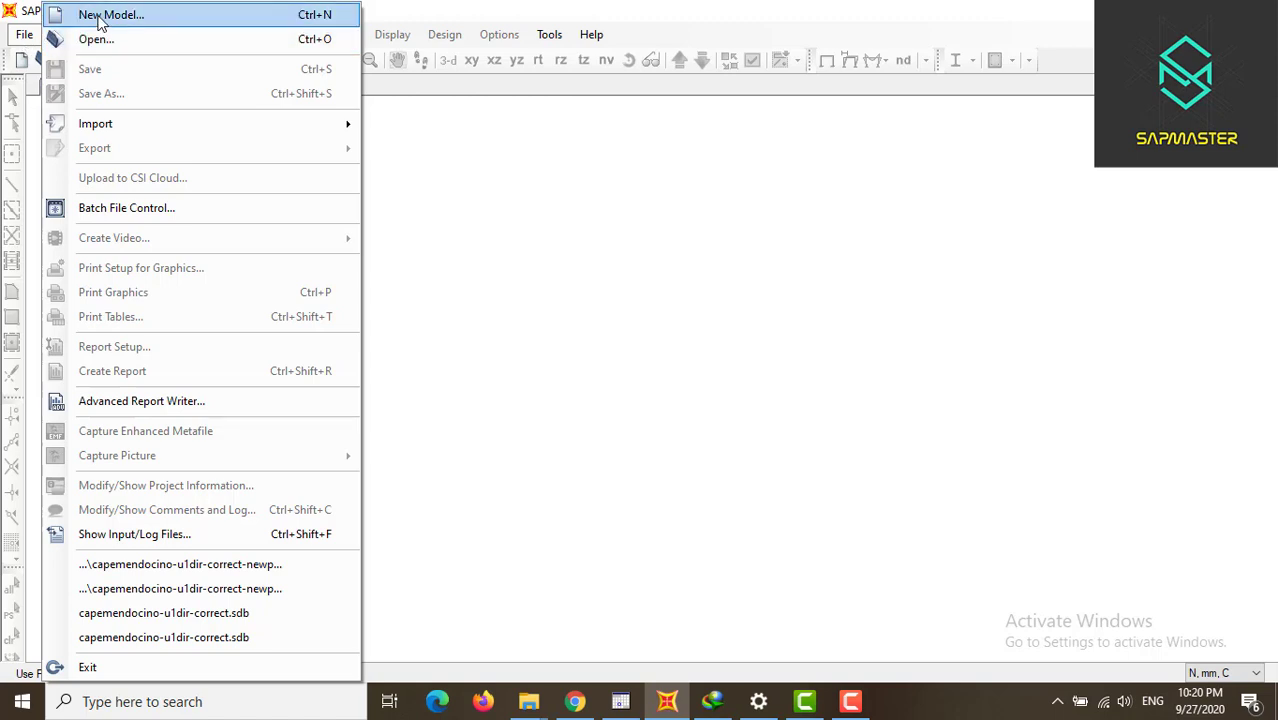
- Start a new model from the Grid Only template using Cartesian grid lines
click(590, 274)
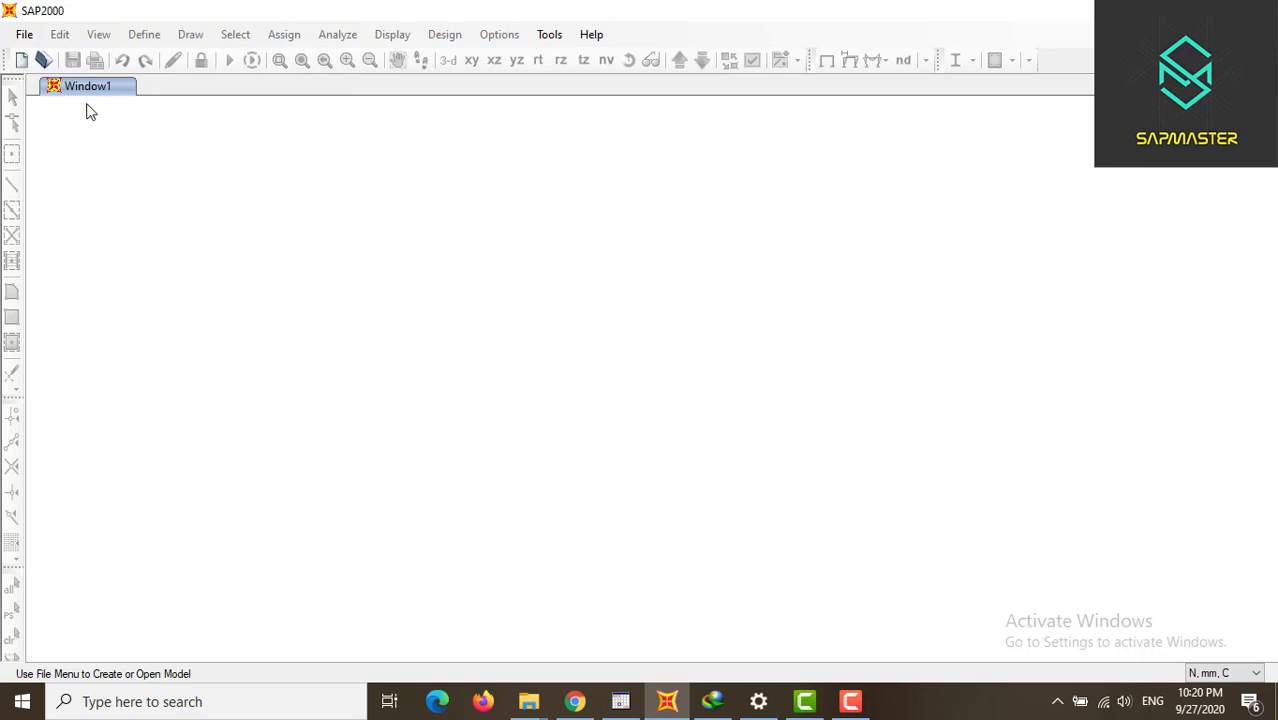
click(28, 35)
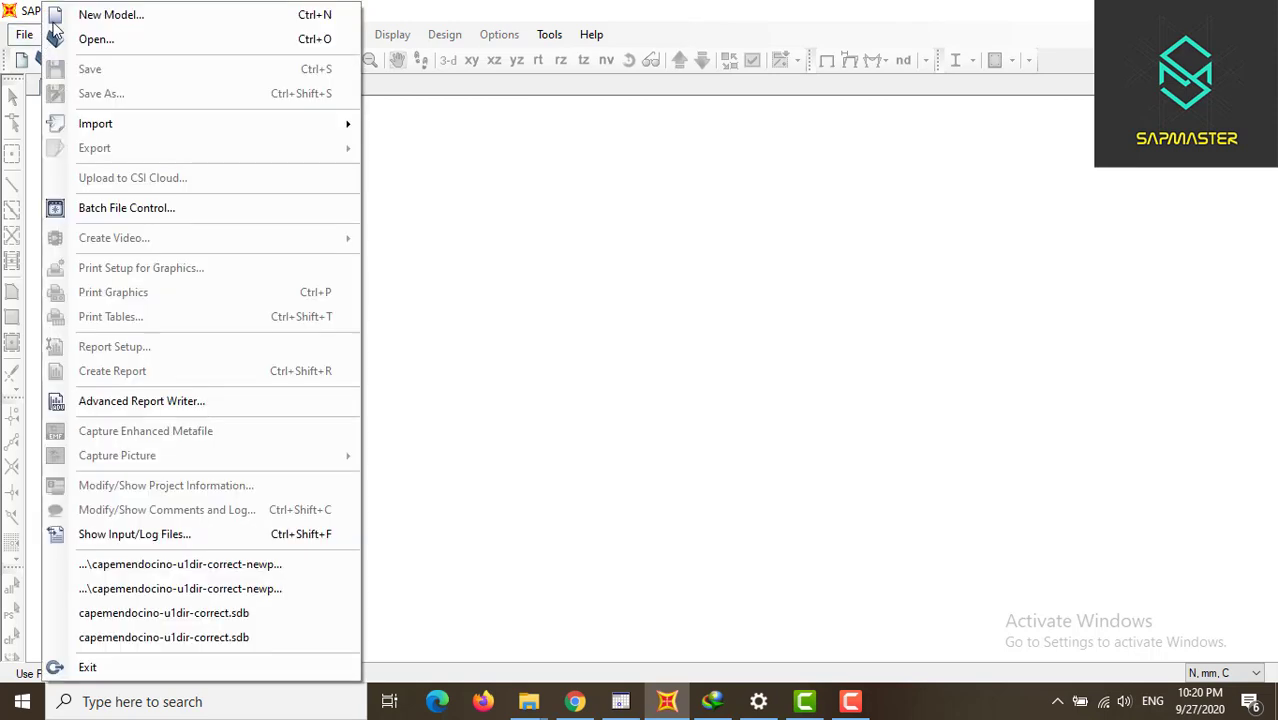
click(74, 18)
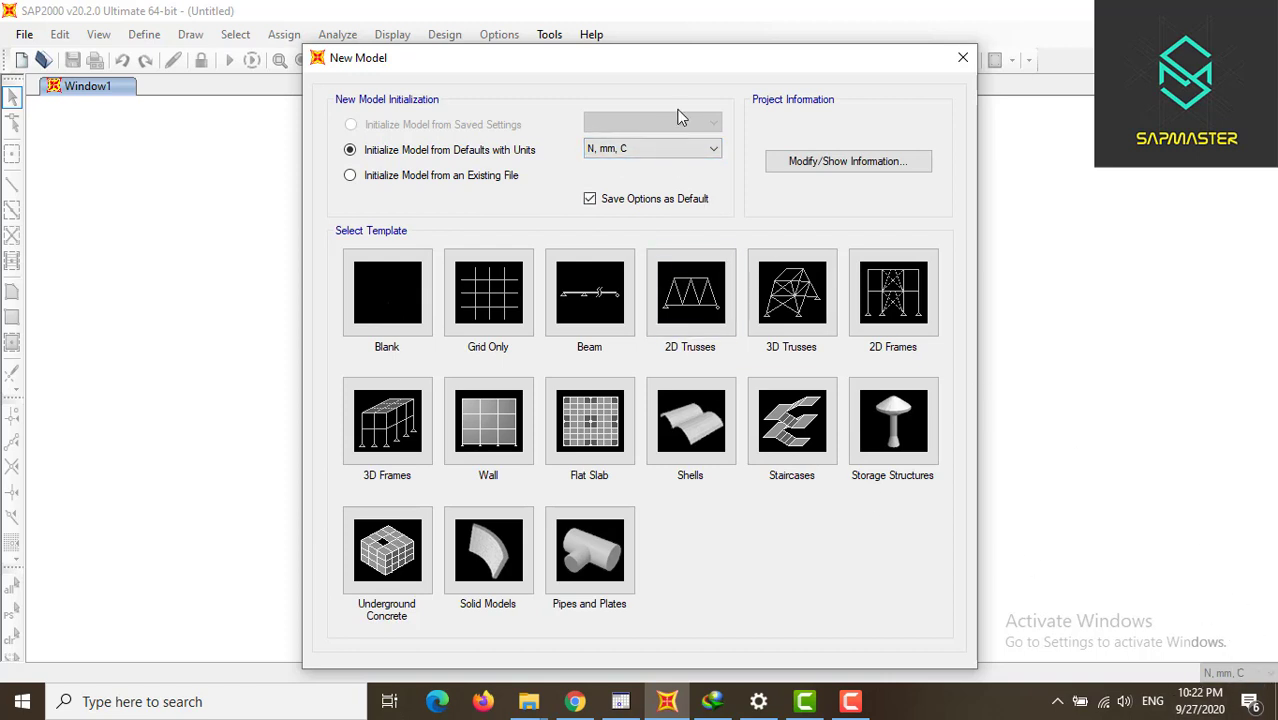
click(518, 291)
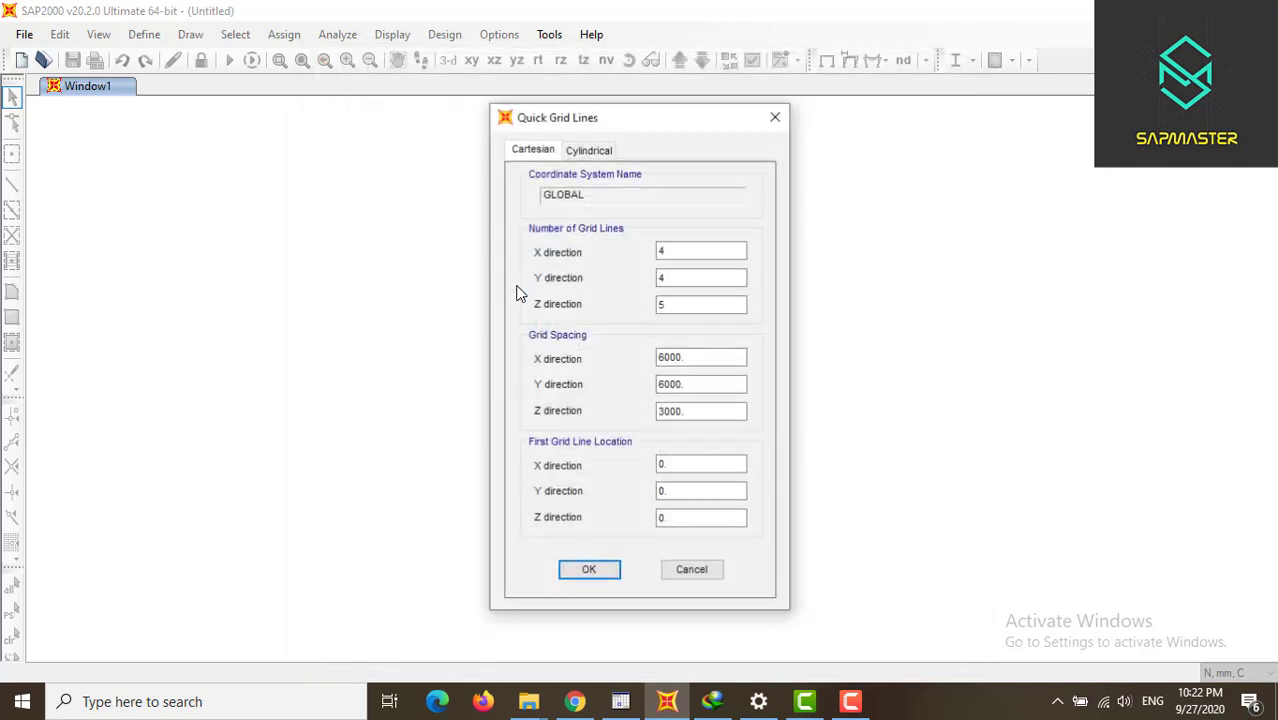
click(588, 156)
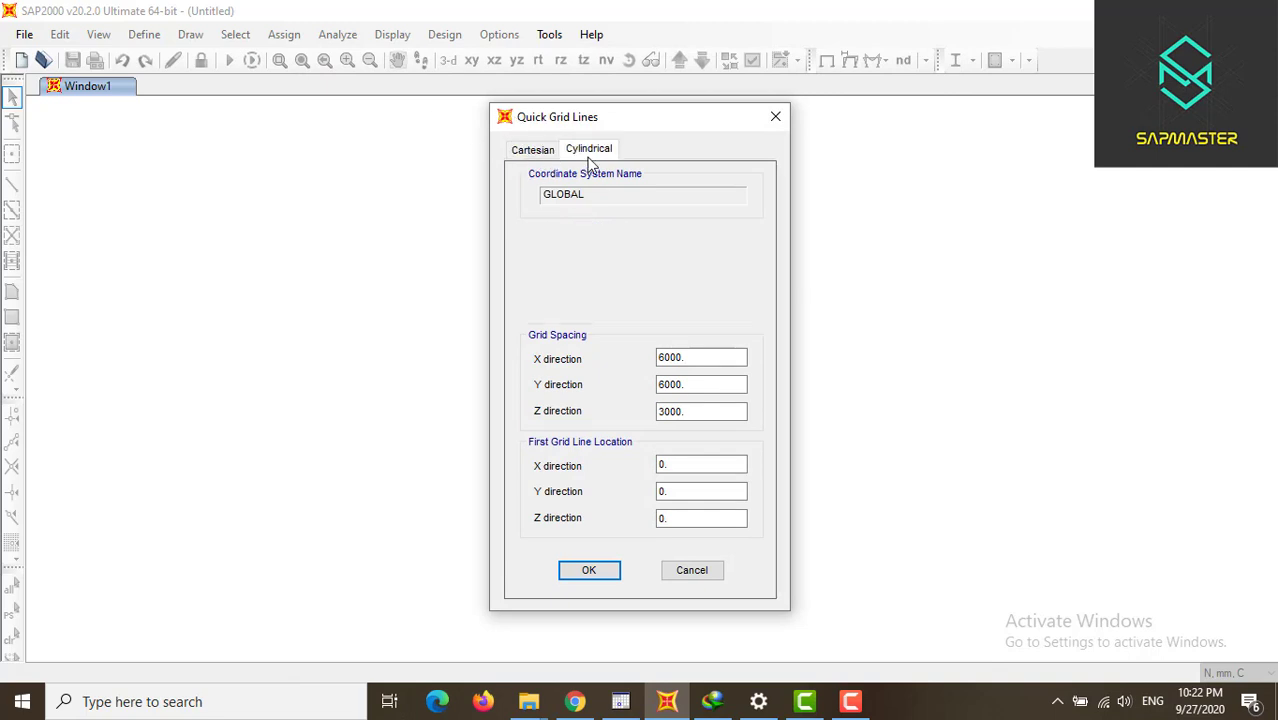
click(521, 155)
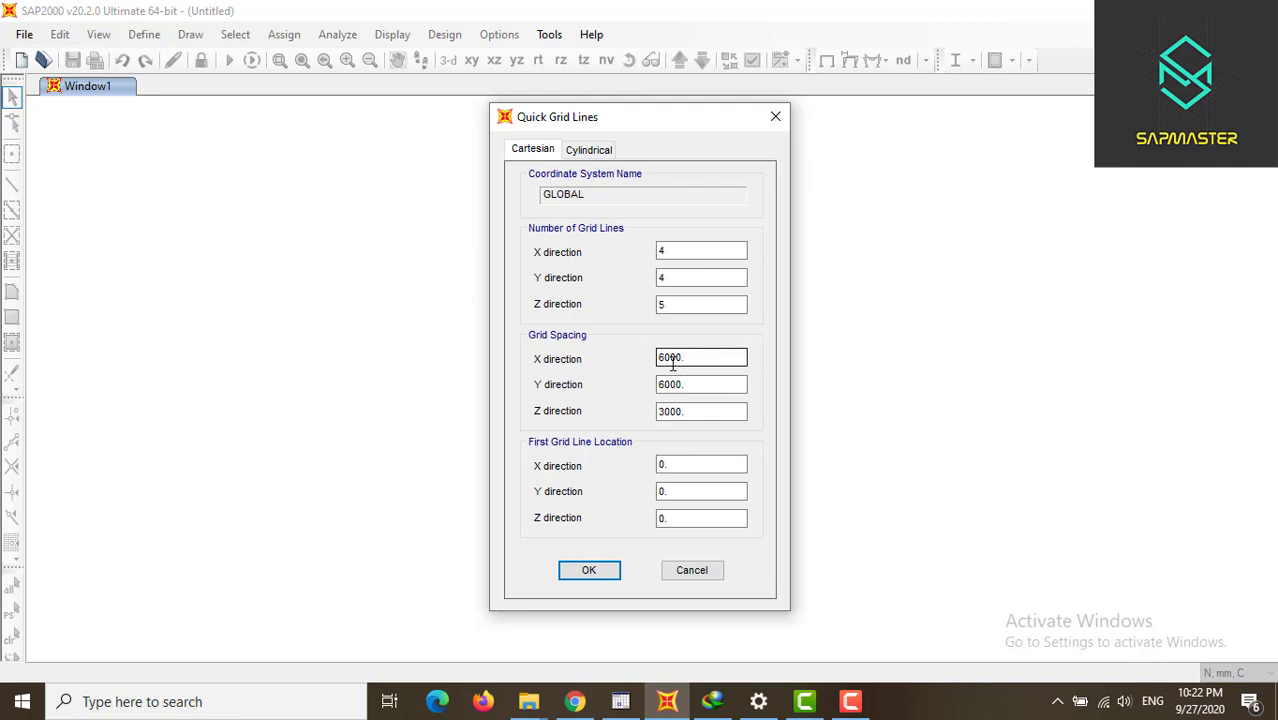
- Create the grid with 3 grid lines in the X direction and an X spacing of 4000 mm
click(693, 250)
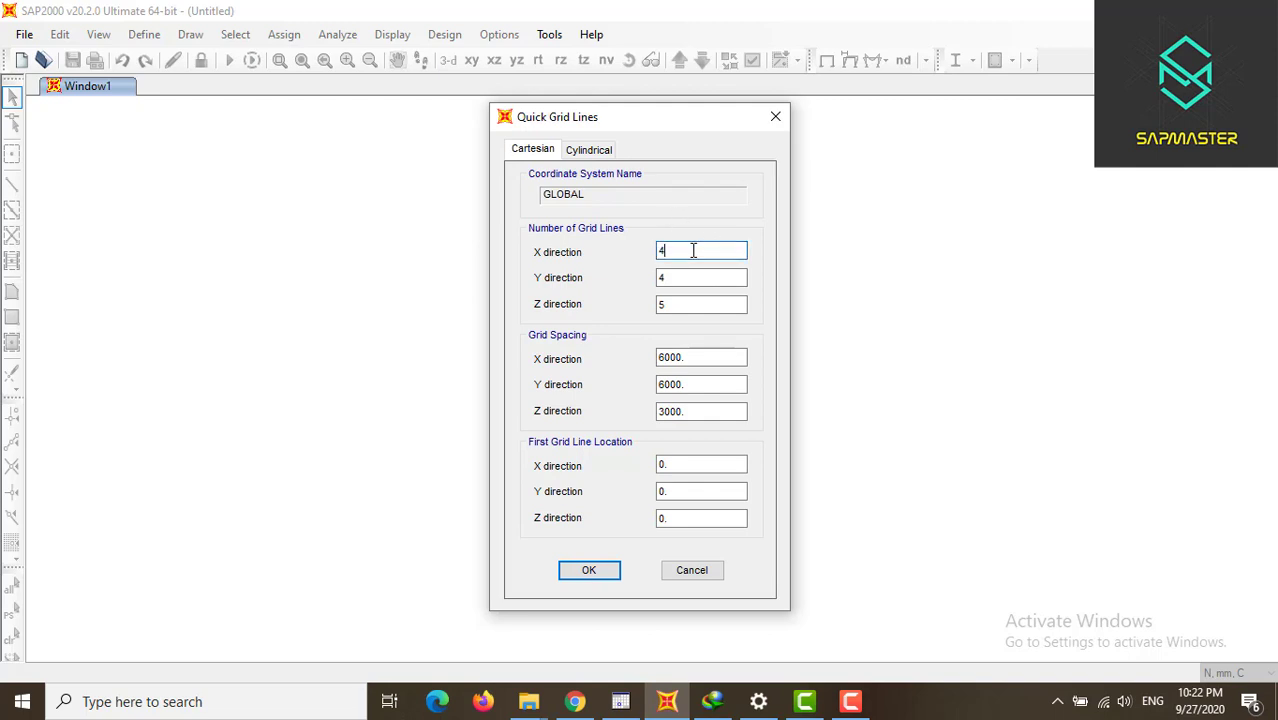
key(BackSpace)
text(3)
click(689, 358)
double_click(689, 358)
text(40)
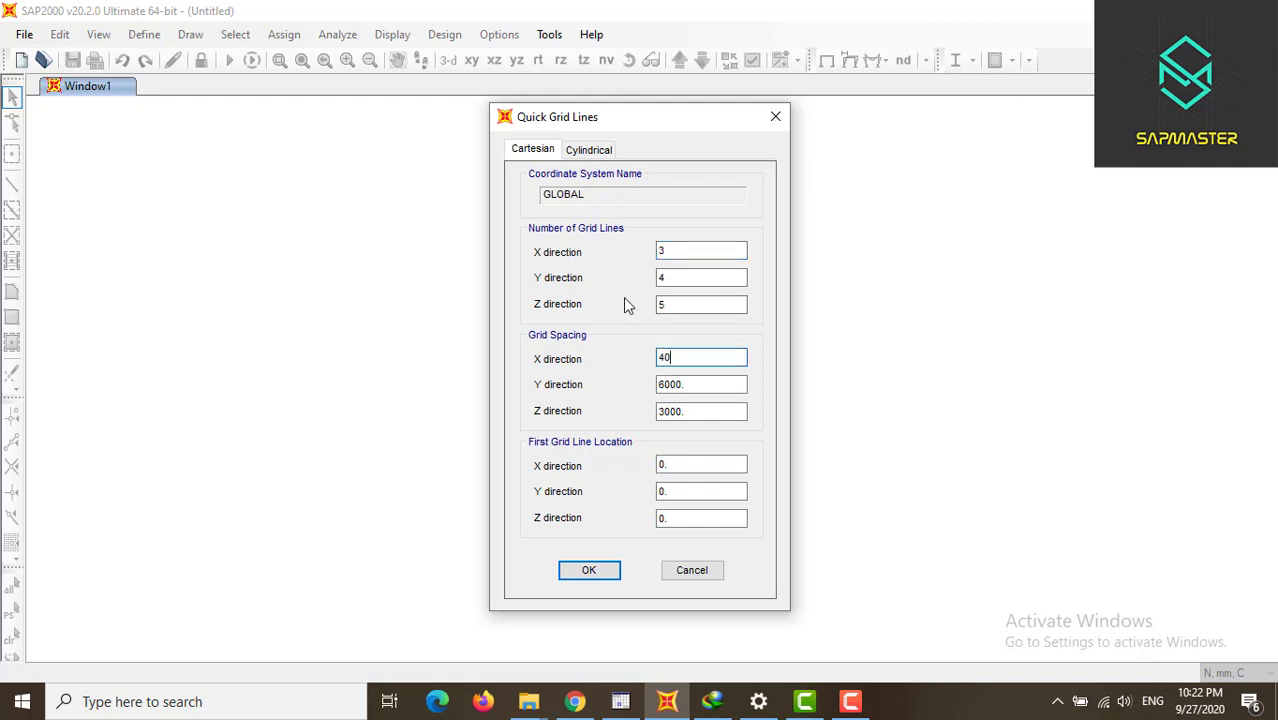
text(00)
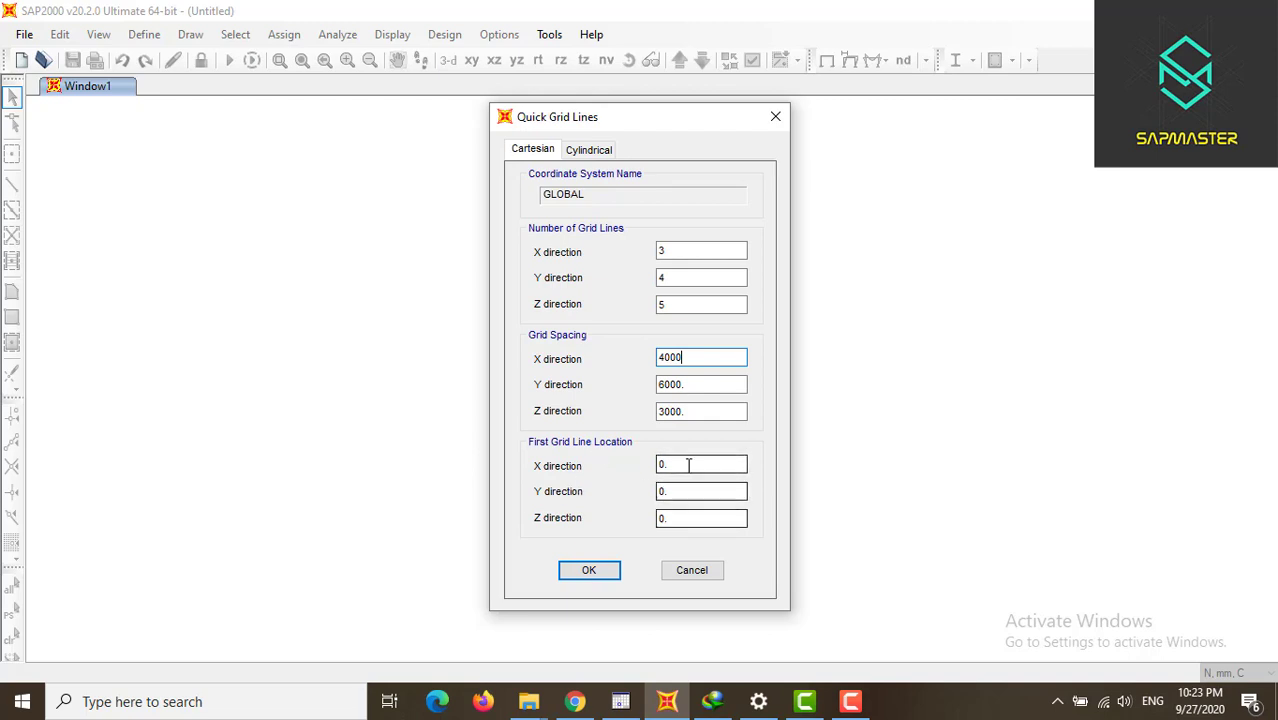
click(589, 571)
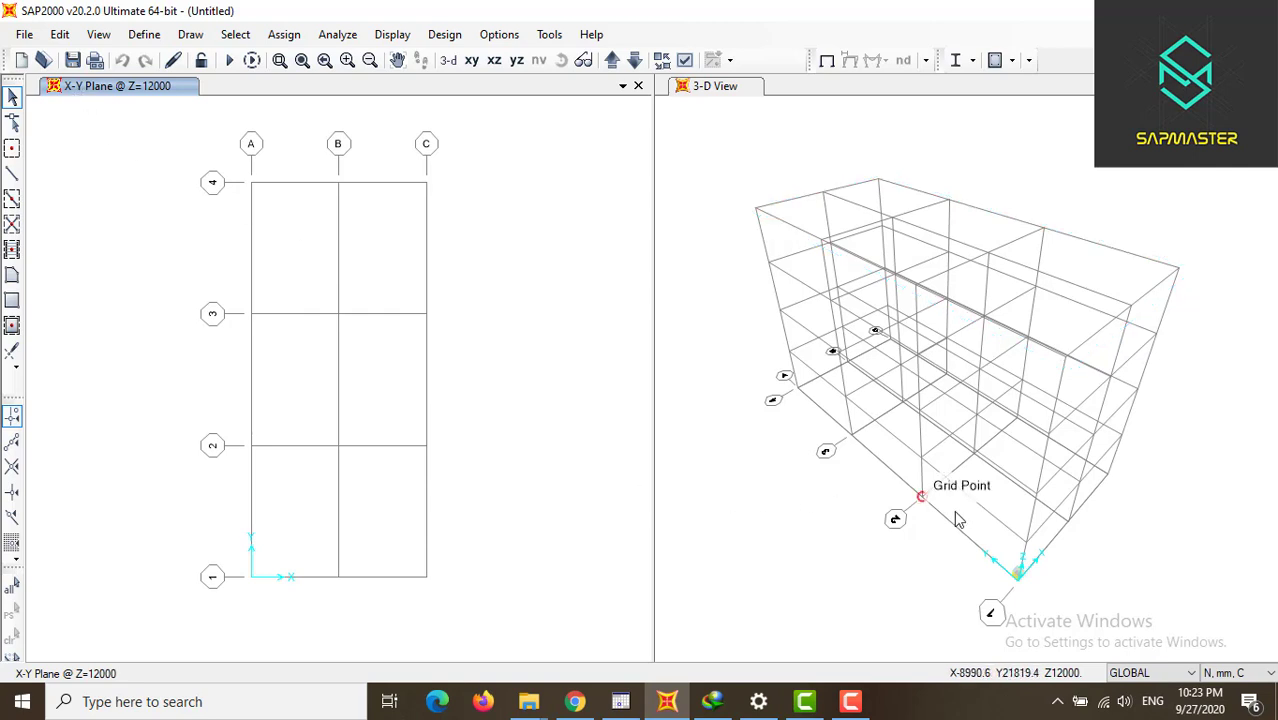
- Rotate the 3-D view to inspect the grid from other angles and restore the full view
click(1047, 588)
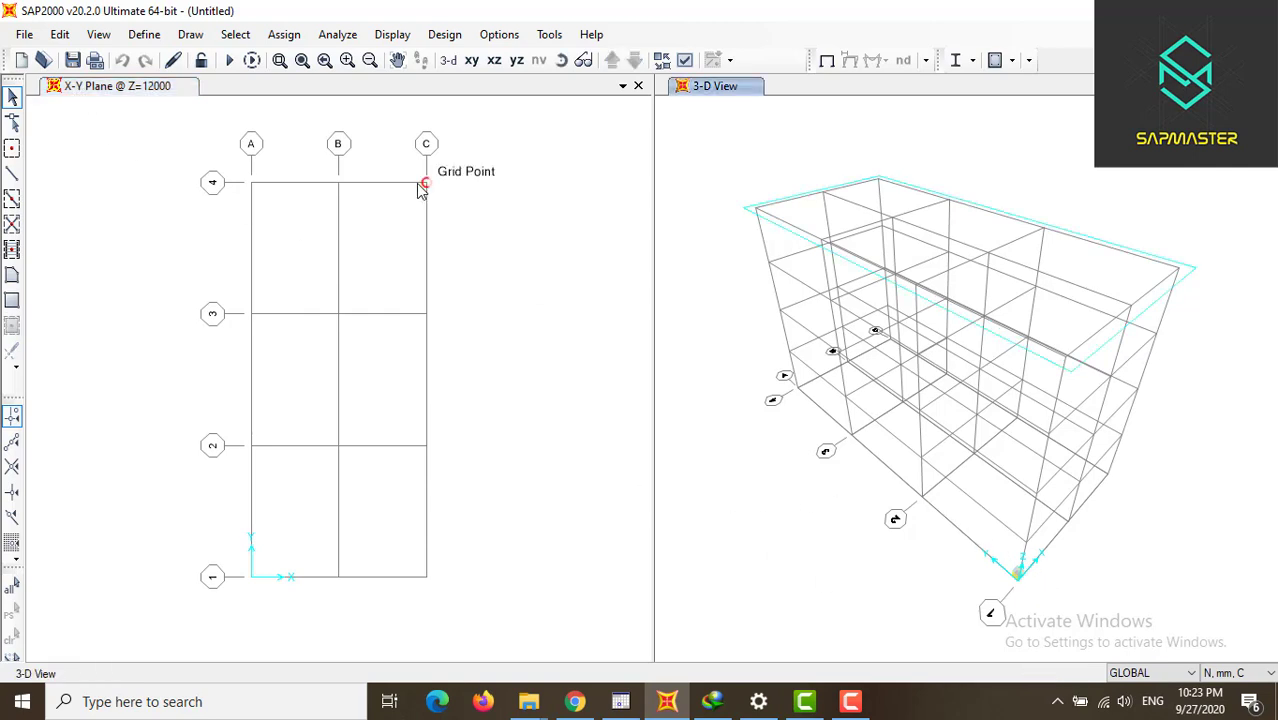
click(563, 62)
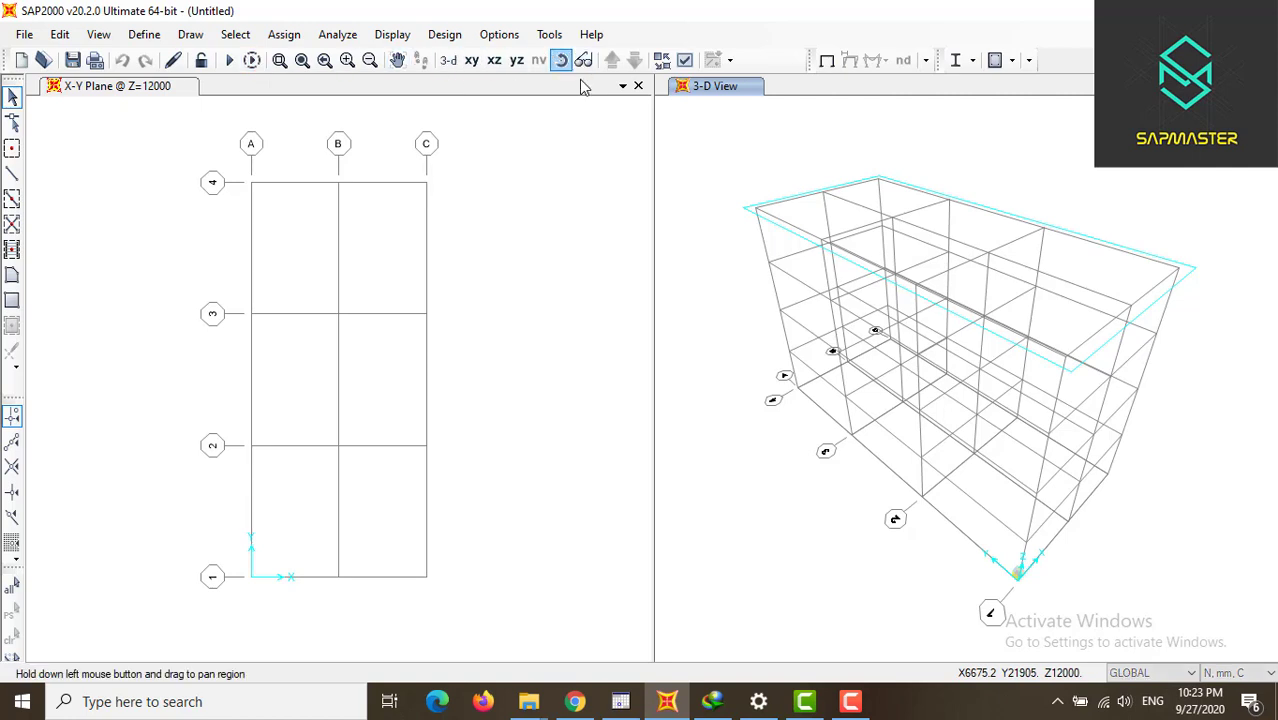
drag(1116, 457, 1018, 420)
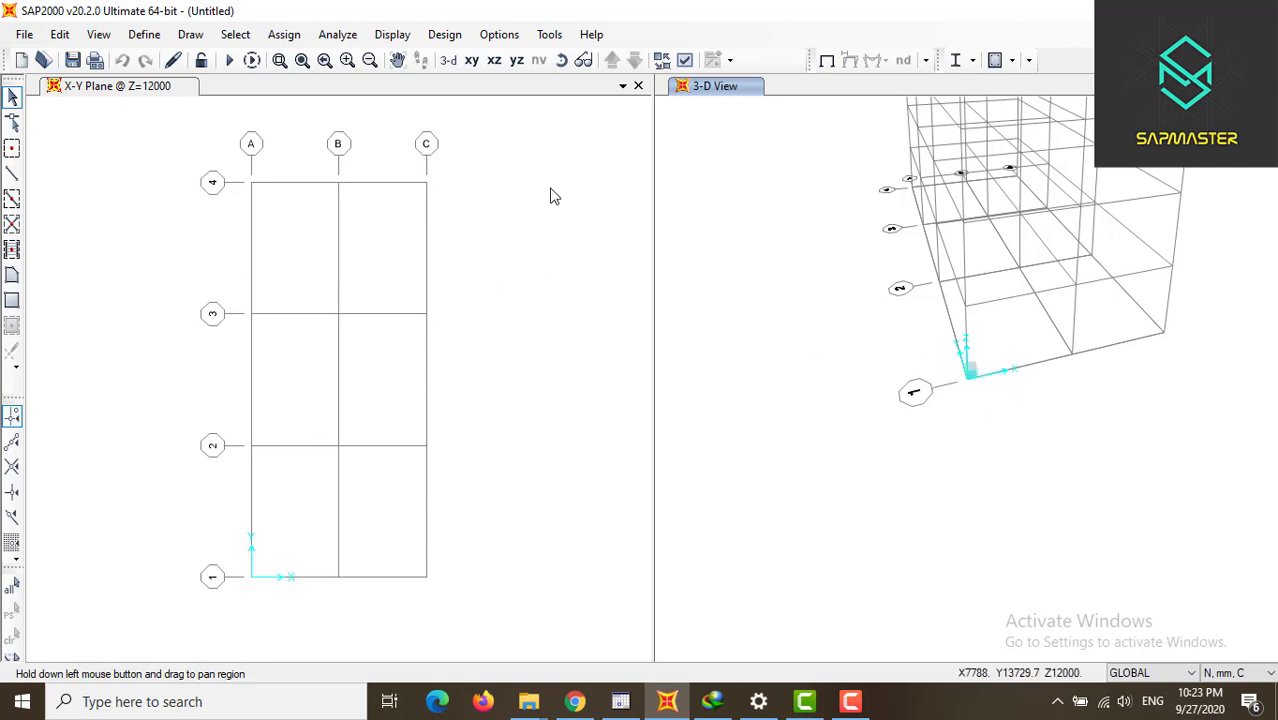
click(301, 61)
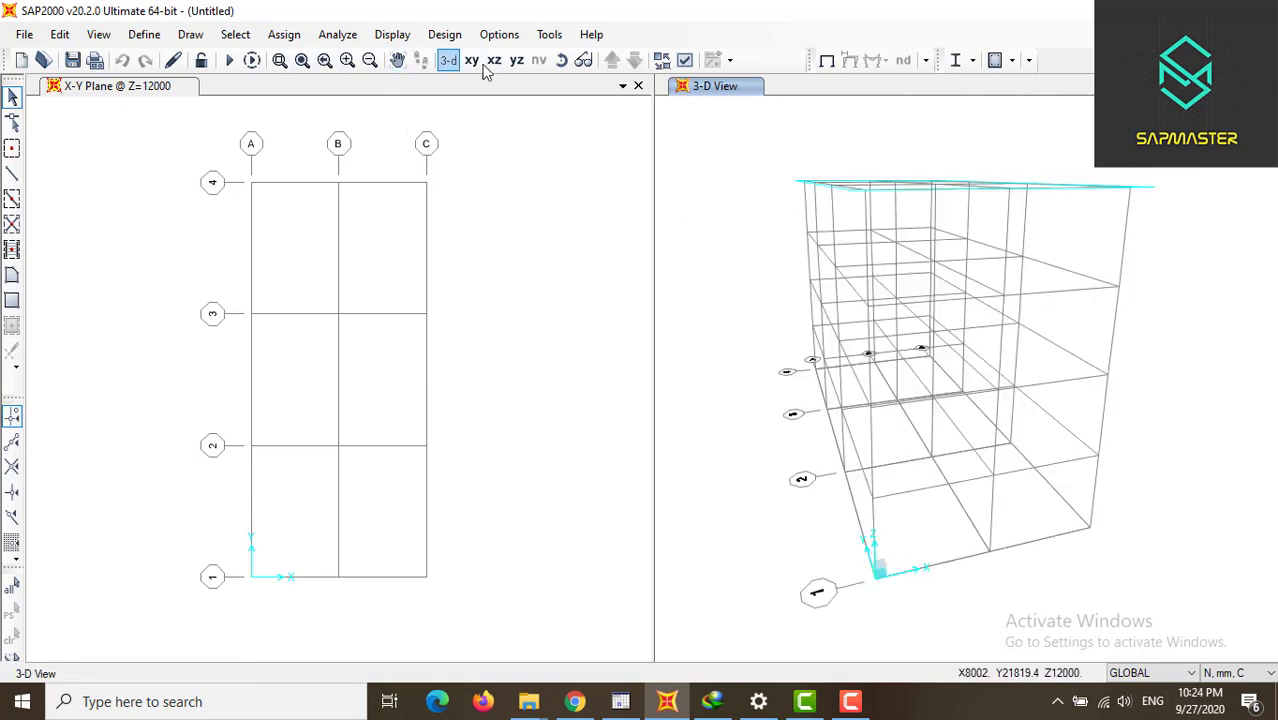
click(562, 60)
mouse_move(913, 320)
mouse_down()
mouse_move(950, 362)
mouse_move(912, 298)
mouse_up()
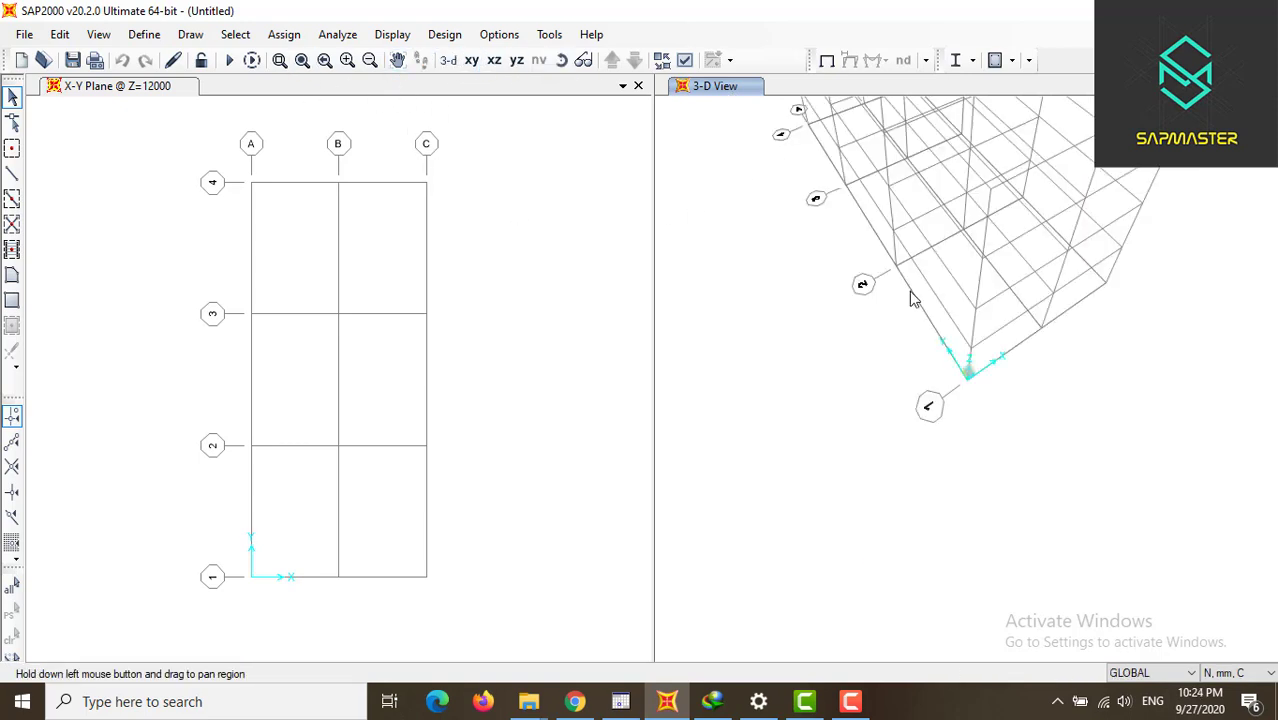
click(301, 60)
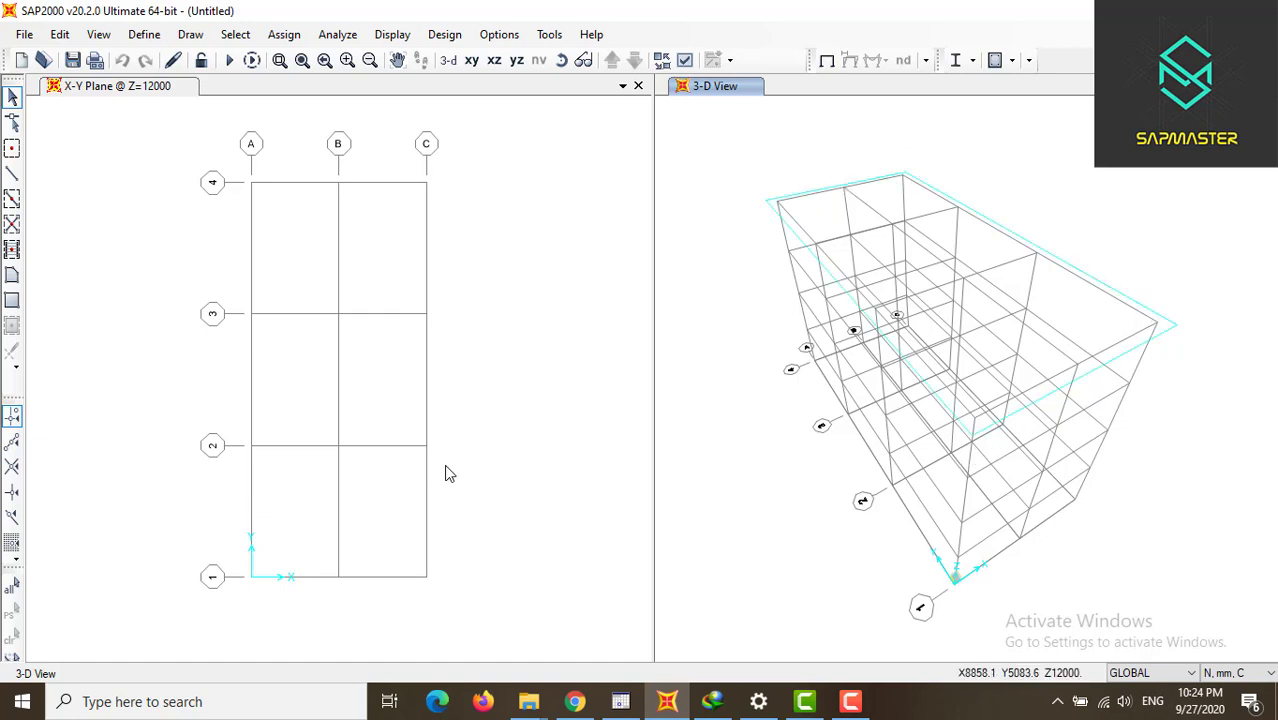
- Step the X-Y plan view down through the storey levels to Z=3000
click(147, 90)
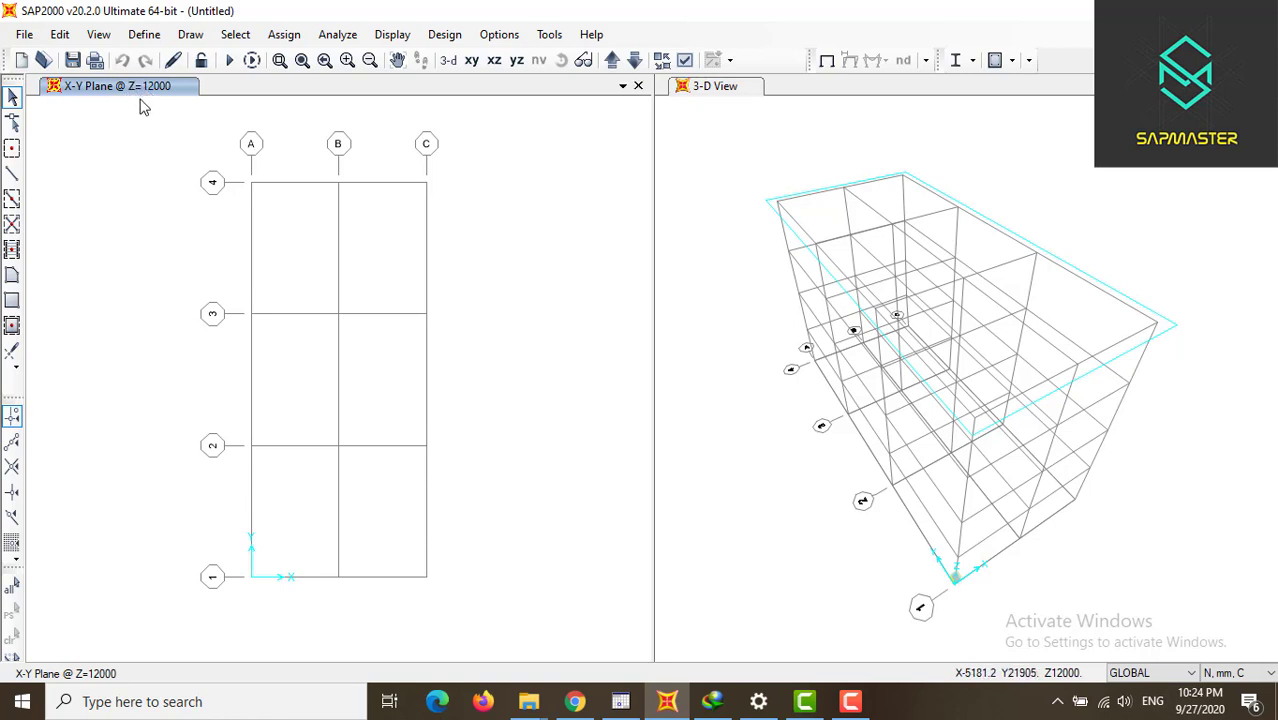
click(635, 61)
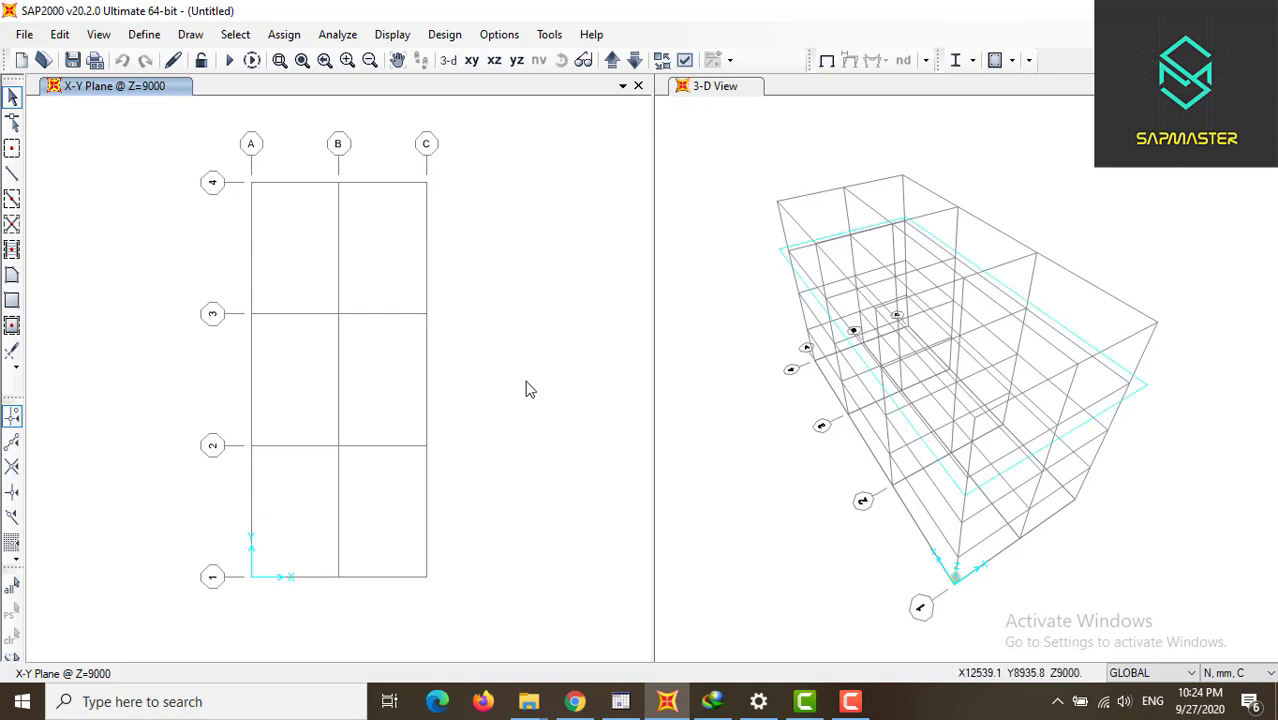
click(633, 64)
click(633, 62)
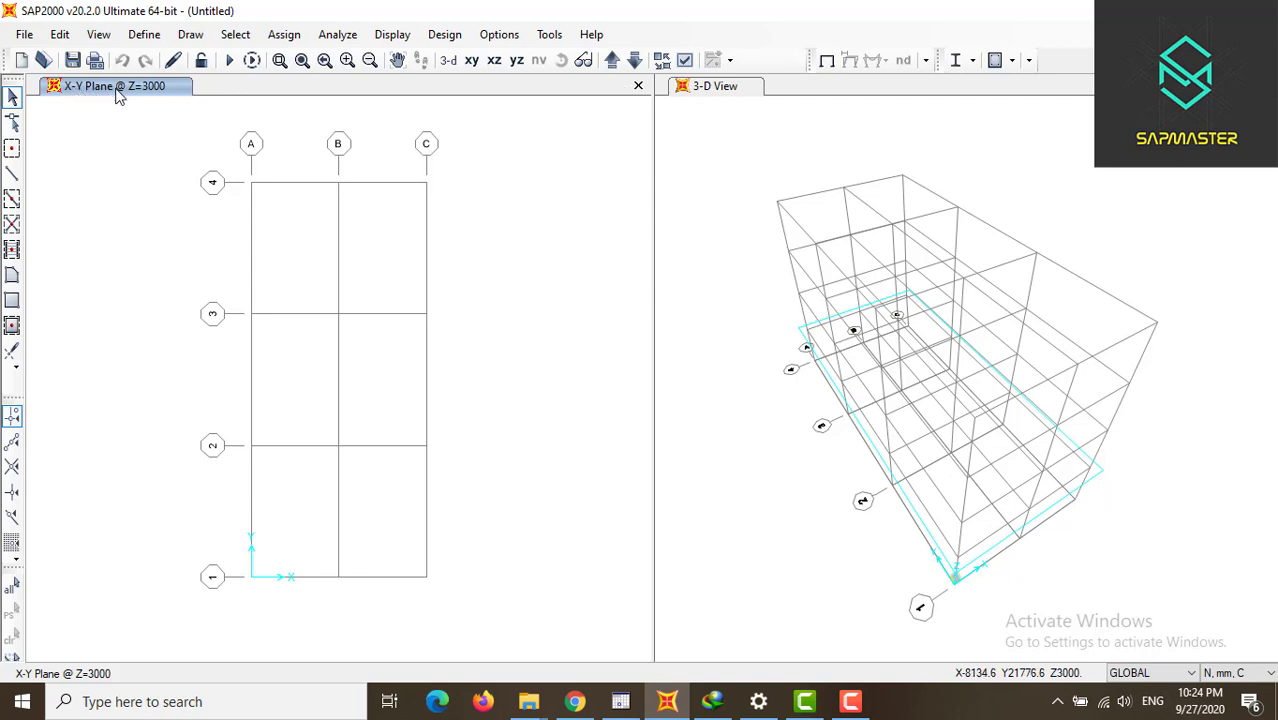
- Set the 2D view to the X-Z plane at Y=0
click(100, 36)
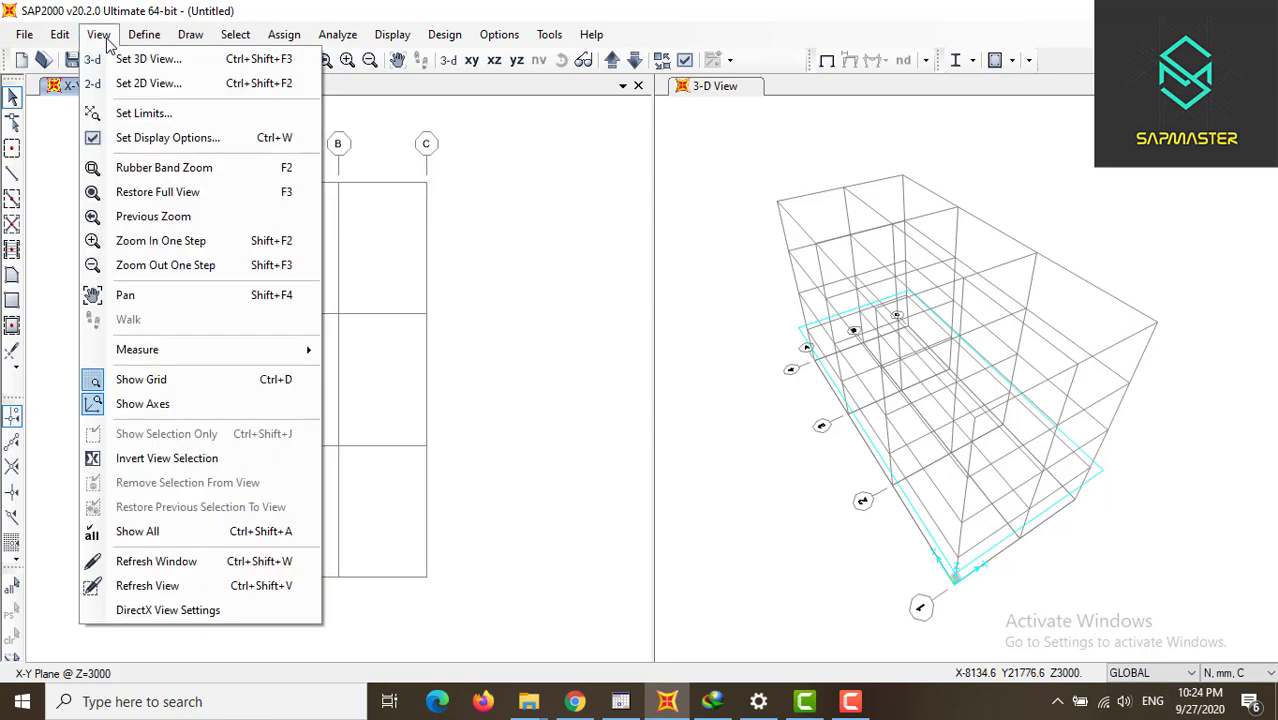
click(150, 84)
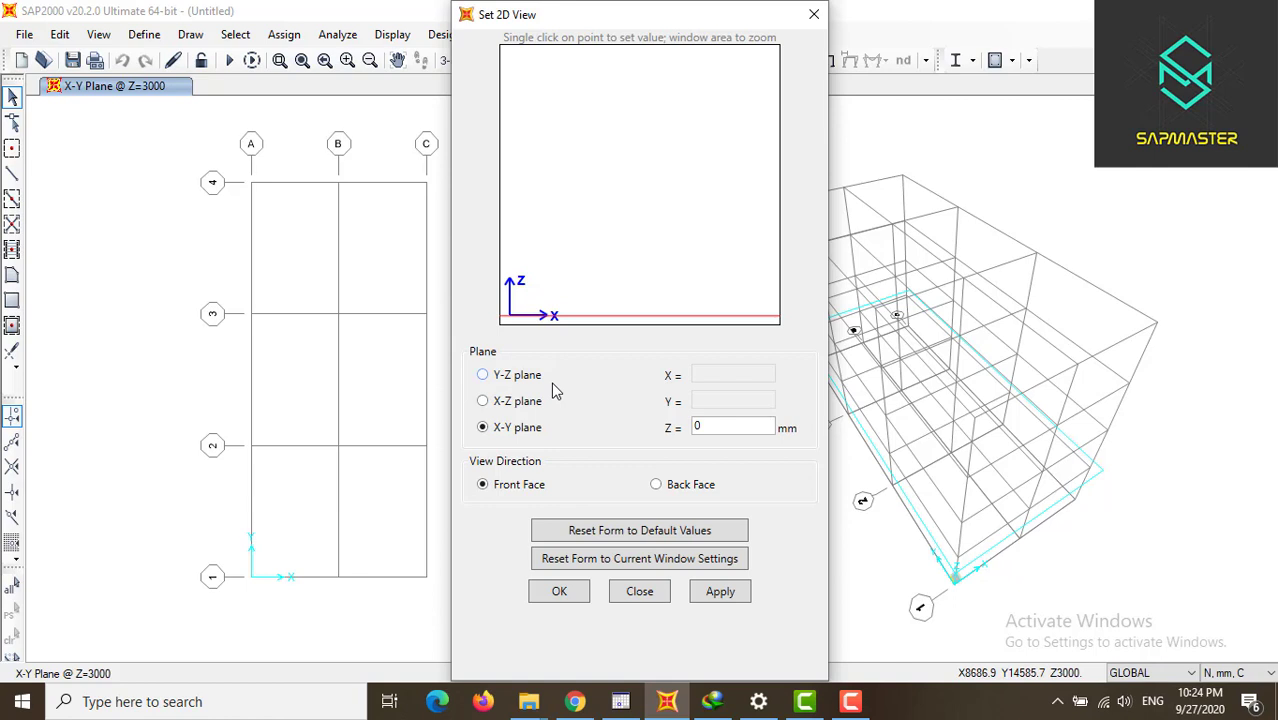
click(522, 402)
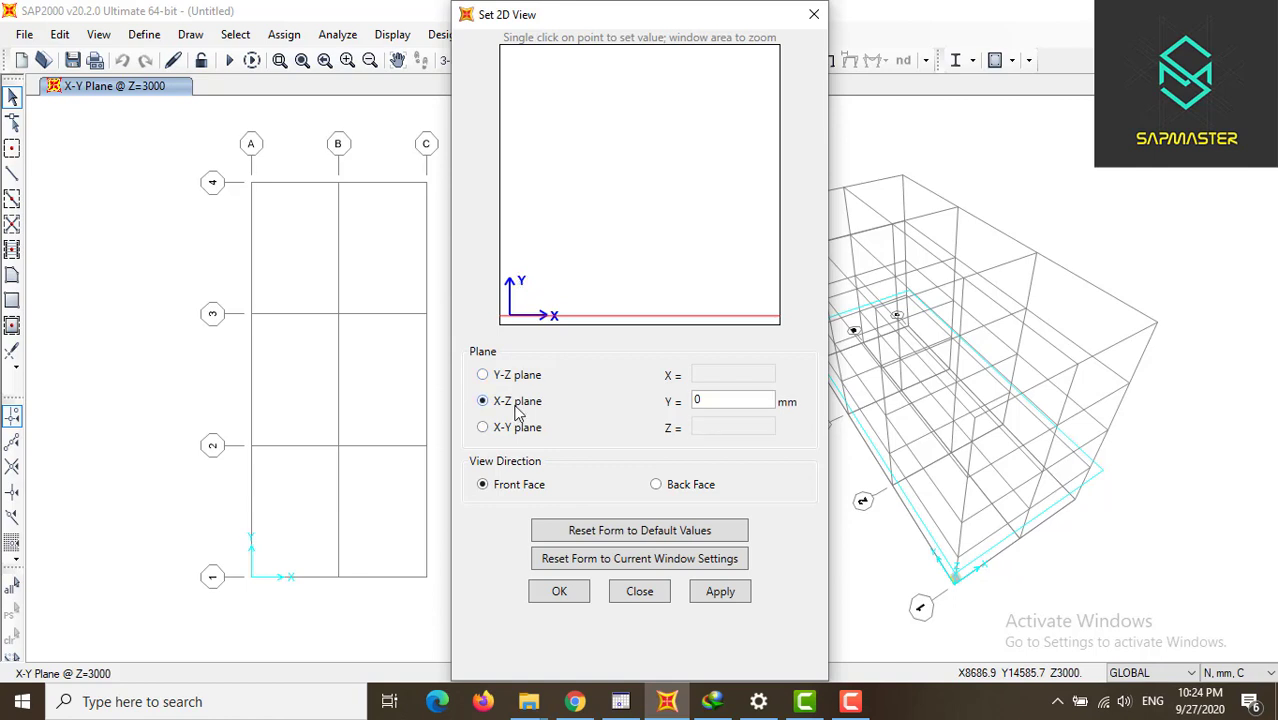
click(581, 595)
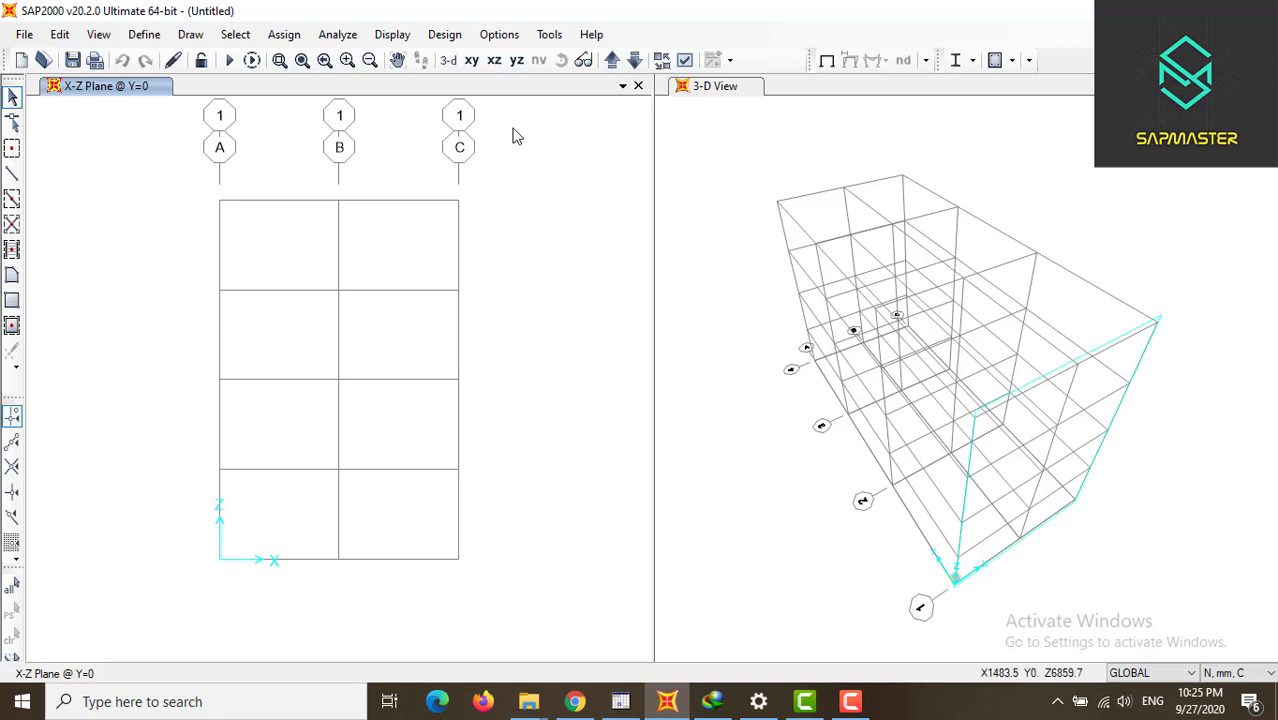
- Step the X-Z elevation view through Y=6000 to Y=12000 and return it to Y=0
click(612, 62)
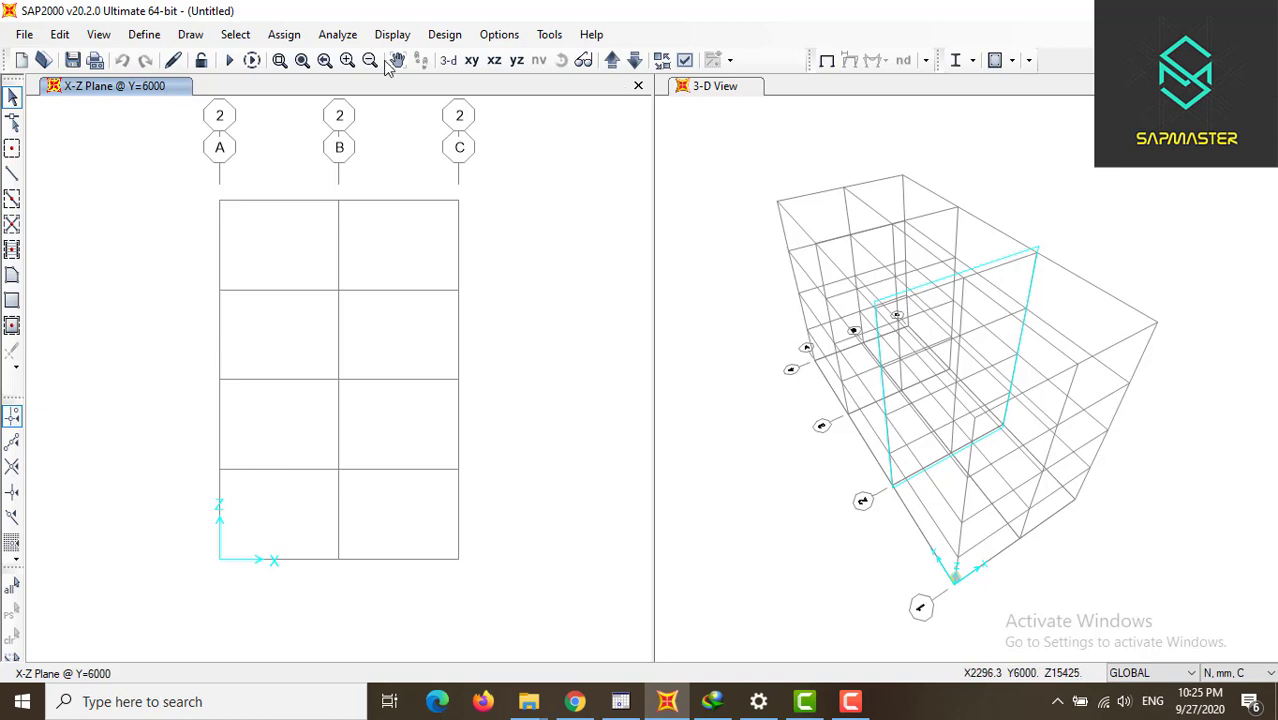
click(619, 62)
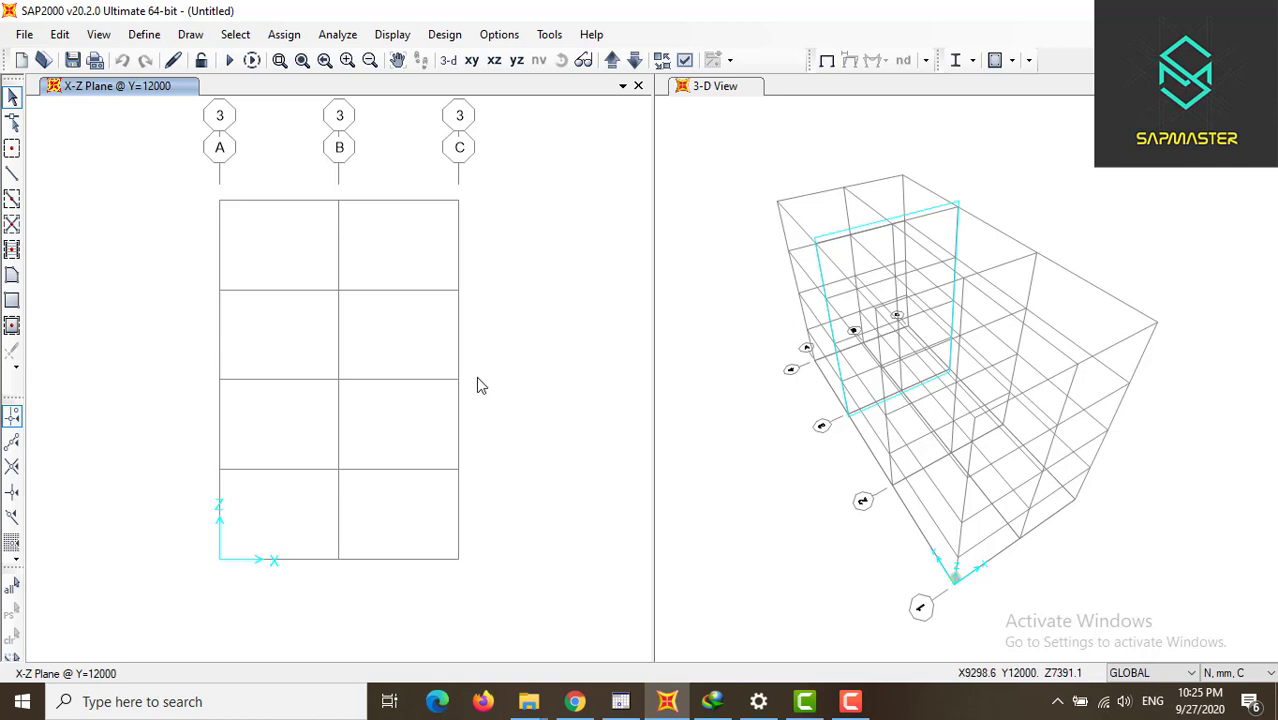
click(635, 61)
click(635, 61)
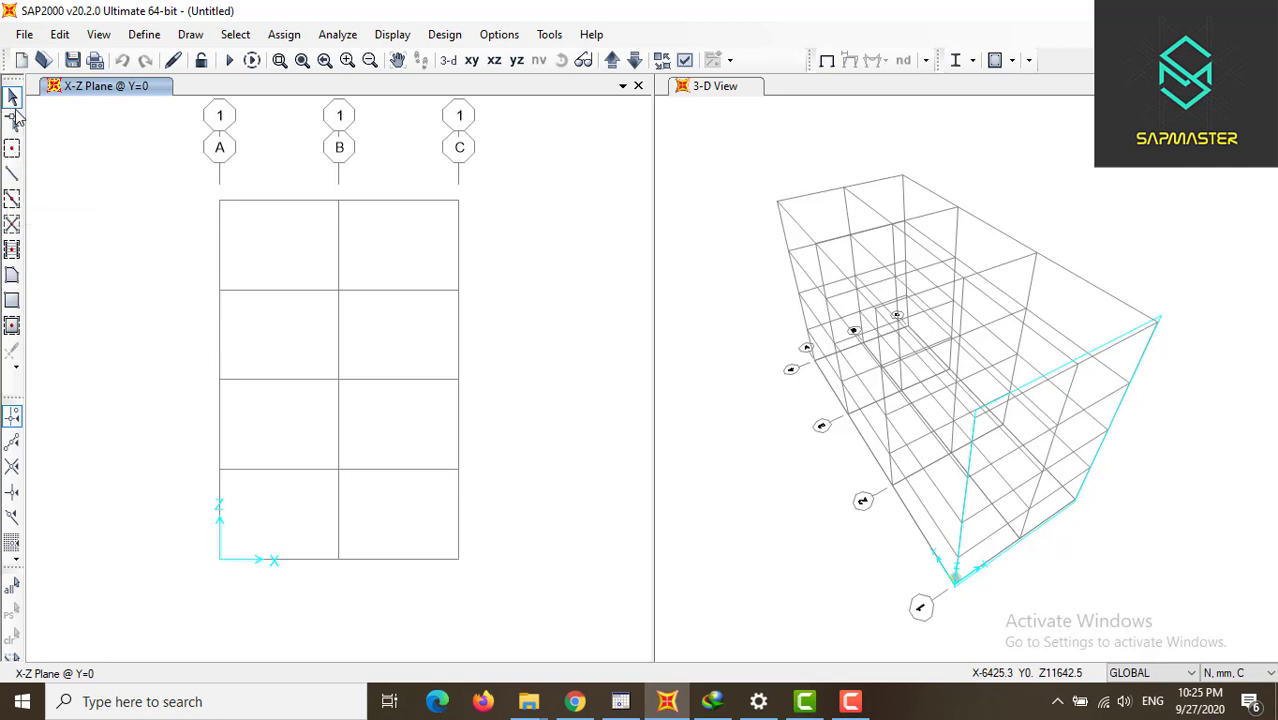
- Draw straight frame members with Continuous moment releases up grid A from the base to Z=12000 and across the roof line to grid C
click(12, 176)
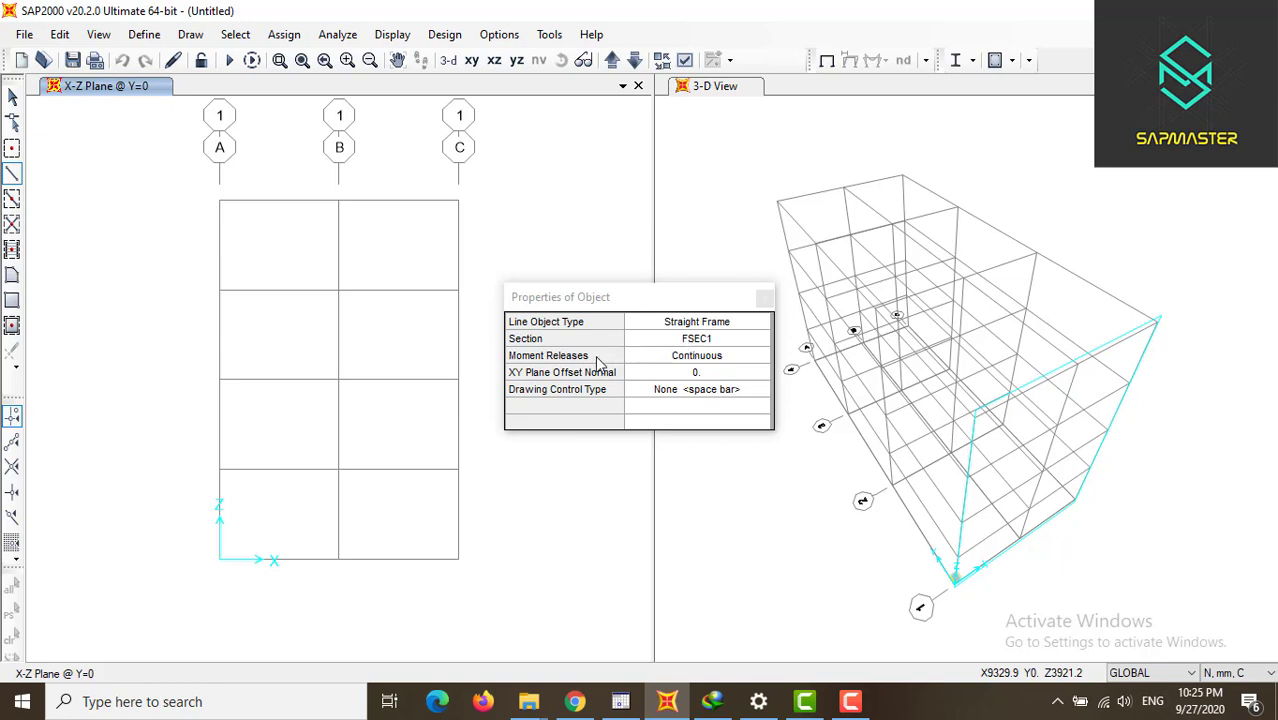
click(702, 358)
click(703, 364)
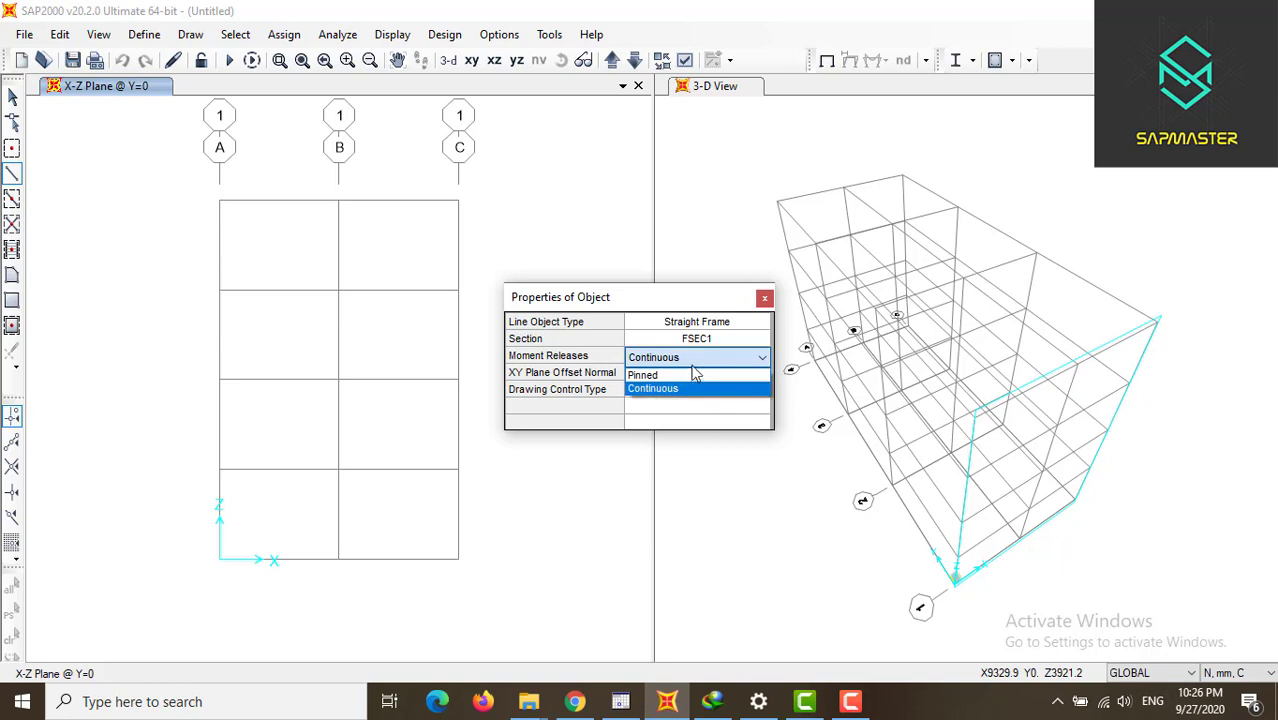
click(689, 362)
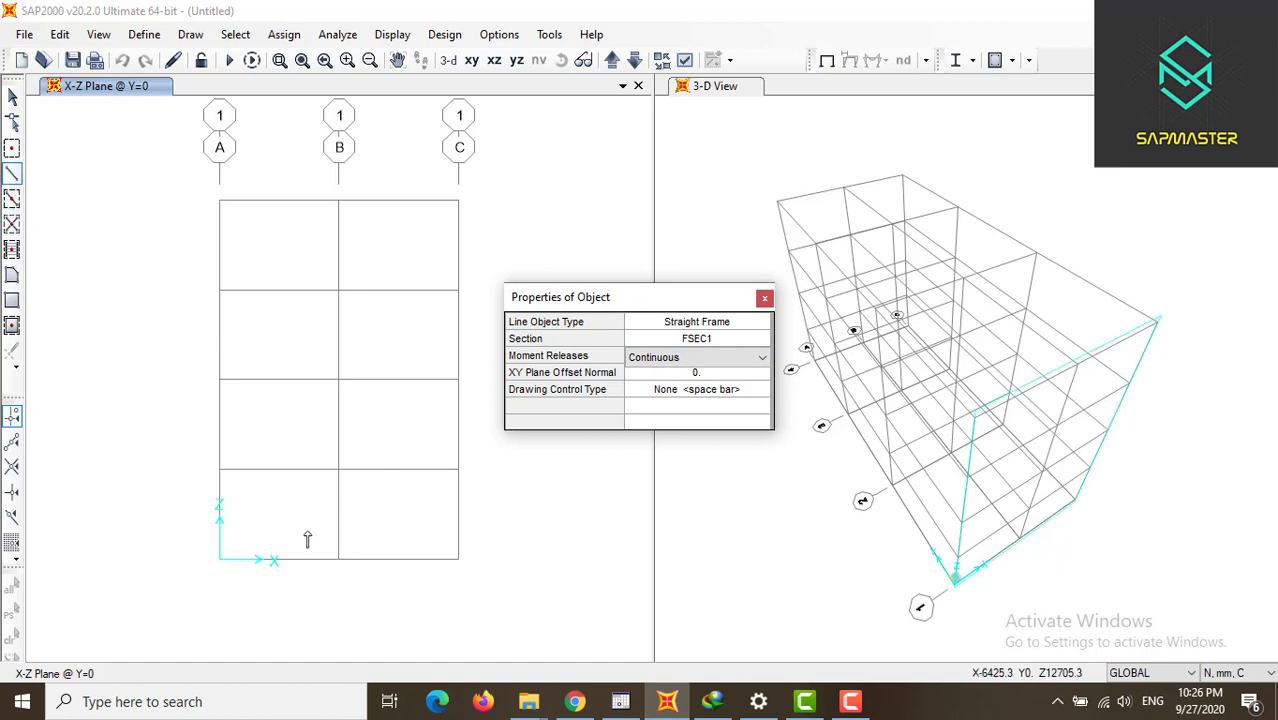
click(221, 560)
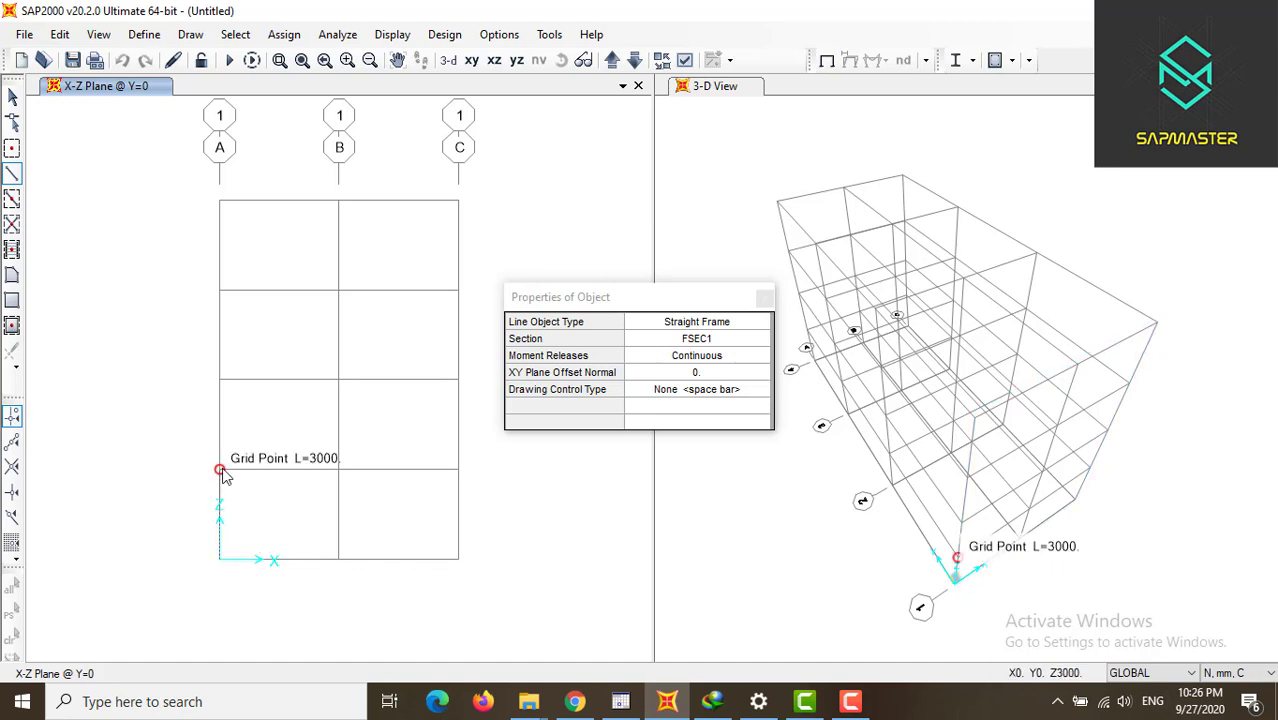
click(222, 383)
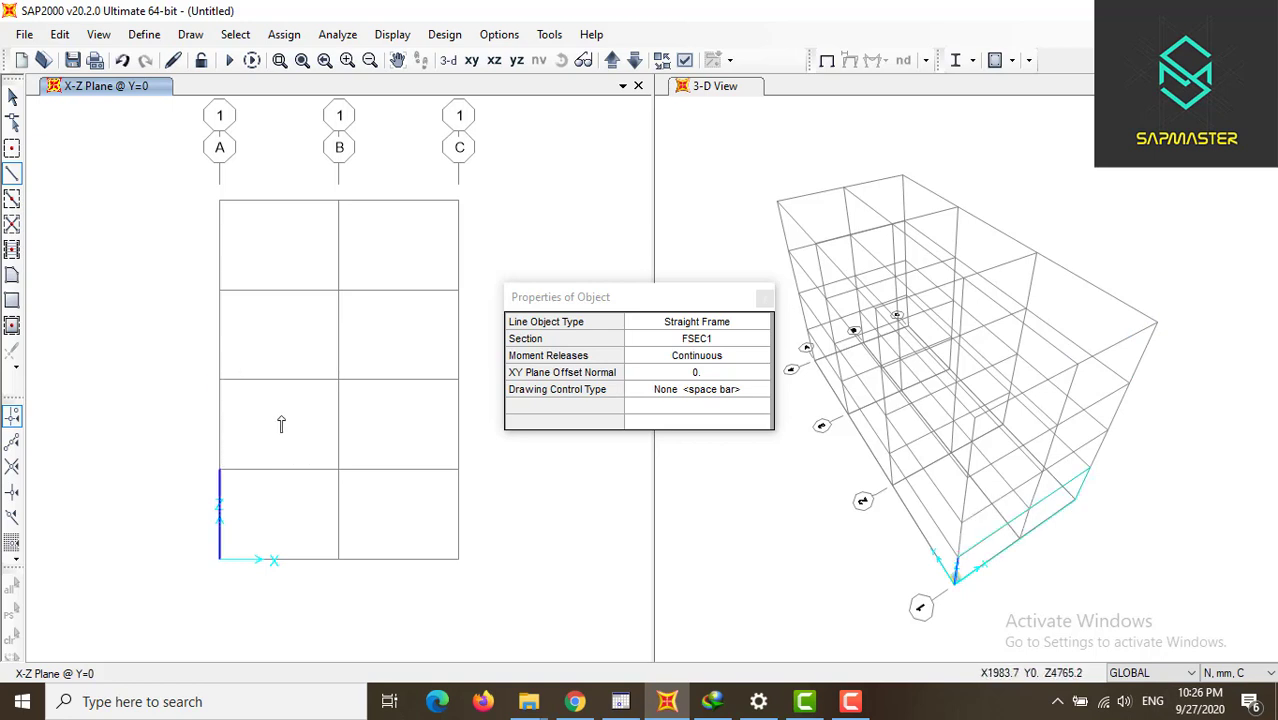
click(221, 380)
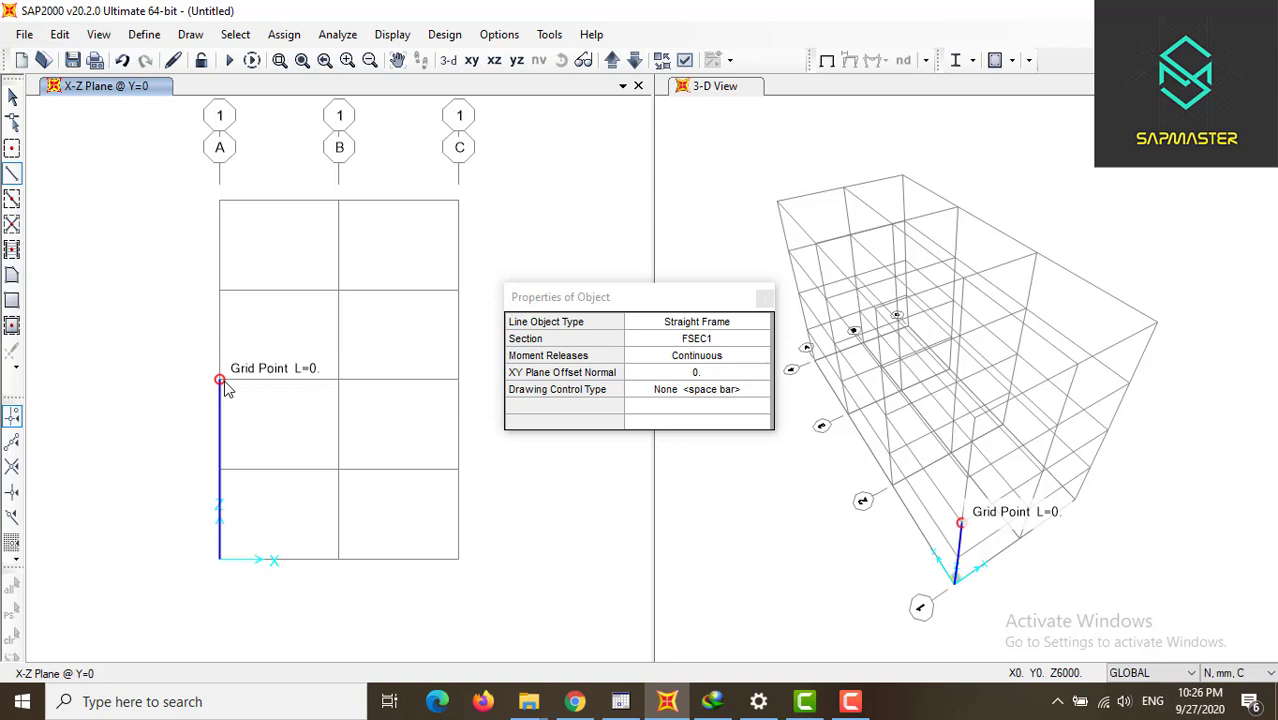
click(221, 290)
click(224, 203)
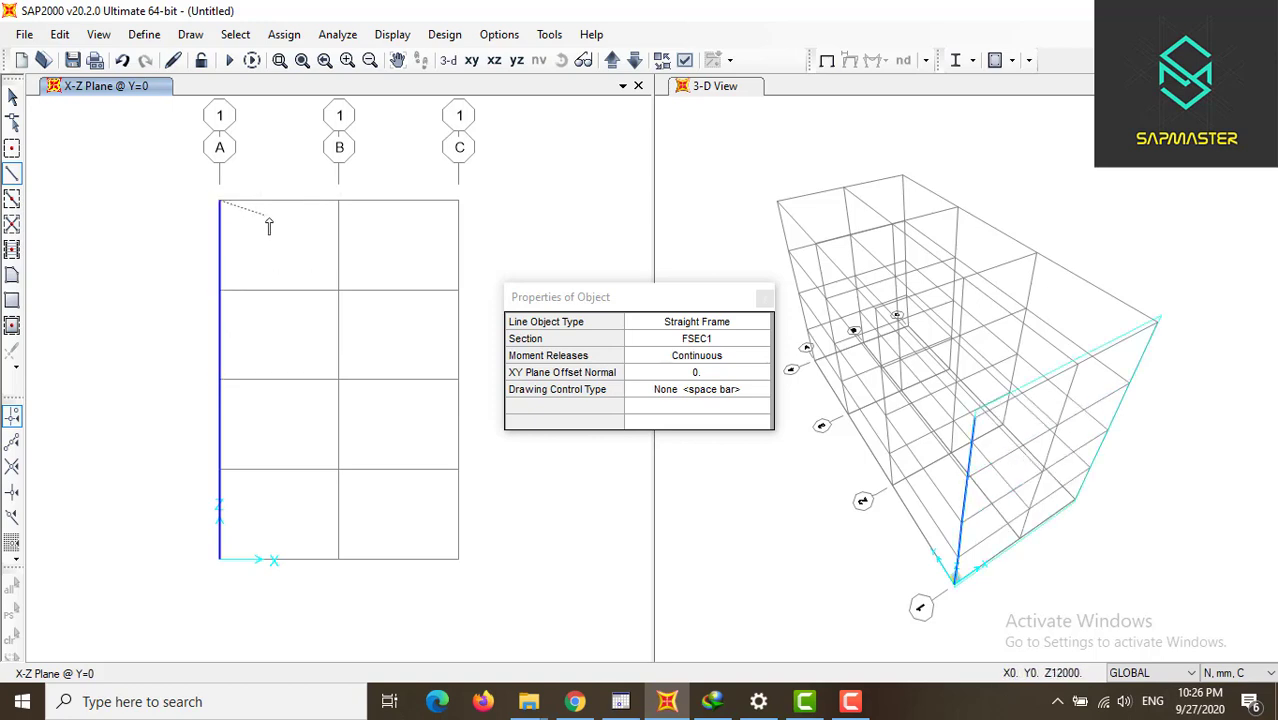
click(340, 201)
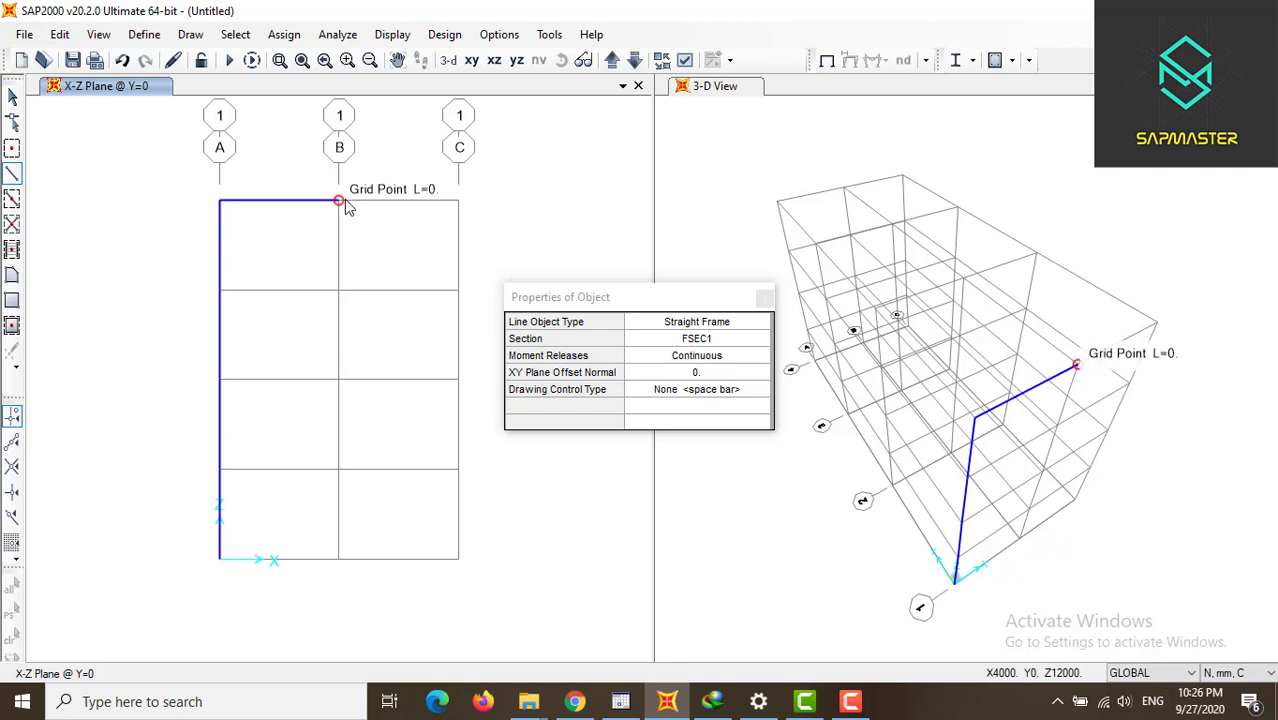
click(459, 201)
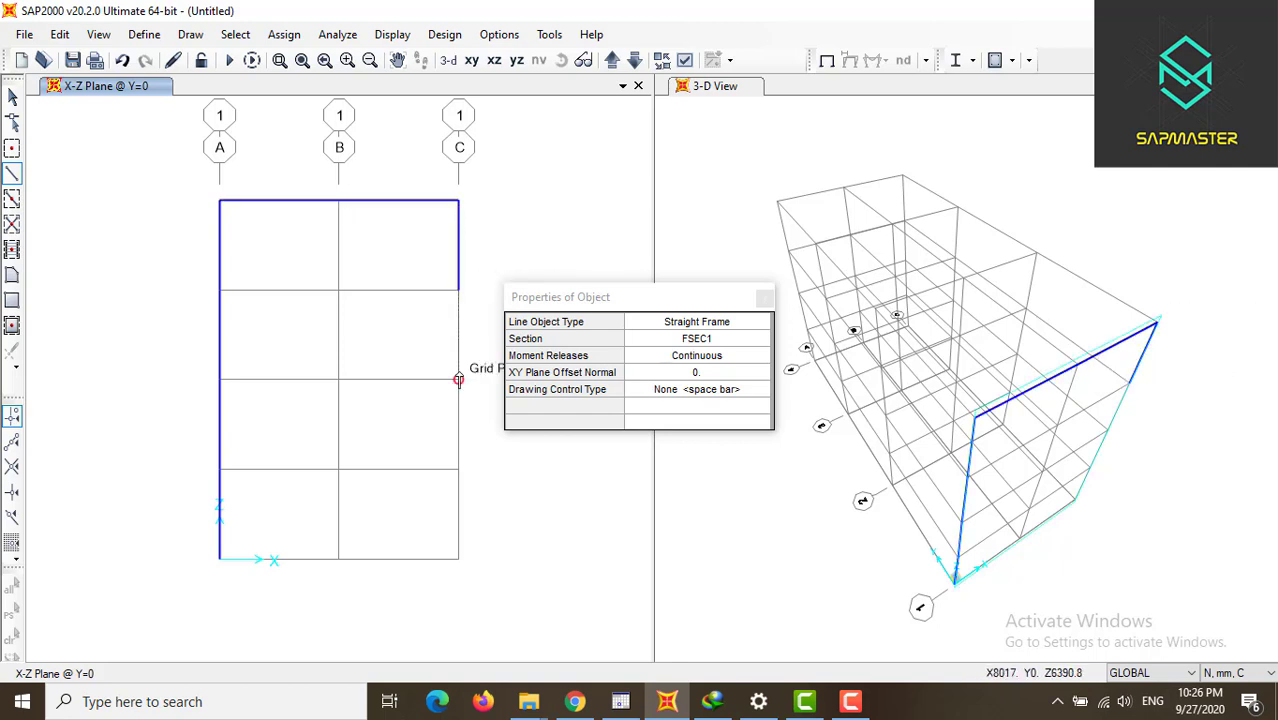
- Continue the straight frame members down grid C through Z=6000 and Z=3000 to the base and end the chain
click(459, 380)
click(459, 470)
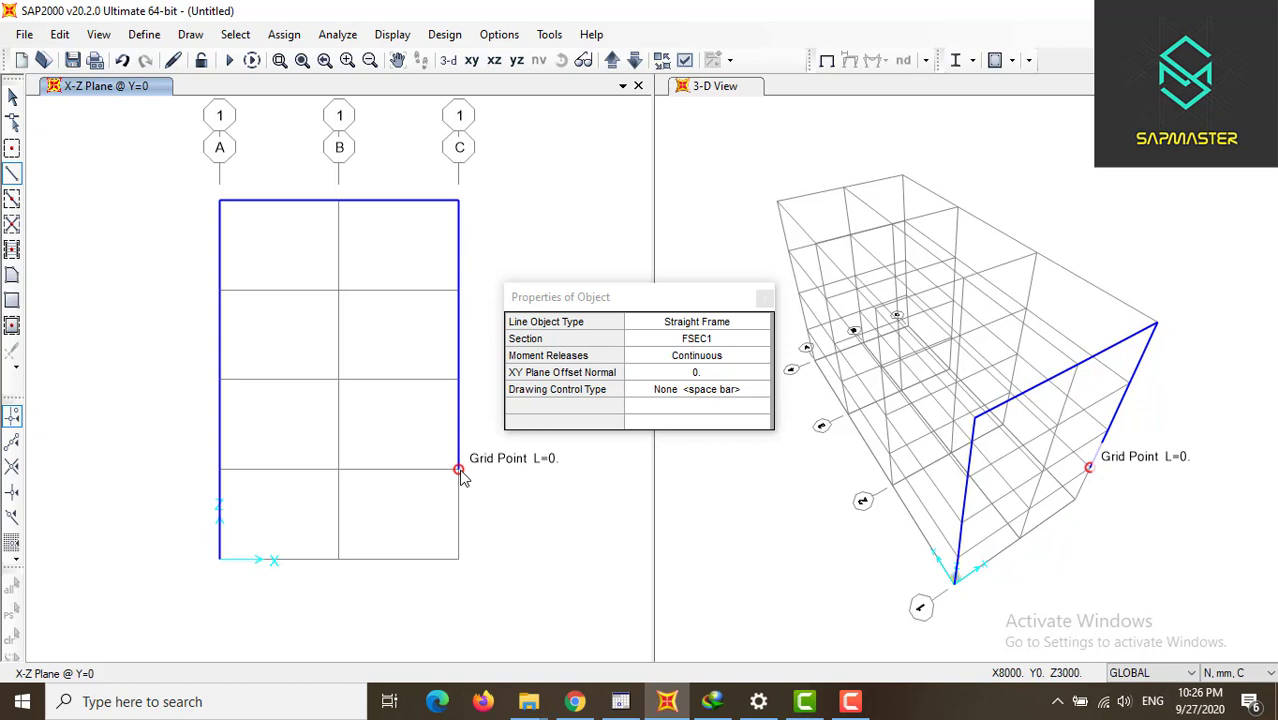
click(459, 560)
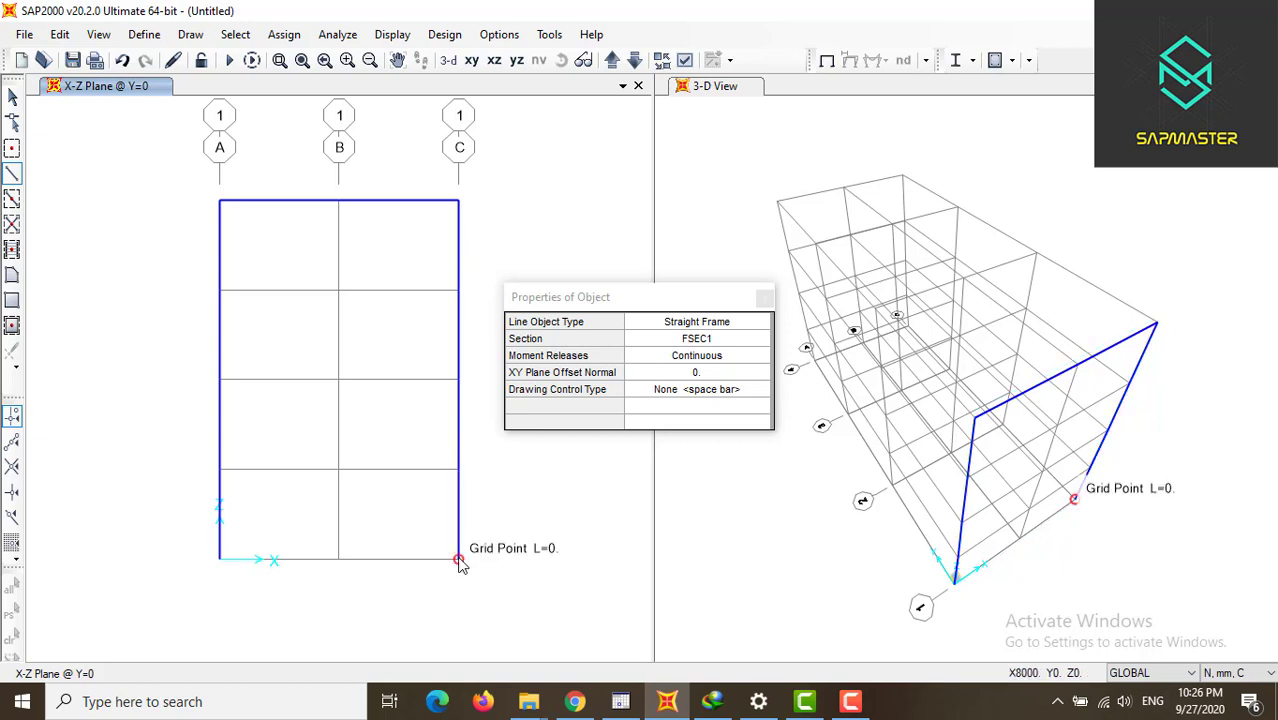
right_click(400, 503)
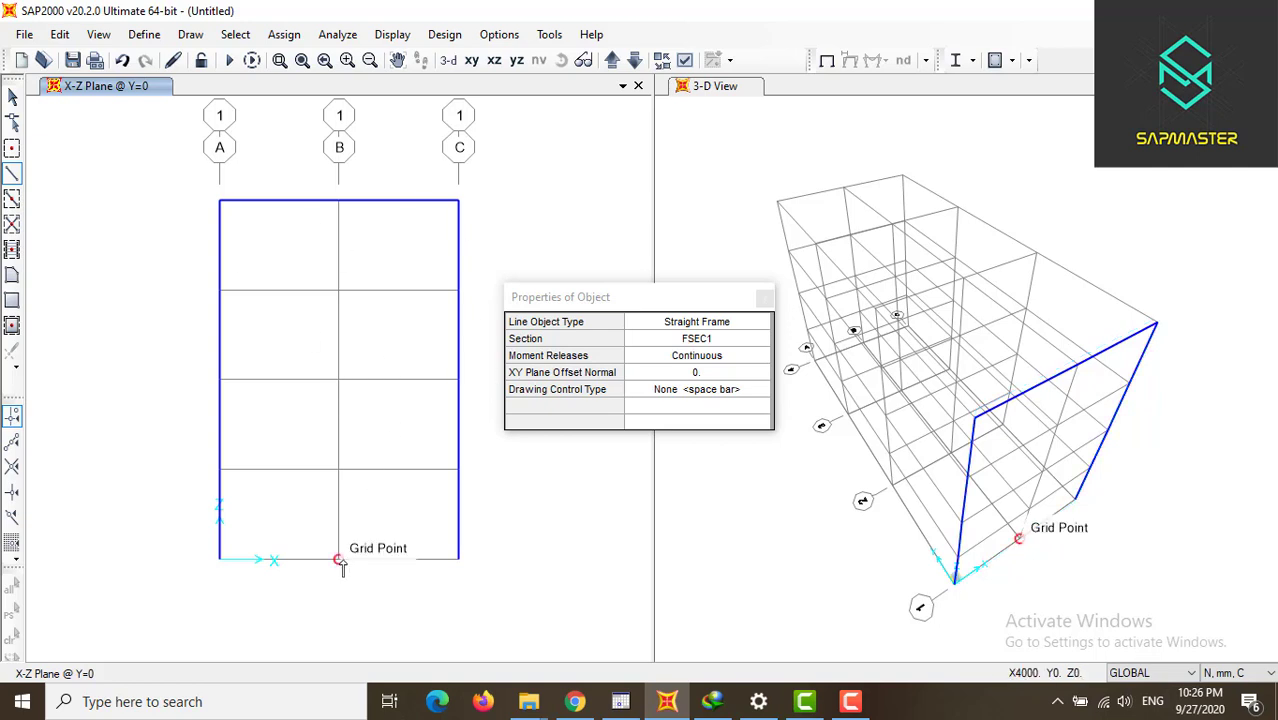
- Draw the straight frame column members up grid B from the base to Z=12000, storey by storey
click(339, 470)
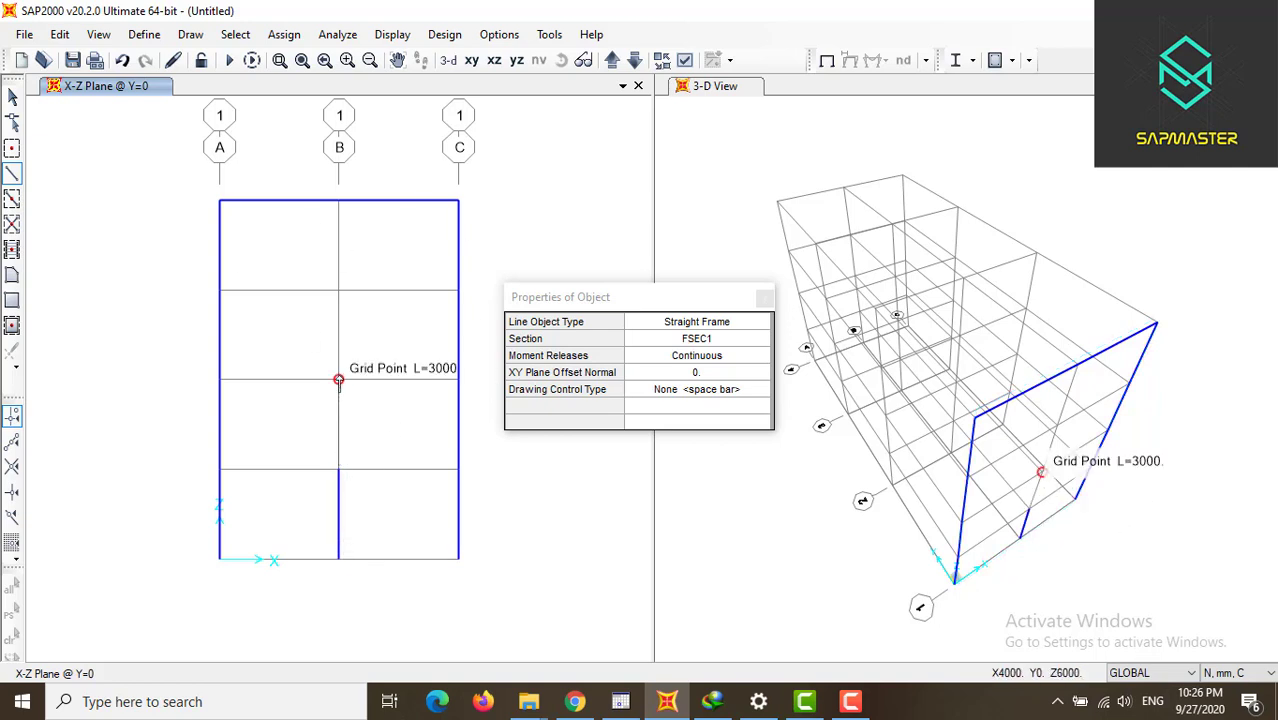
click(339, 380)
click(341, 290)
double_click(339, 200)
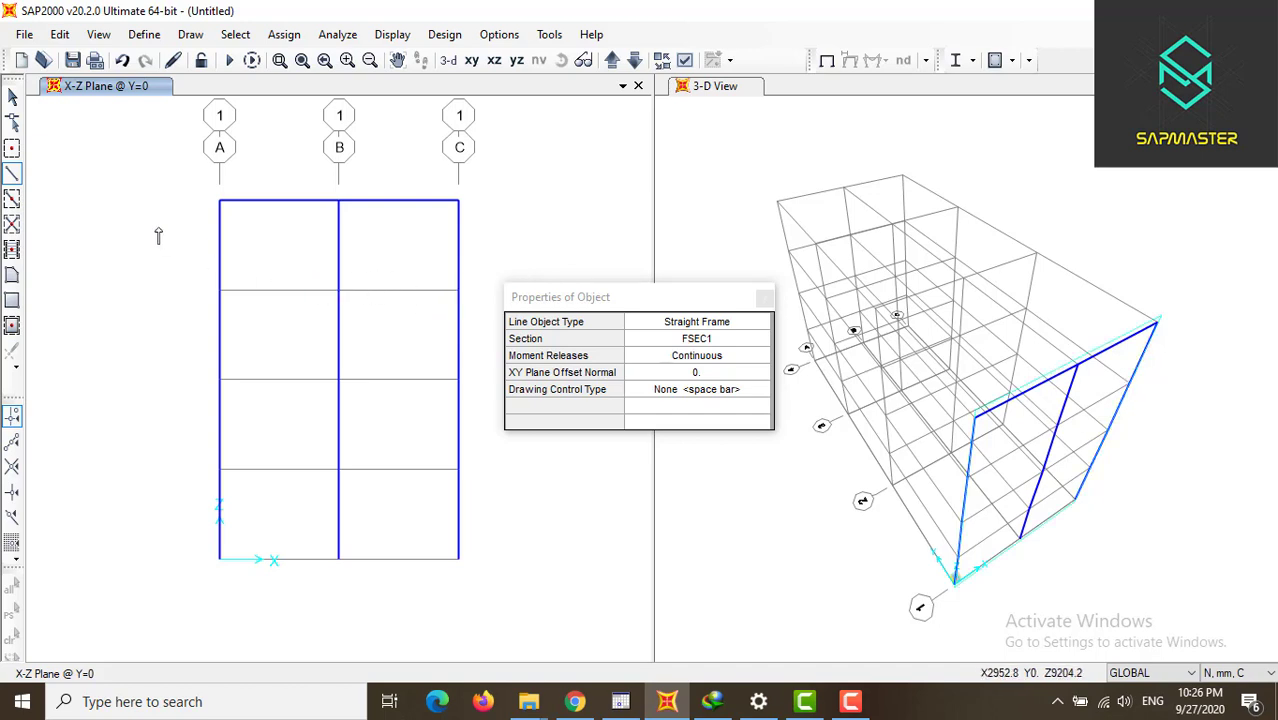
- Quick-draw FSEC1 beams in both bays between grids A and C at Z=9000, Z=6000 and Z=3000
click(12, 200)
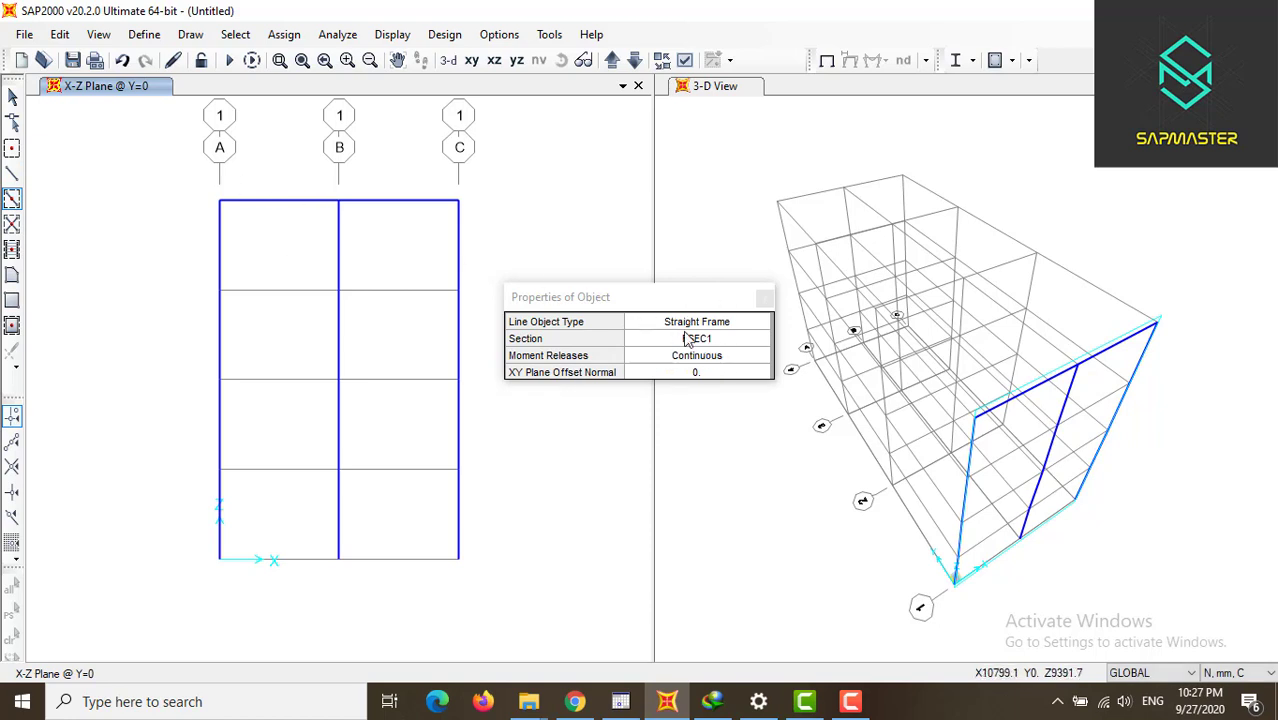
click(284, 296)
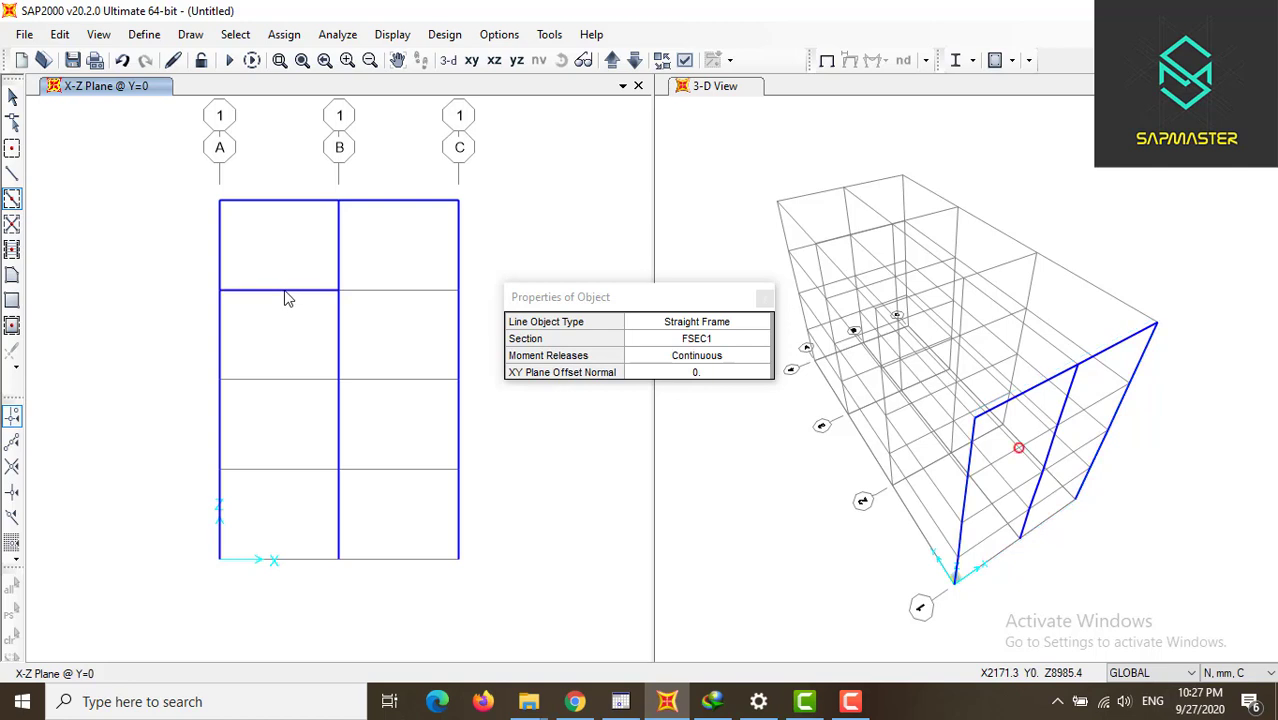
click(394, 296)
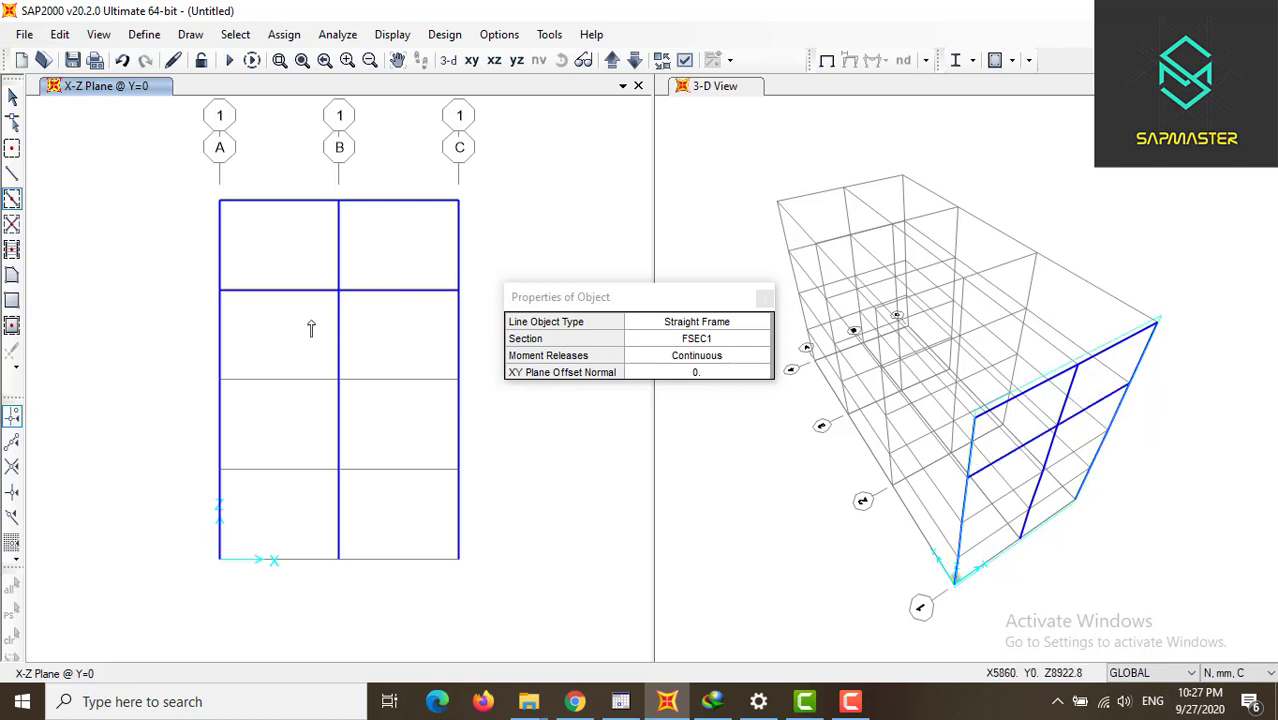
click(279, 387)
click(394, 385)
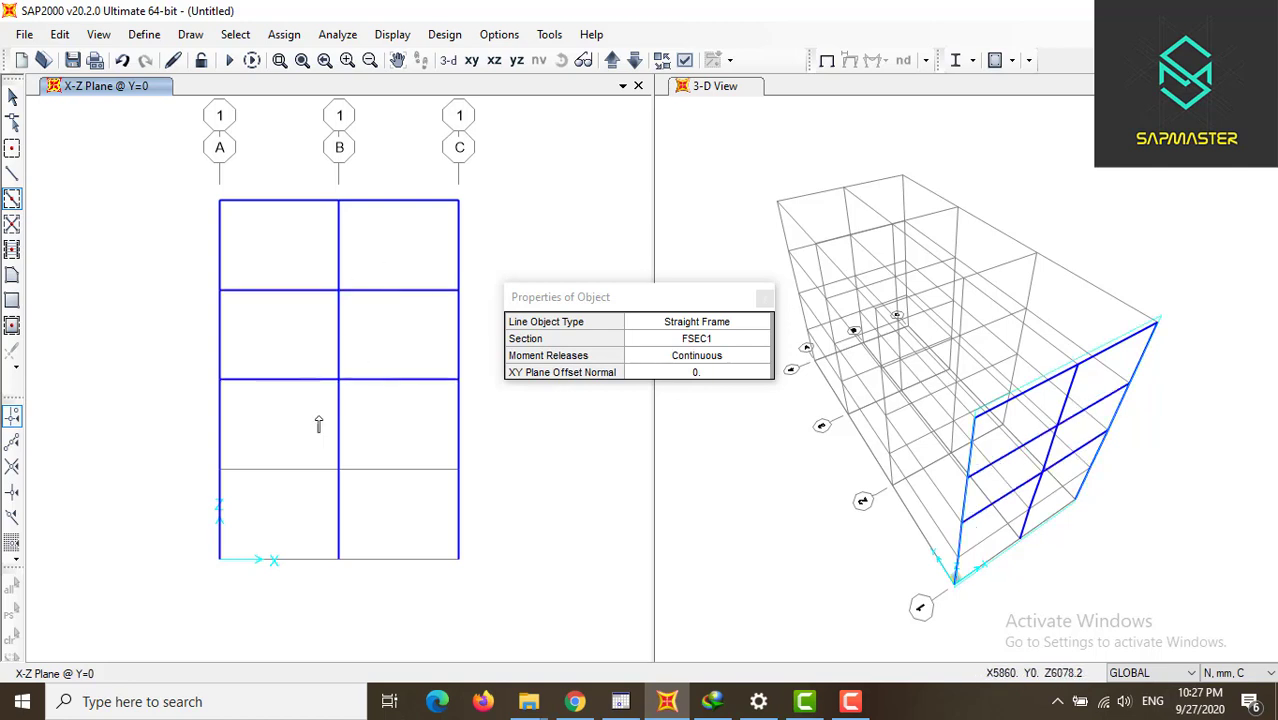
click(284, 474)
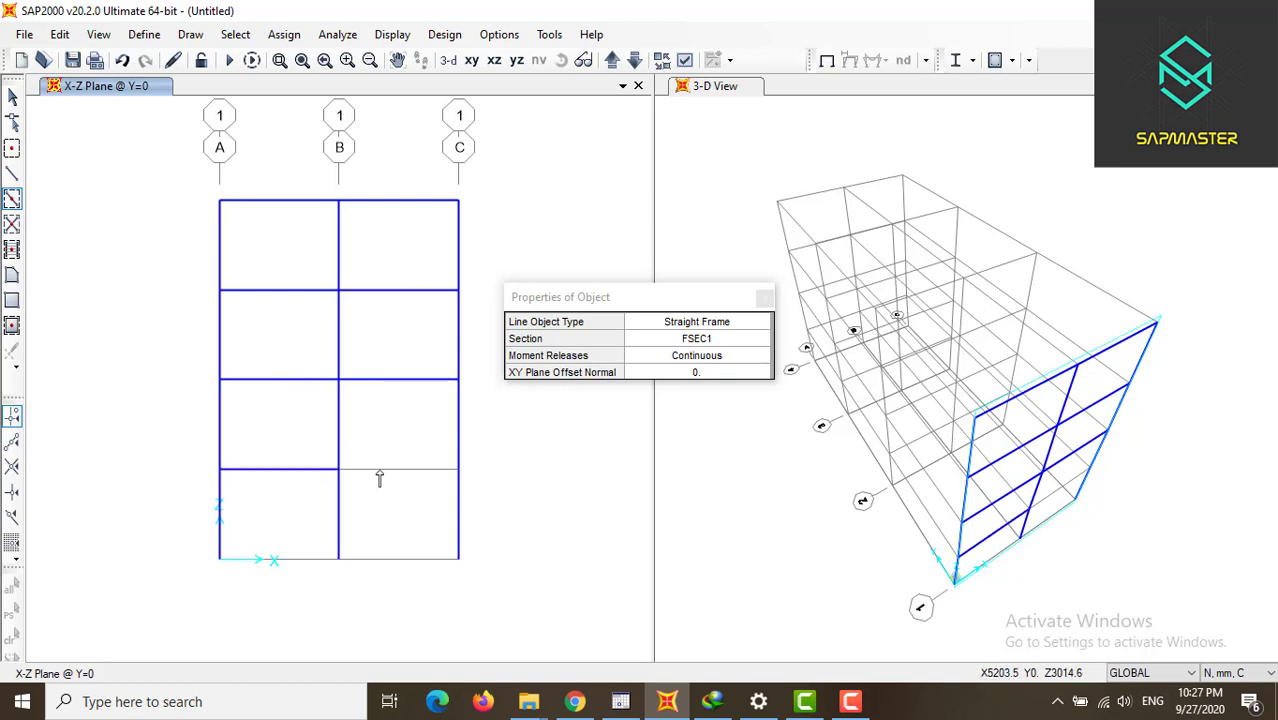
click(379, 476)
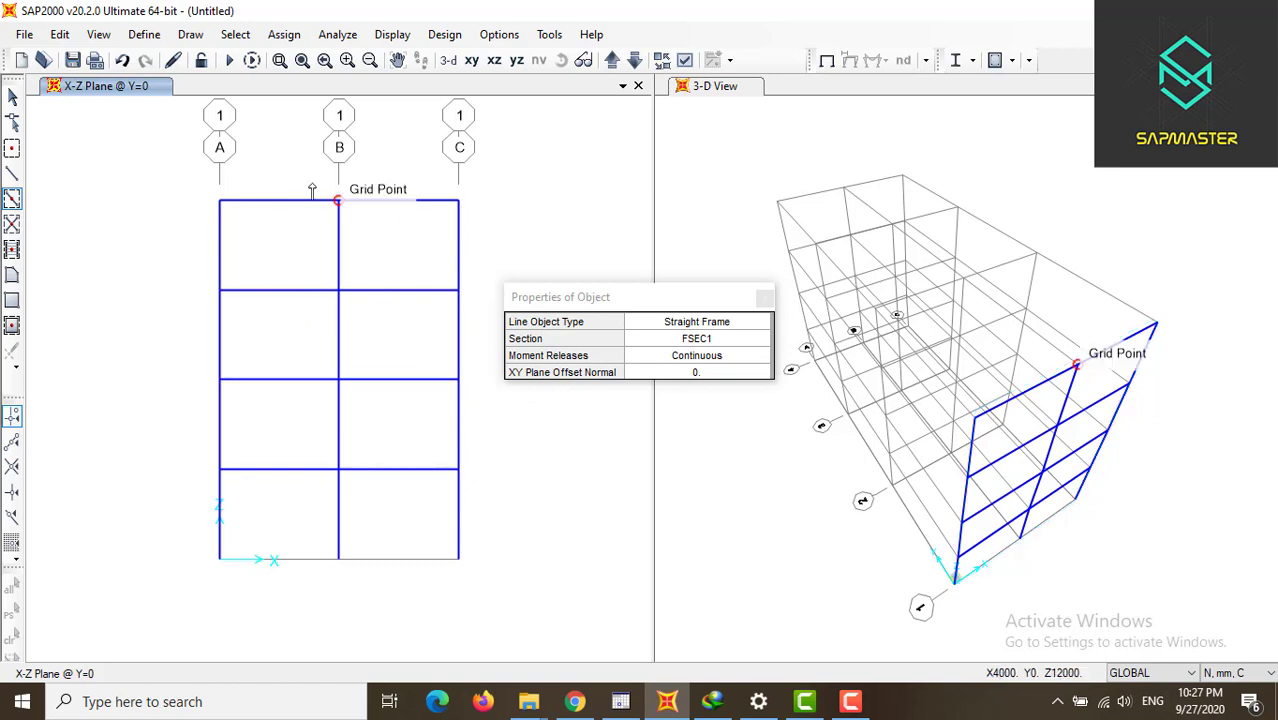
- Assign fixed joint restraints, with all translations and rotations restrained, to the three base joints at grids A, B and C
click(12, 97)
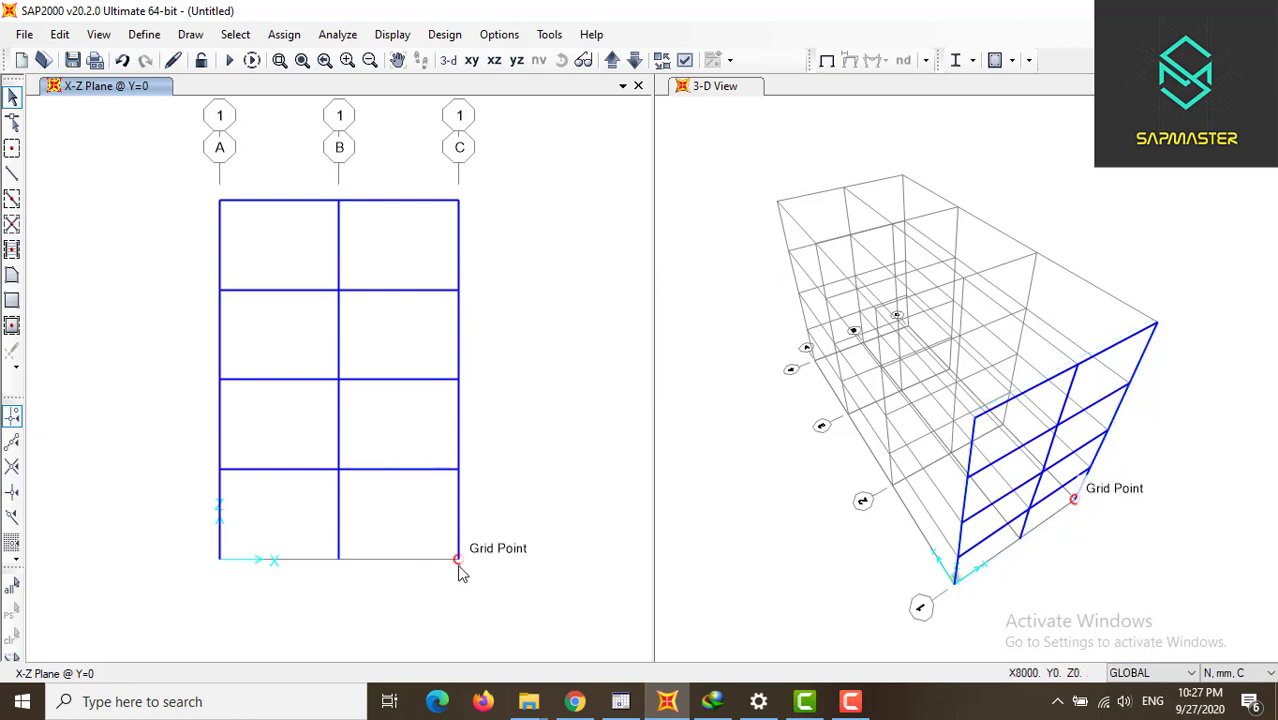
click(458, 566)
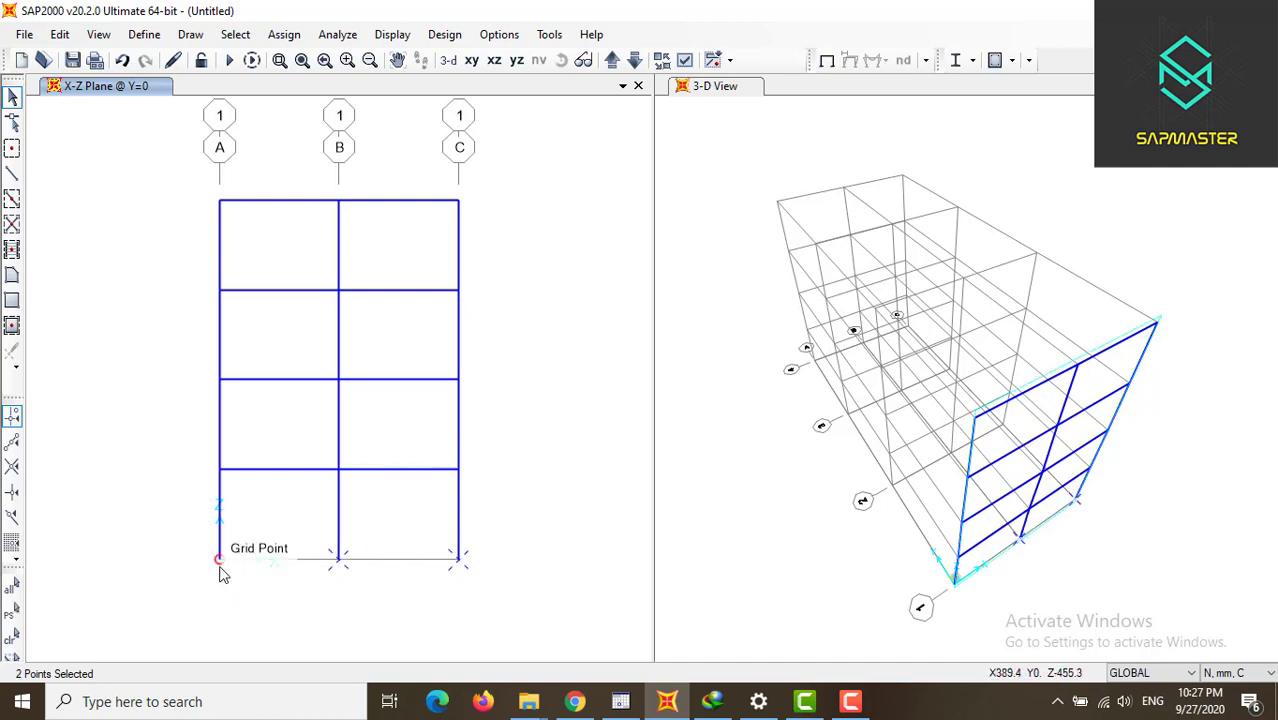
click(220, 558)
click(284, 35)
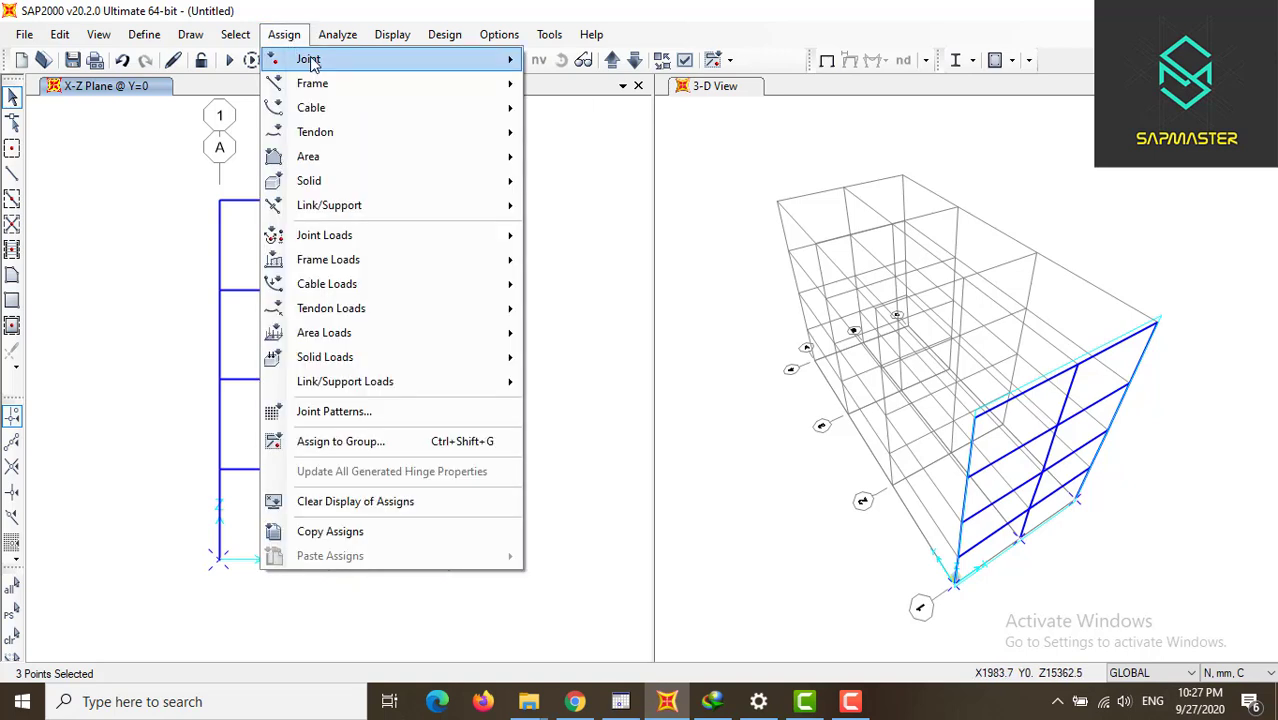
mouse_move(314, 61)
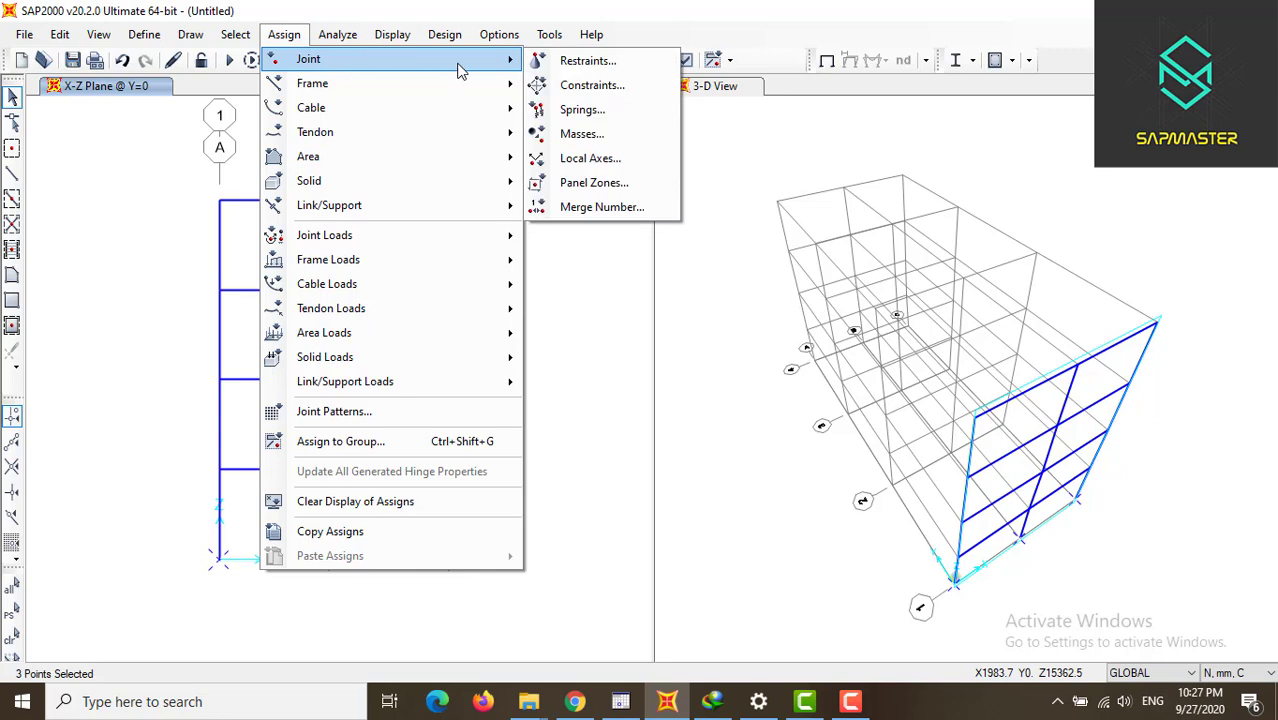
click(597, 62)
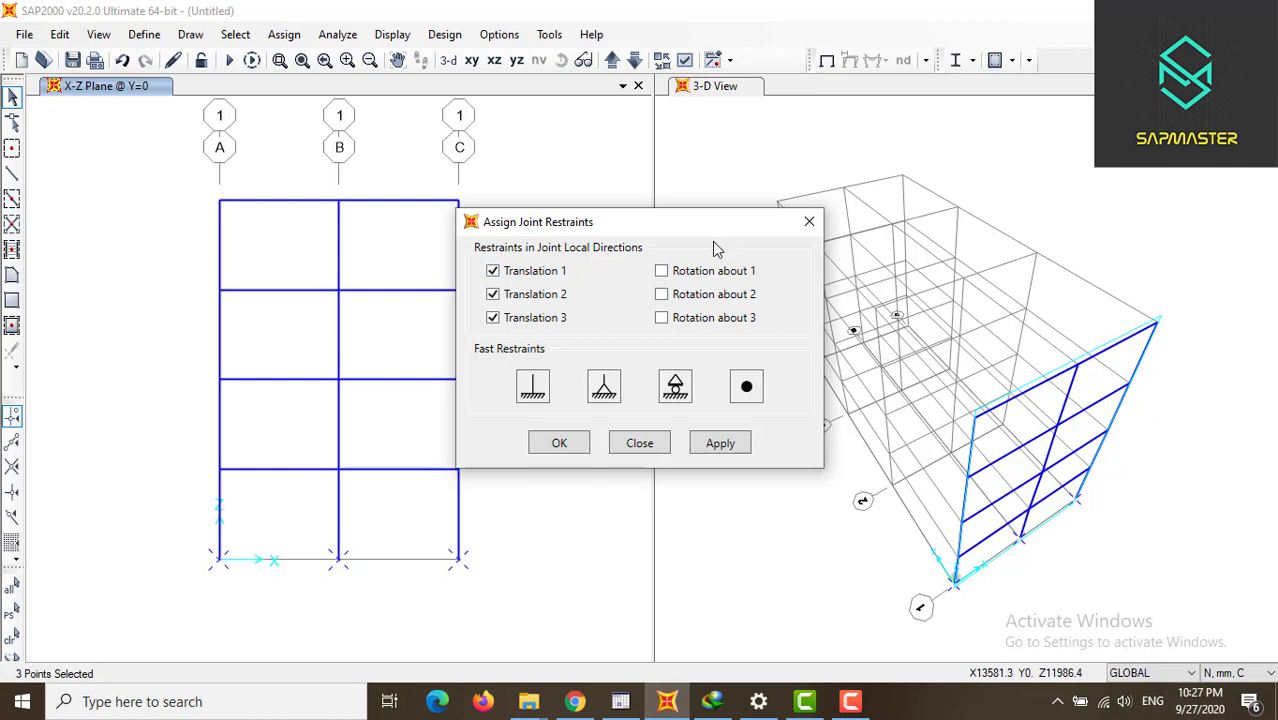
click(492, 272)
click(493, 318)
click(492, 271)
click(492, 294)
click(492, 317)
drag(584, 230, 724, 198)
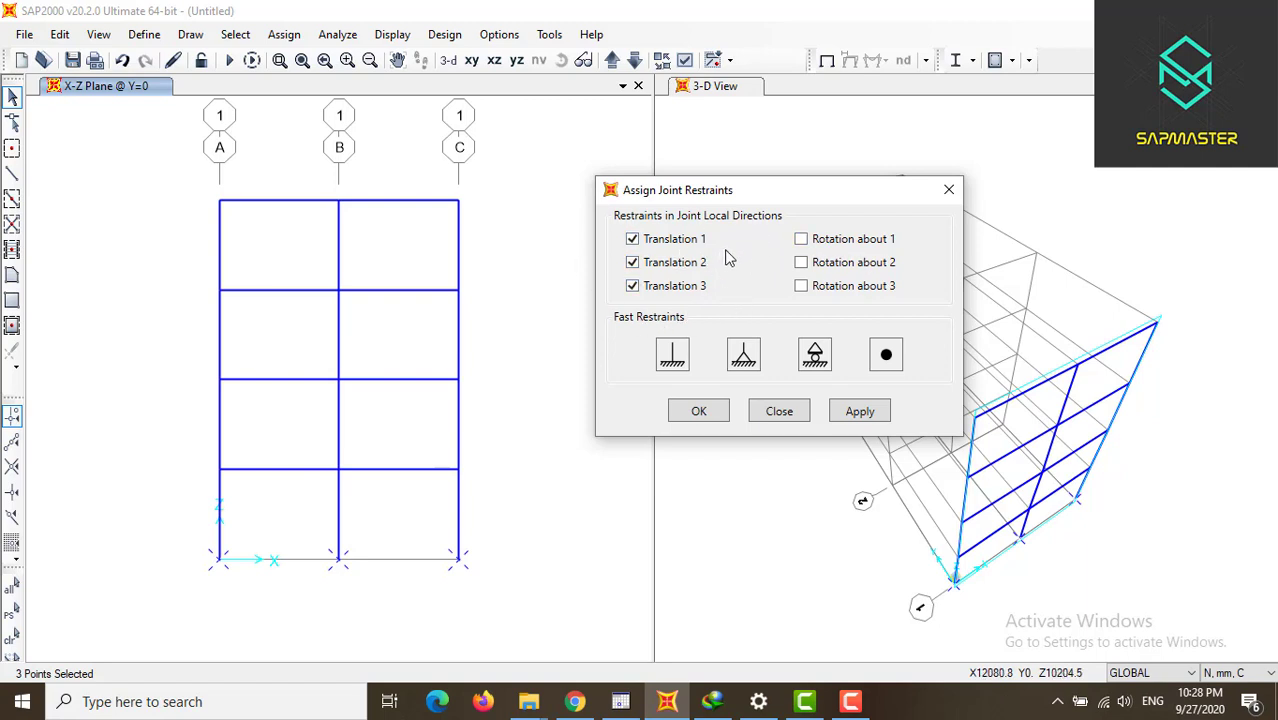
click(676, 358)
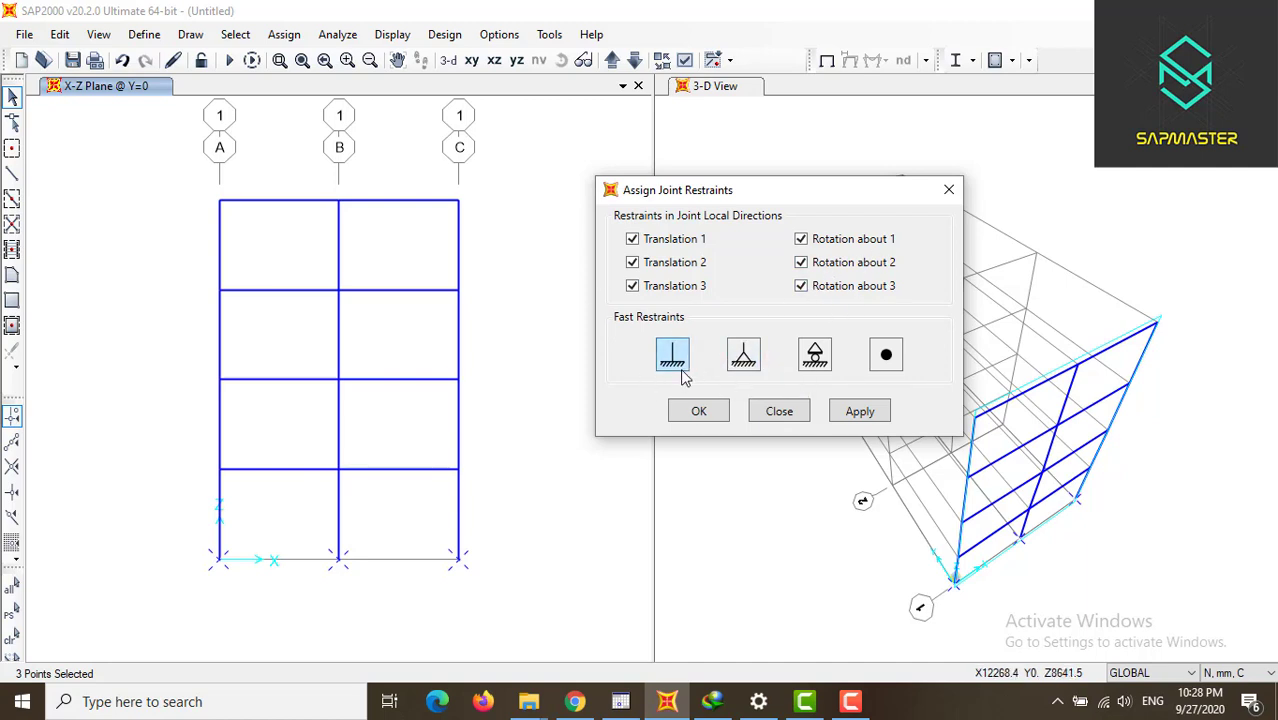
click(705, 414)
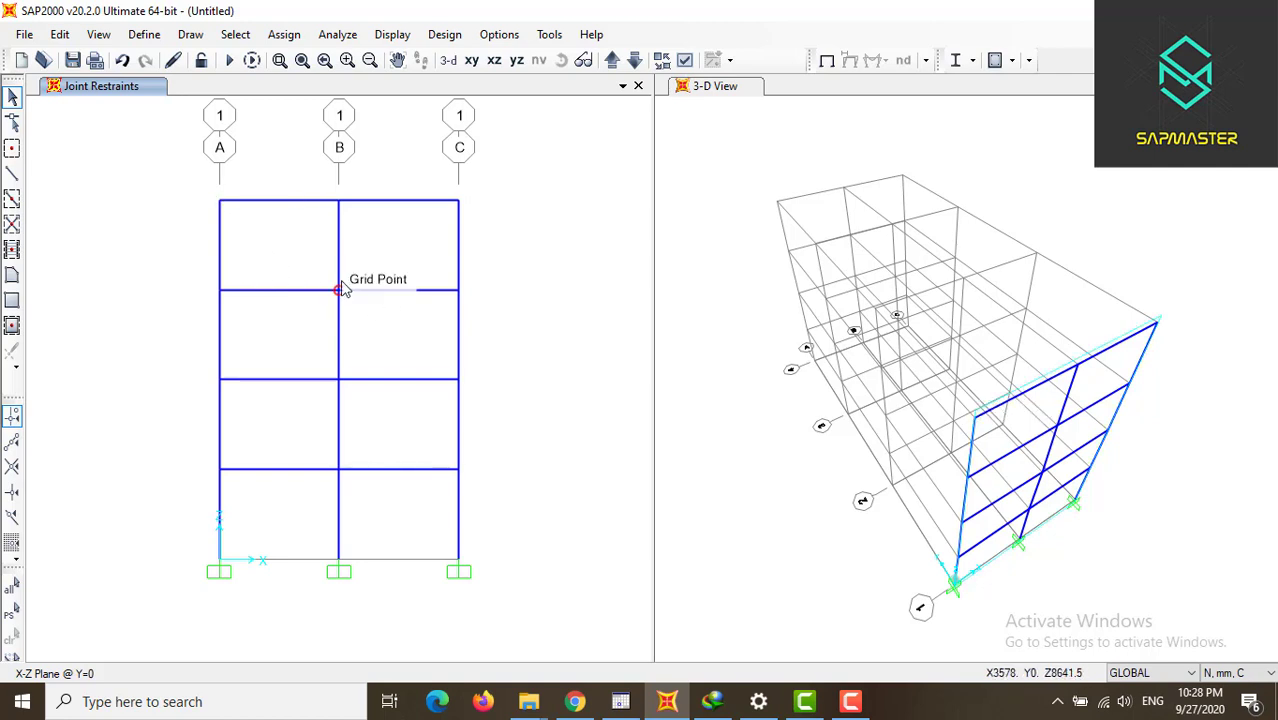
- Draw a rectangular ASEC1 area filling the bay between grids A and B from Z=9000 to Z=12000
click(10, 280)
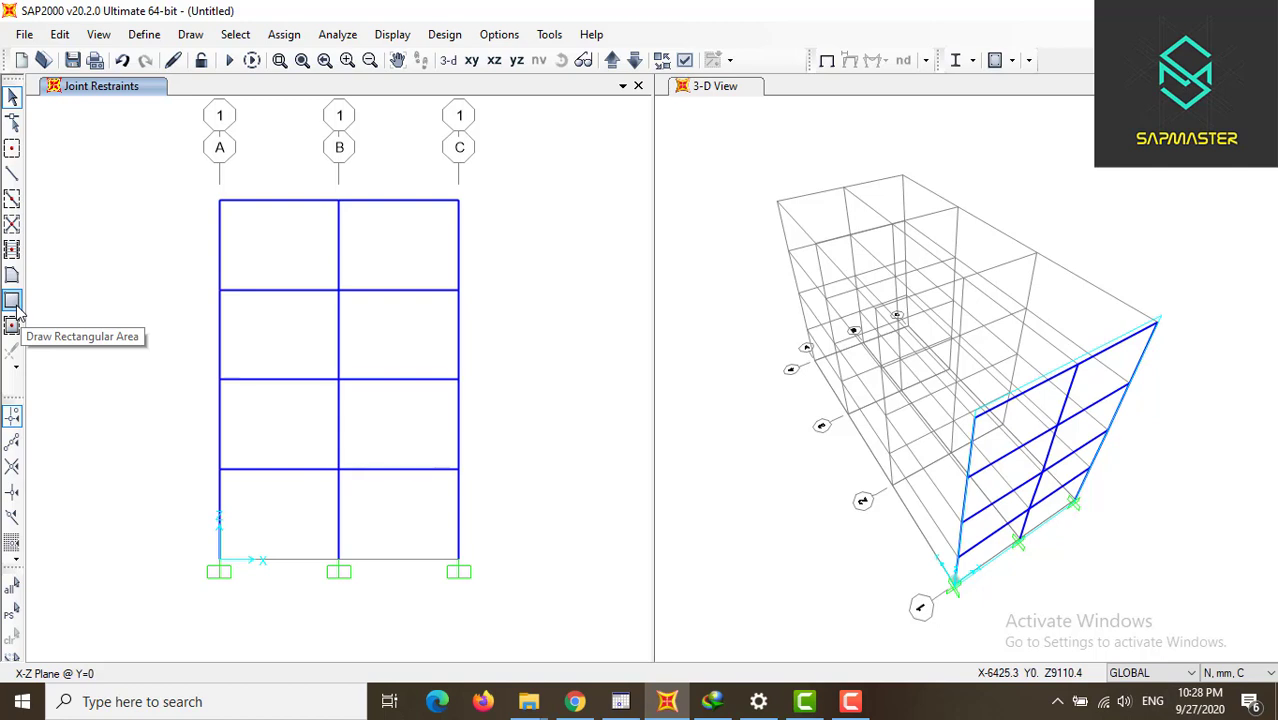
click(14, 305)
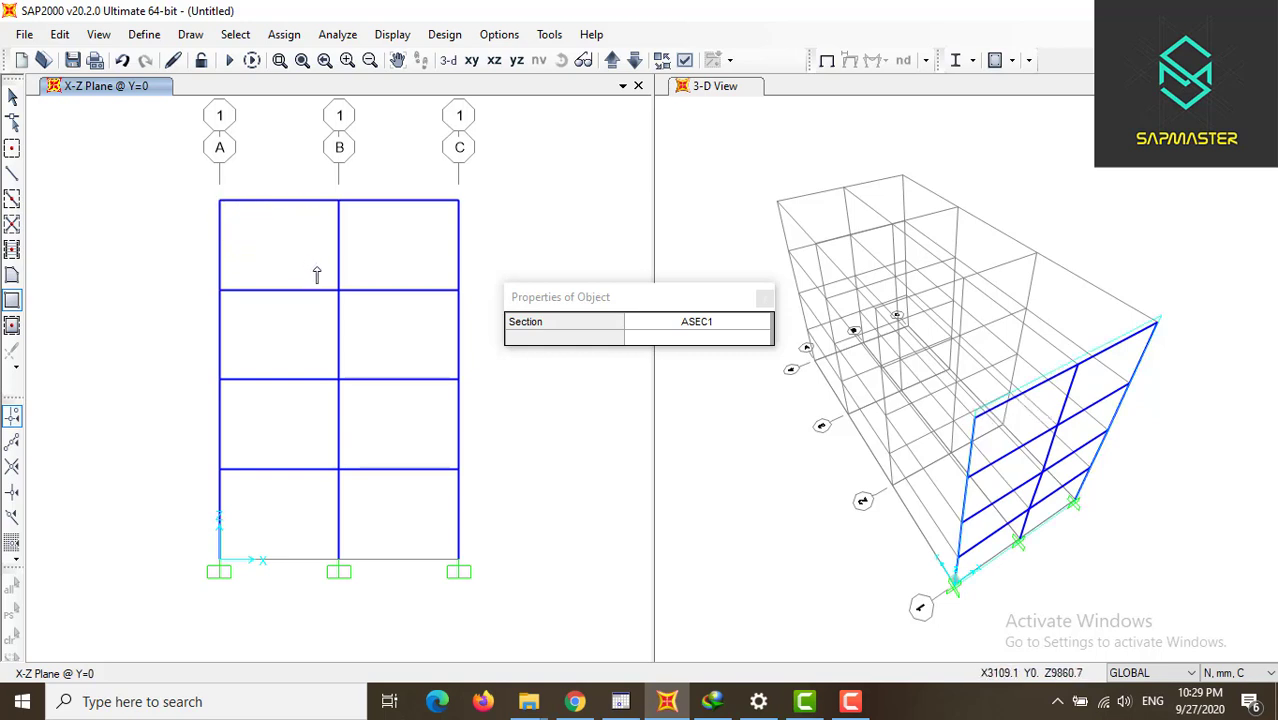
click(340, 293)
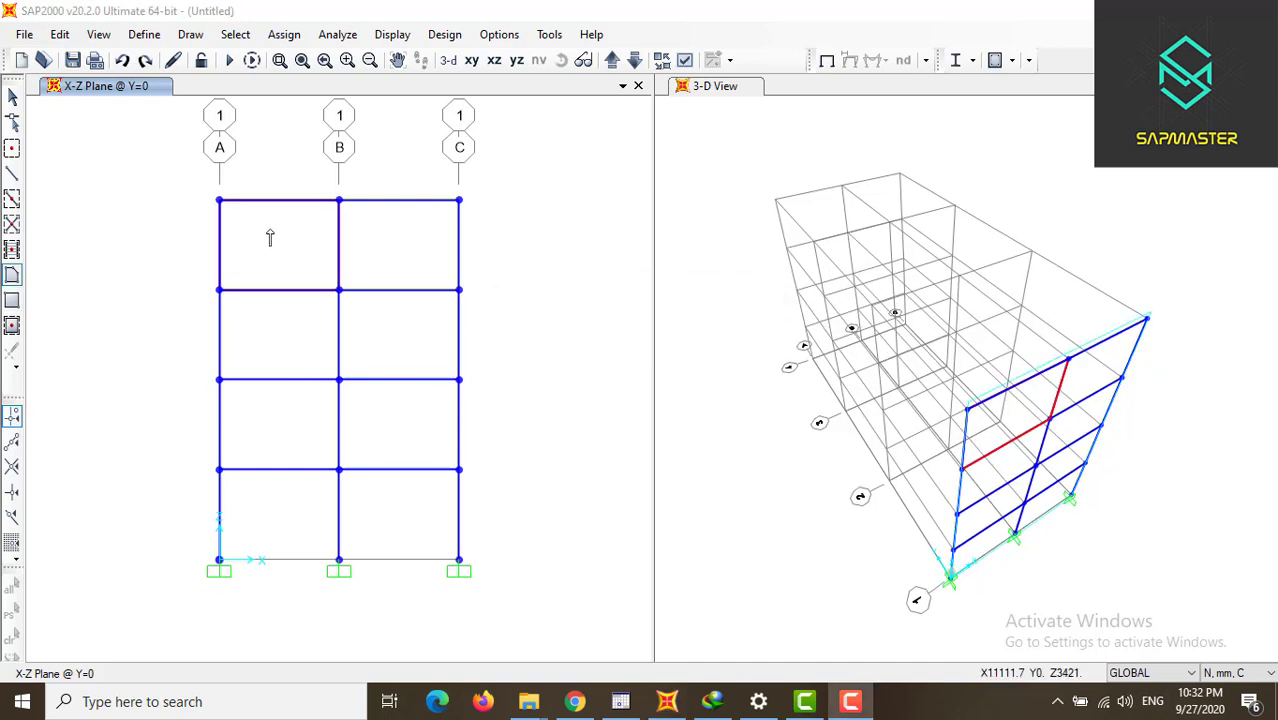
- Draw a triangular poly area between grids B and C with corners at B Z=6000, C Z=9000 and C Z=6000
click(16, 274)
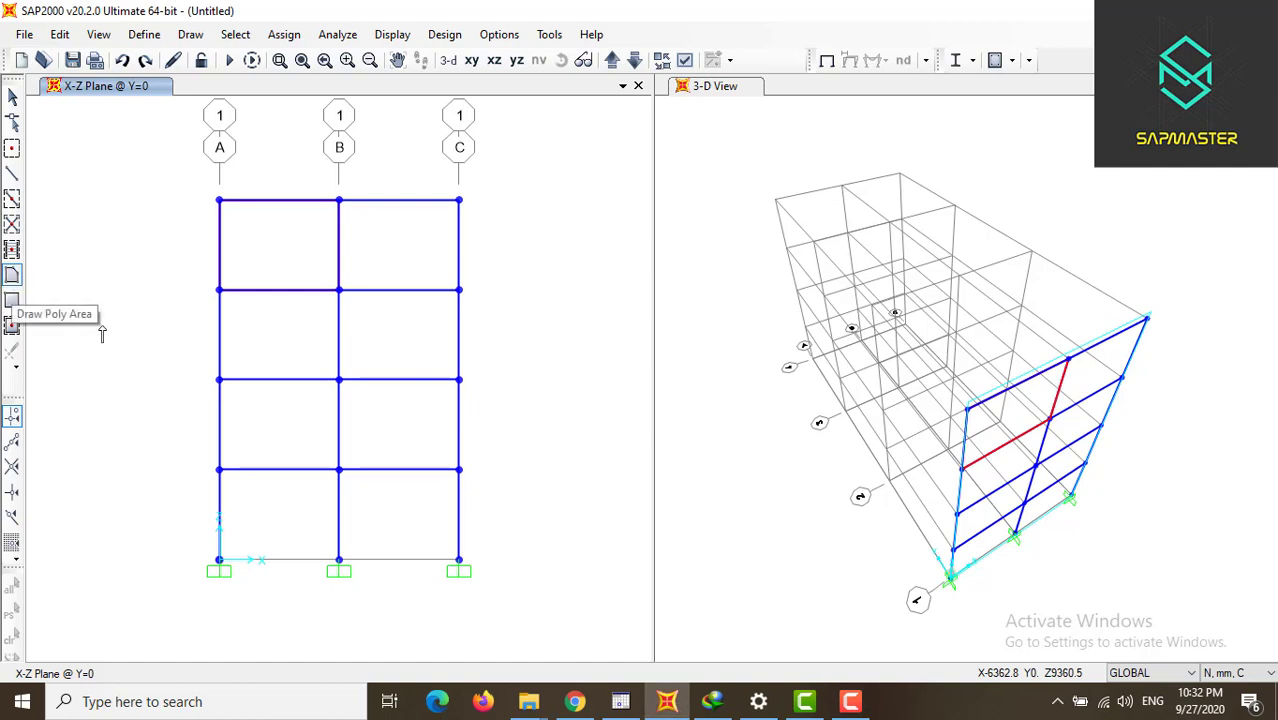
click(339, 379)
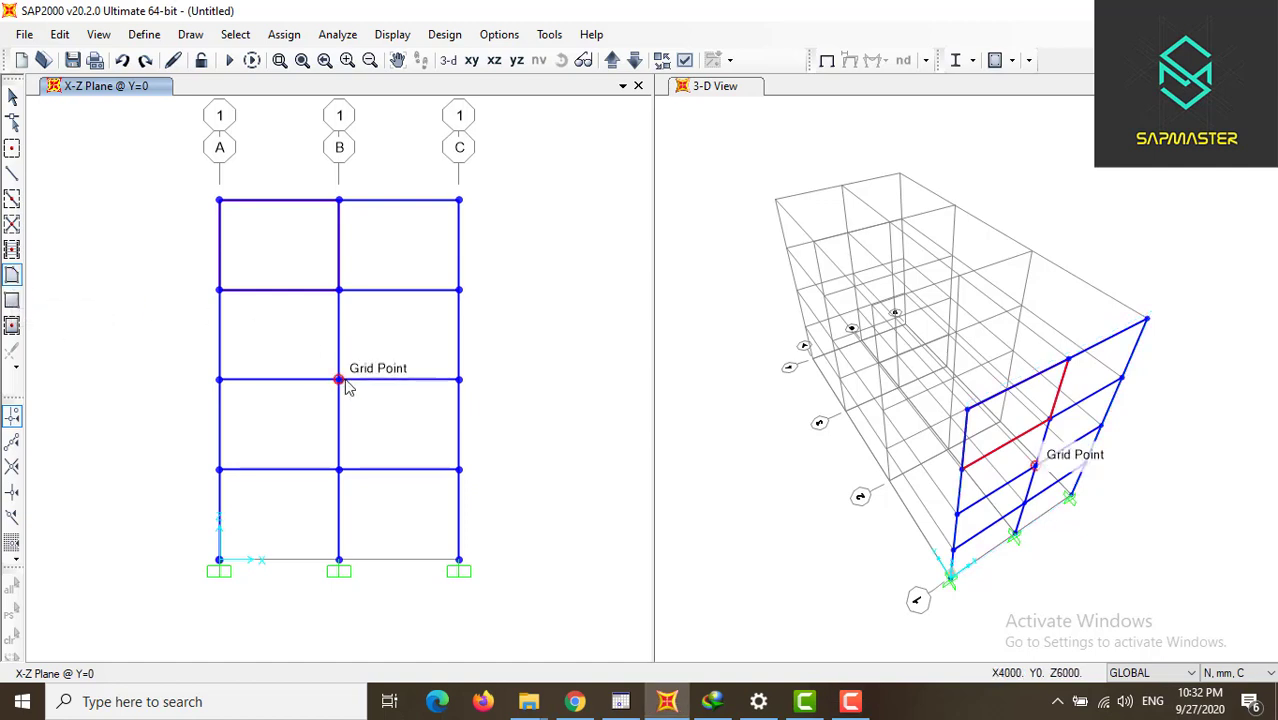
click(458, 291)
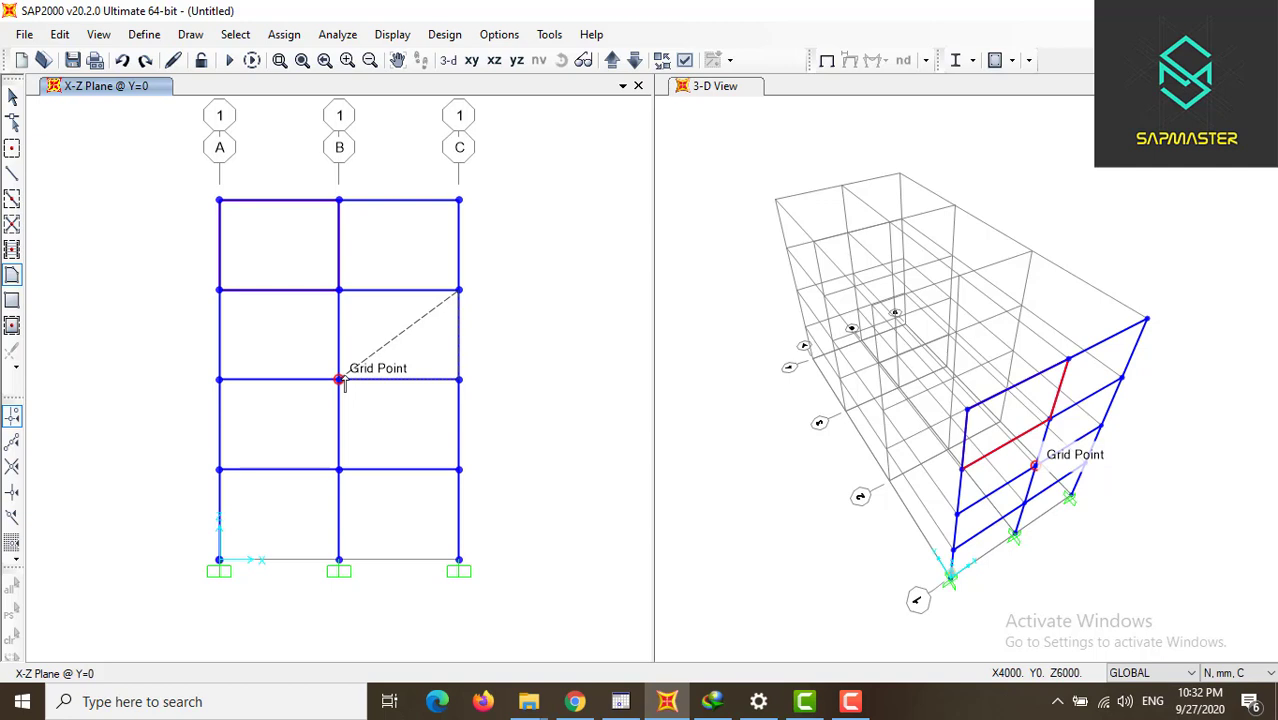
click(341, 380)
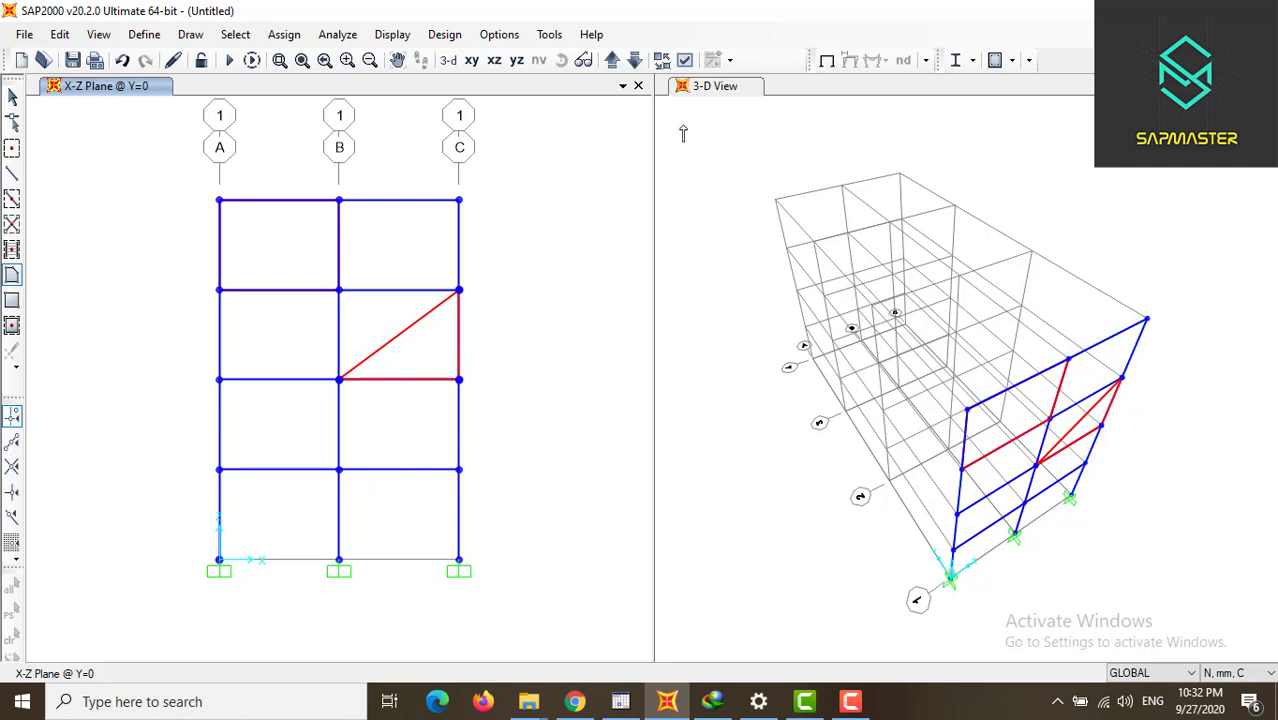
- Set the display options to show area sections and fill objects in the Standard view type, applied to all windows
click(685, 61)
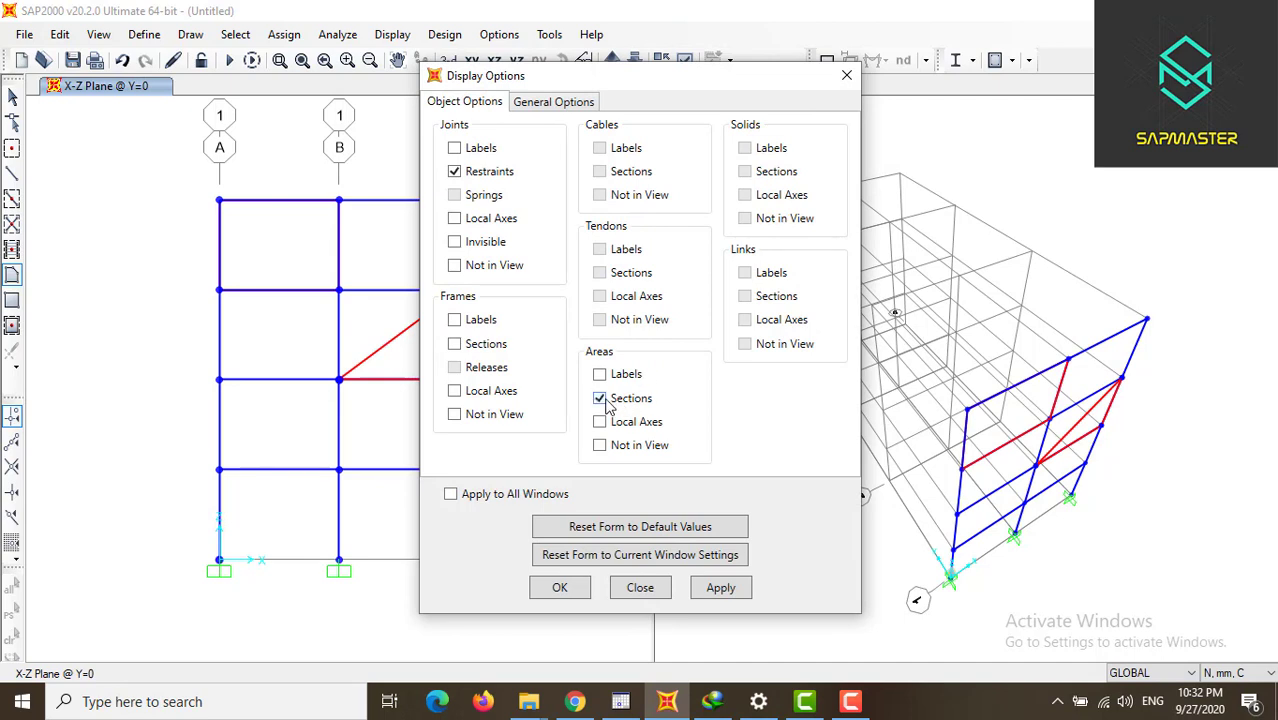
click(555, 104)
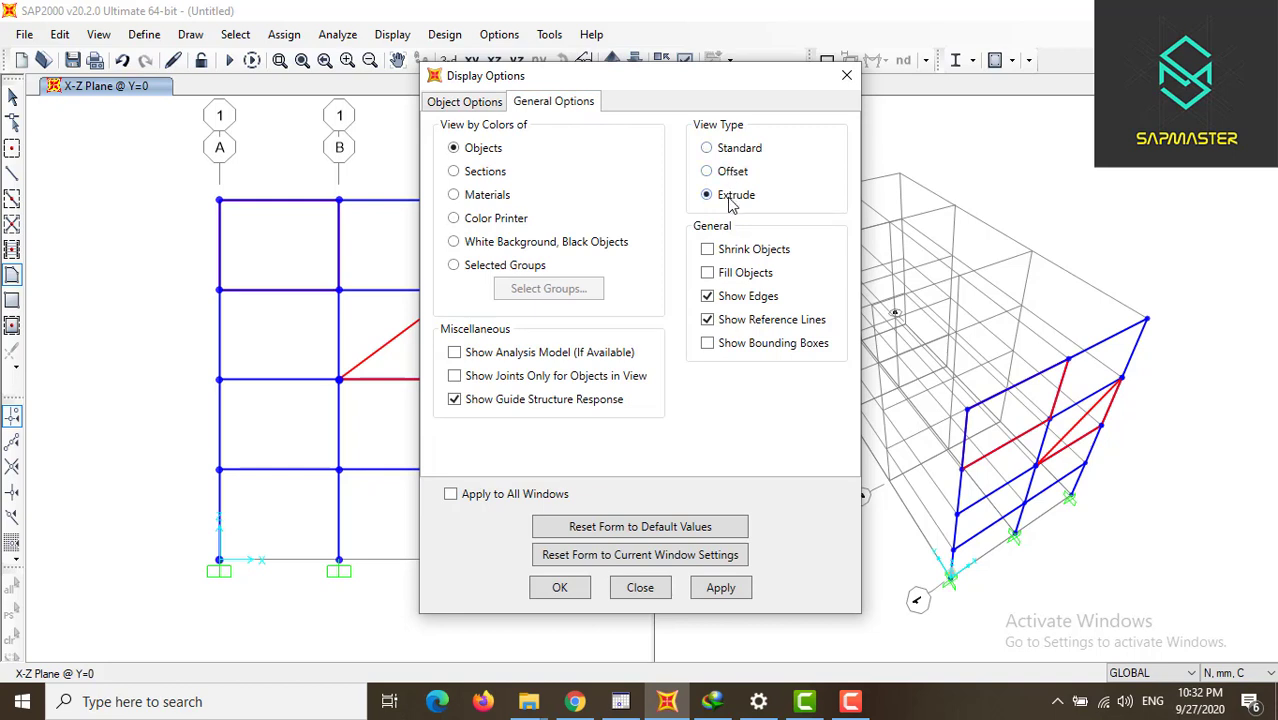
click(737, 155)
click(512, 498)
click(541, 596)
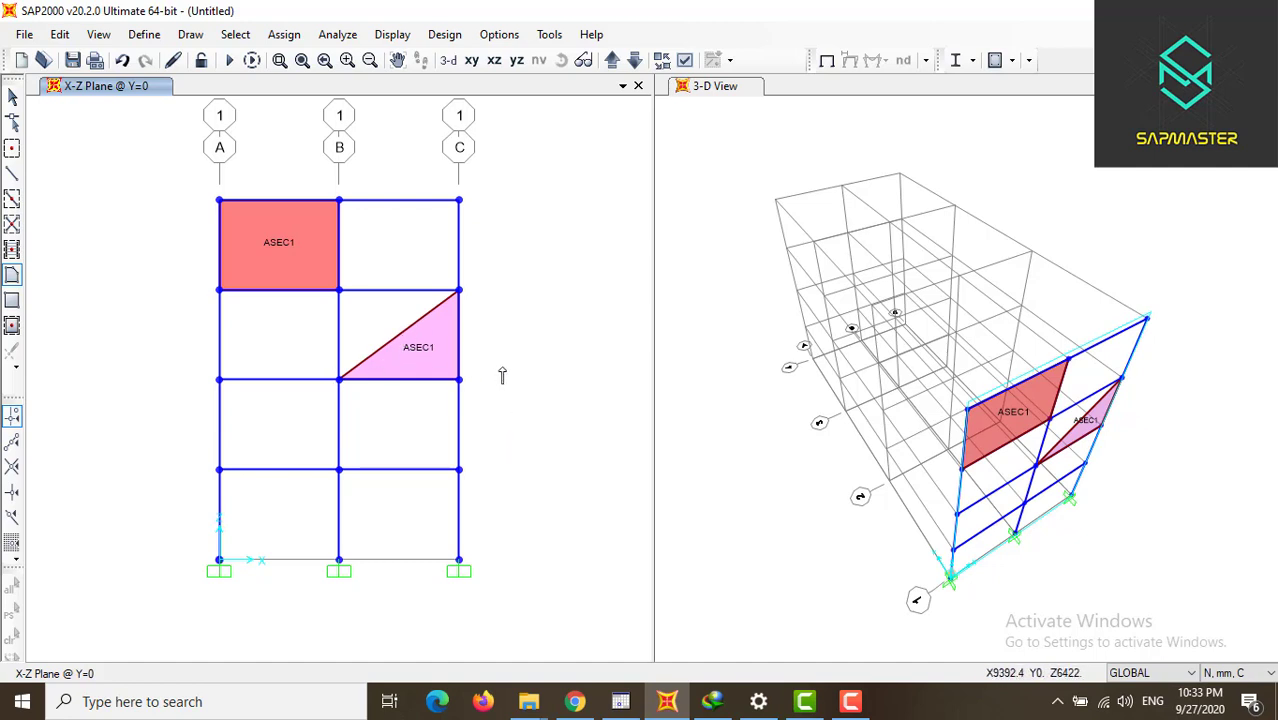
click(99, 36)
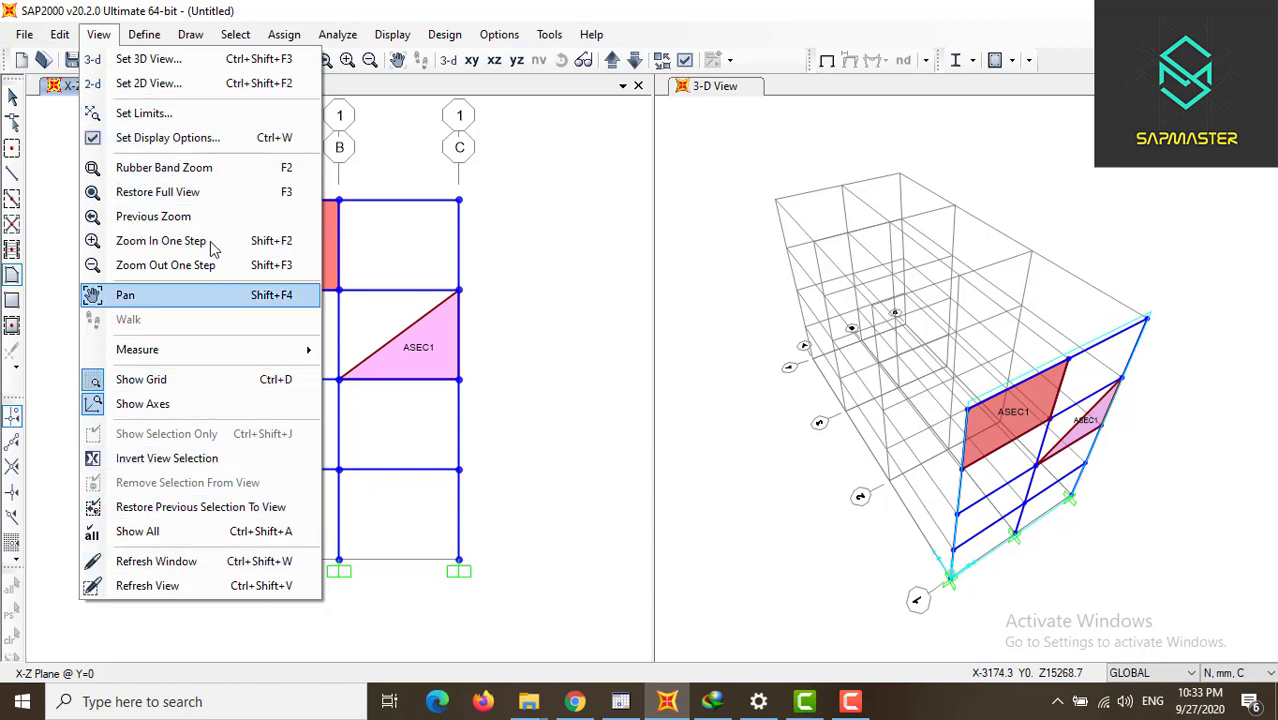
click(528, 200)
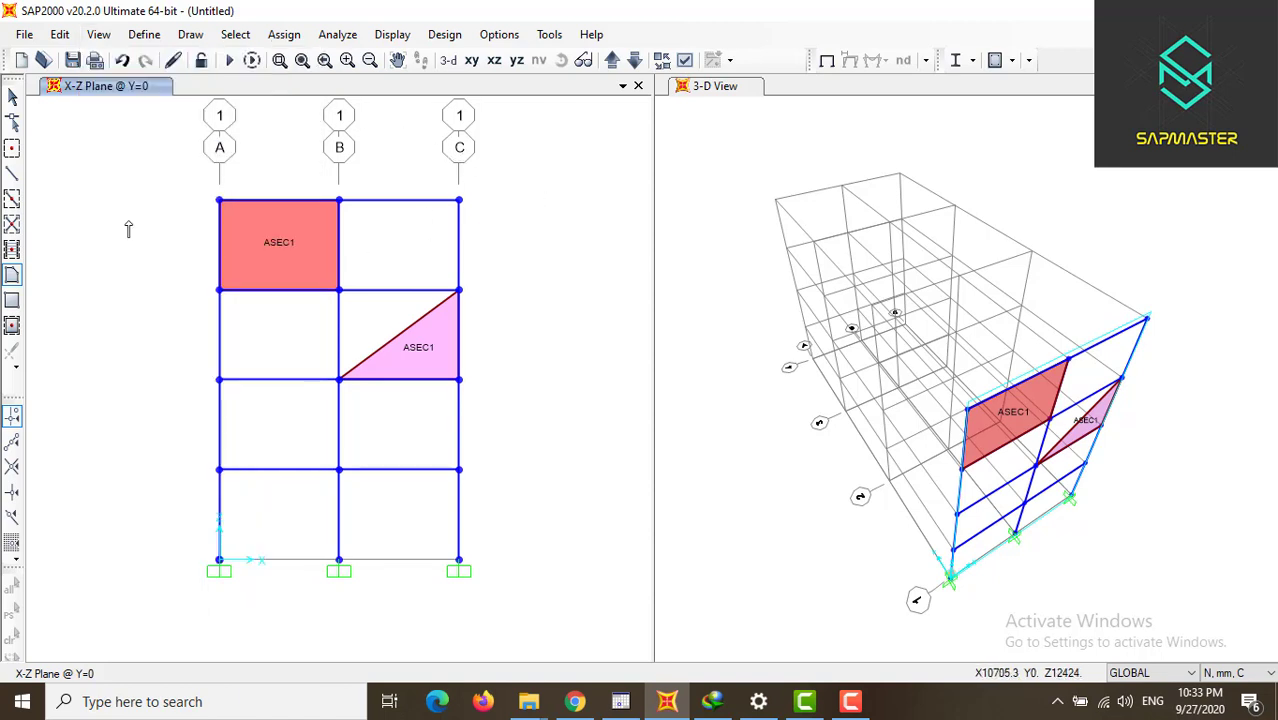
- Leave area drawing, inspect the grid C joint at Z=3000 with Rubber Band Zoom, and restore the full view
click(12, 96)
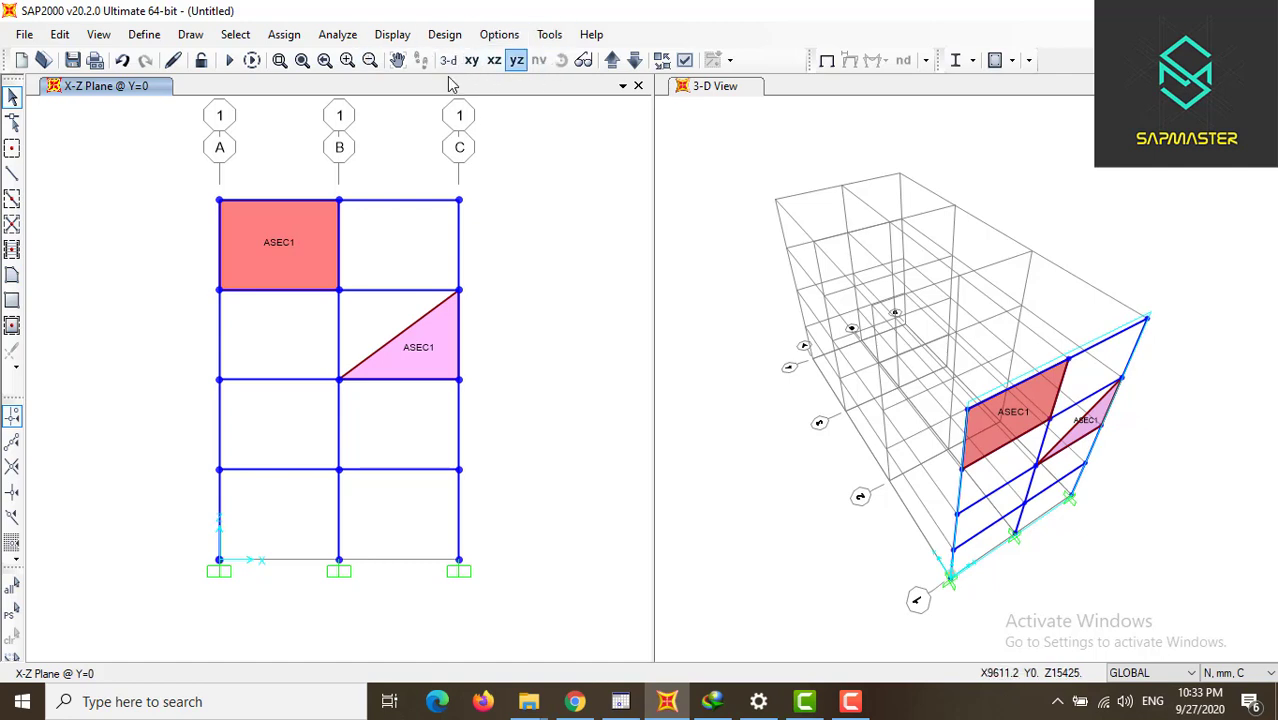
click(280, 62)
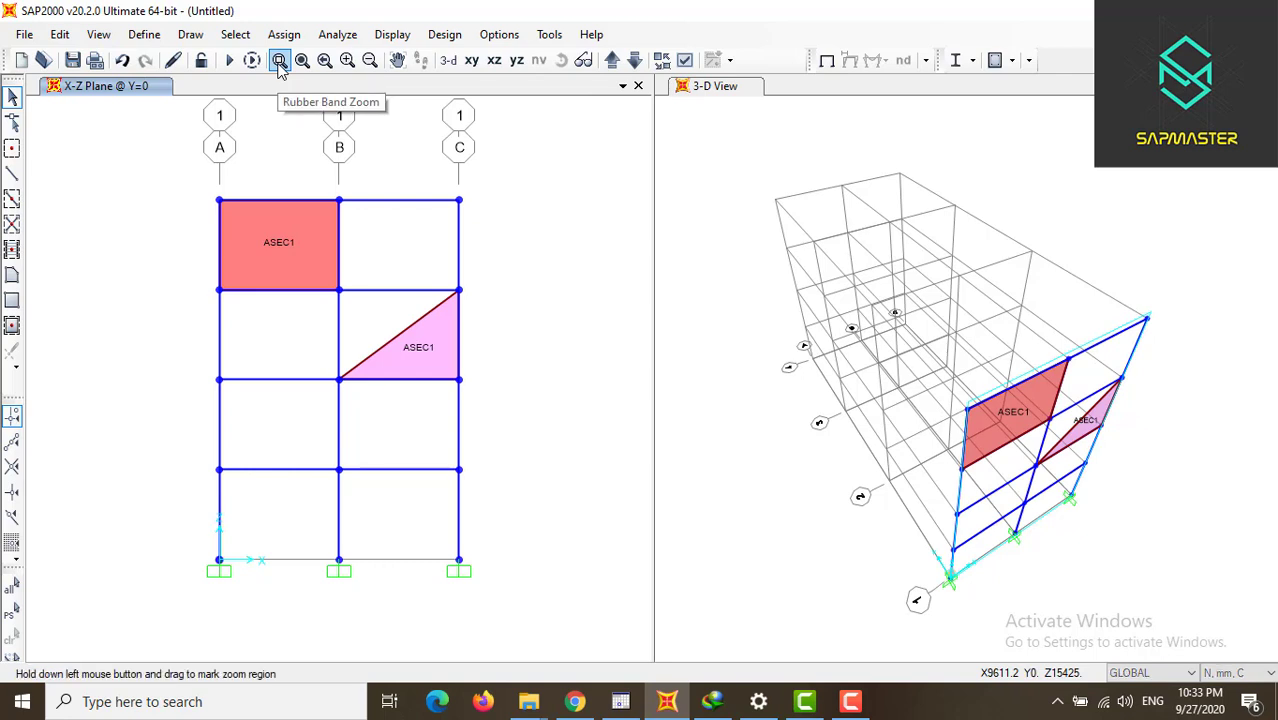
drag(520, 395, 411, 523)
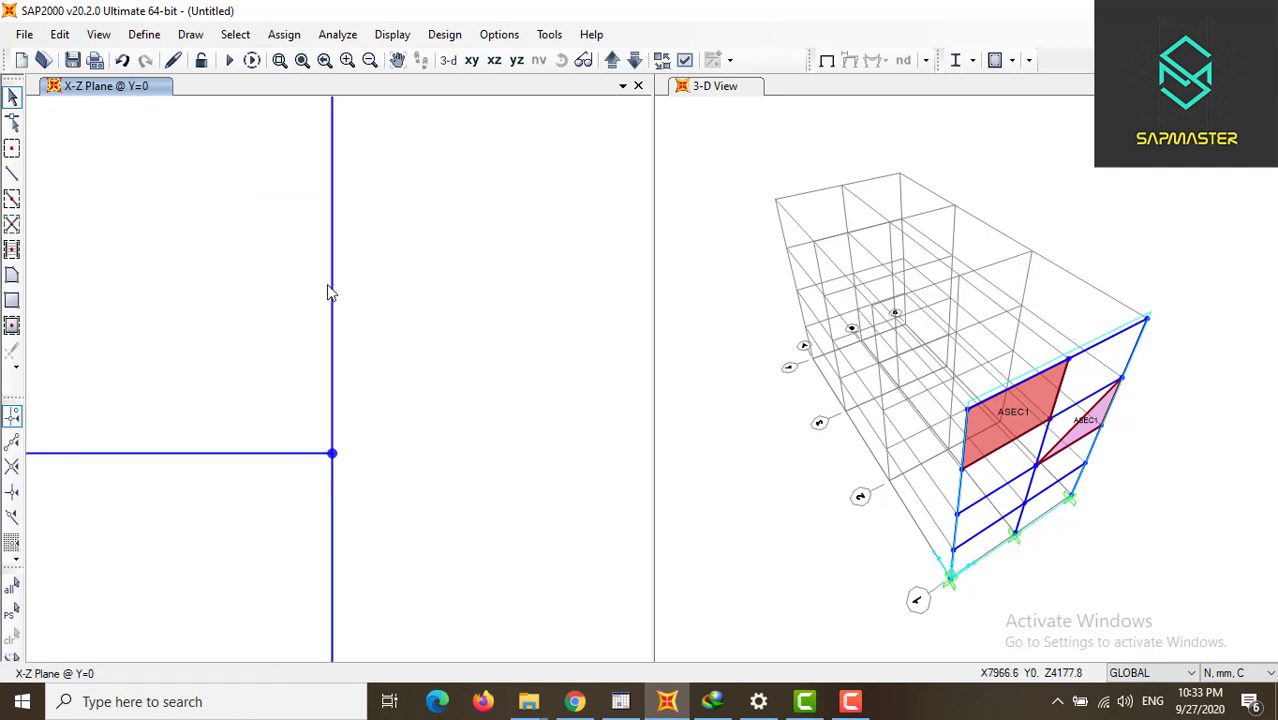
click(302, 62)
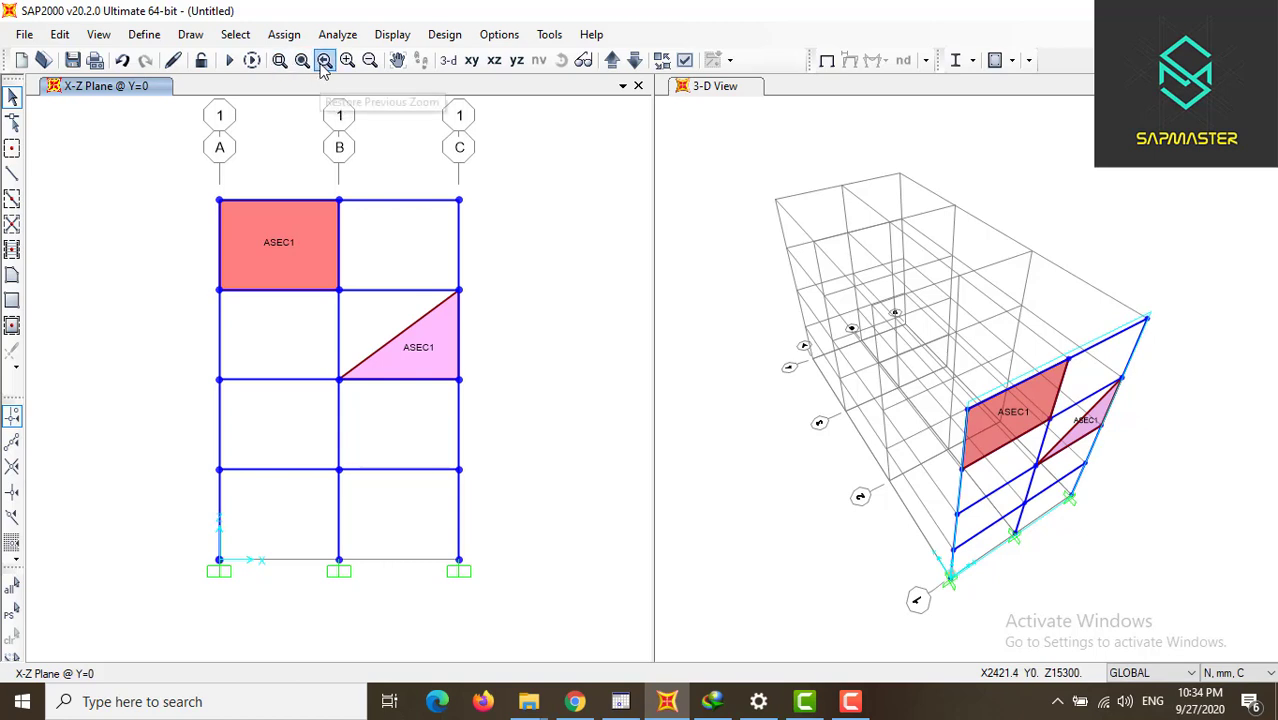
- Inspect the grid B joint at Z=9000 with Rubber Band Zoom and try single-step zooming in and out on the elevation
click(282, 64)
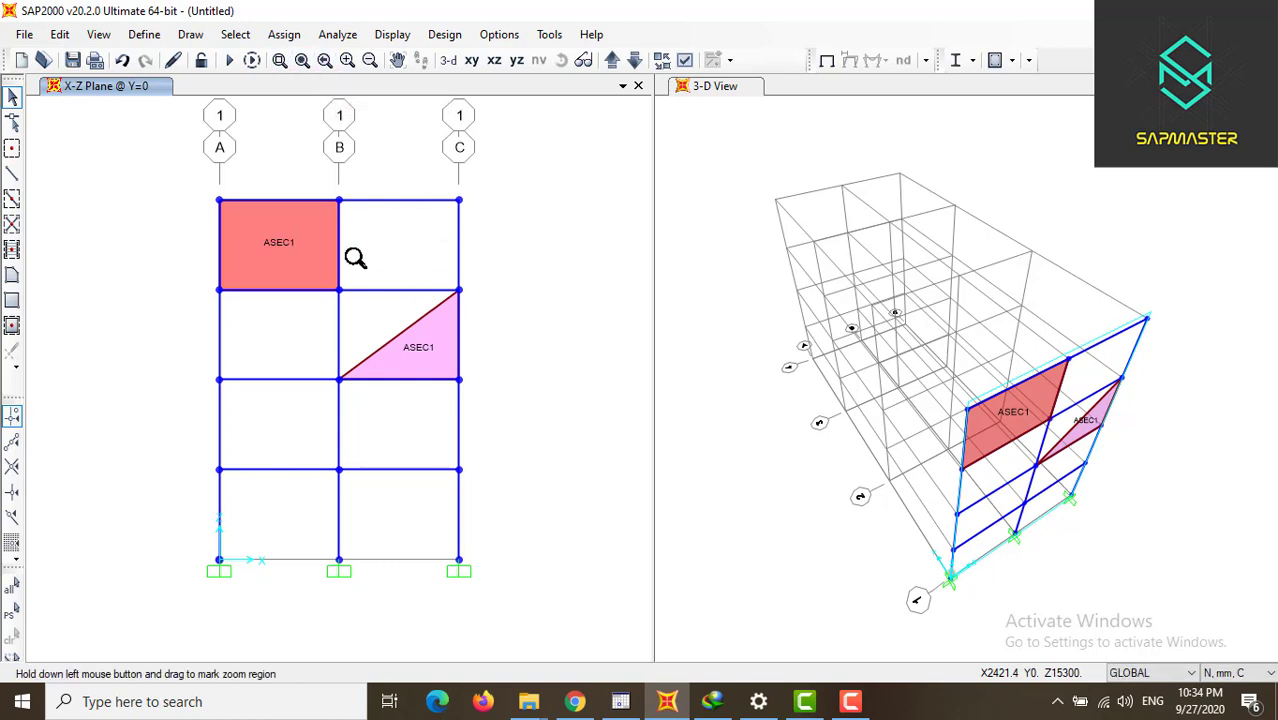
drag(351, 274, 315, 301)
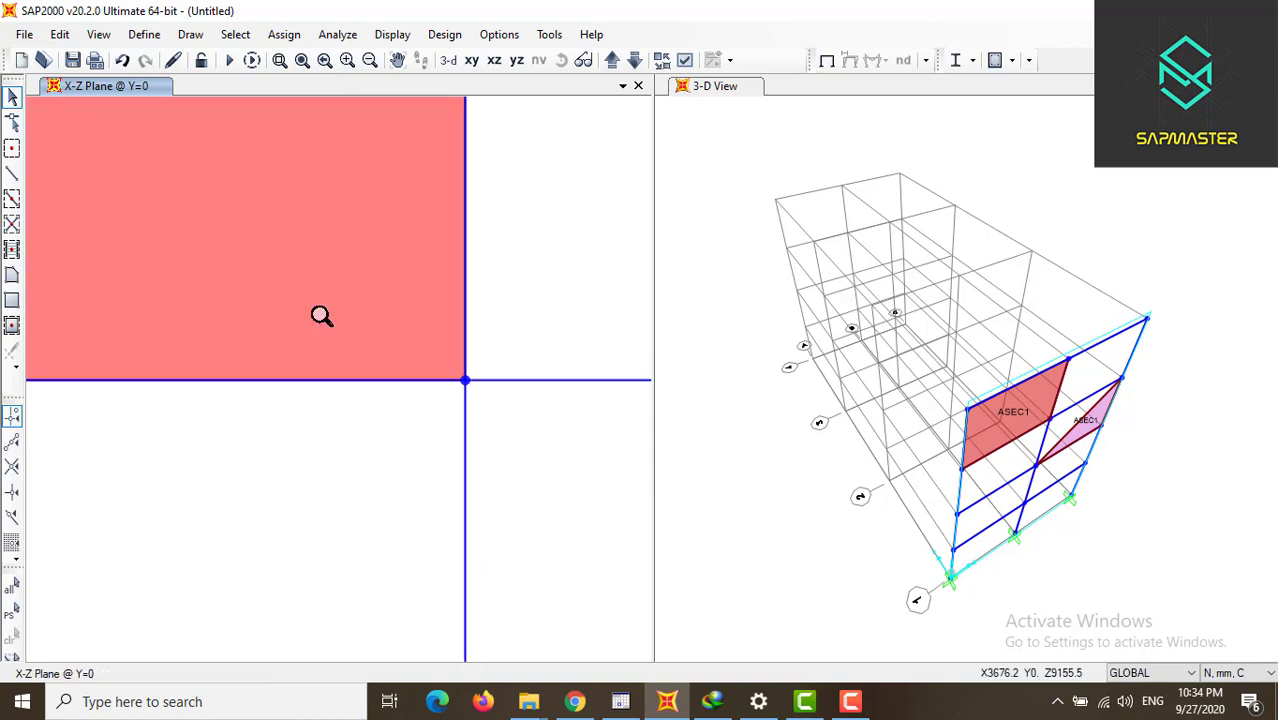
click(324, 61)
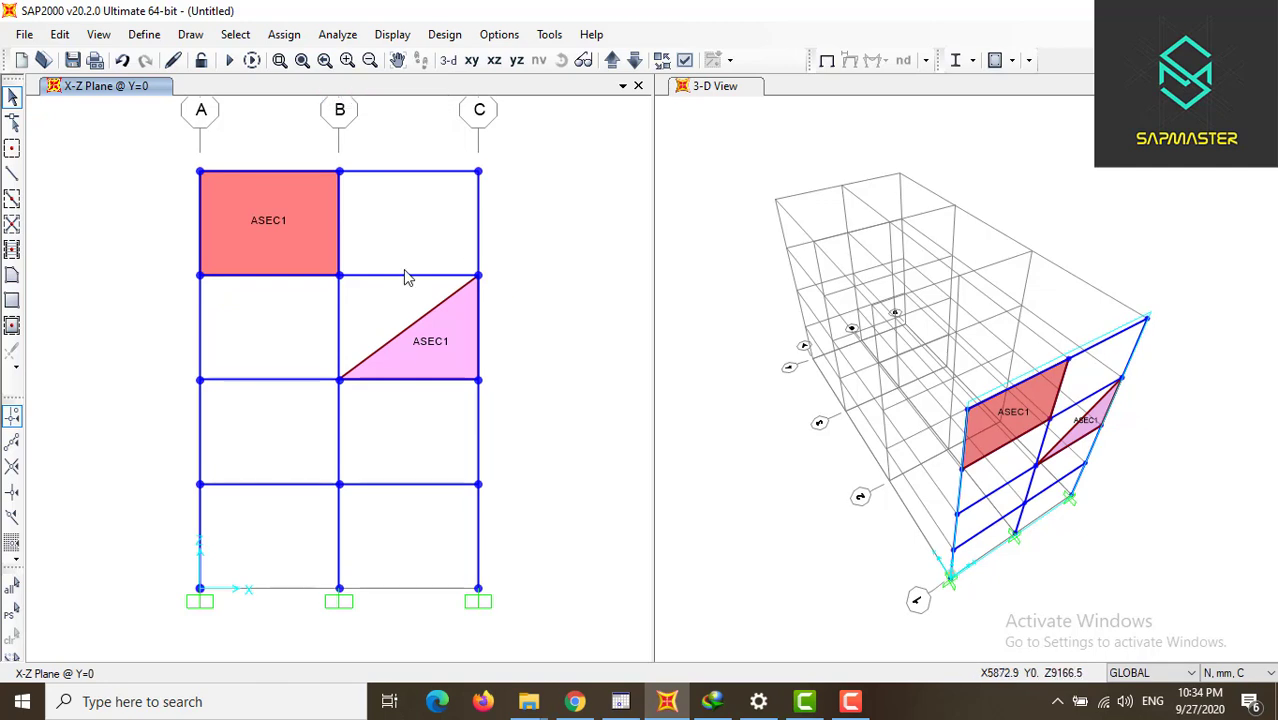
click(347, 60)
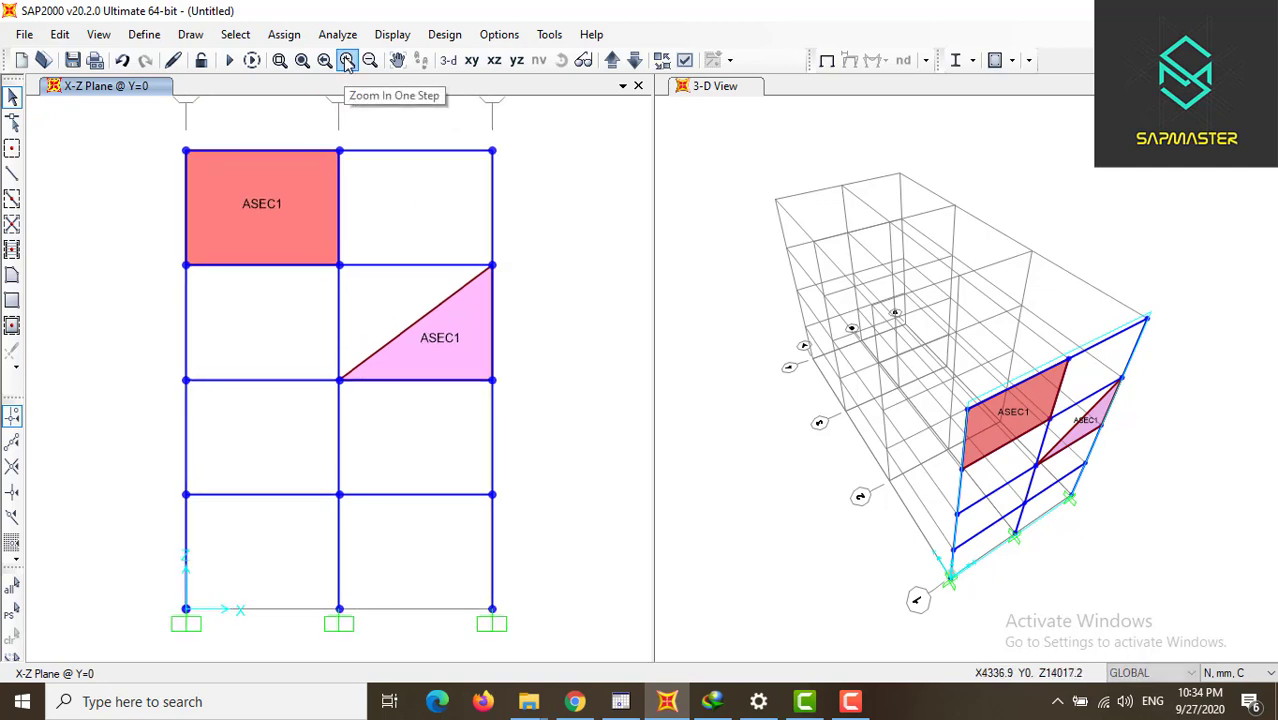
click(347, 60)
click(370, 61)
click(370, 61)
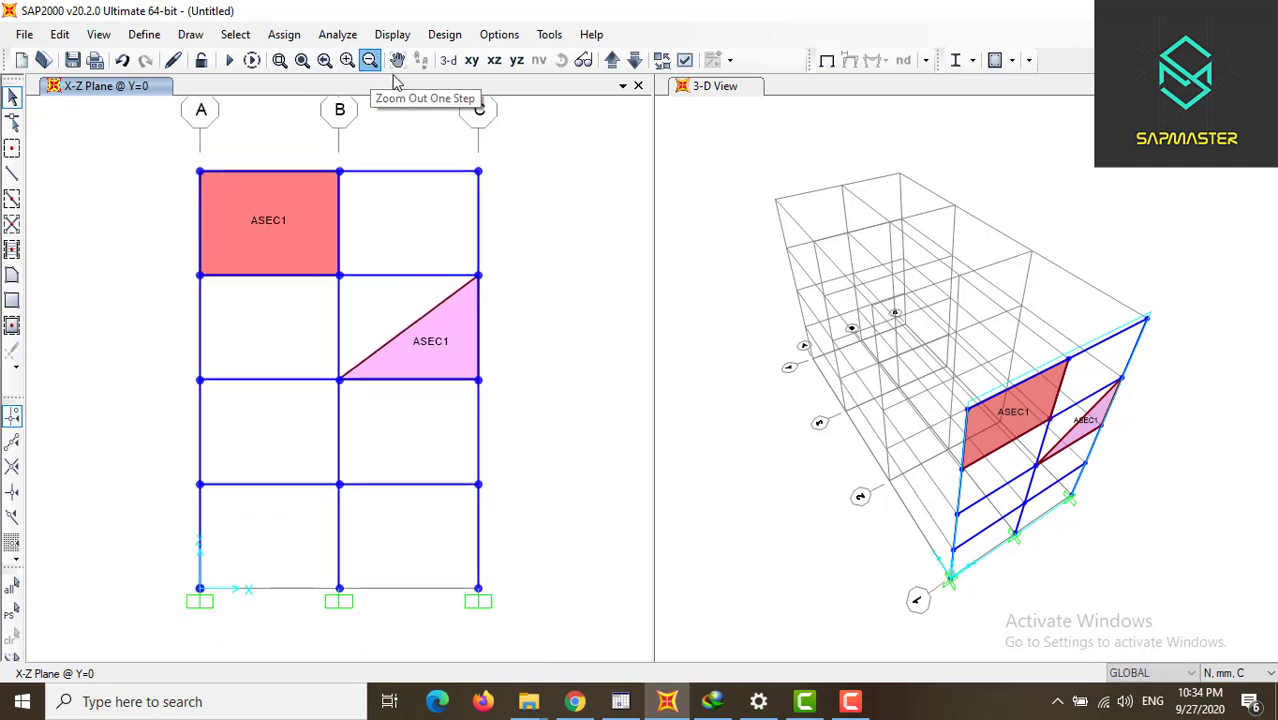
- Pan the X-Z elevation, view the Y-Z plane at X=8000, and return to the X-Z plane at Y=0
click(405, 66)
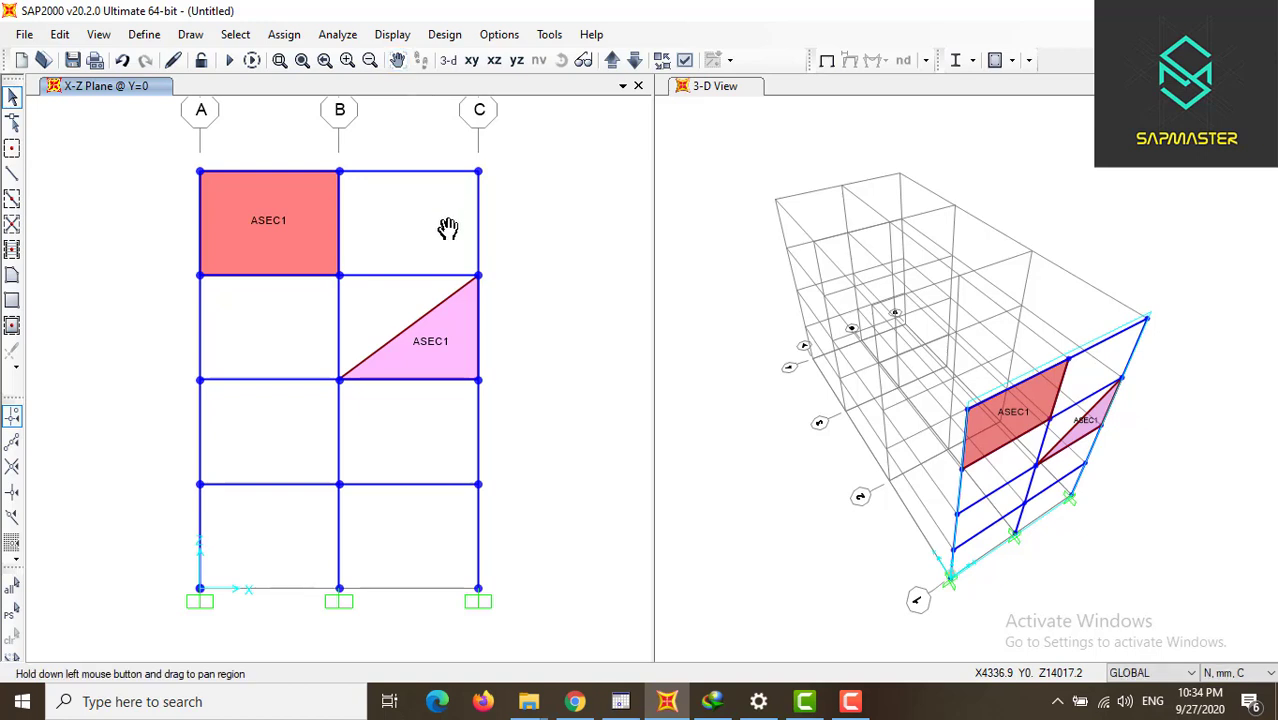
drag(448, 228, 436, 257)
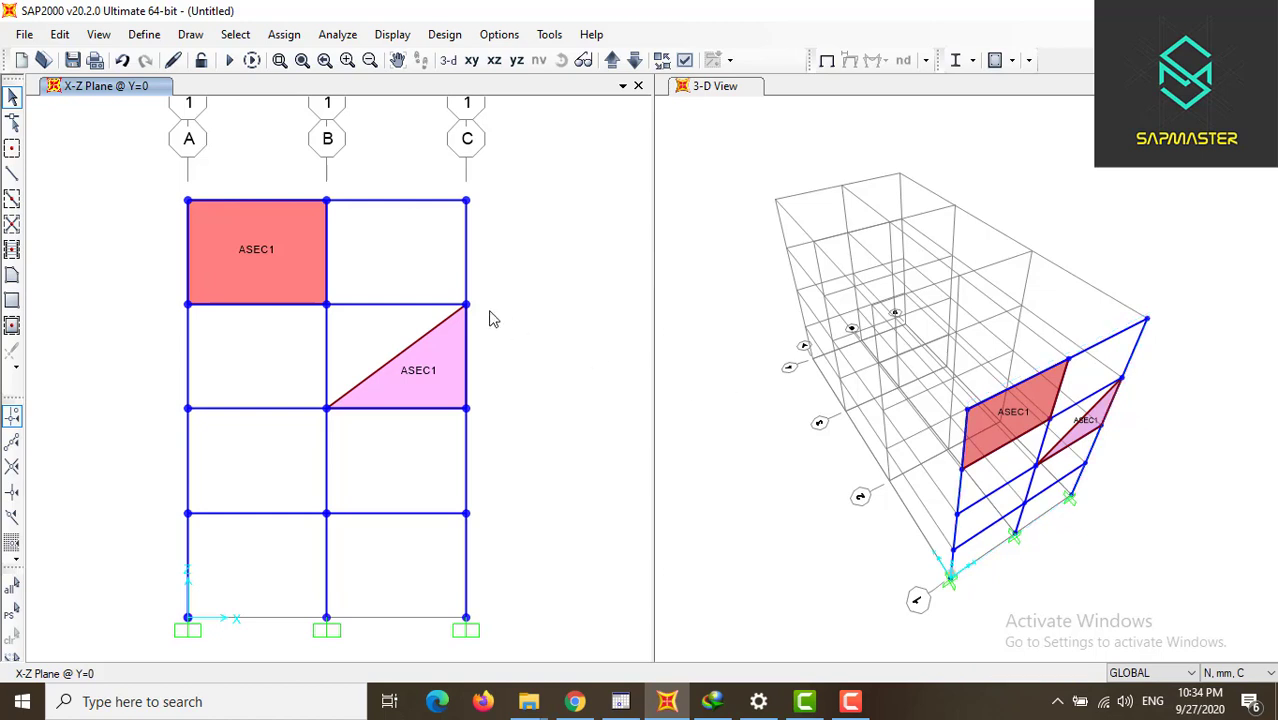
drag(470, 305, 445, 274)
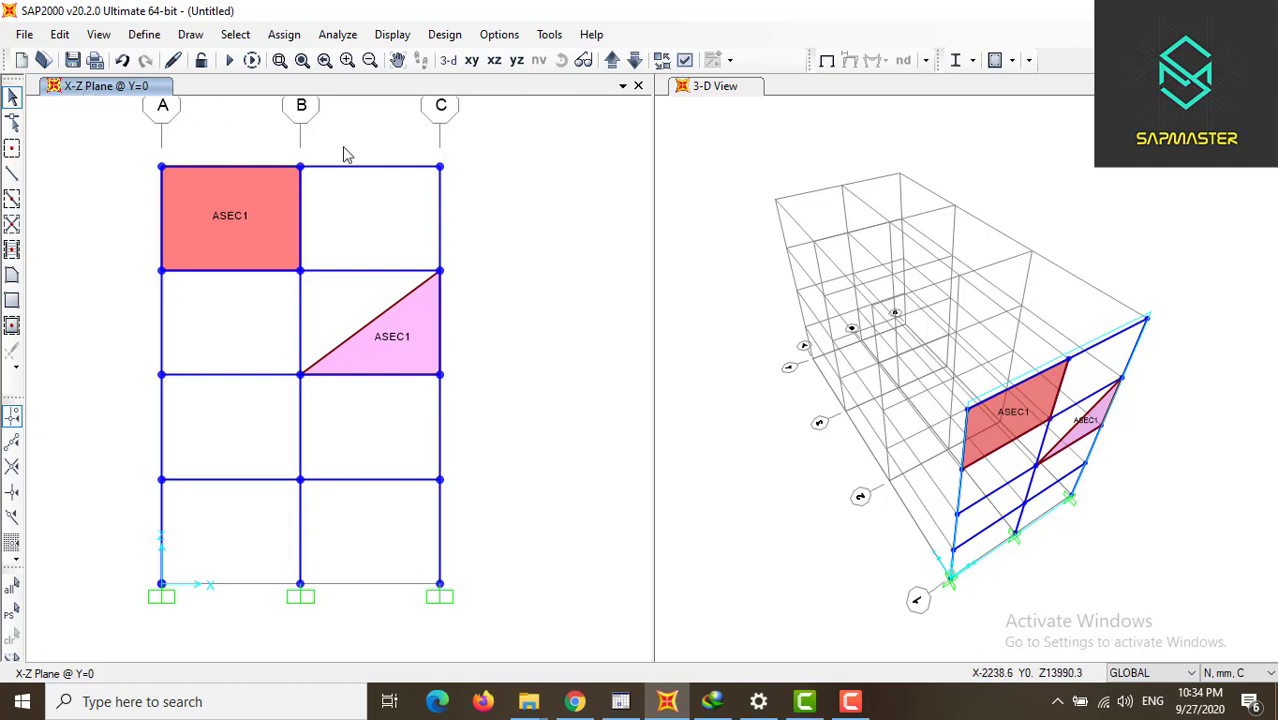
click(517, 61)
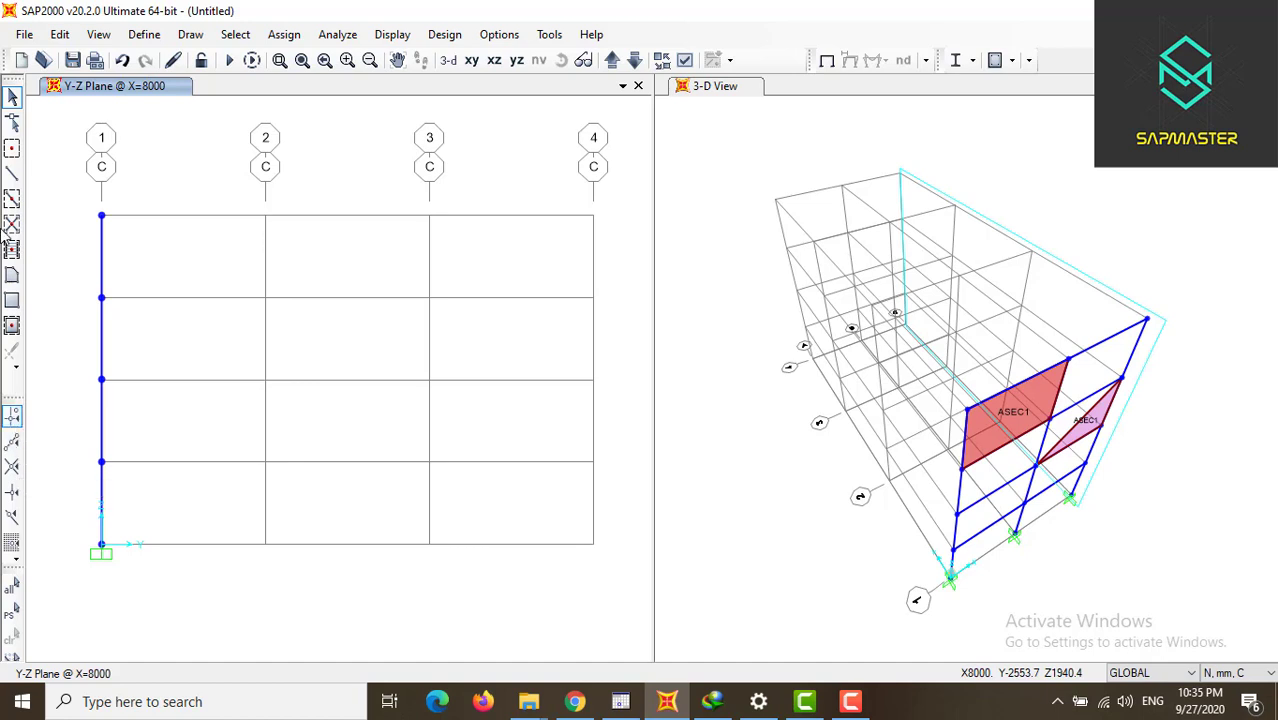
click(494, 61)
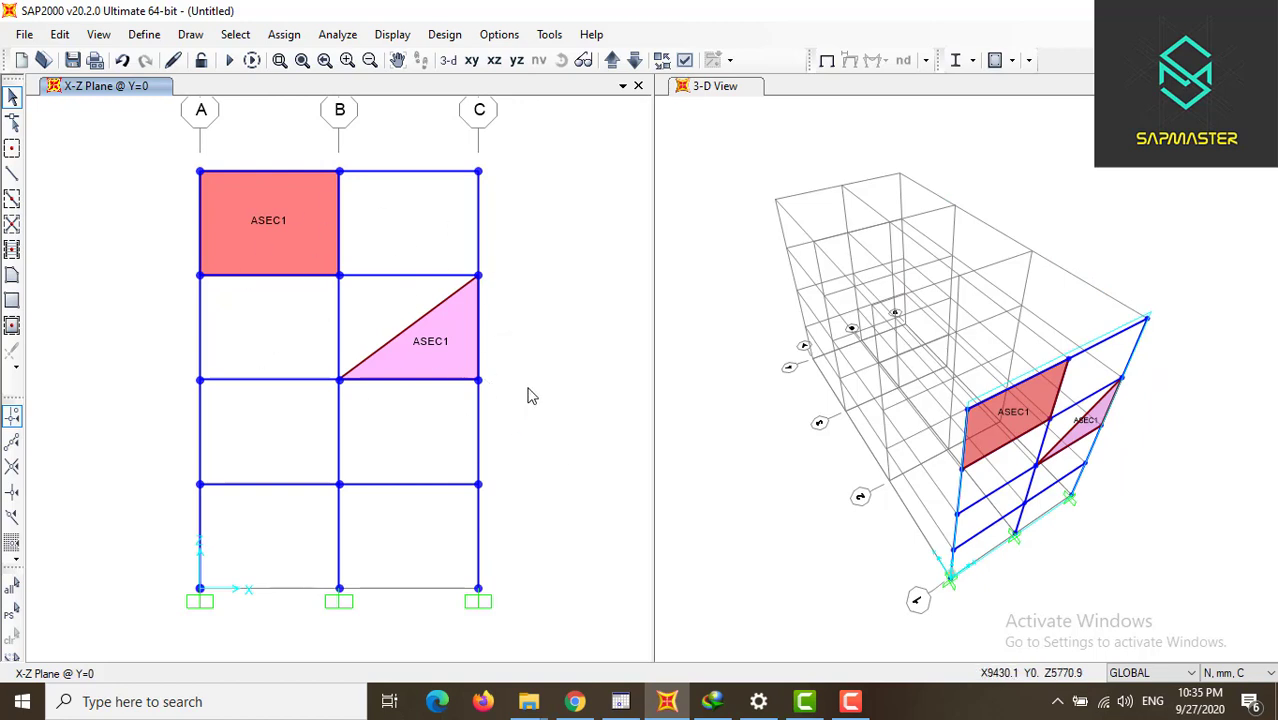
- Add a new United States steel material using standard ASTM A500 and Grade B, Fy 46 (HSS Rect.)
click(150, 36)
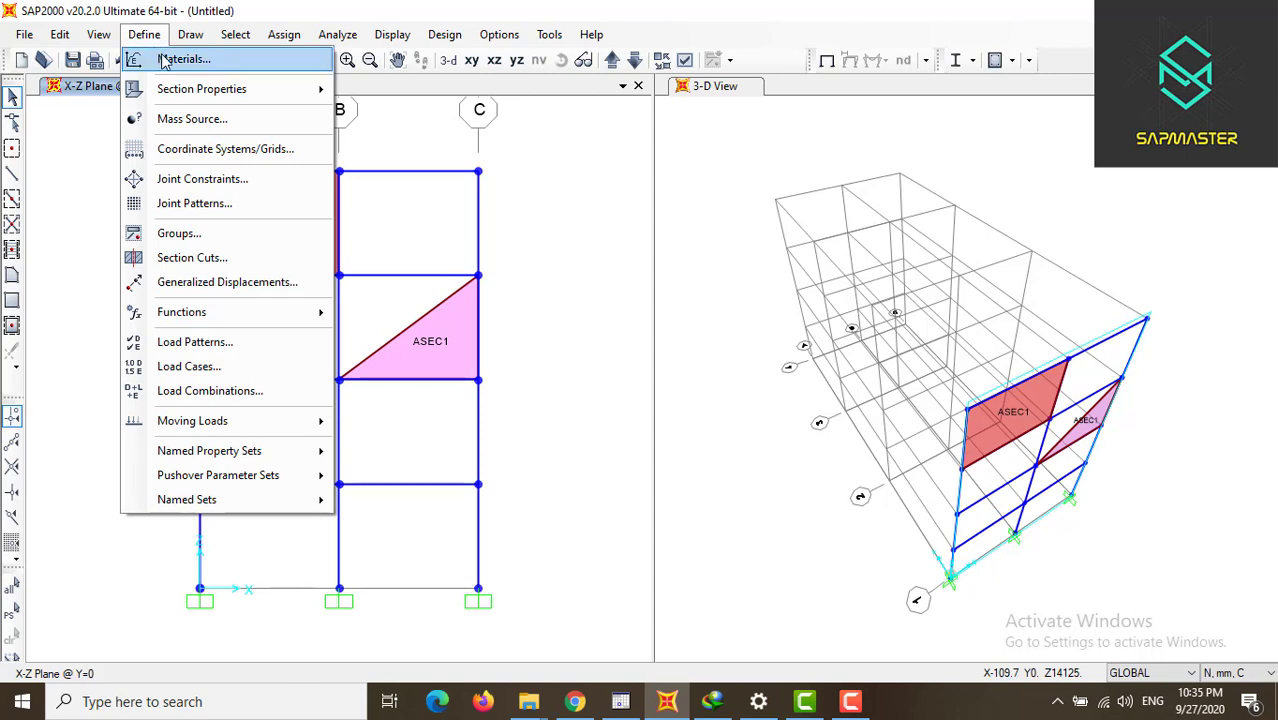
click(166, 61)
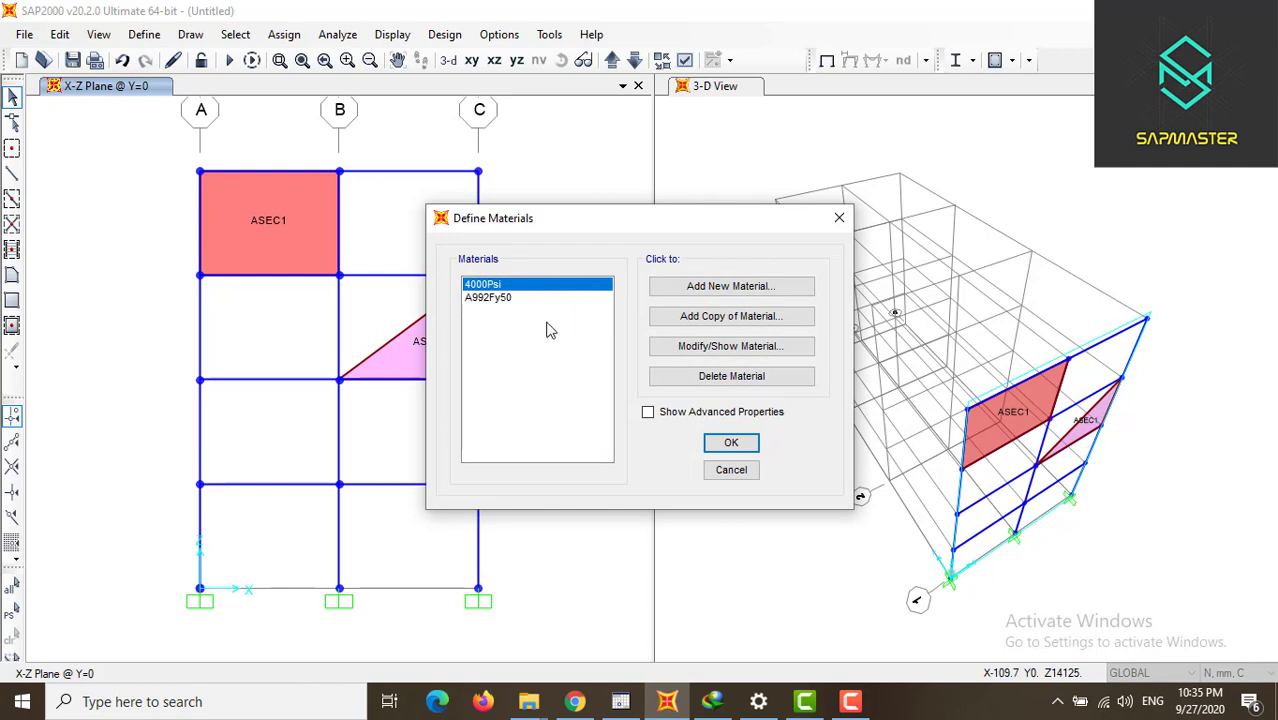
click(776, 290)
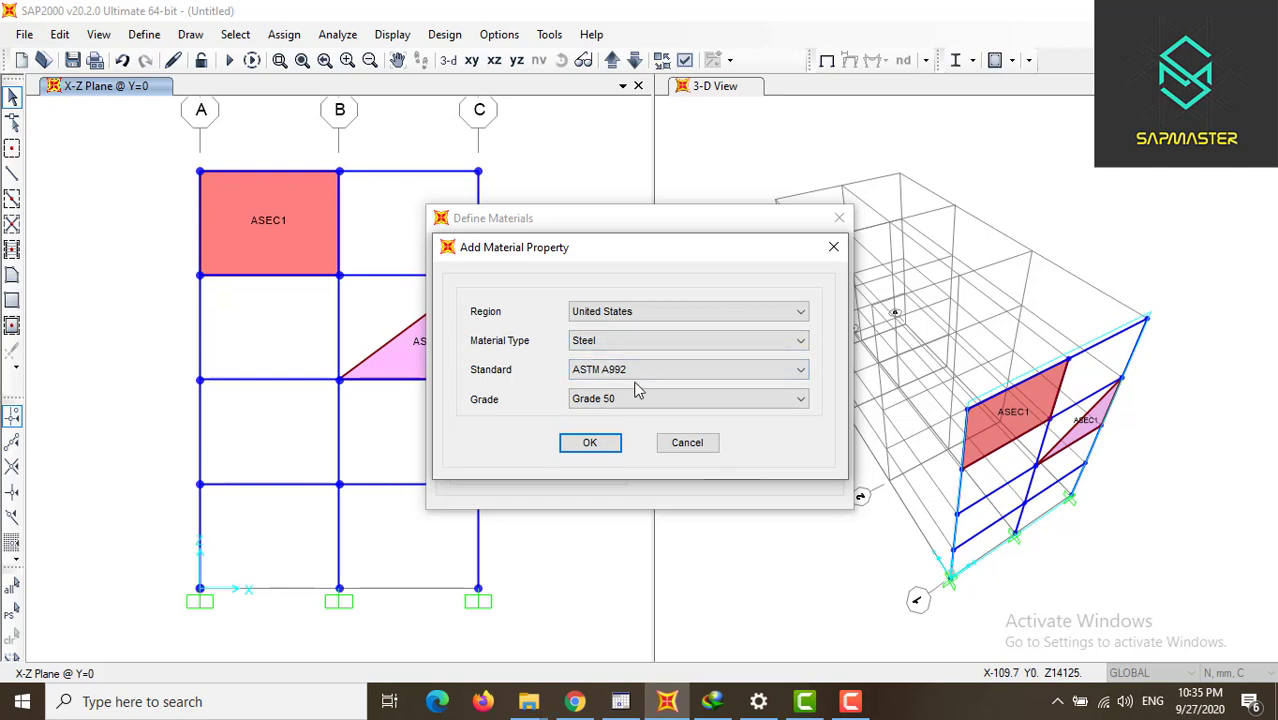
click(700, 372)
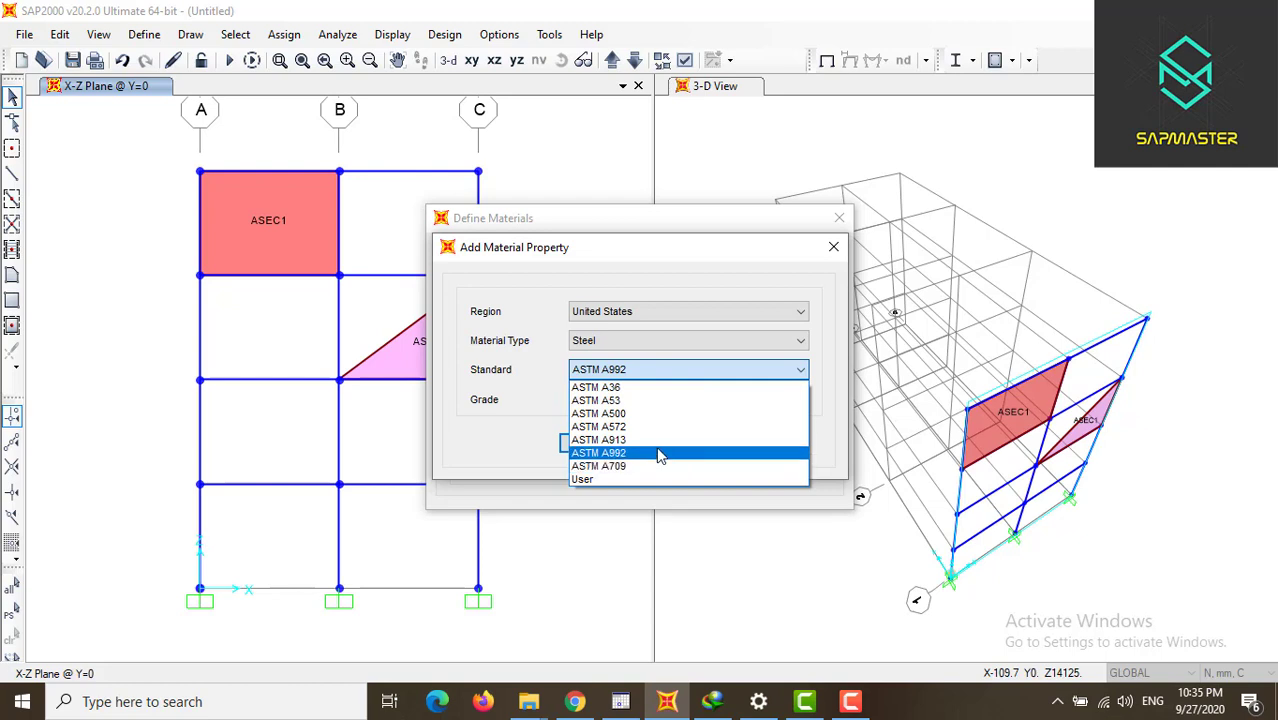
click(651, 413)
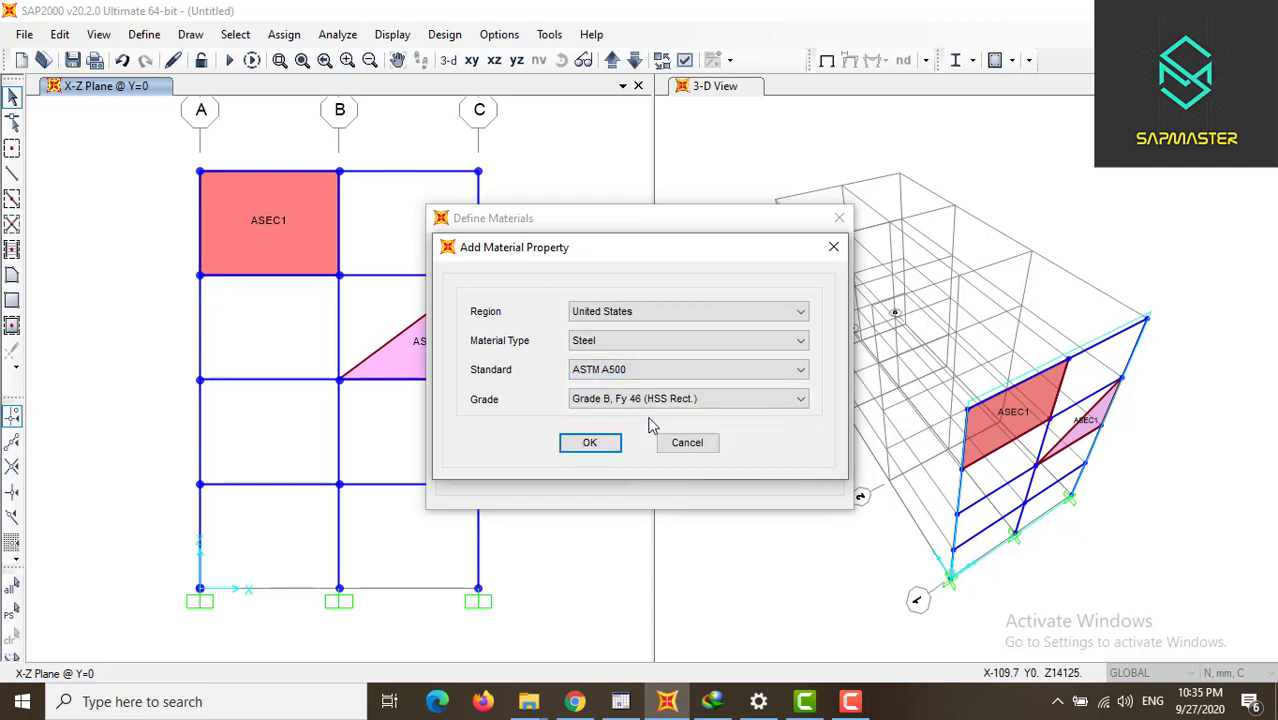
click(653, 402)
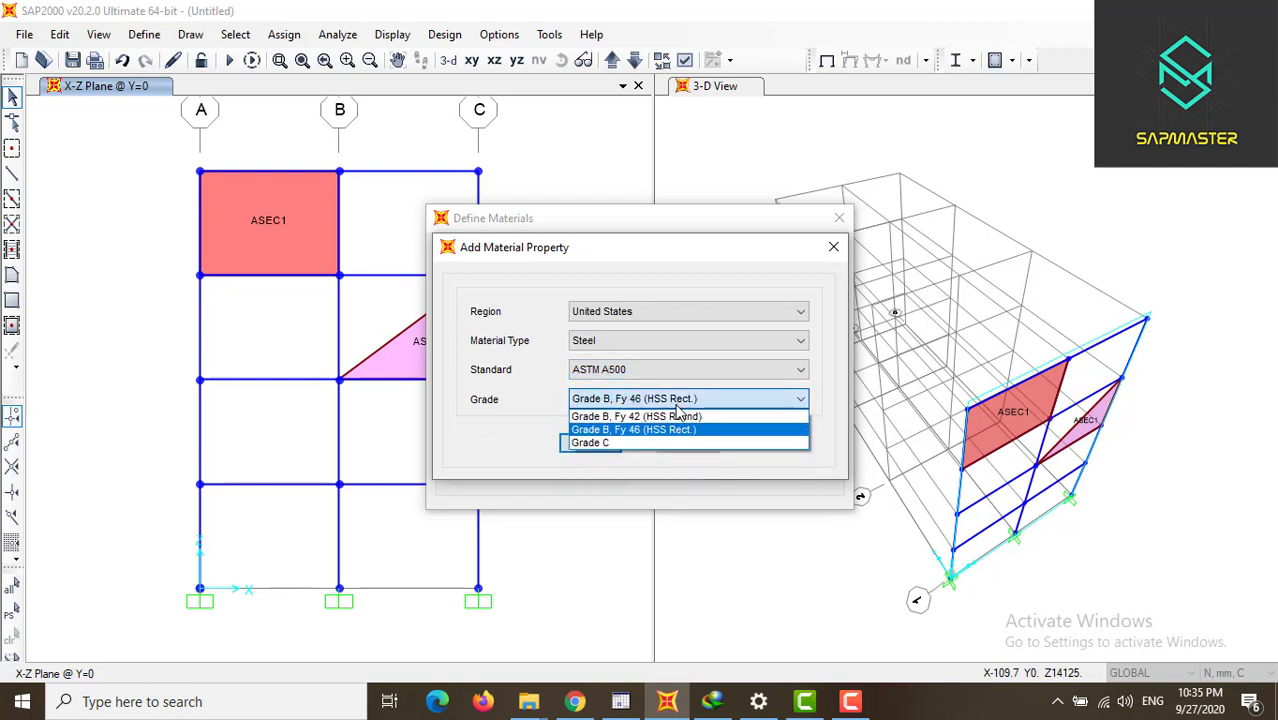
click(680, 432)
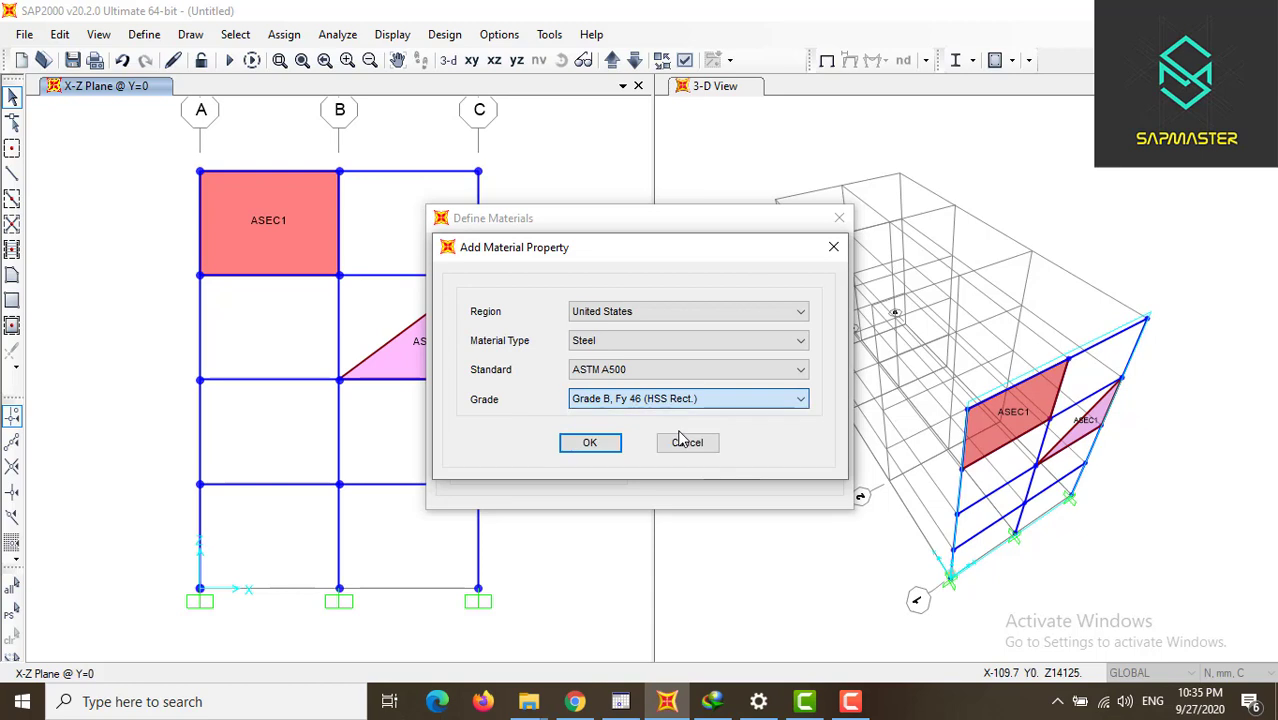
click(588, 443)
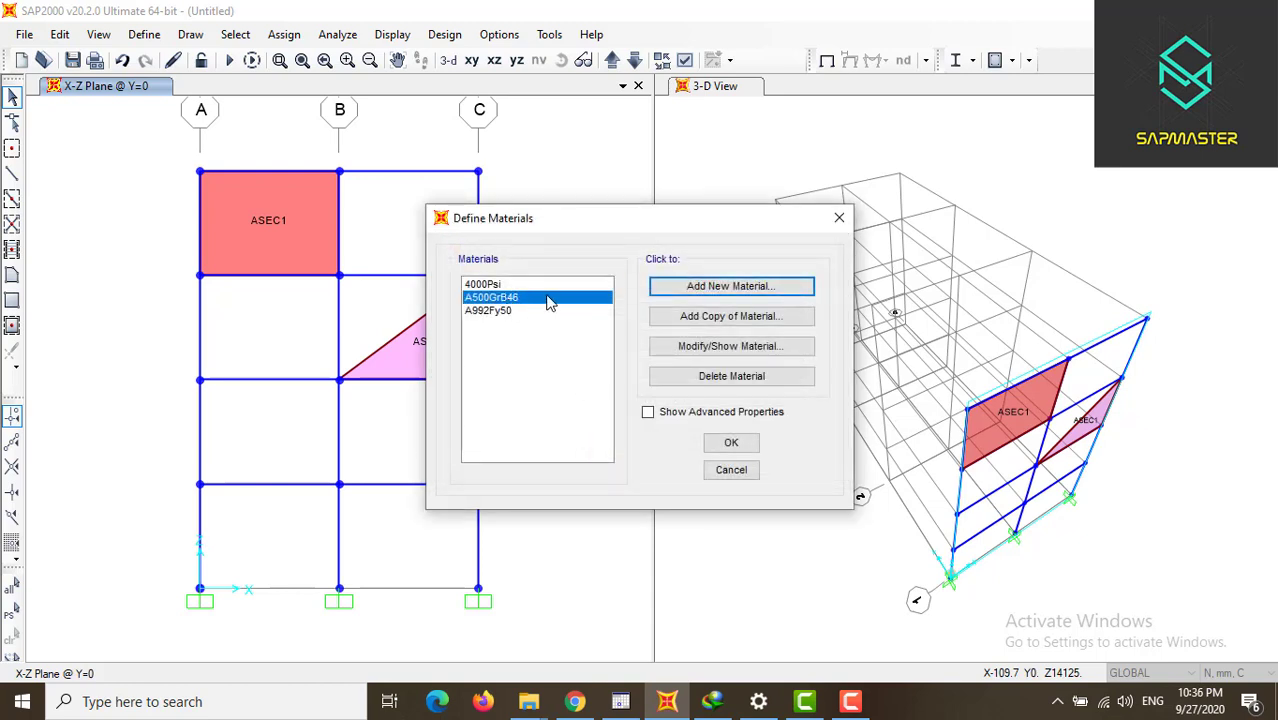
- Rename the new A500 material as STEEL and set its modulus of elasticity to 200000 N/mm²
click(731, 350)
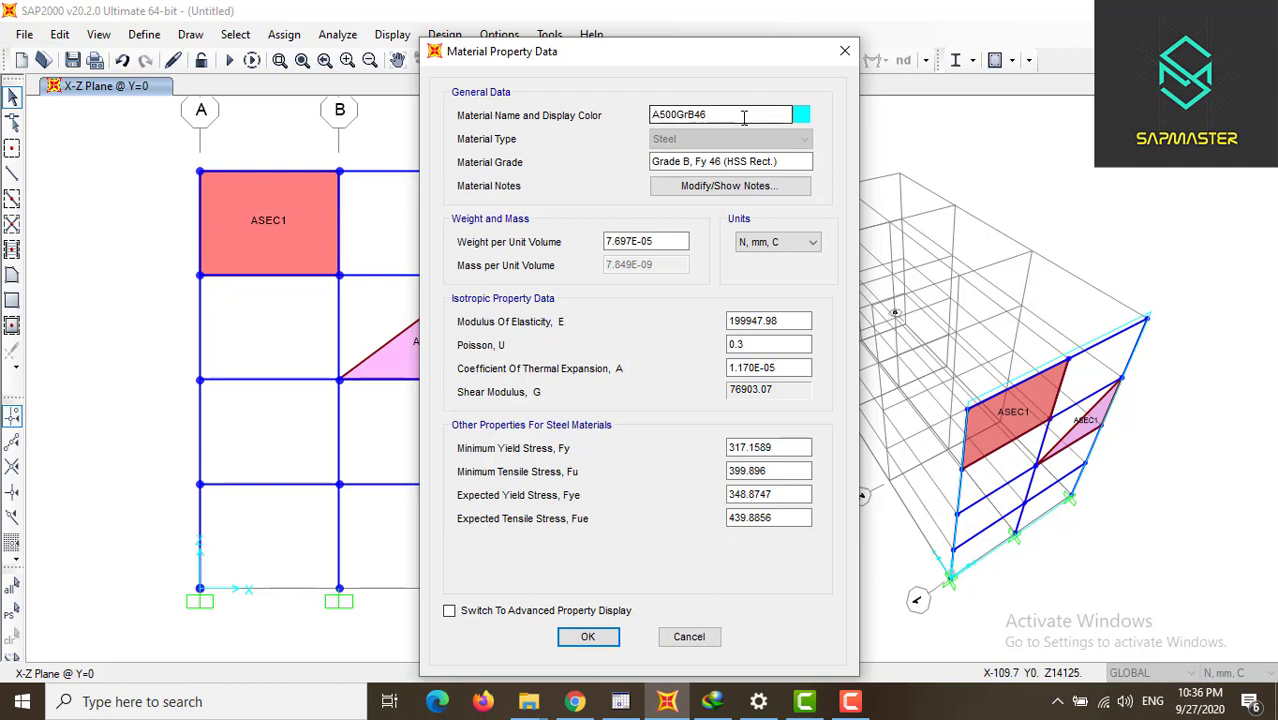
drag(744, 117, 572, 121)
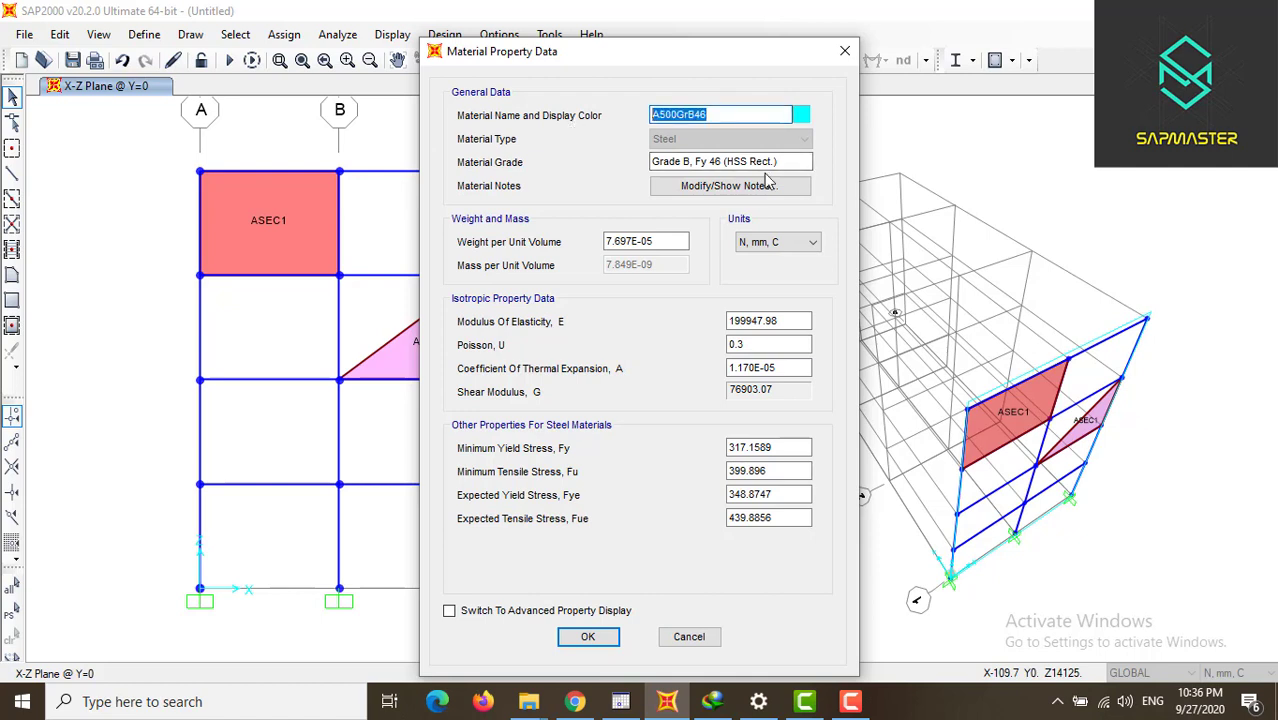
text(STEEL)
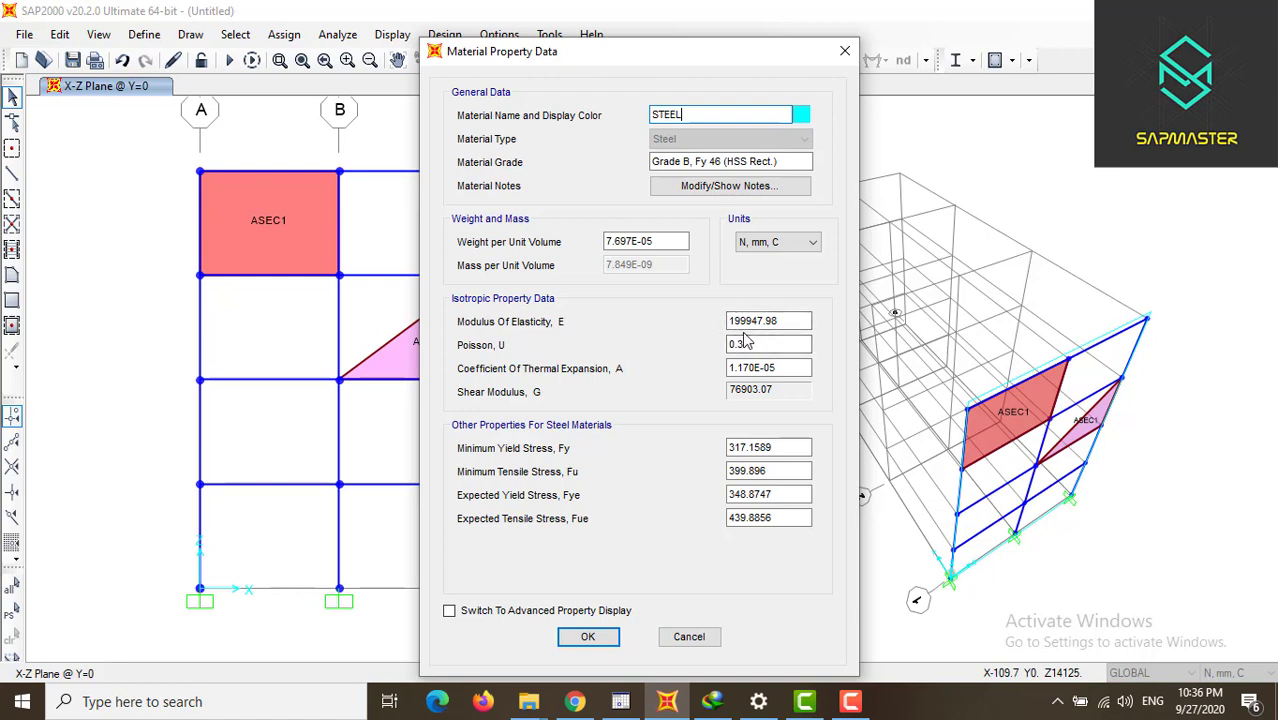
click(771, 322)
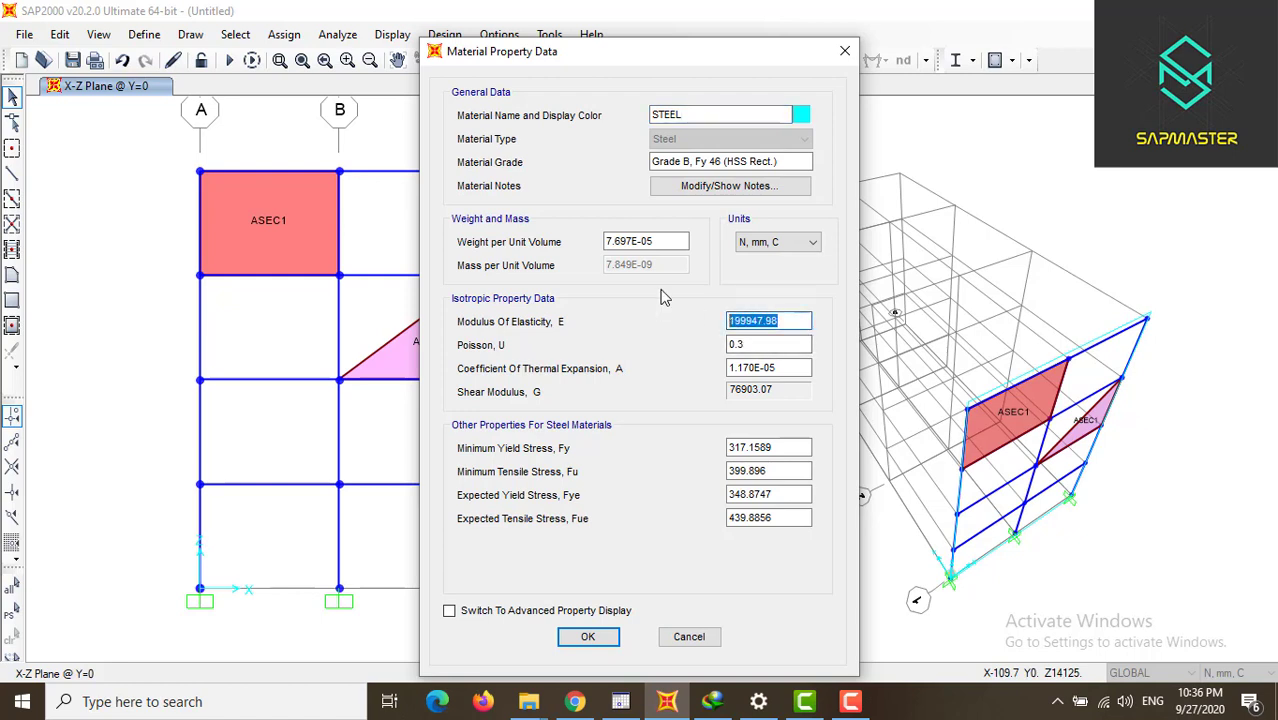
text(200000)
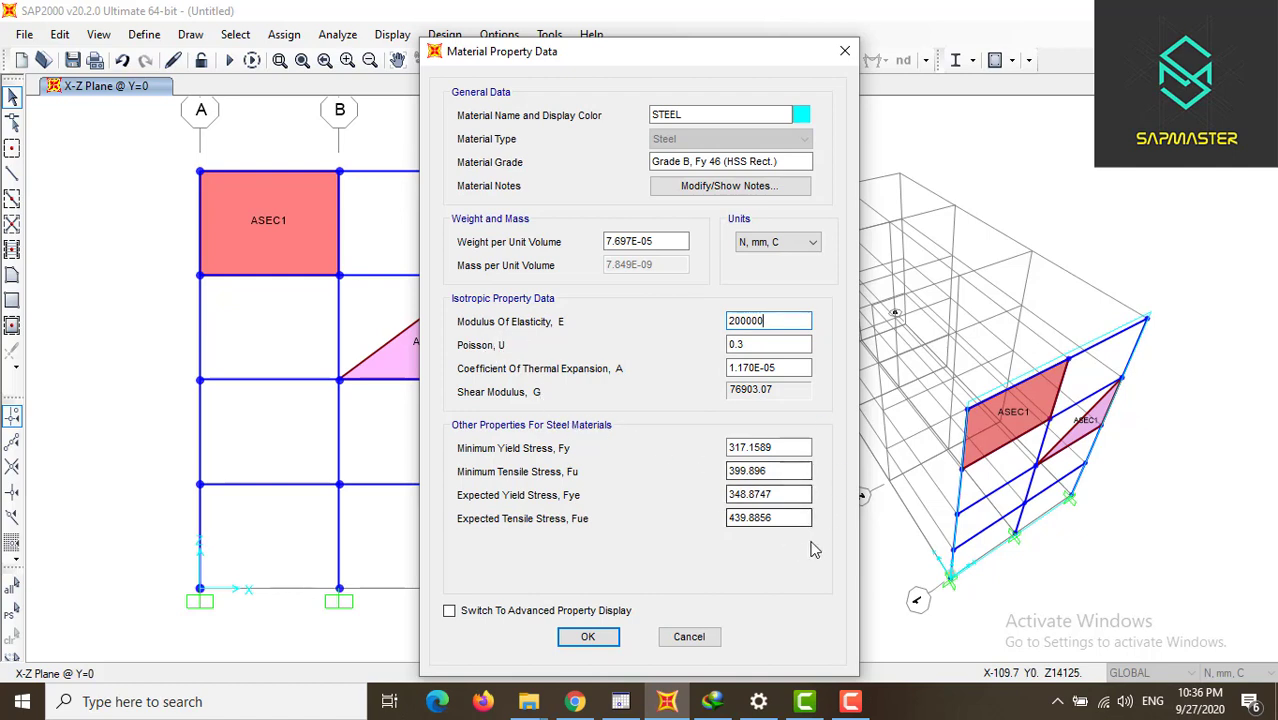
click(588, 637)
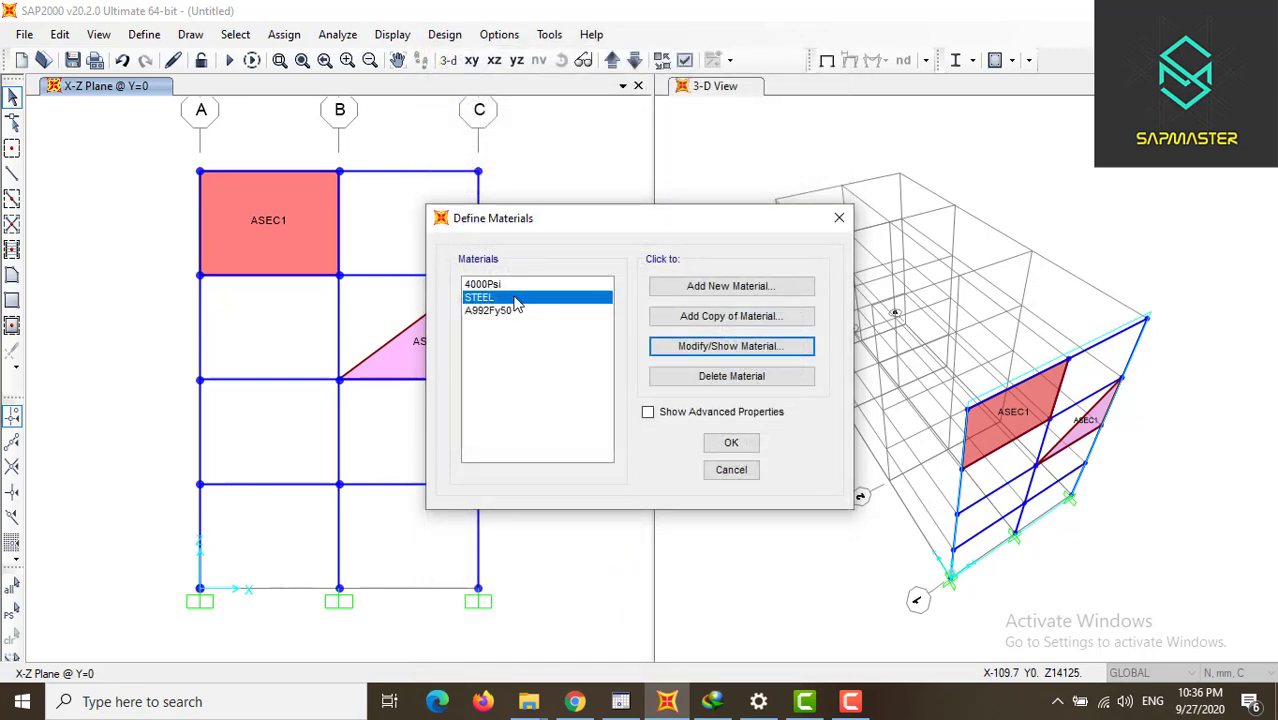
- Add a United States concrete material with the User standard, keeping its default properties, and accept the material definitions
click(717, 288)
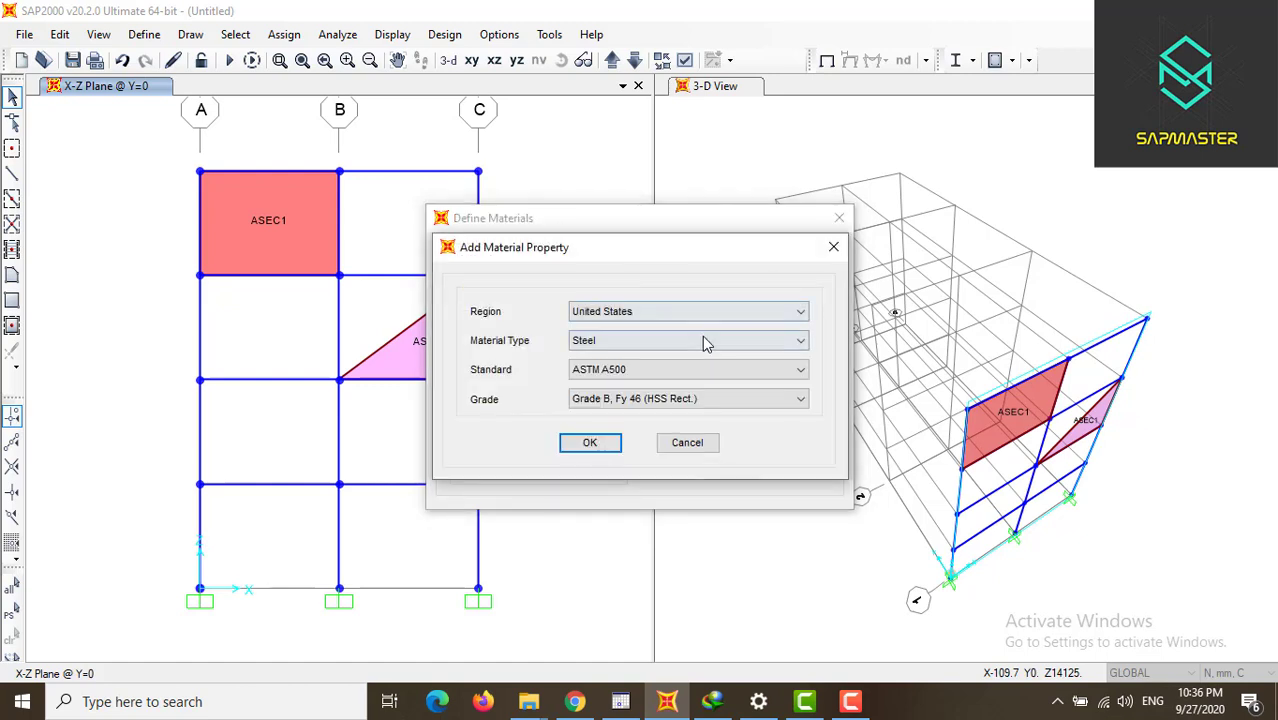
click(705, 341)
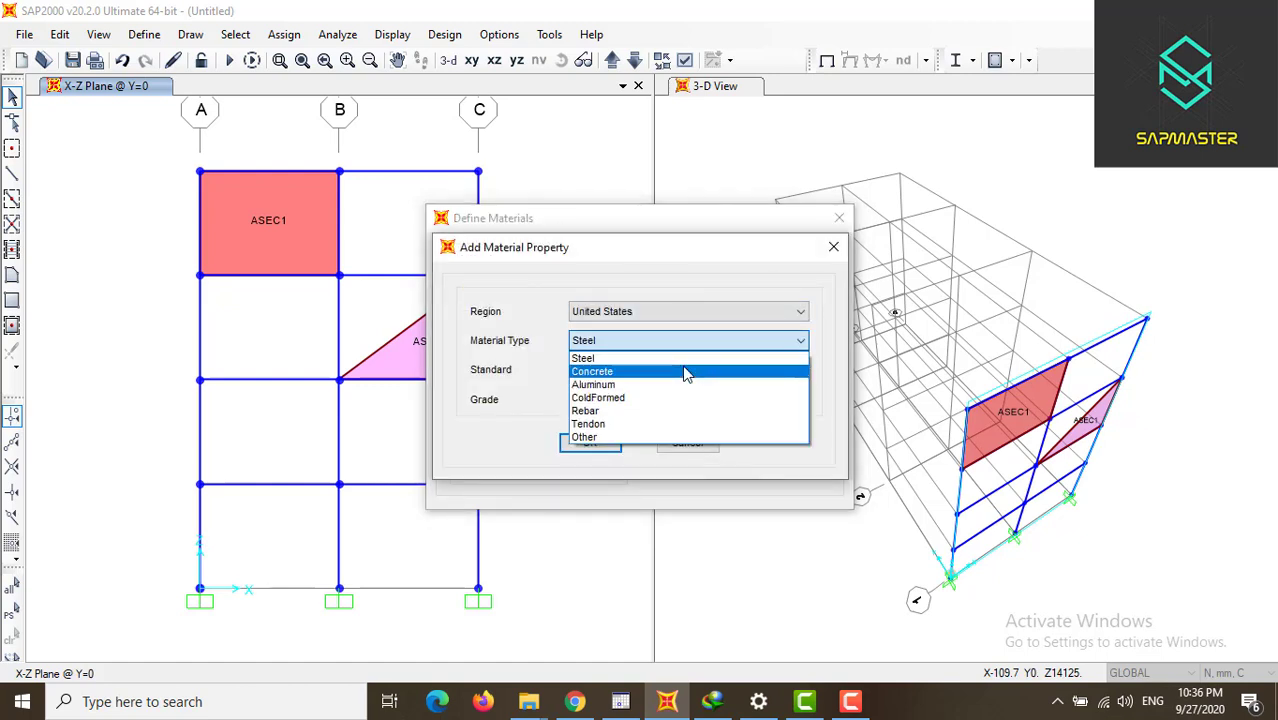
click(687, 372)
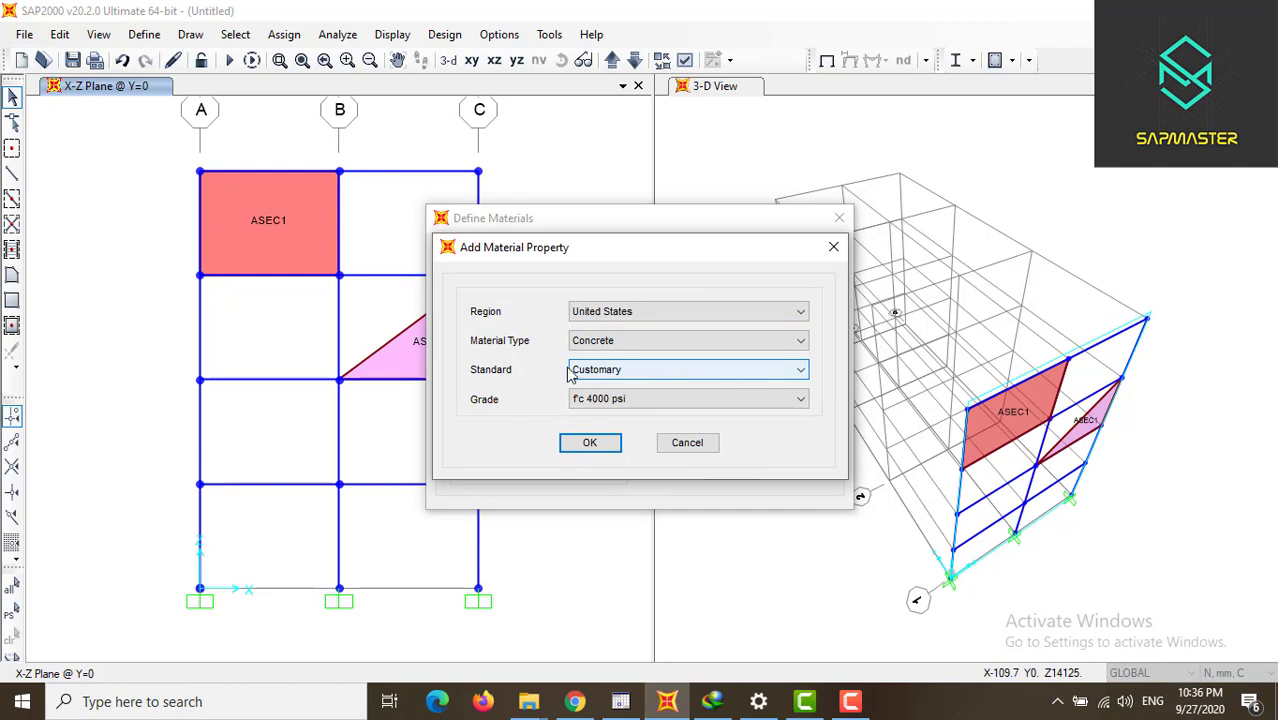
click(636, 372)
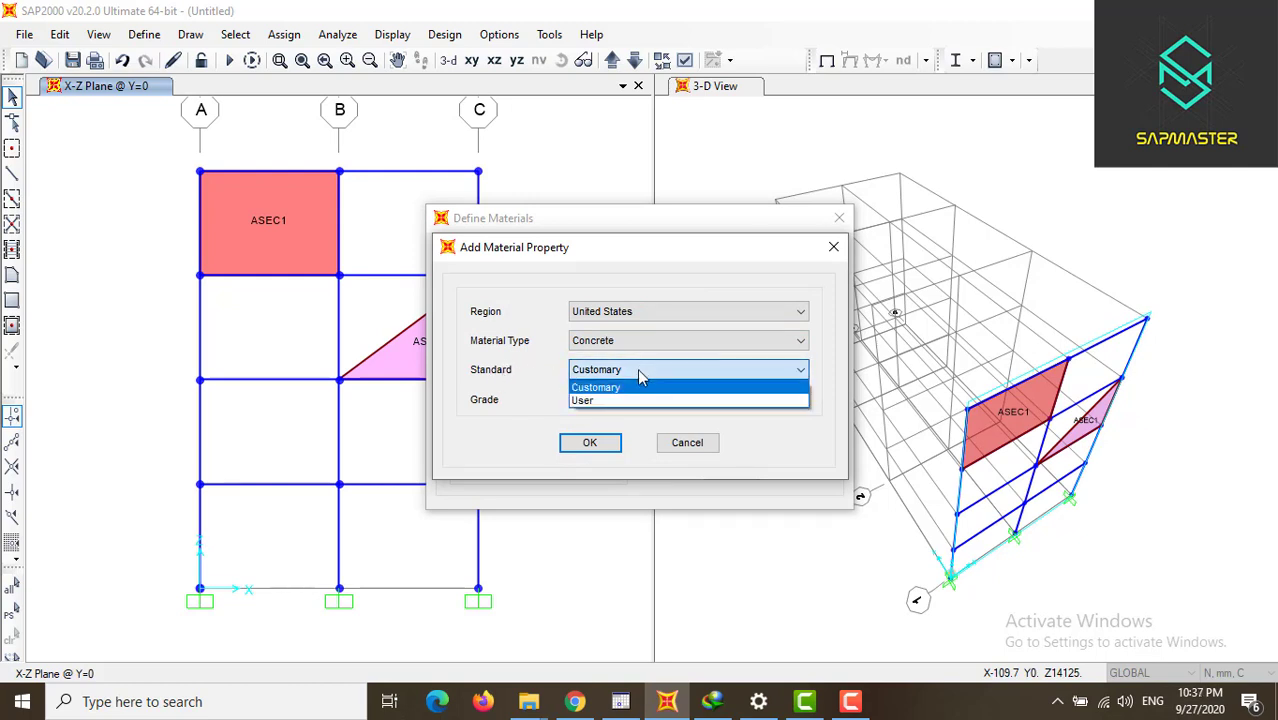
click(639, 371)
click(638, 372)
click(628, 401)
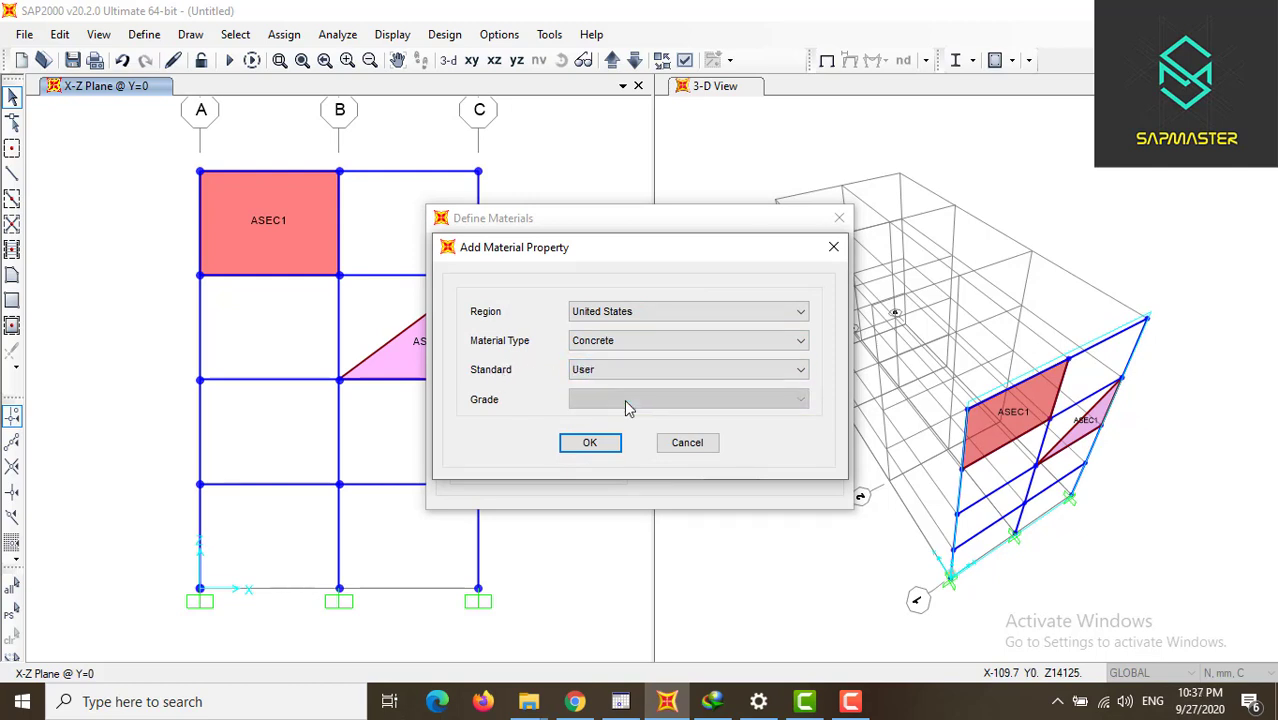
click(604, 443)
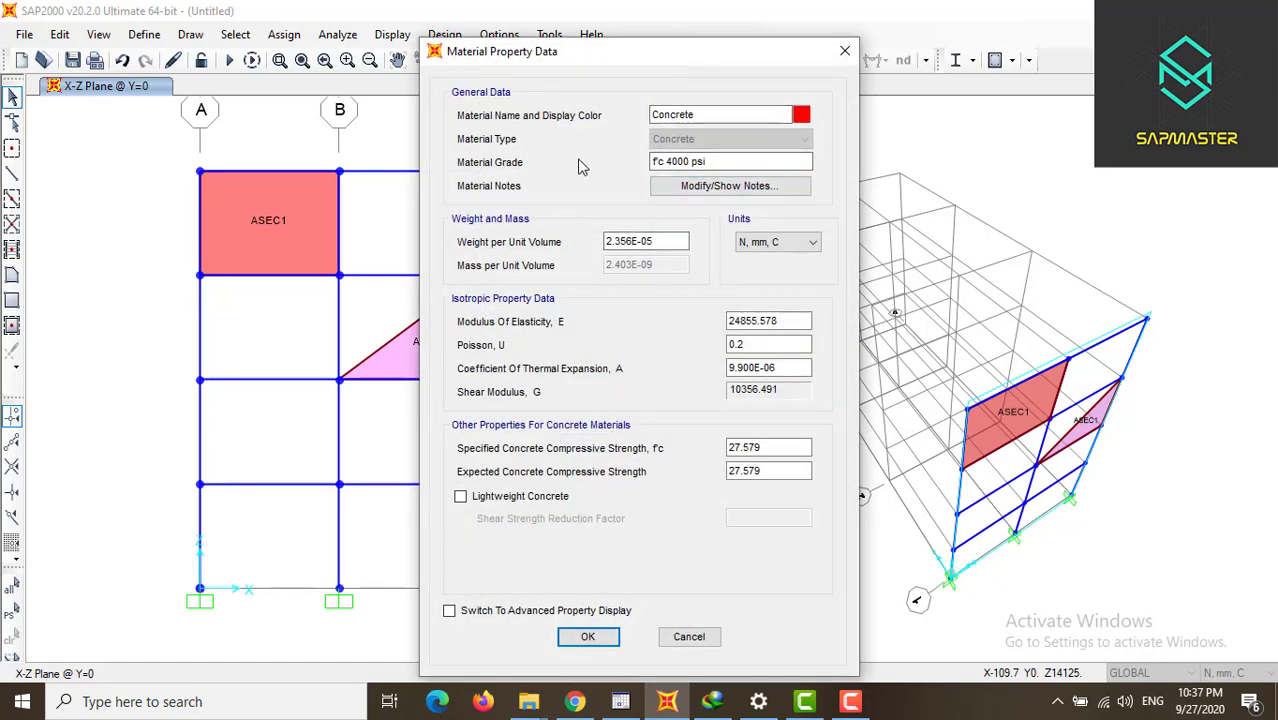
click(717, 164)
click(588, 636)
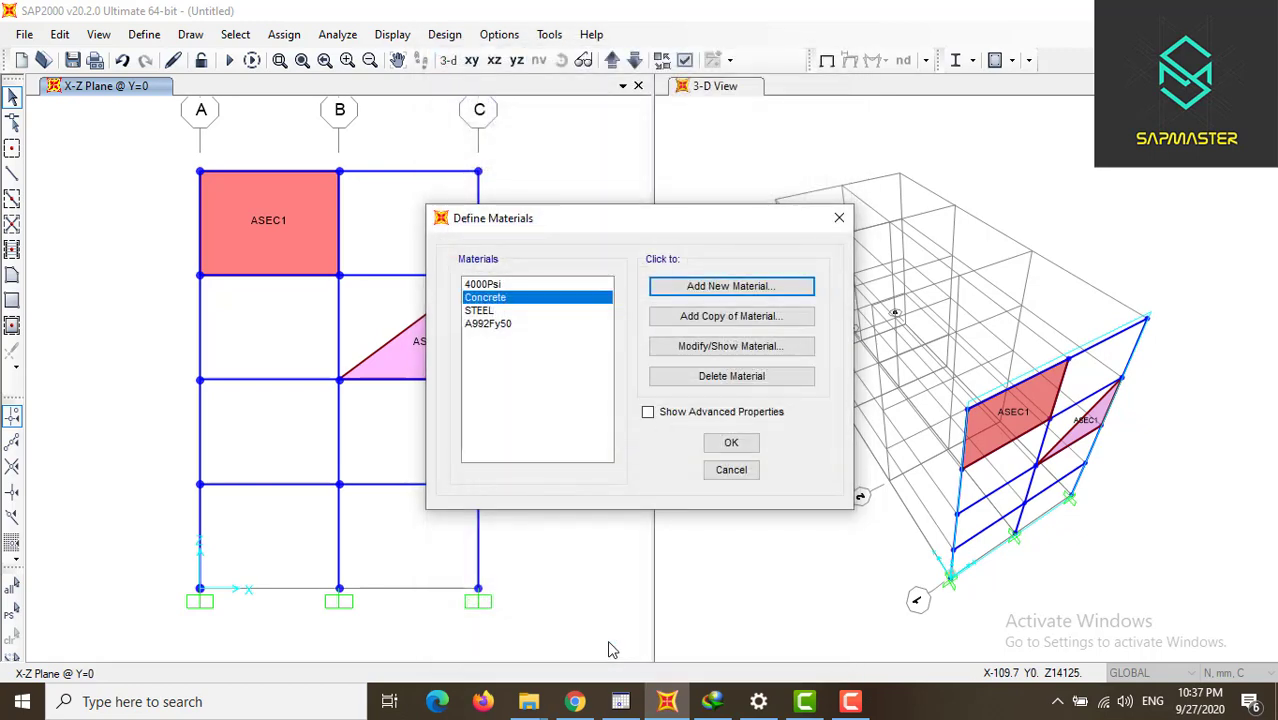
click(731, 444)
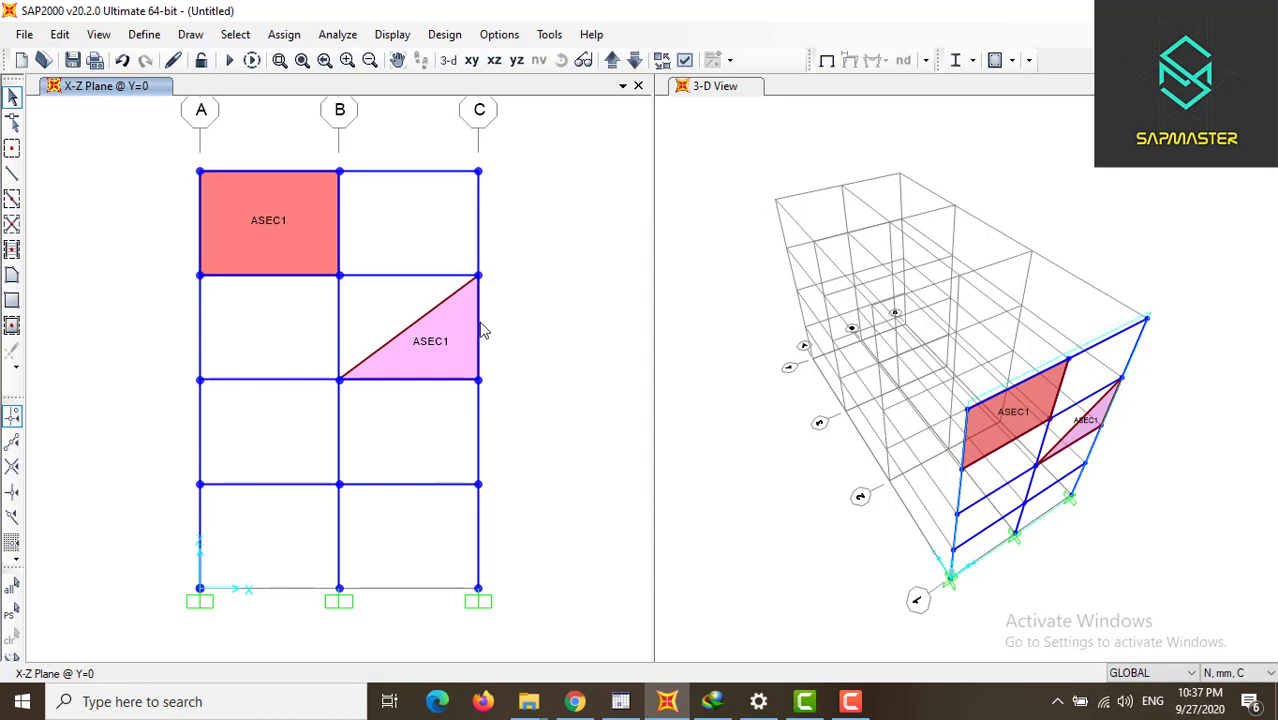
- Start importing a Steel I/Wide Flange frame section property
click(146, 35)
mouse_move(214, 91)
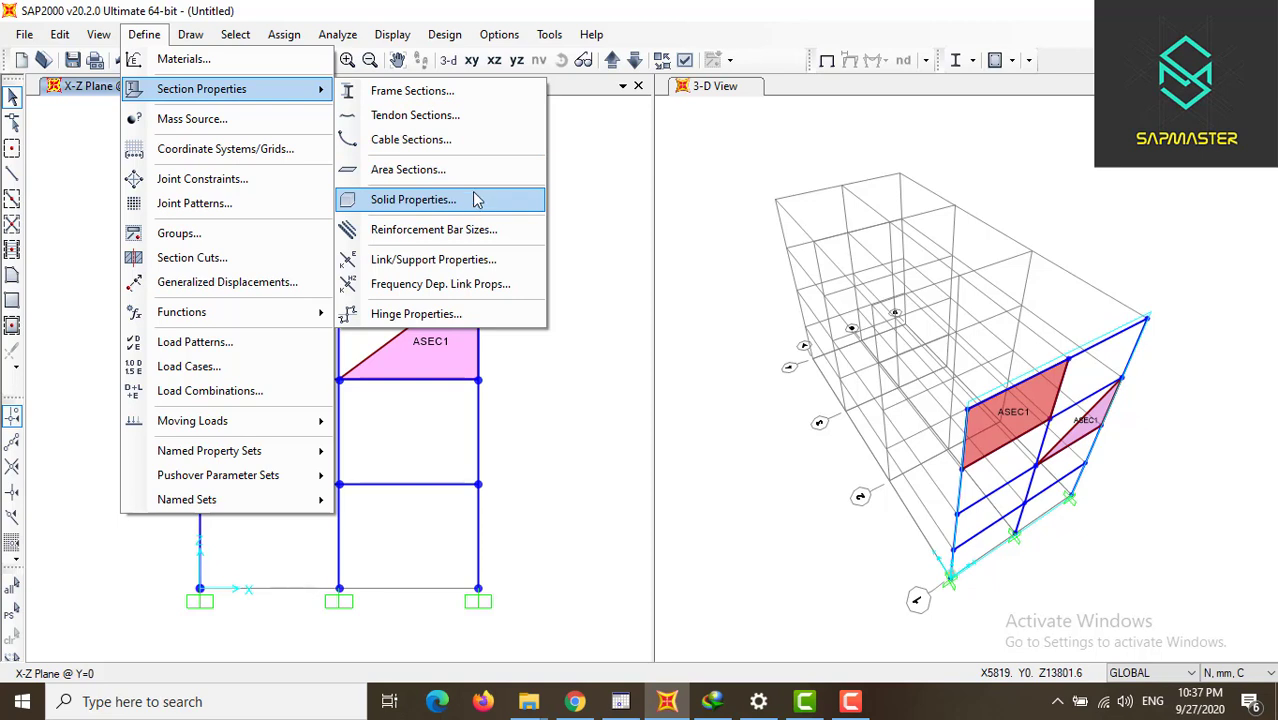
click(470, 90)
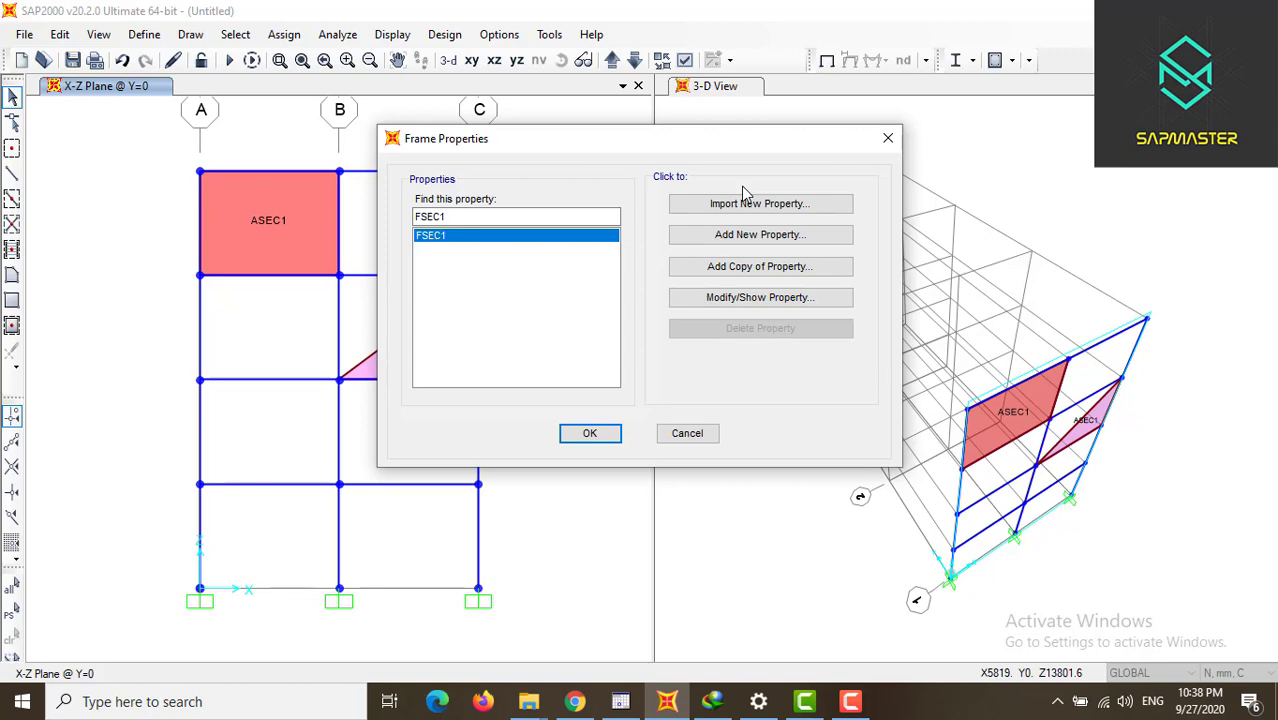
click(745, 204)
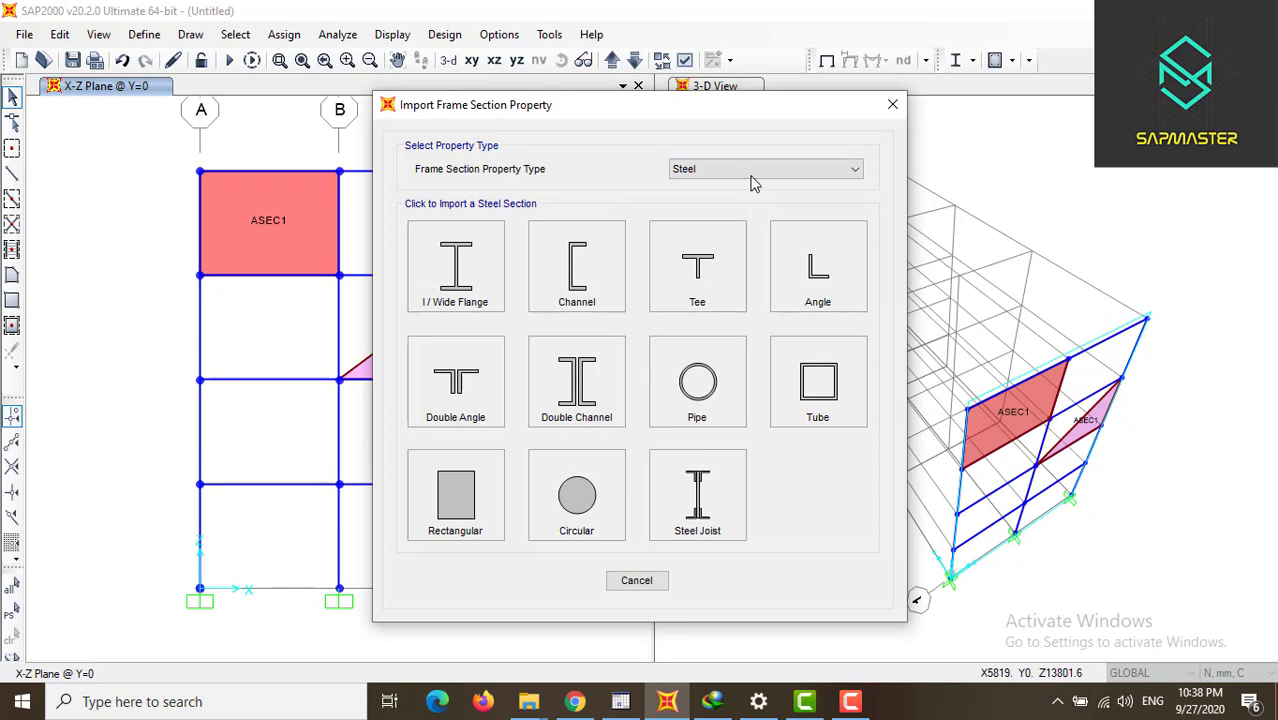
click(750, 174)
click(750, 180)
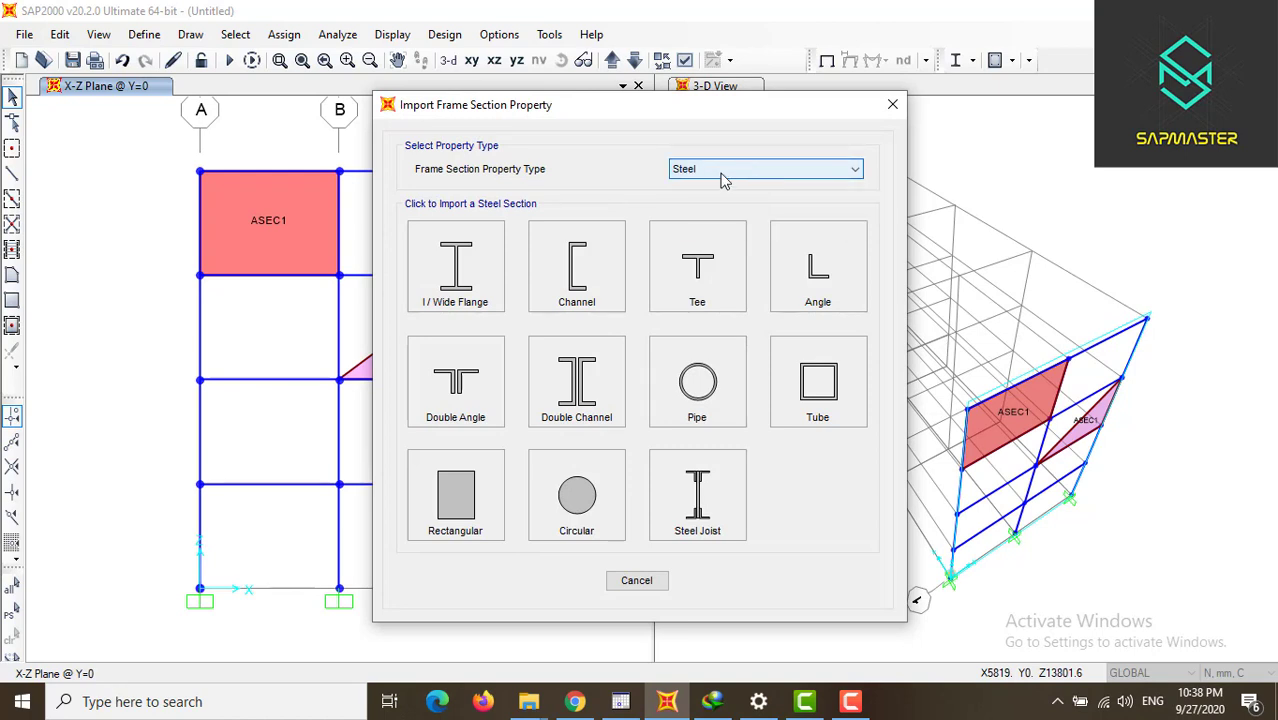
click(481, 261)
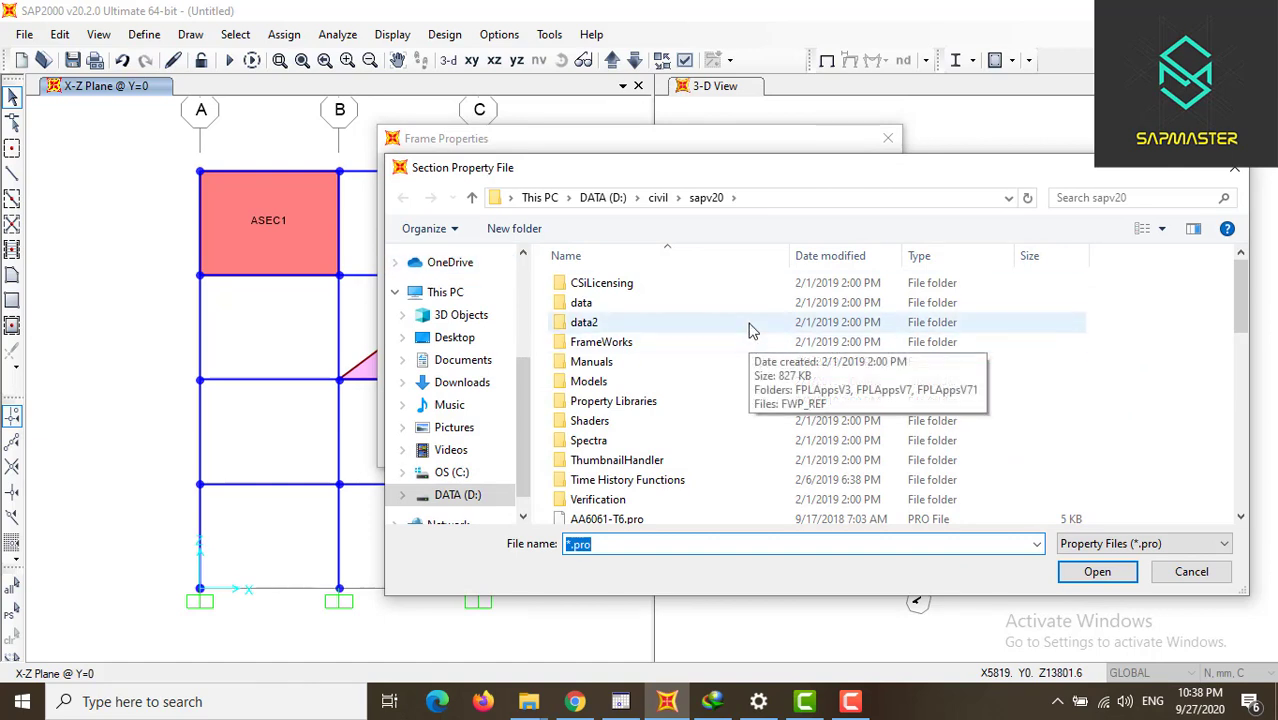
- Open the AISC15.pro section property file from the sapv20 folder
scroll(735, 330, down, 6)
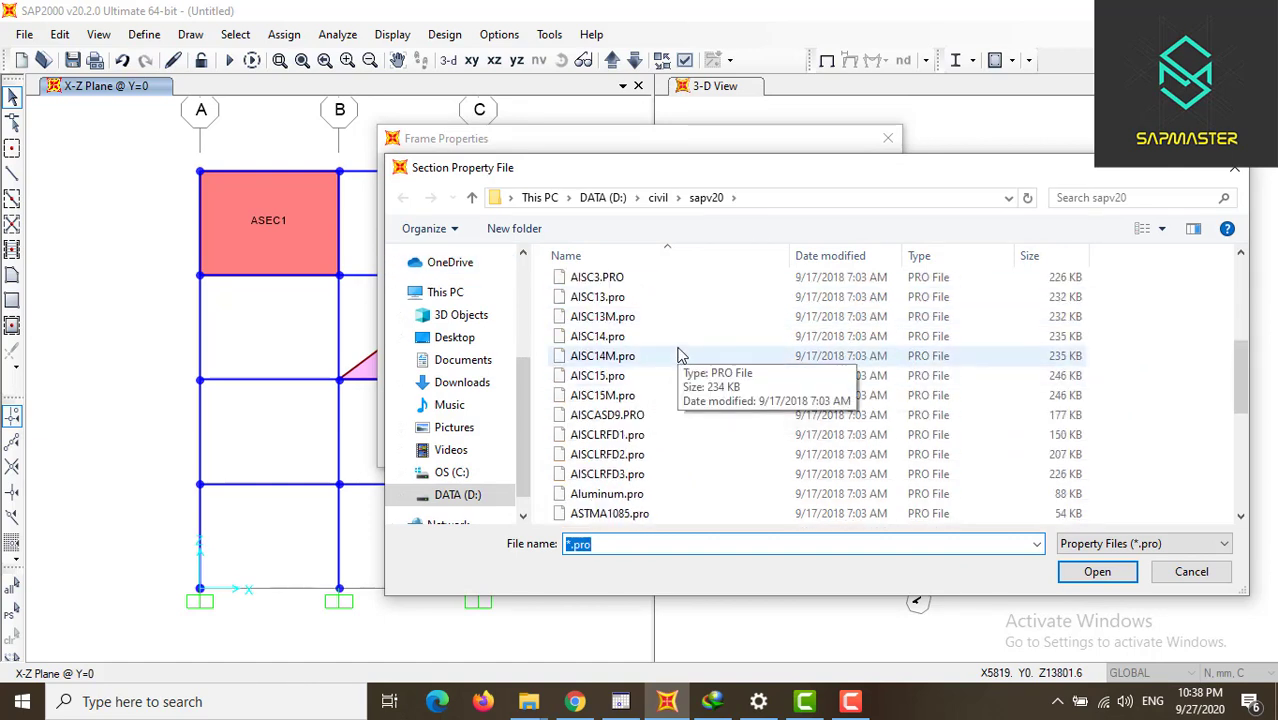
scroll(678, 355, down, 1)
scroll(678, 355, down, 3)
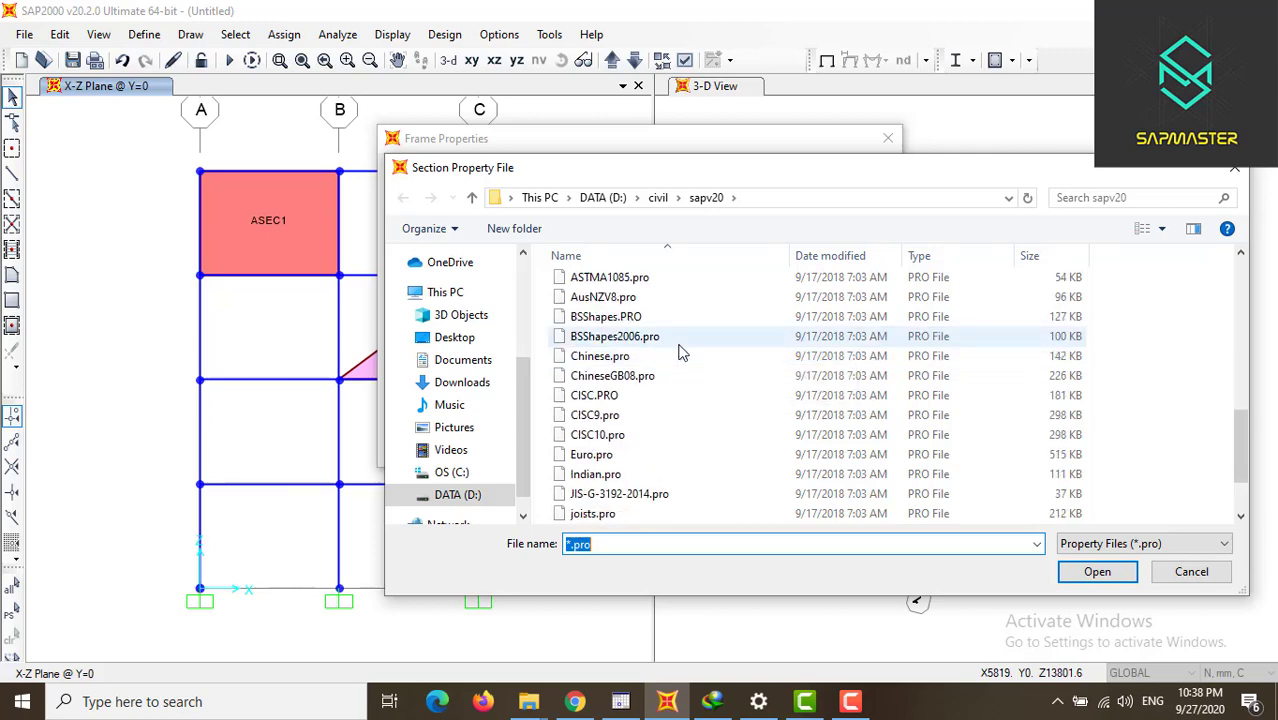
scroll(678, 352, down, 2)
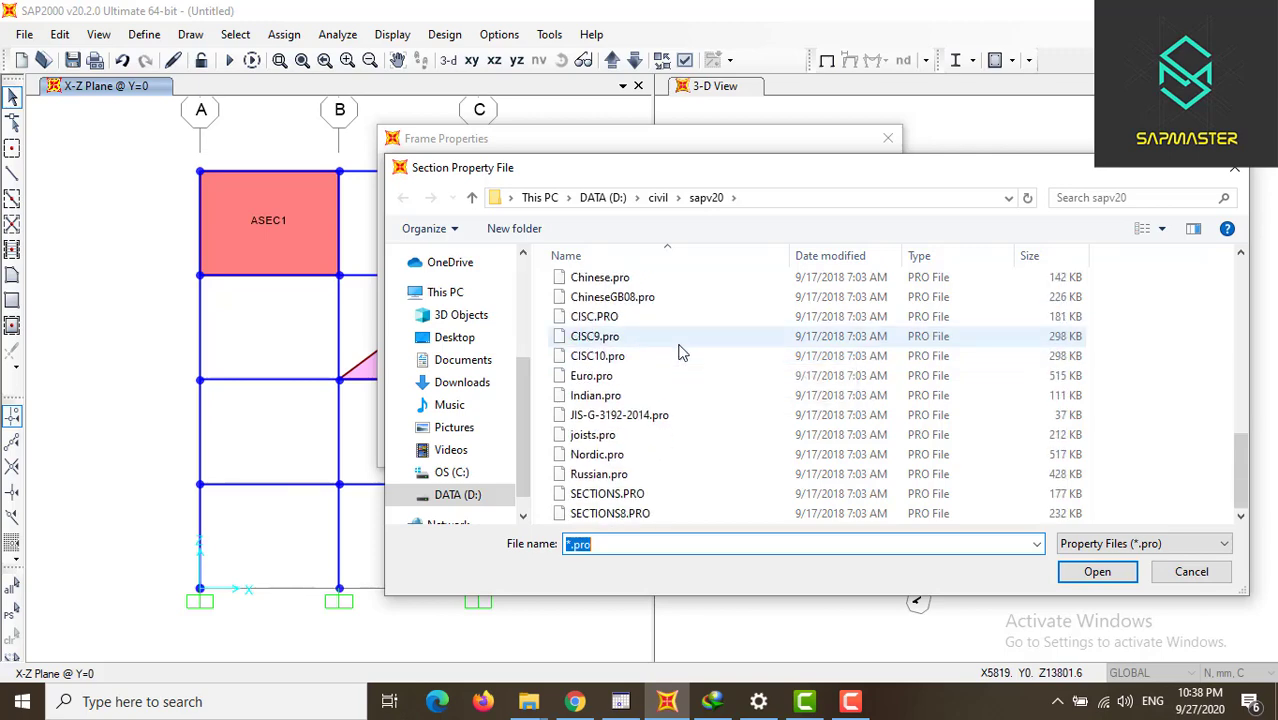
scroll(680, 350, up, 7)
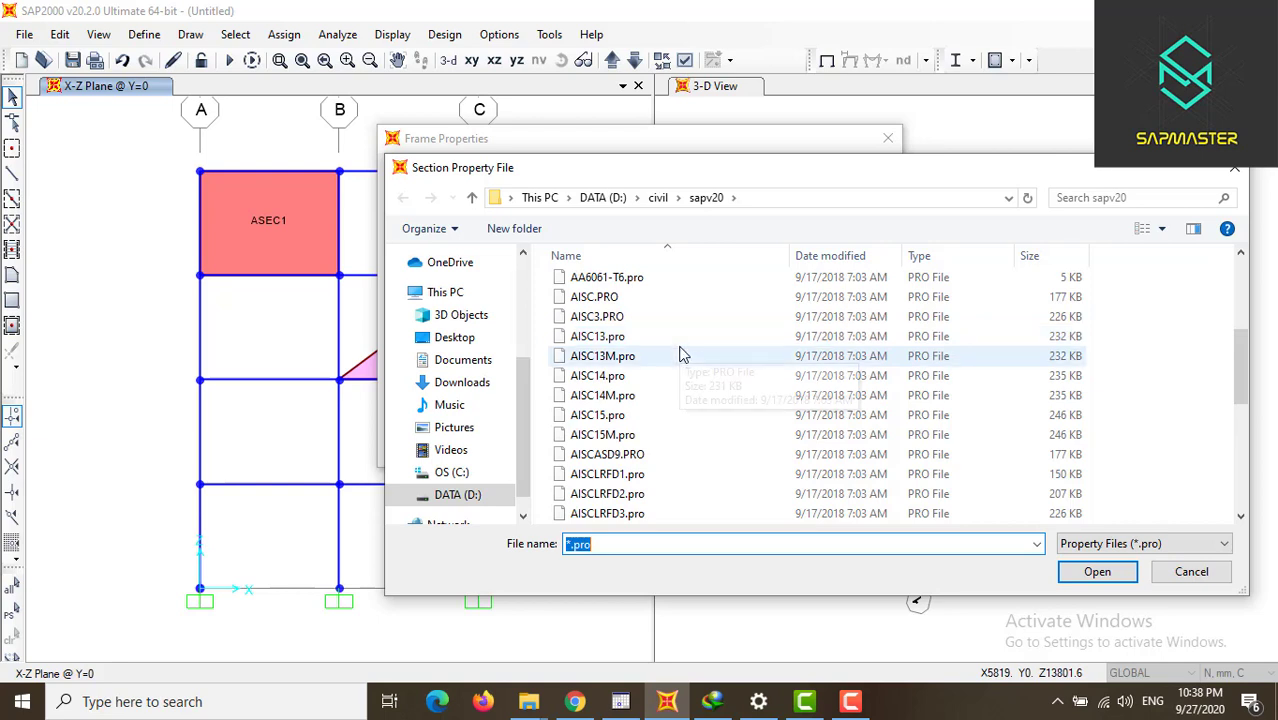
click(670, 414)
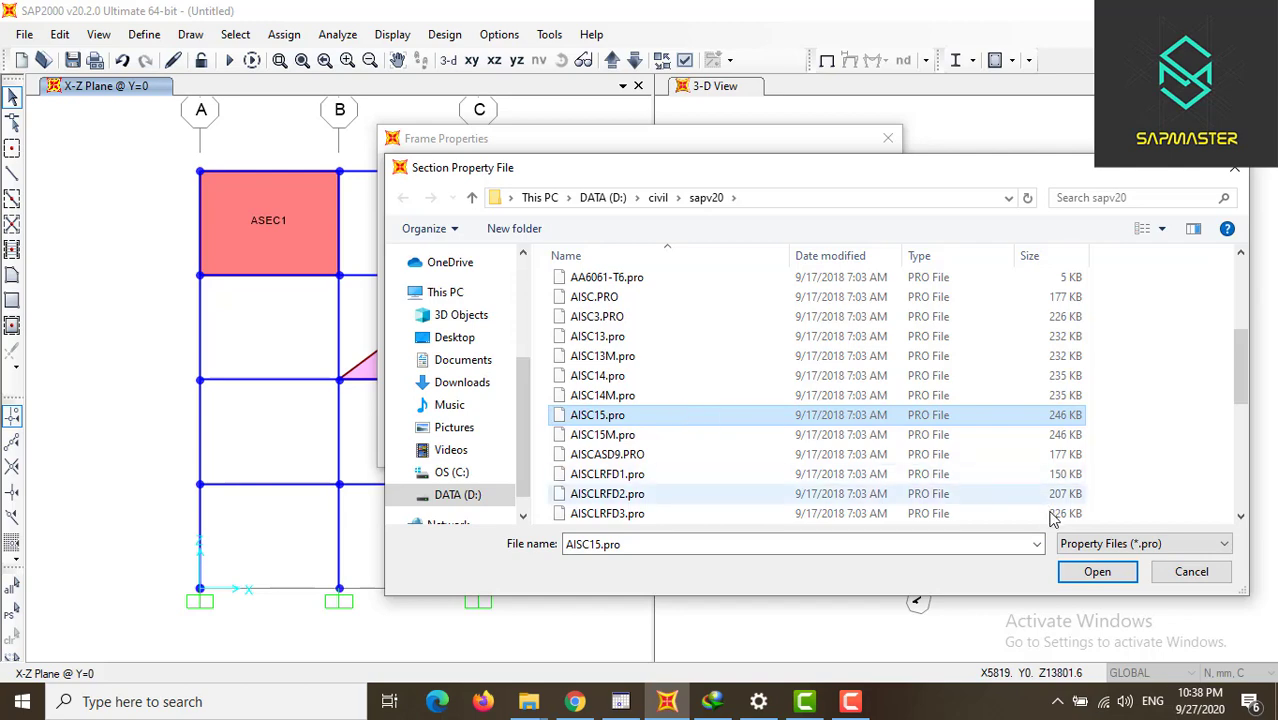
click(1093, 571)
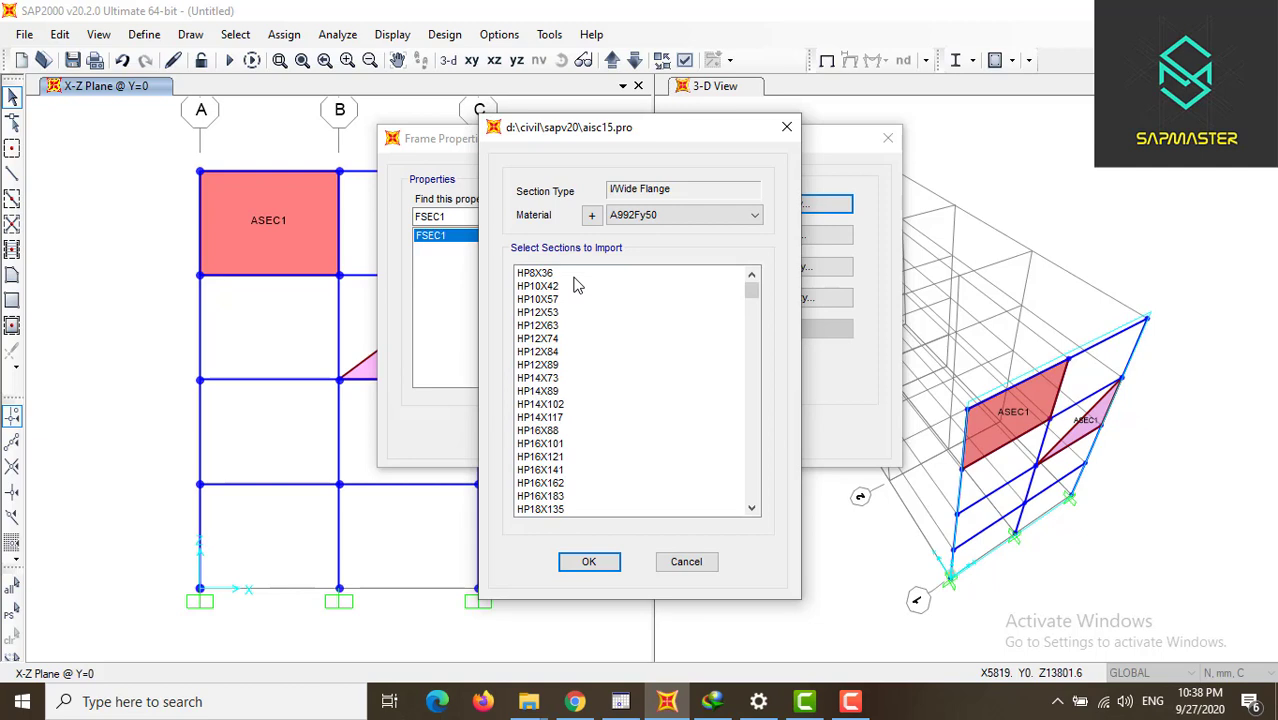
- Import wide flange sections W8X10, W8X31 and W10X19 through W10X77 with material A992Fy50, and accept the frame properties
scroll(575, 285, down, 10)
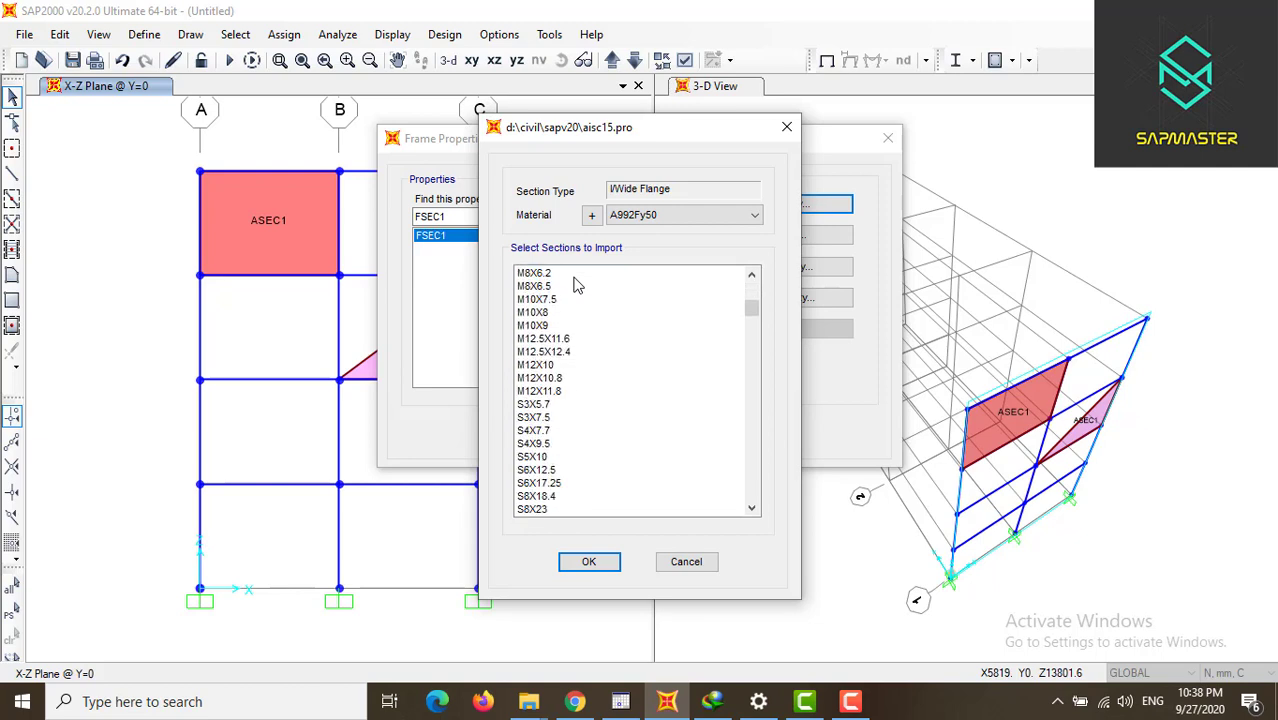
scroll(575, 285, down, 10)
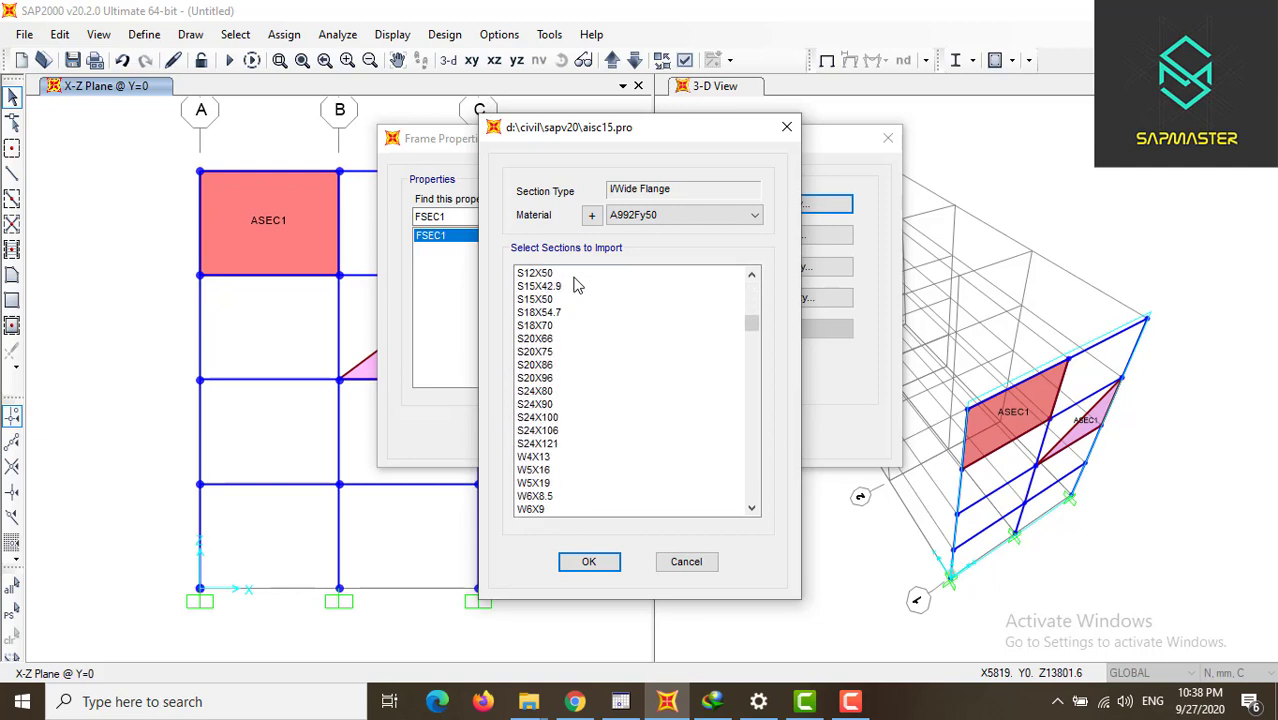
scroll(575, 285, down, 10)
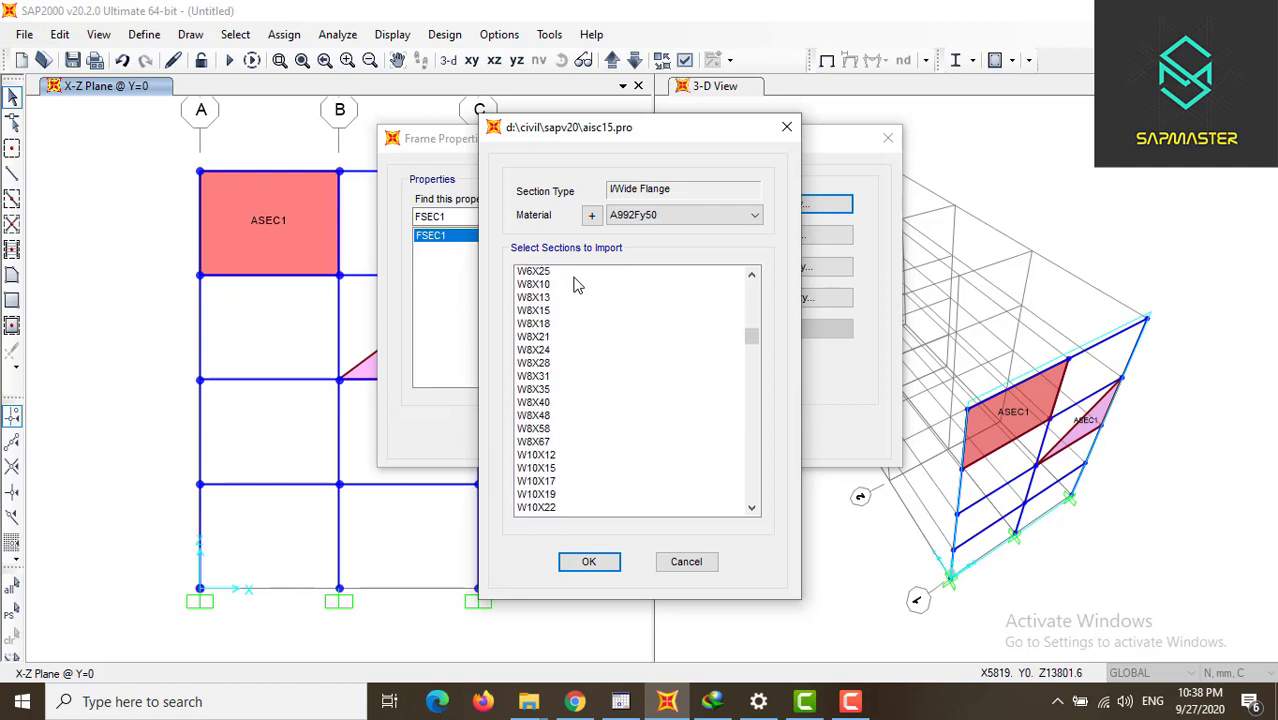
scroll(575, 285, up, 1)
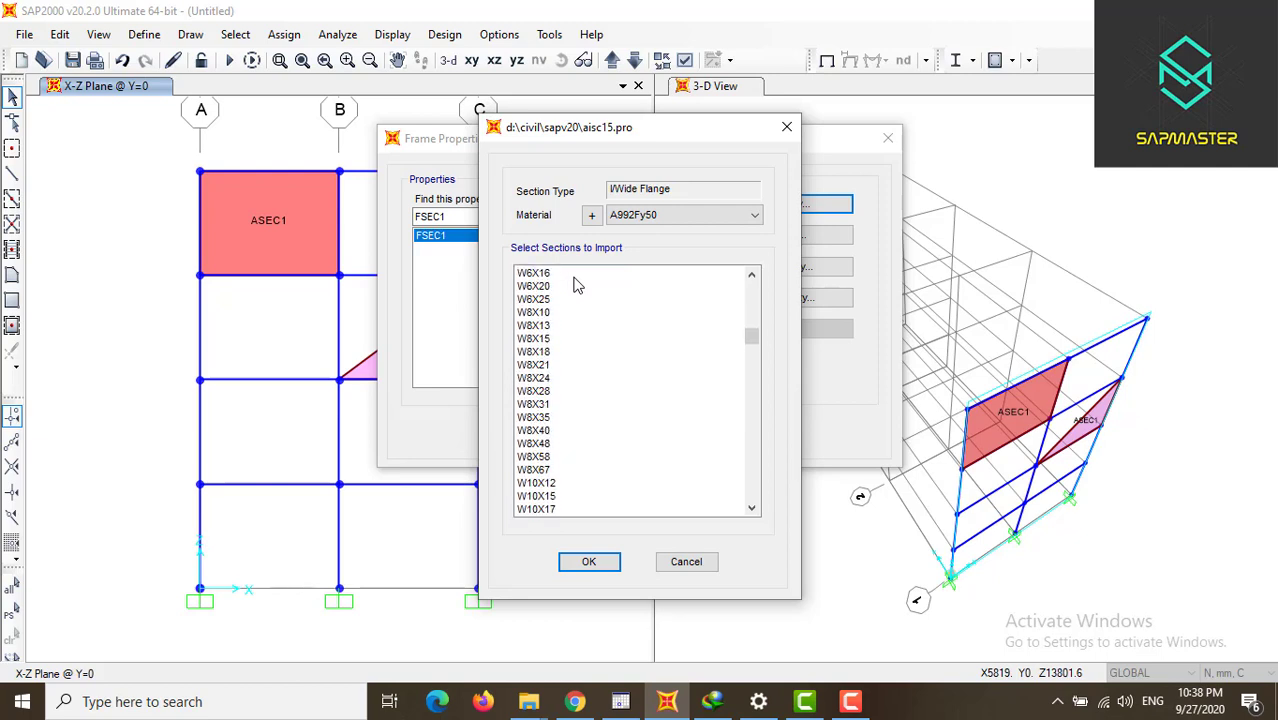
scroll(580, 300, up, 5)
scroll(588, 319, down, 5)
click(538, 313)
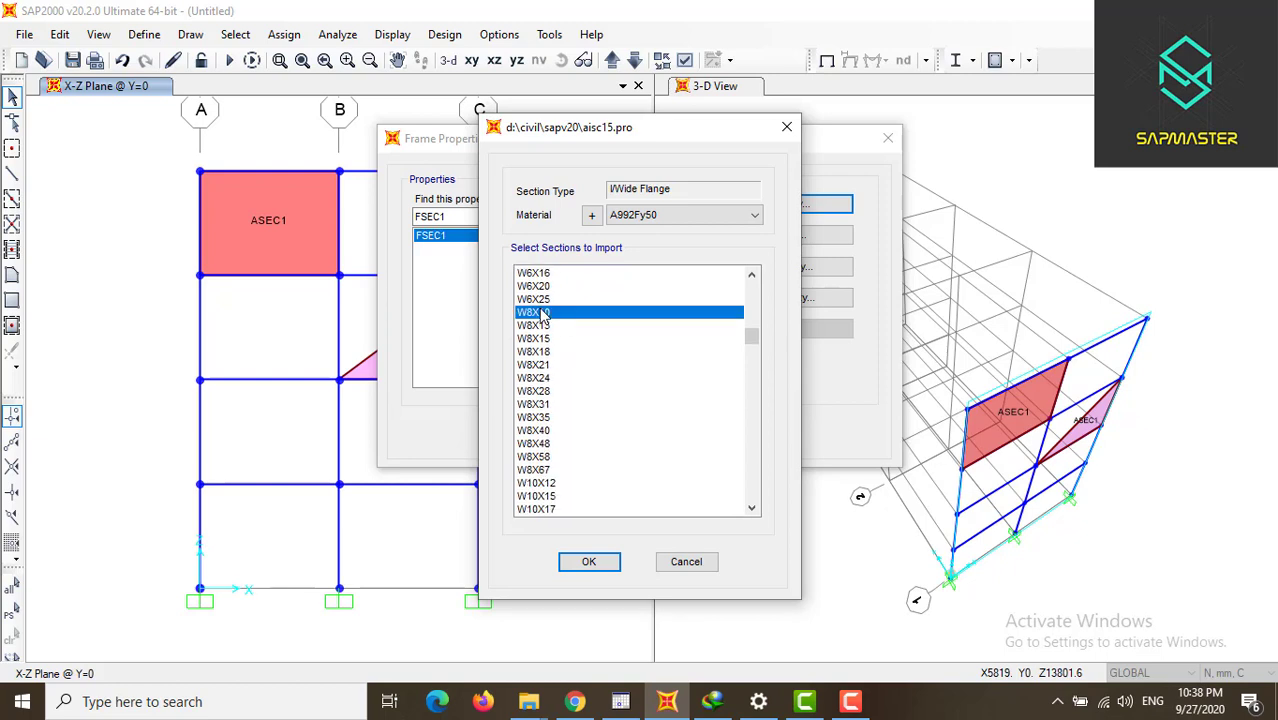
ctrl+click(558, 405)
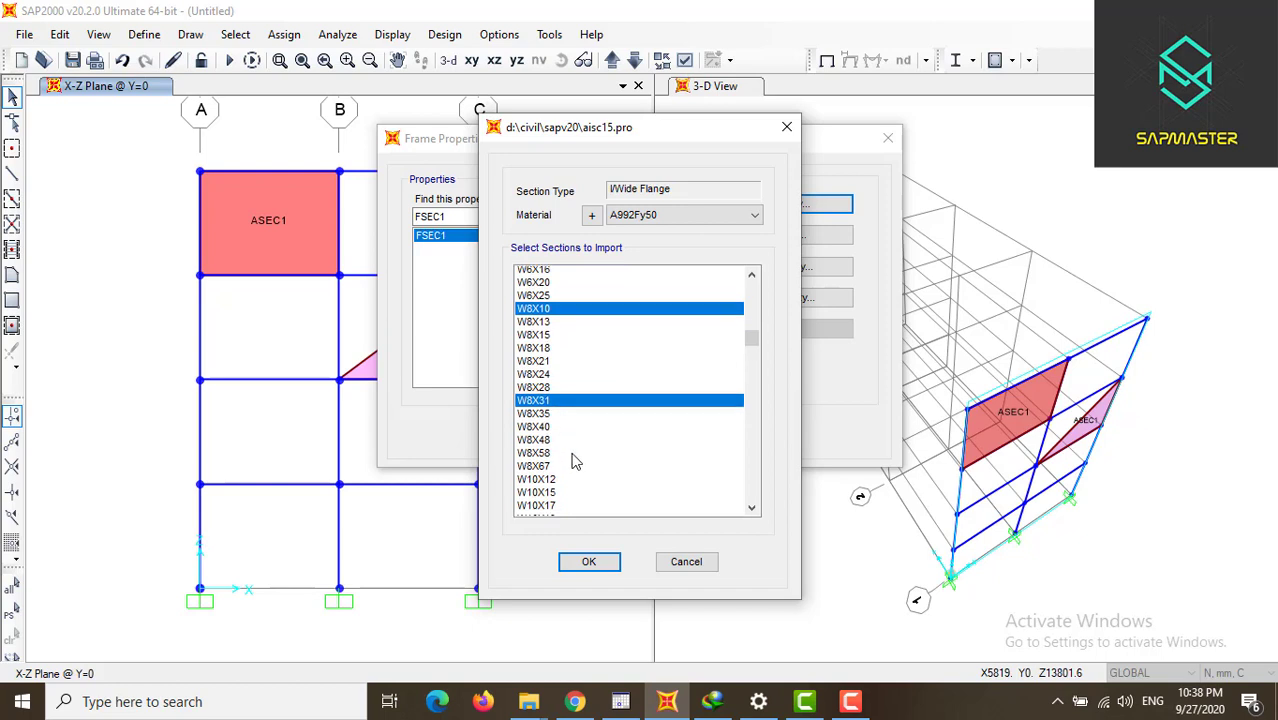
scroll(569, 455, down, 4)
drag(532, 366, 593, 513)
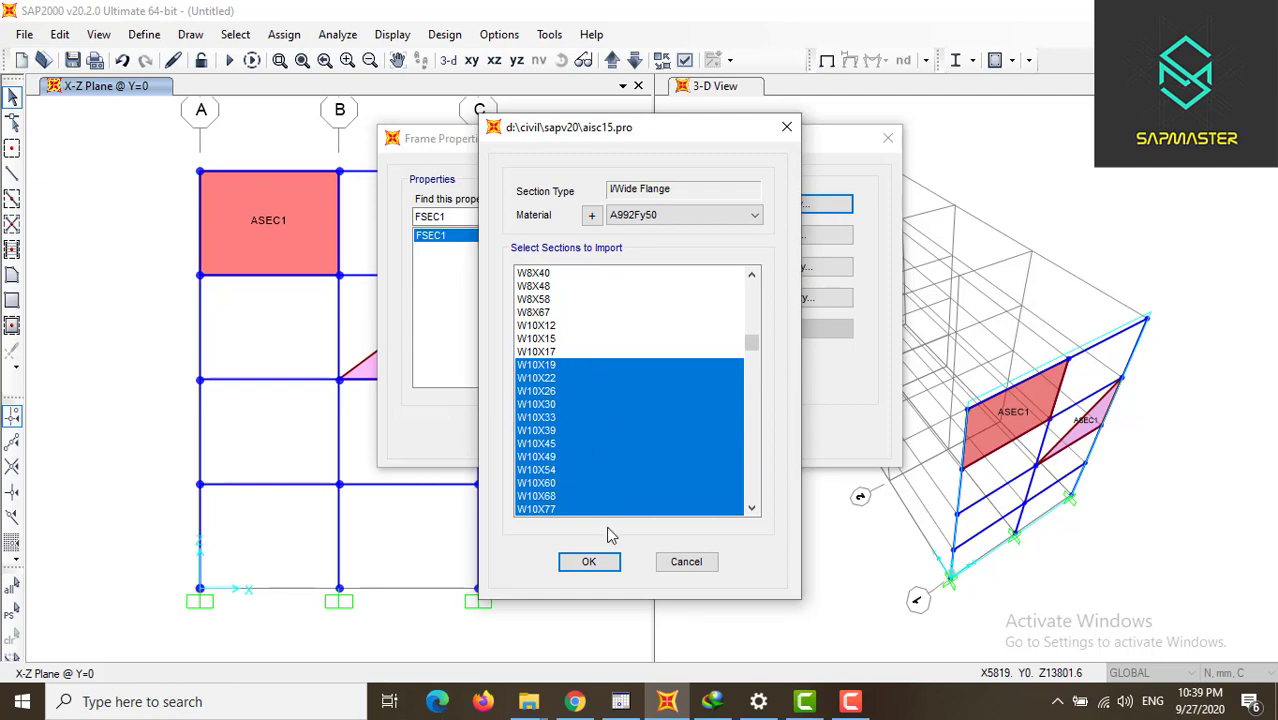
click(606, 561)
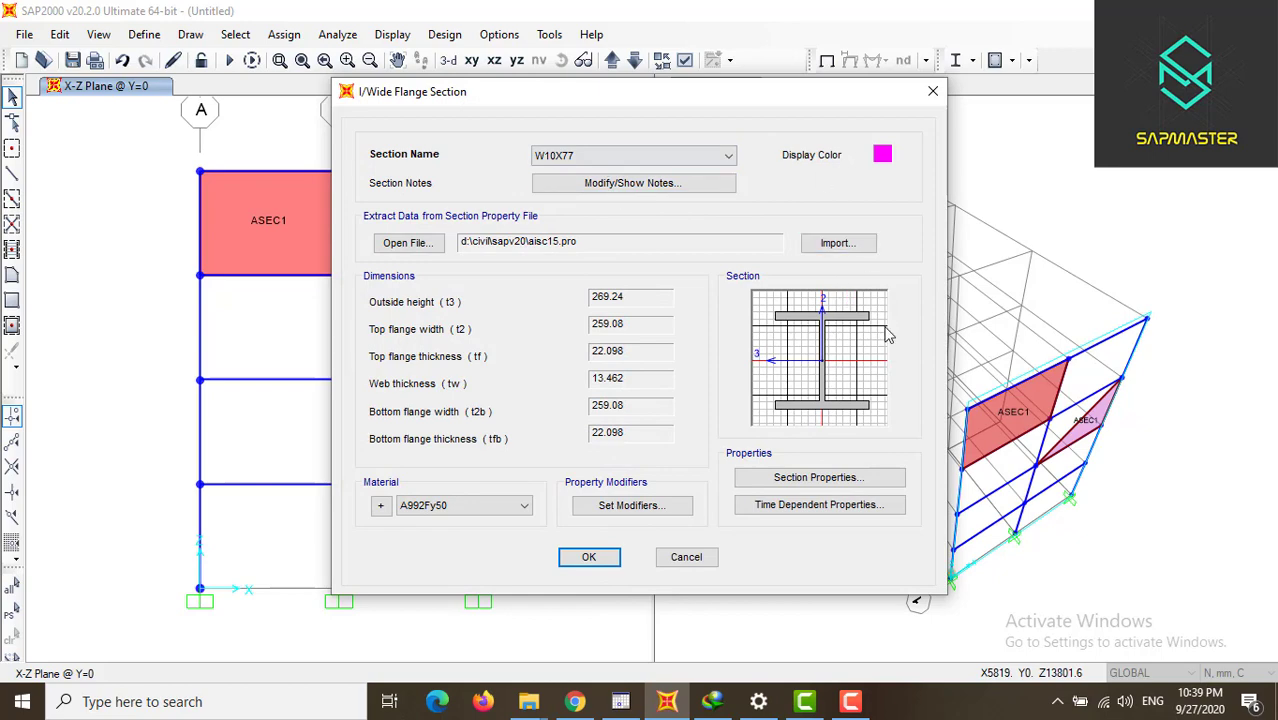
click(590, 558)
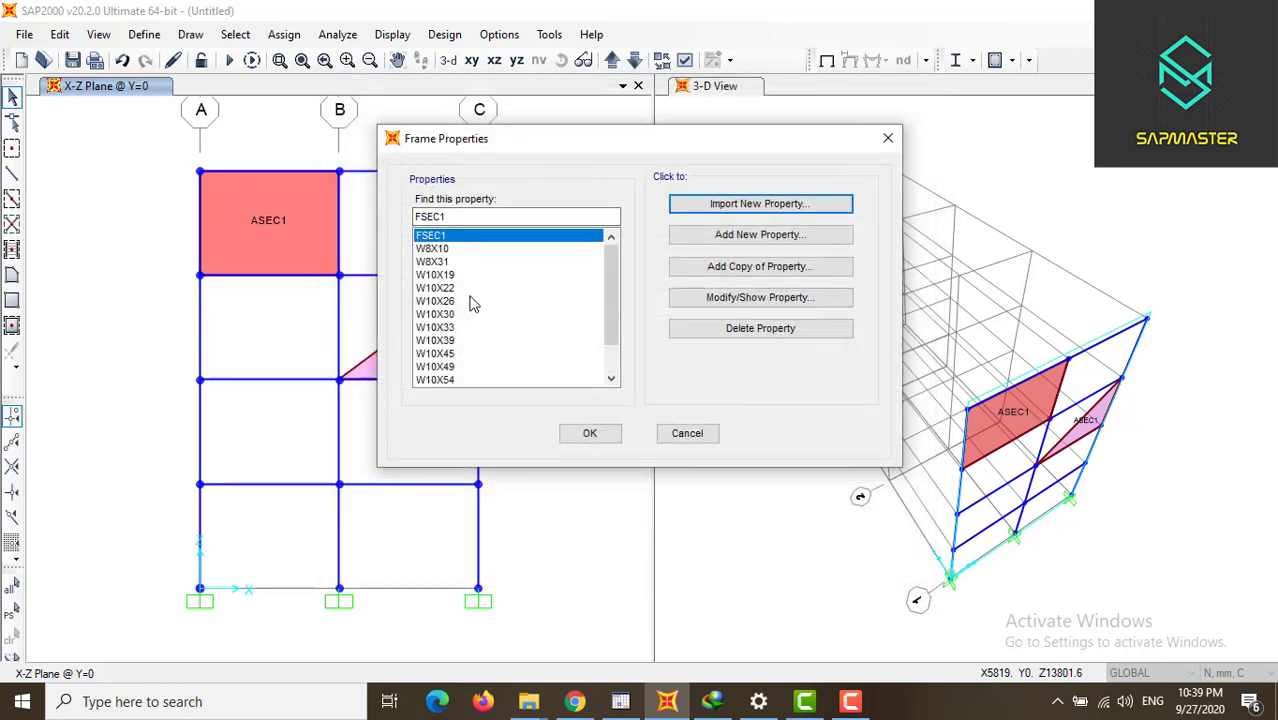
drag(605, 300, 610, 252)
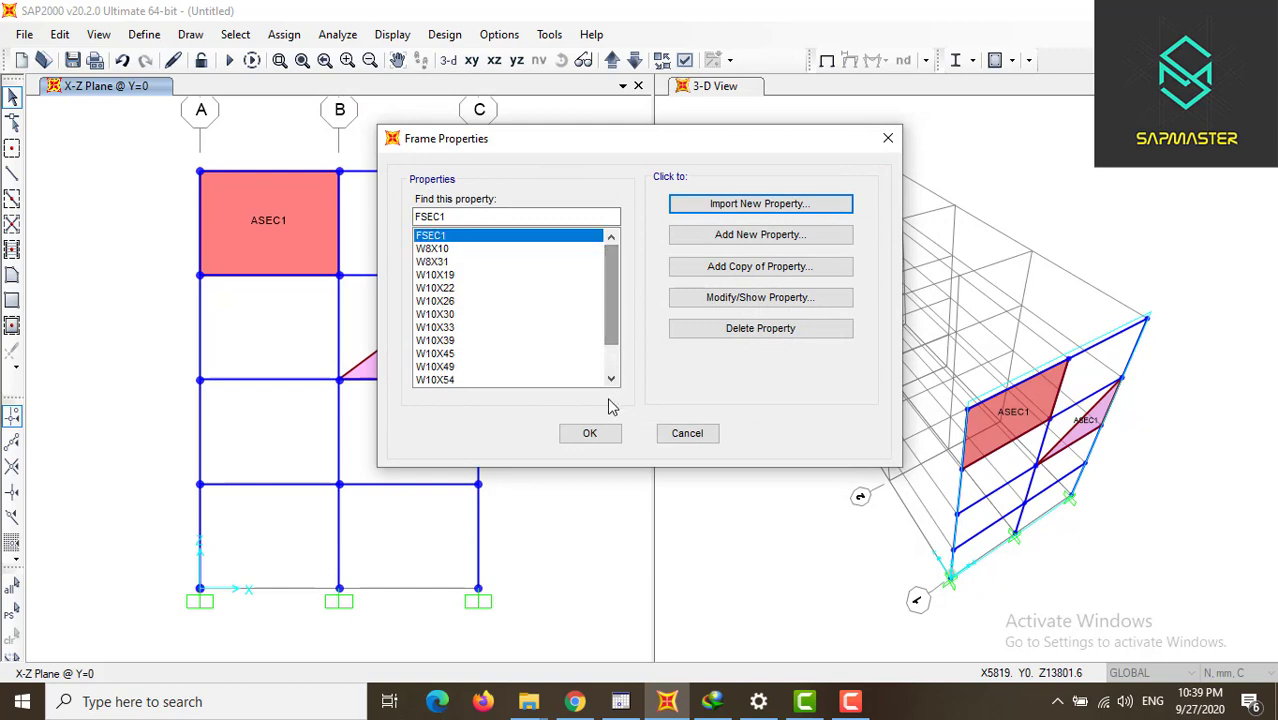
click(590, 434)
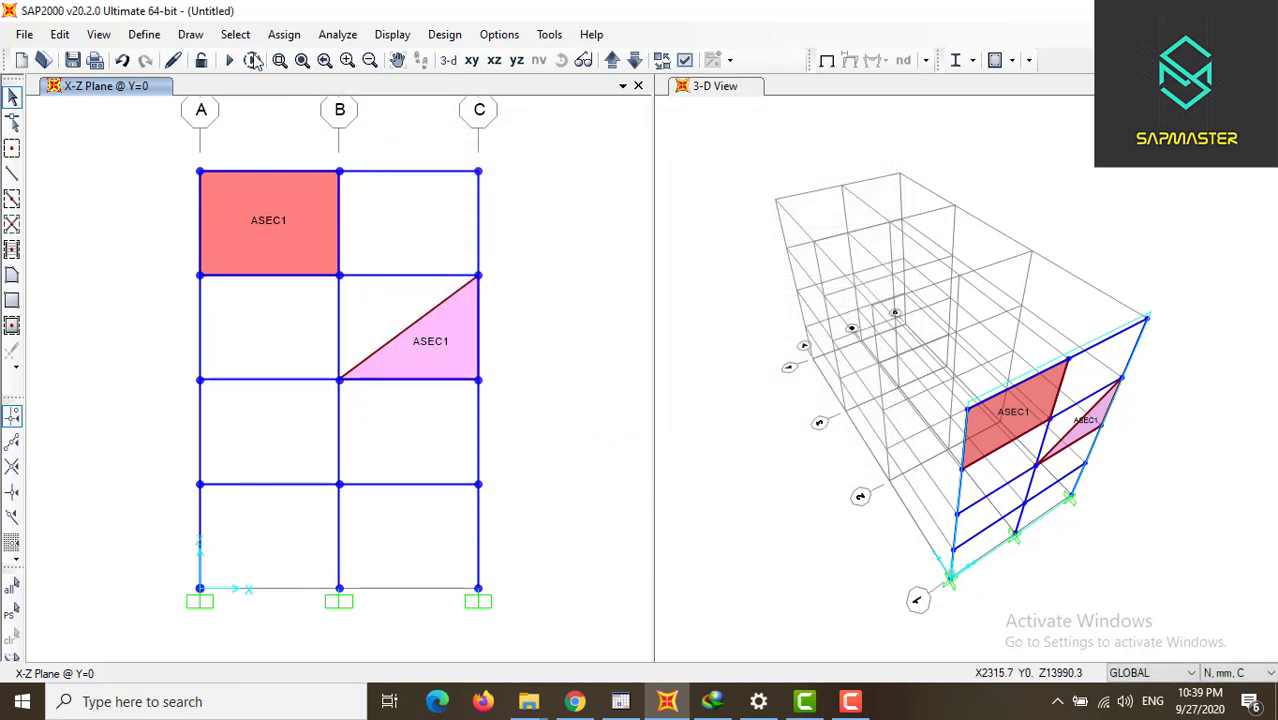
- Add a new area section of type Shell and name it wall
click(144, 34)
mouse_move(200, 89)
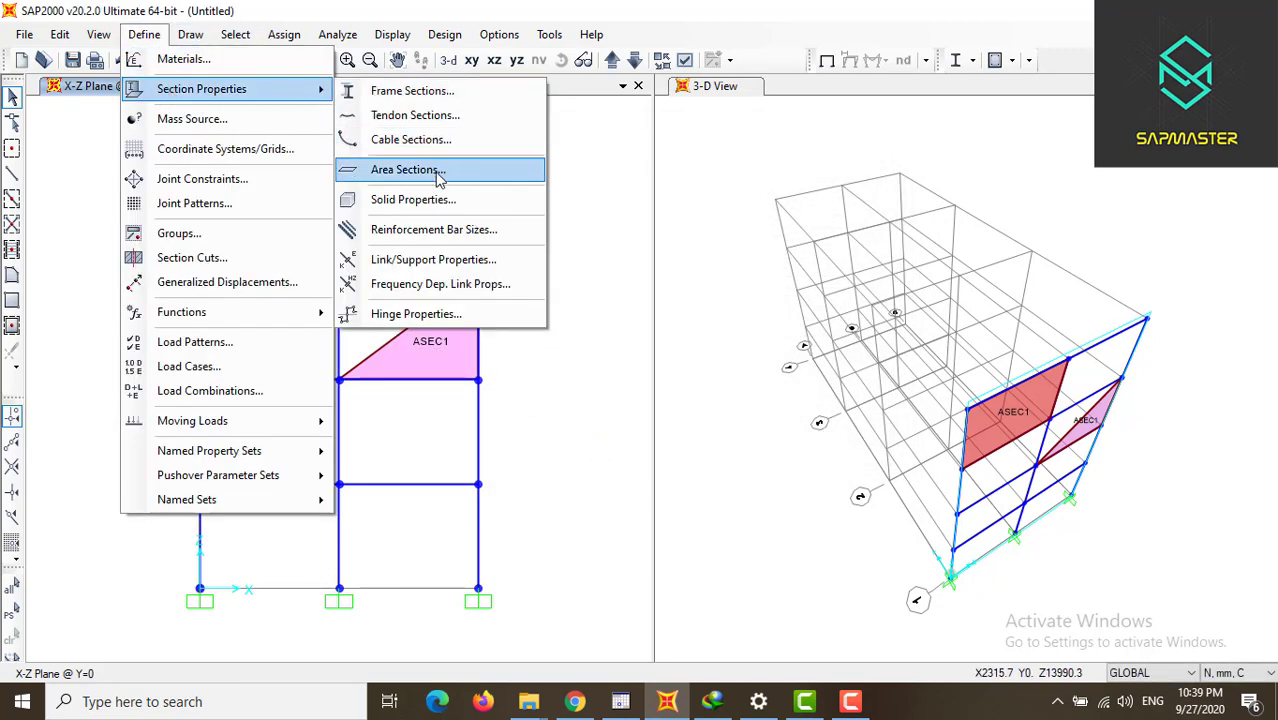
click(395, 169)
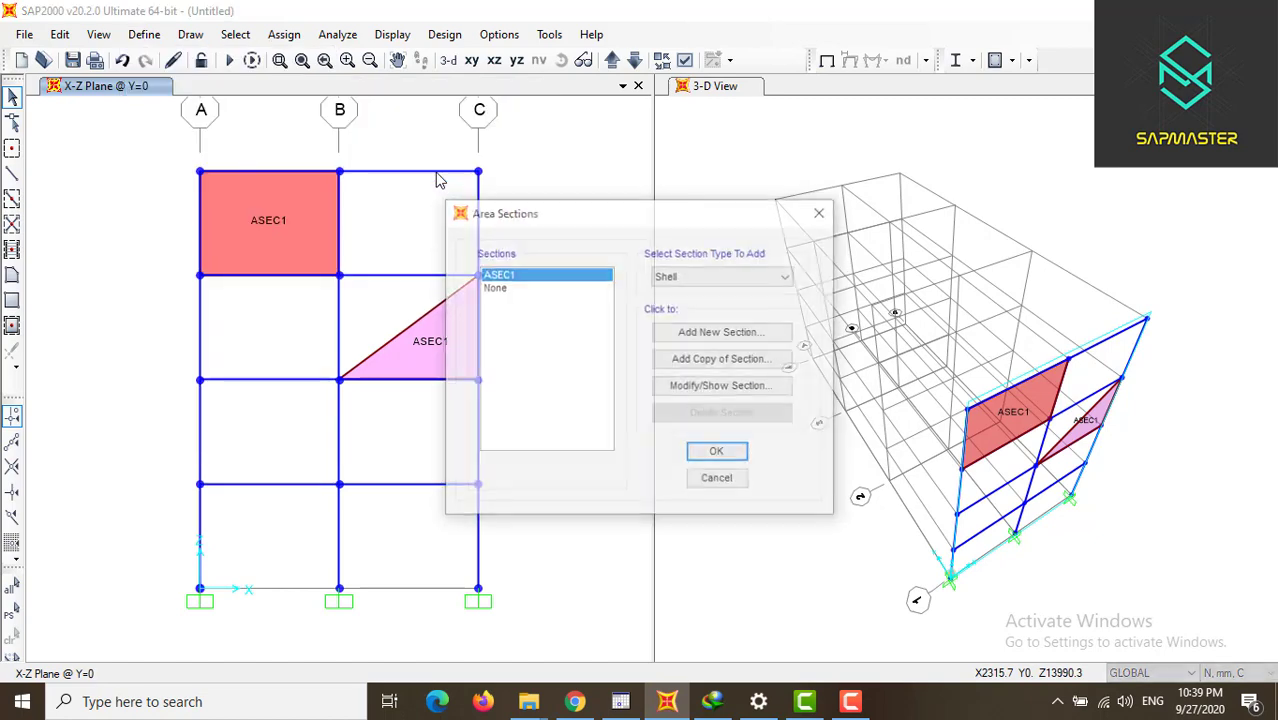
click(692, 279)
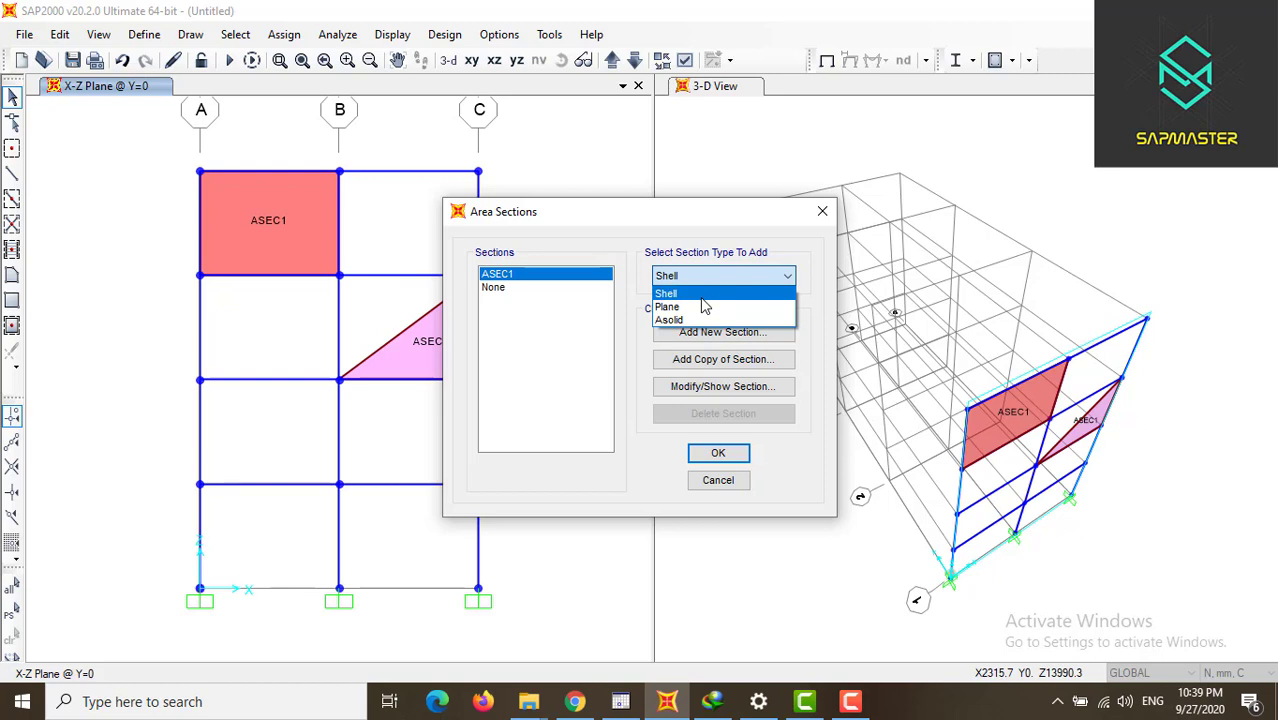
click(688, 296)
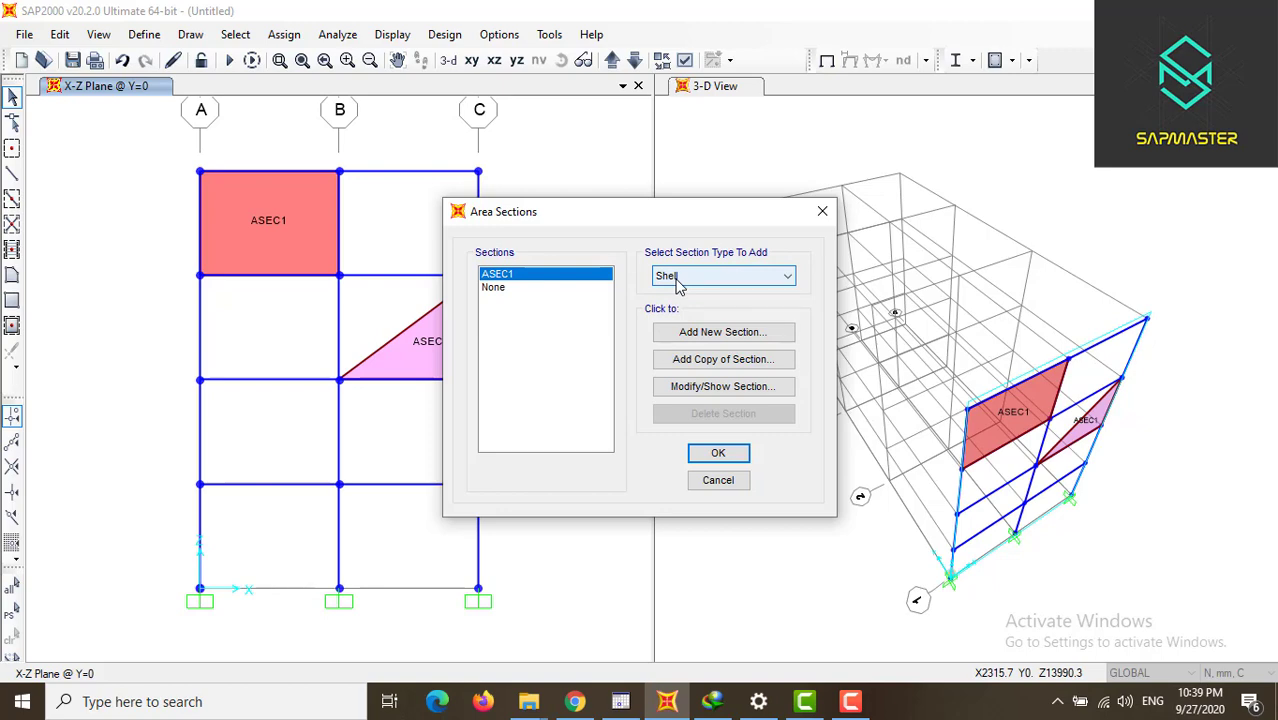
click(742, 333)
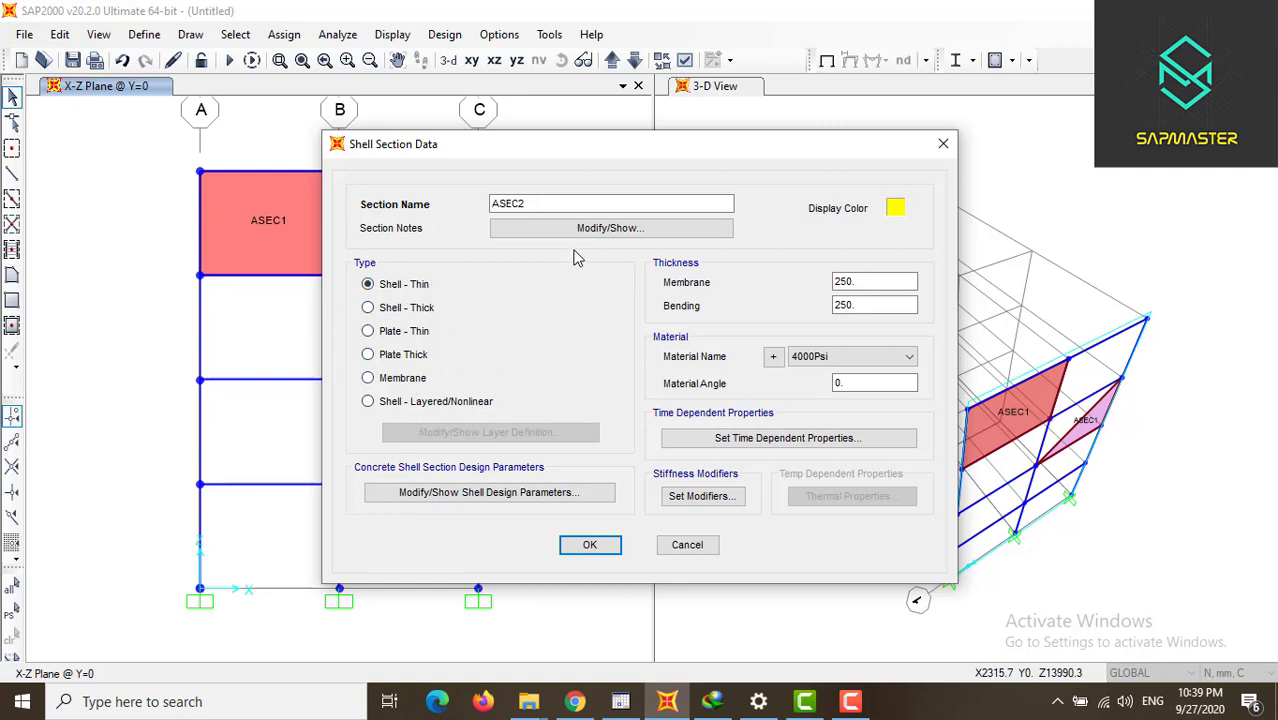
drag(548, 206, 377, 193)
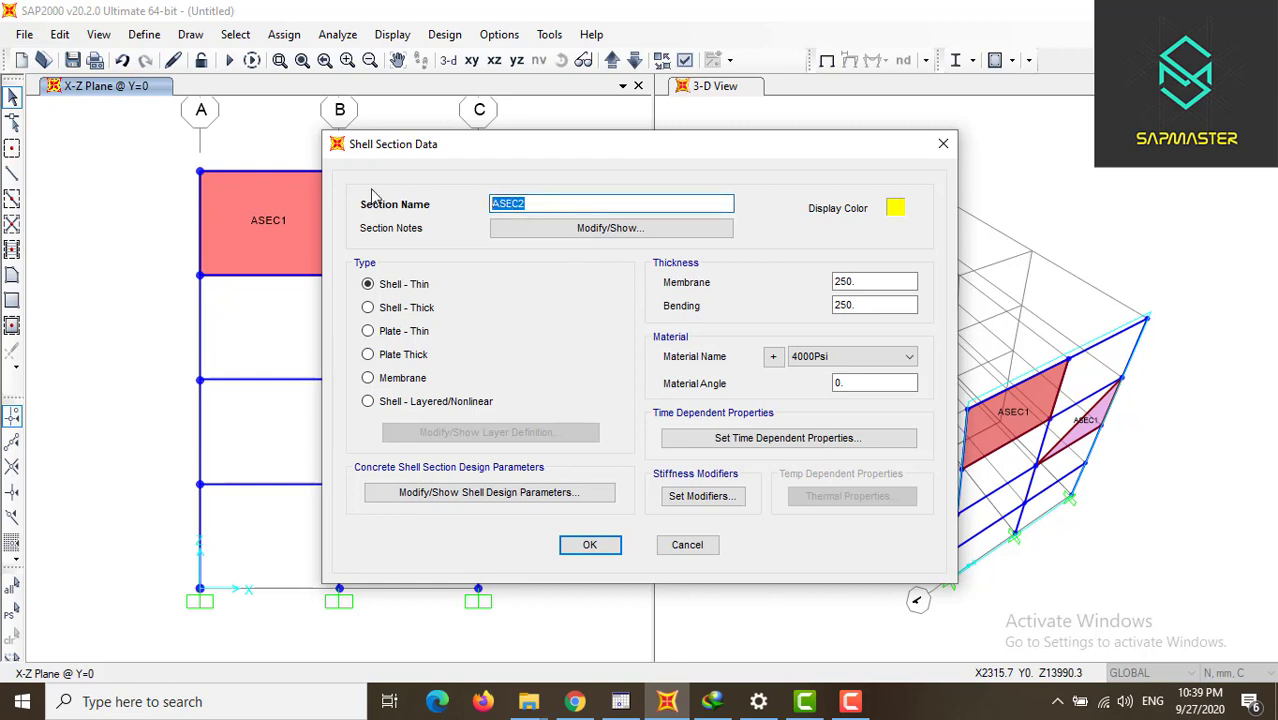
text(wall)
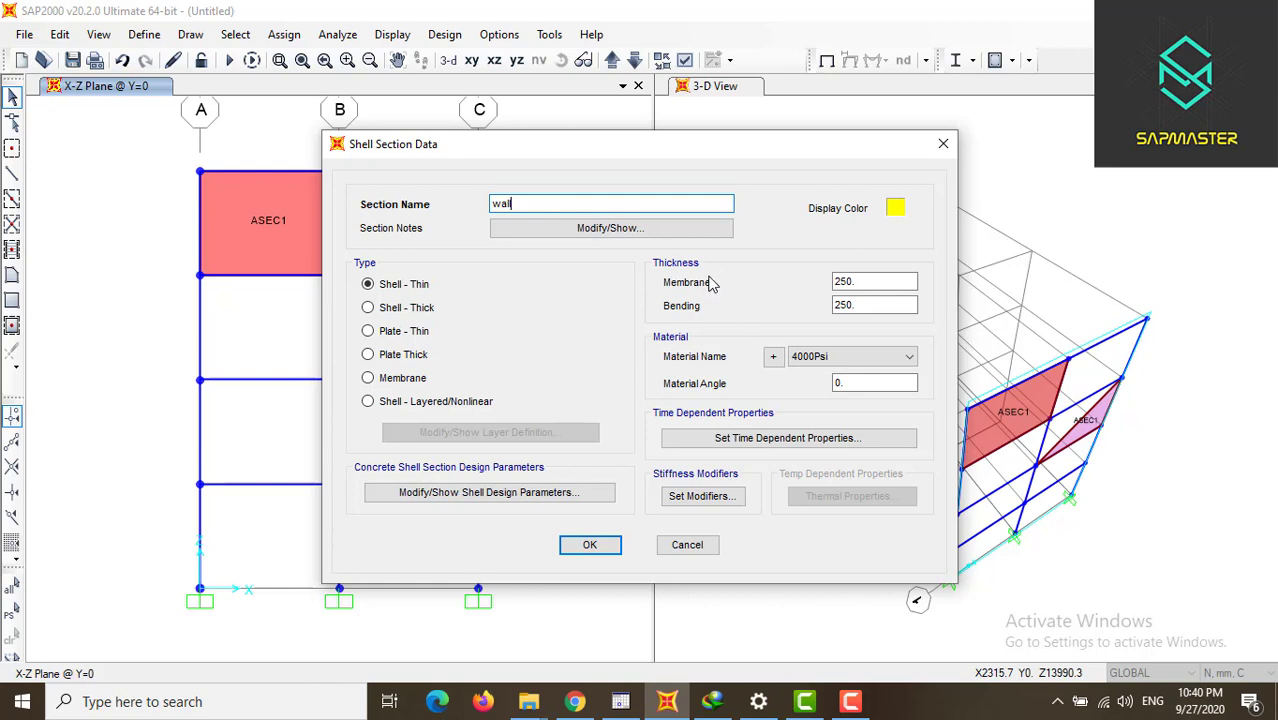
- Set the wall section's membrane and bending thicknesses to 300 mm, assign the Concrete material, and accept the section data
double_click(855, 281)
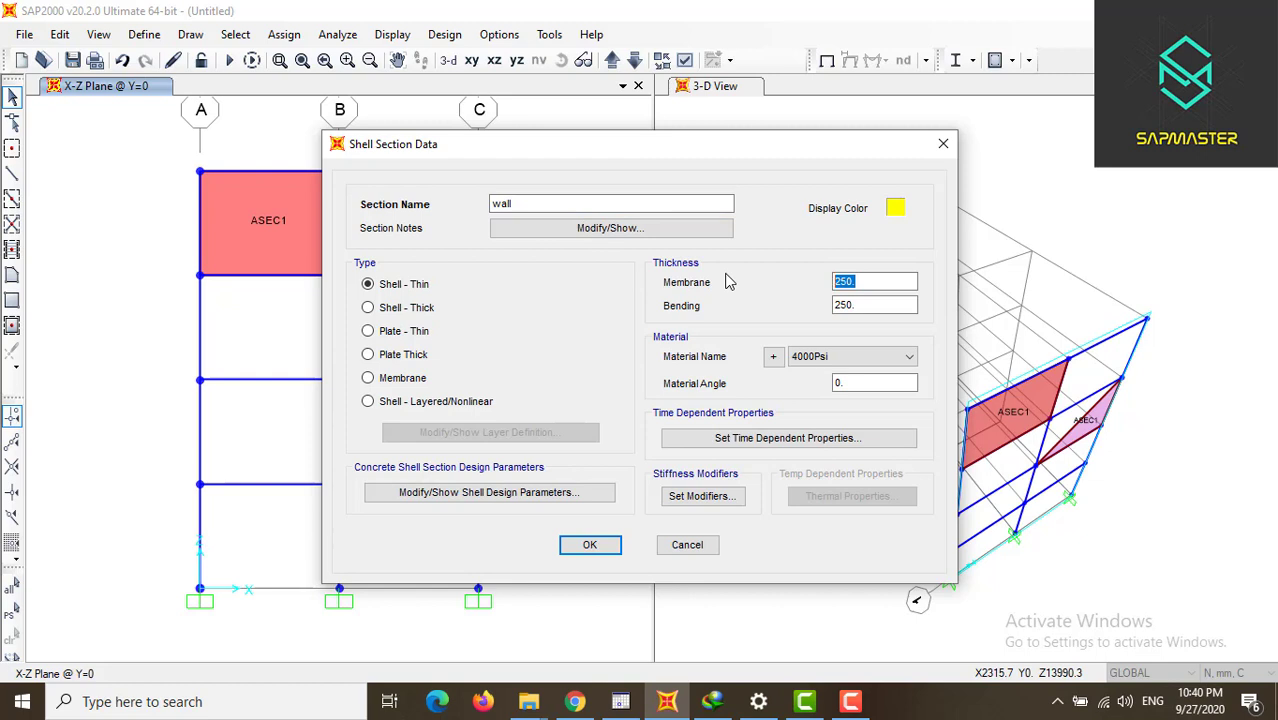
text(300)
click(905, 305)
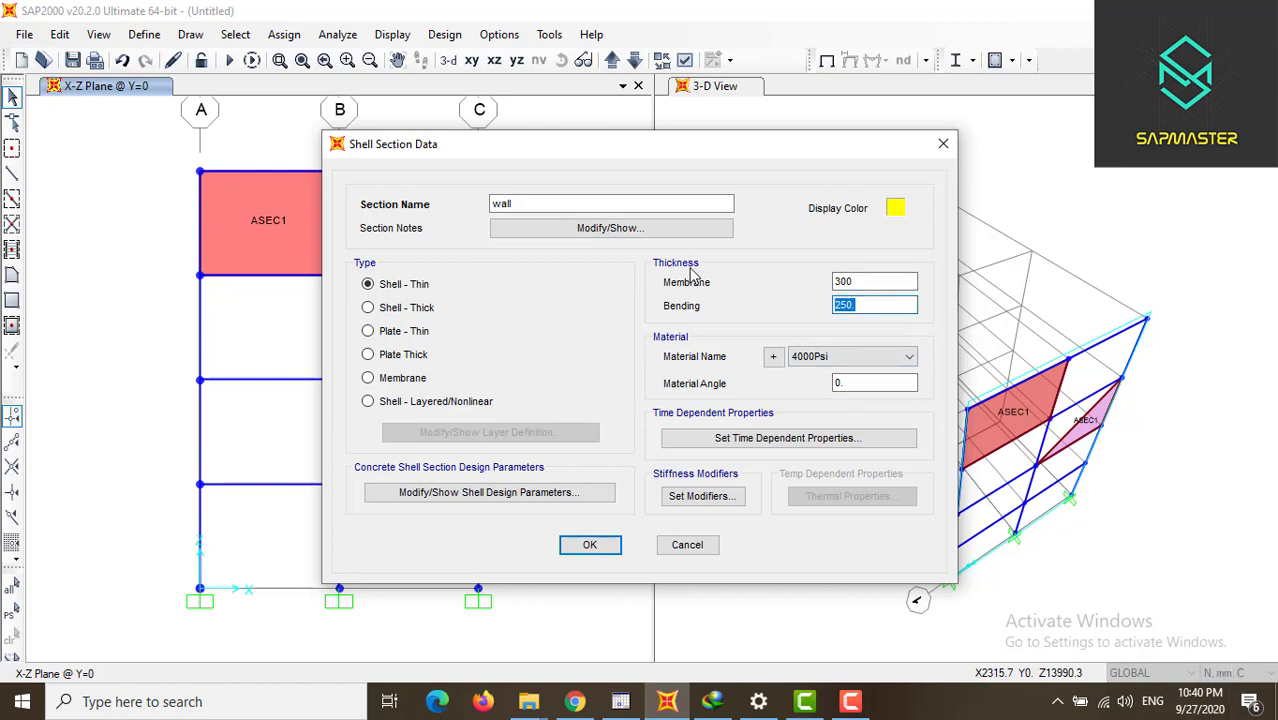
text(300)
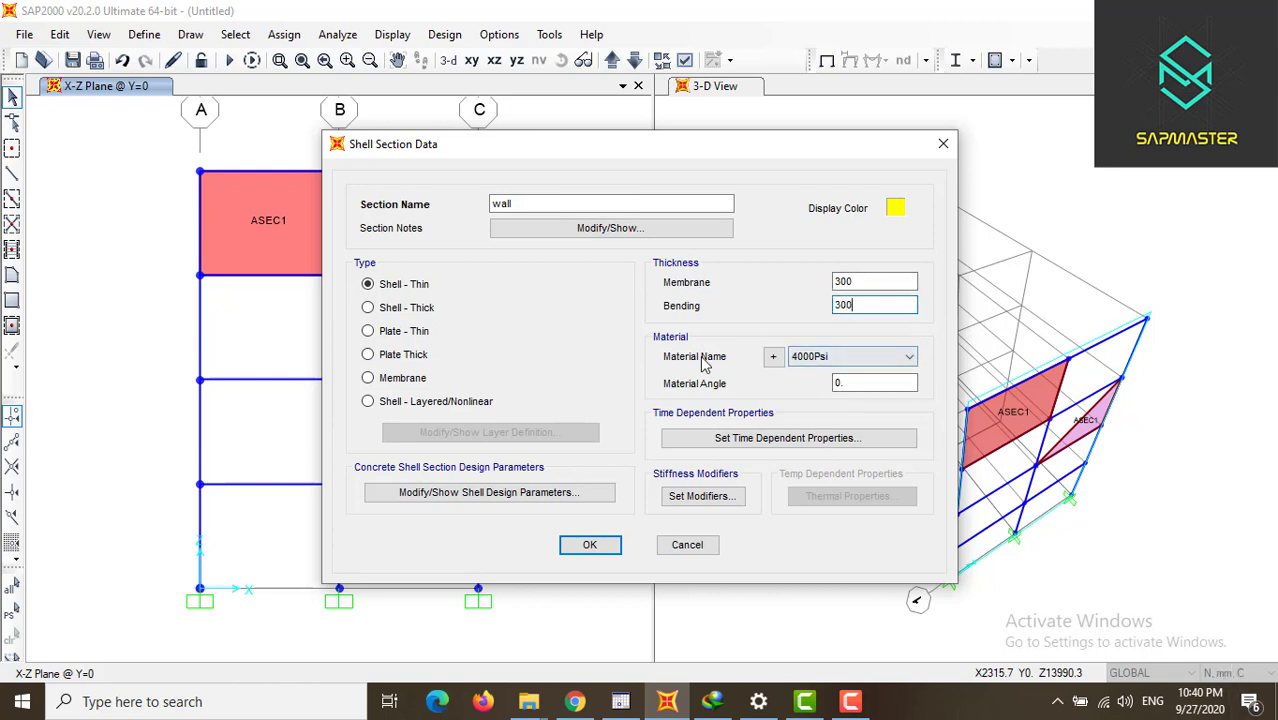
click(885, 360)
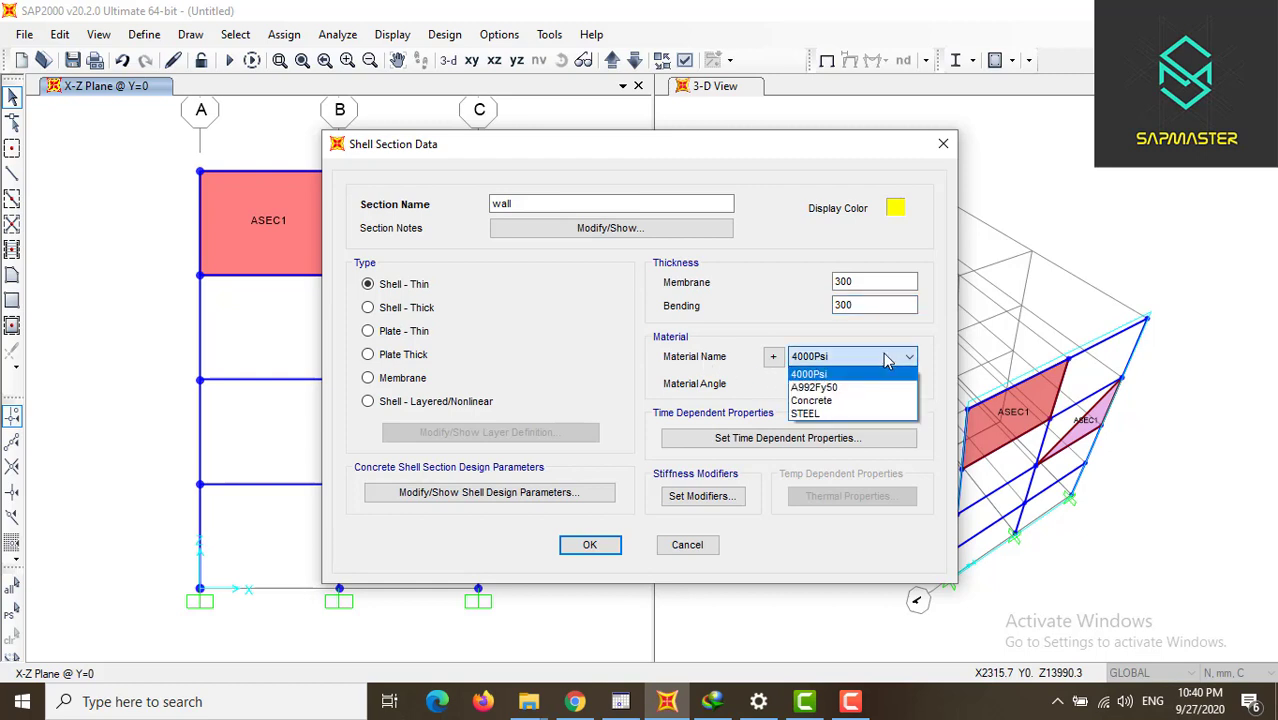
click(848, 401)
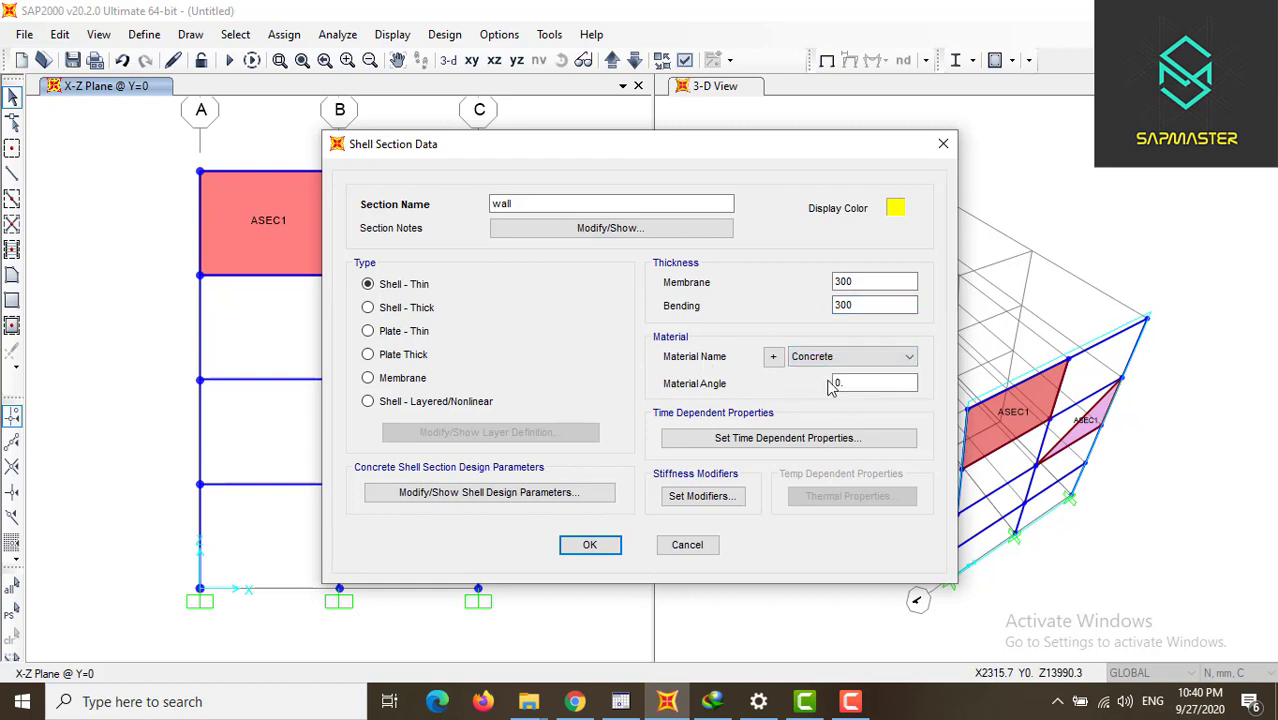
click(612, 544)
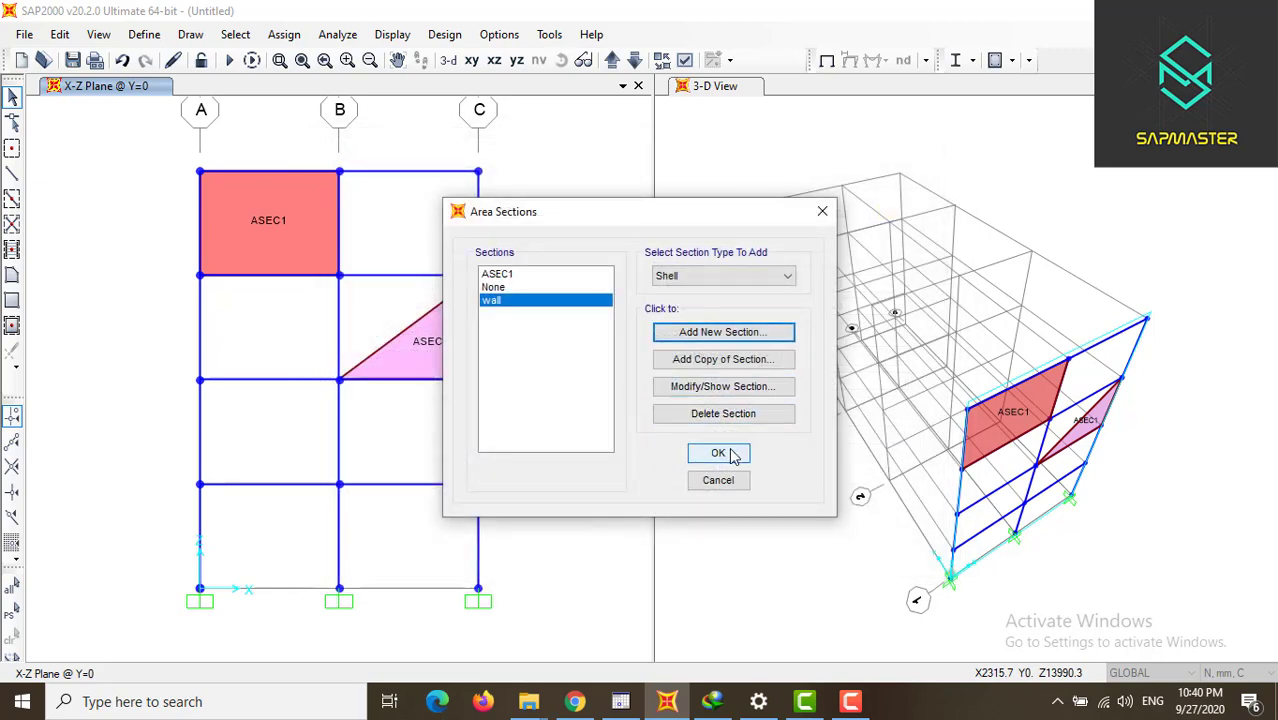
- Accept the area sections, and set the material of frame section W10X19 to STEEL
click(718, 453)
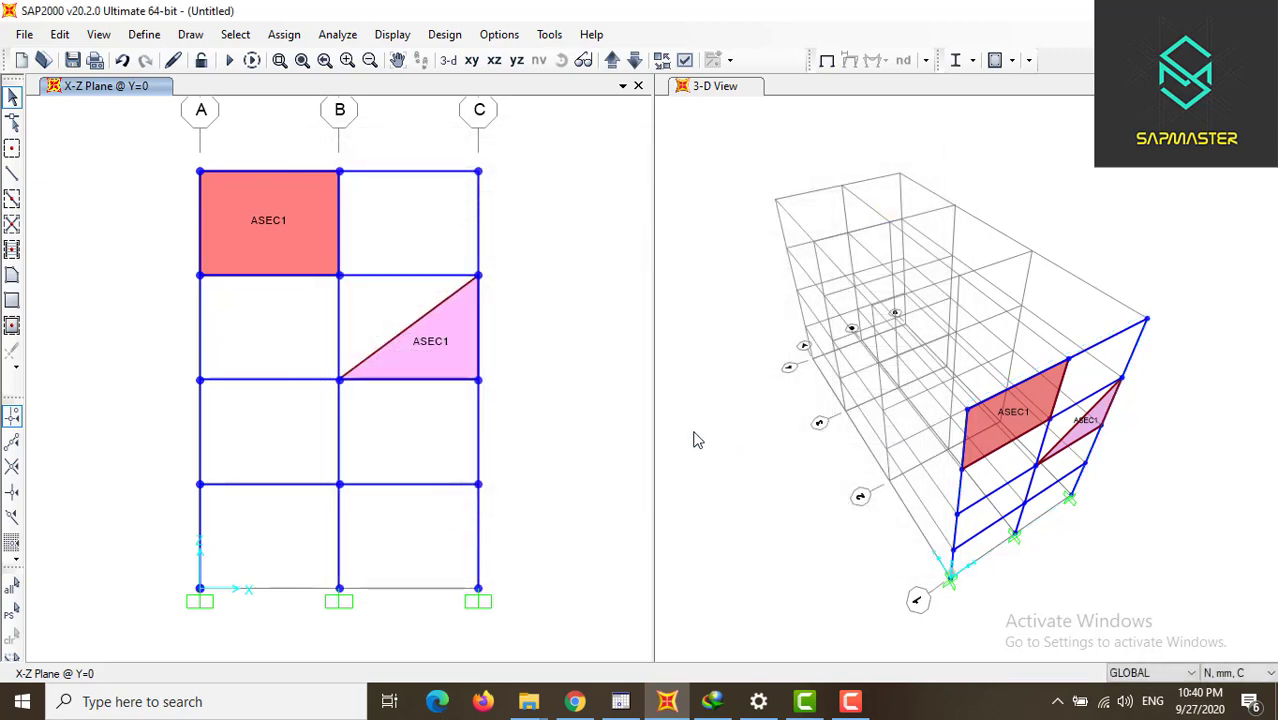
click(144, 34)
mouse_move(262, 88)
click(402, 90)
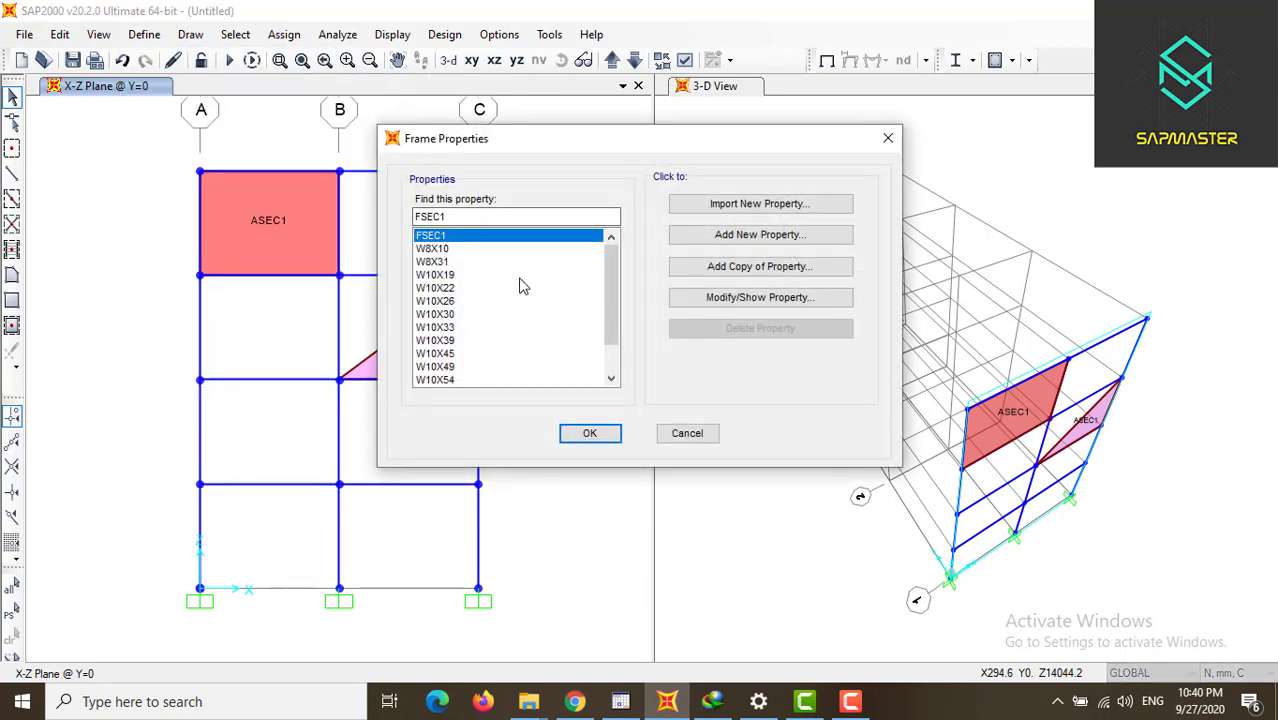
click(445, 277)
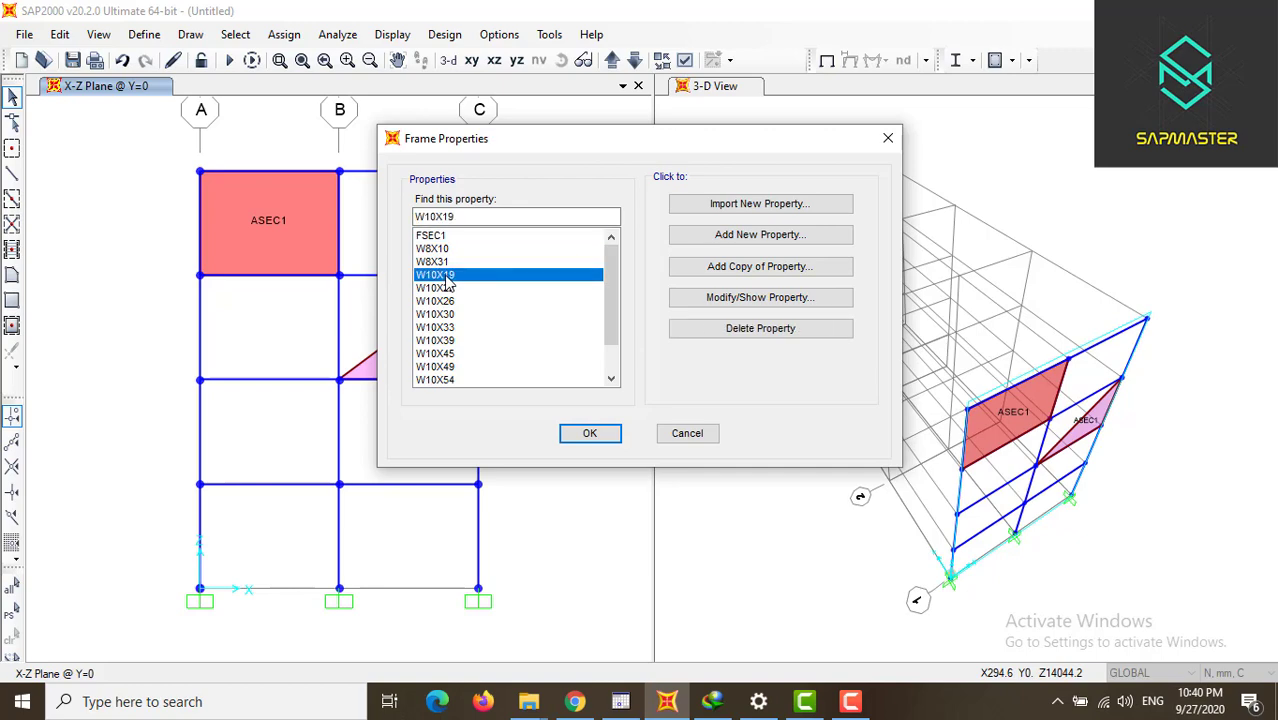
click(720, 302)
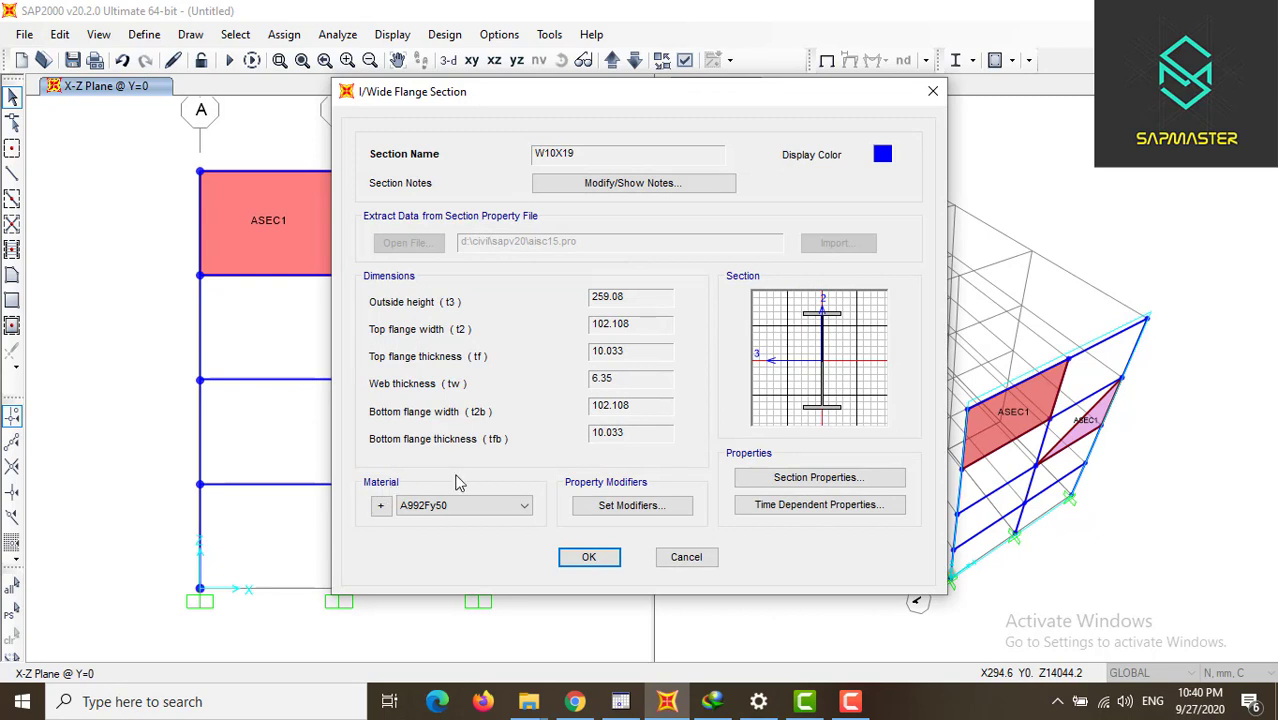
click(523, 505)
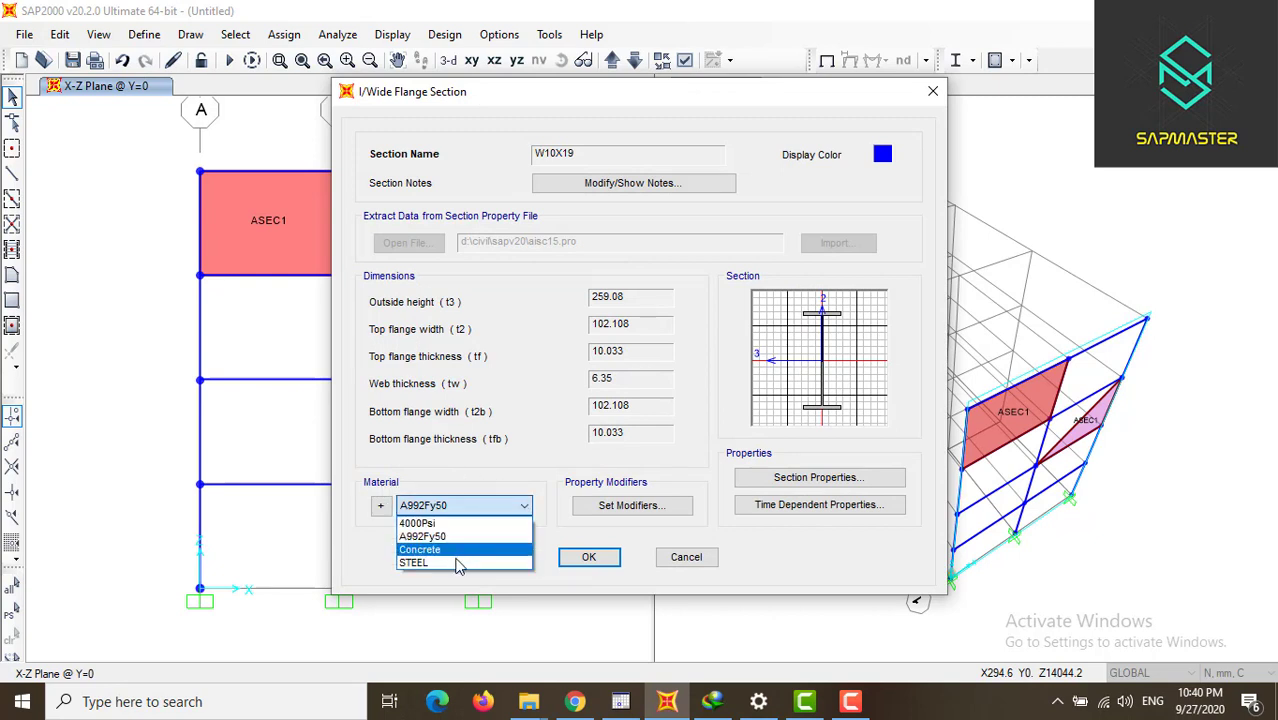
click(455, 562)
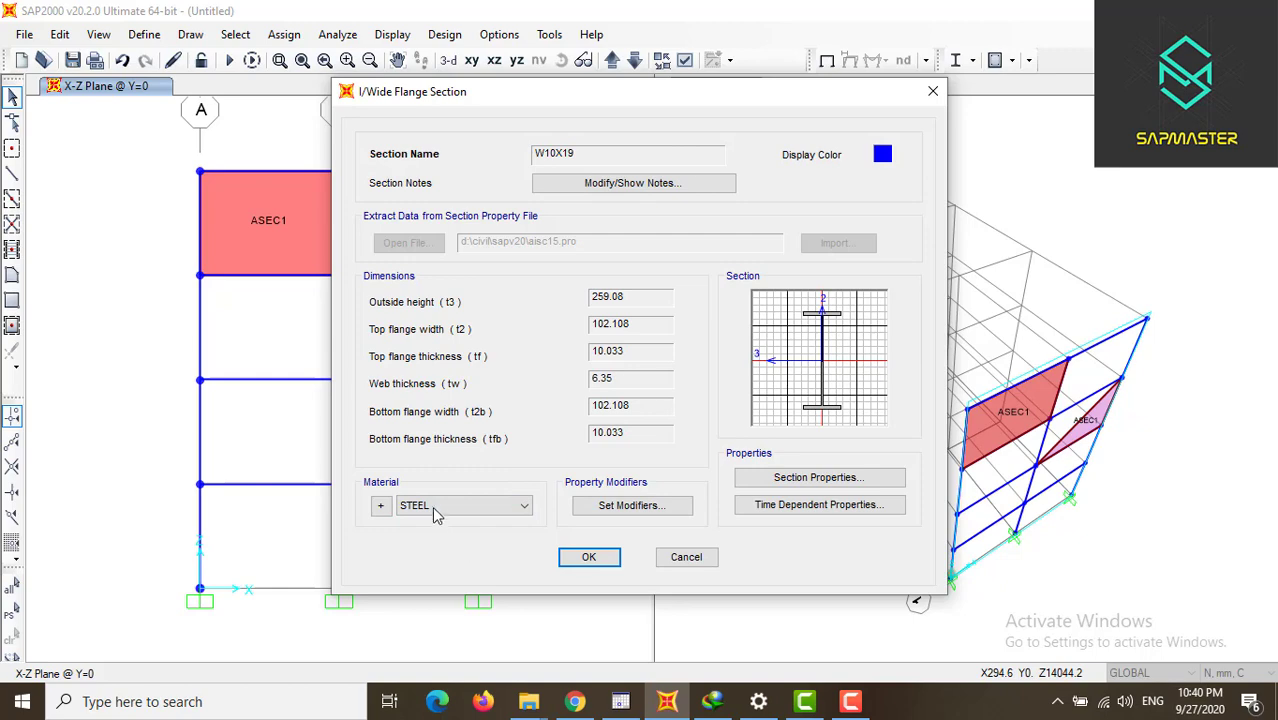
click(589, 557)
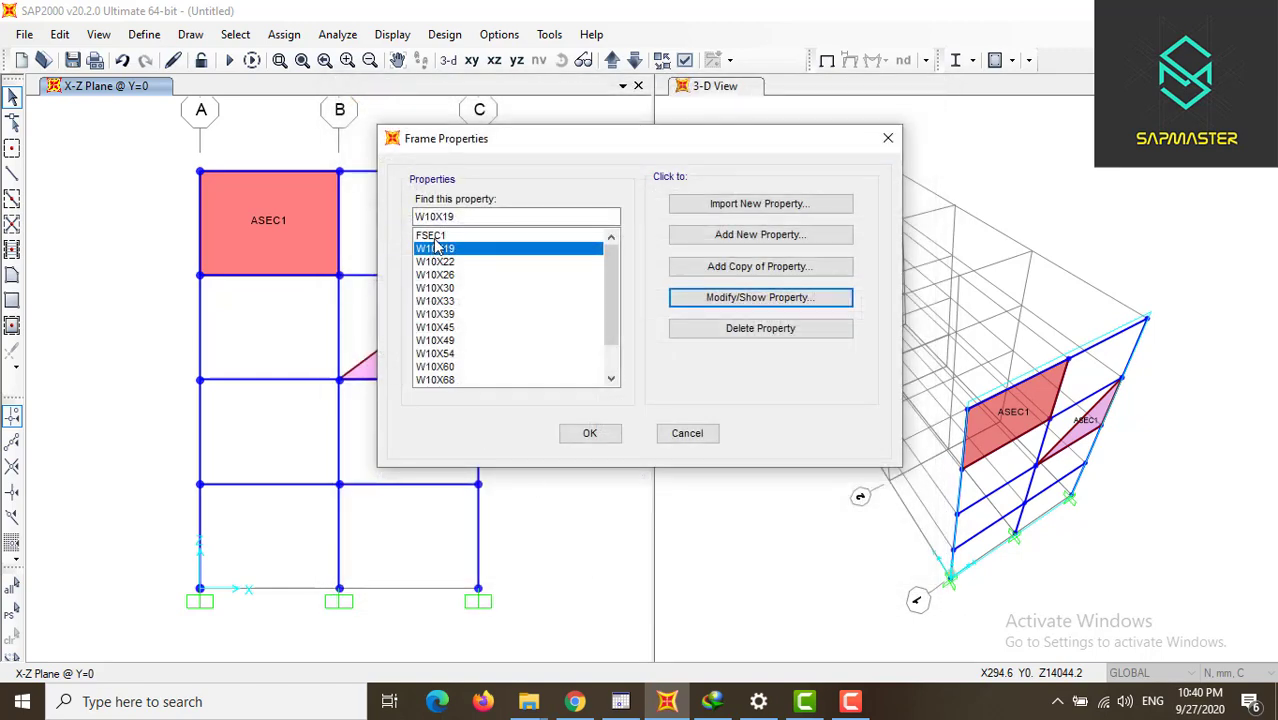
- Set the material of frame section W10X26 to STEEL and accept the frame properties
click(480, 275)
click(706, 300)
click(505, 505)
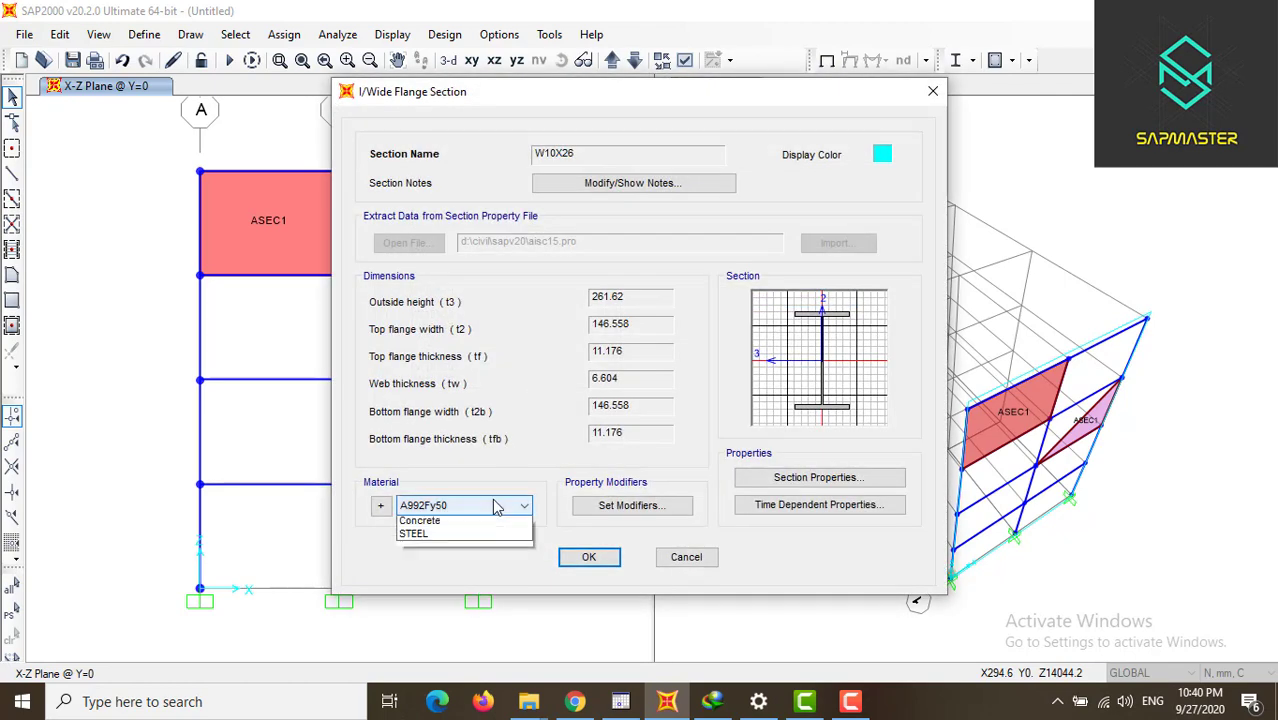
click(465, 563)
click(590, 556)
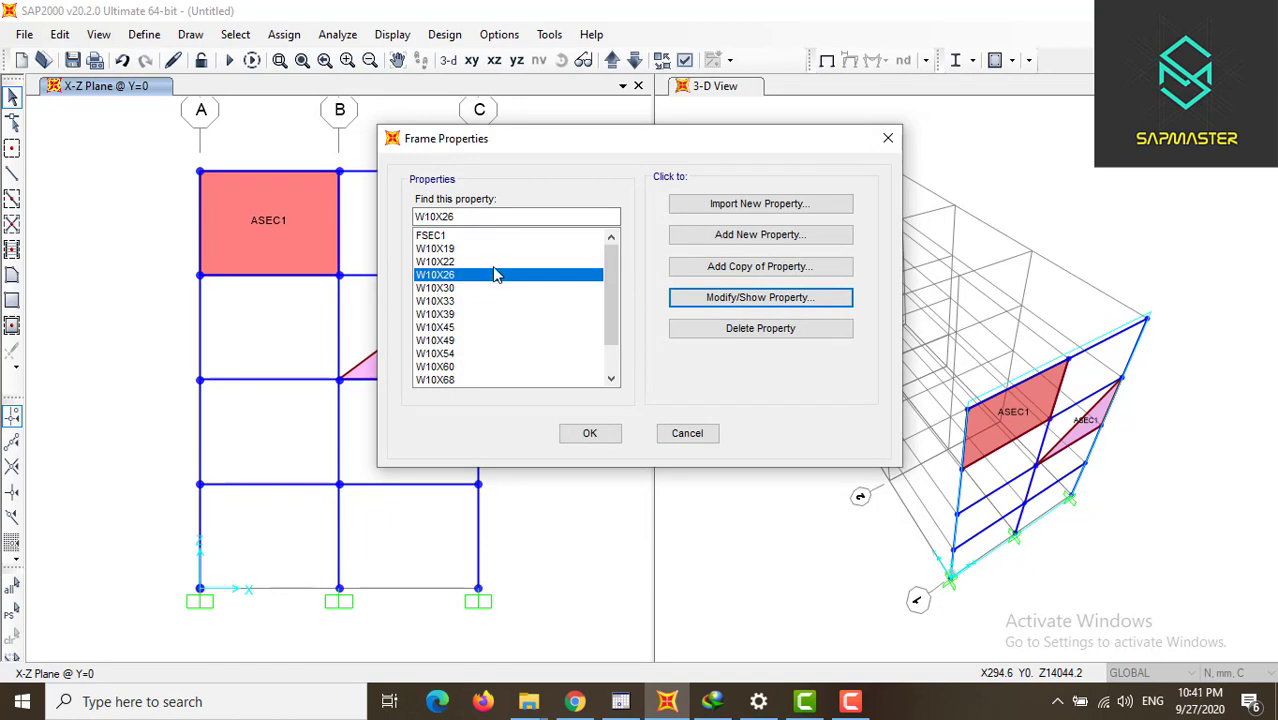
click(588, 433)
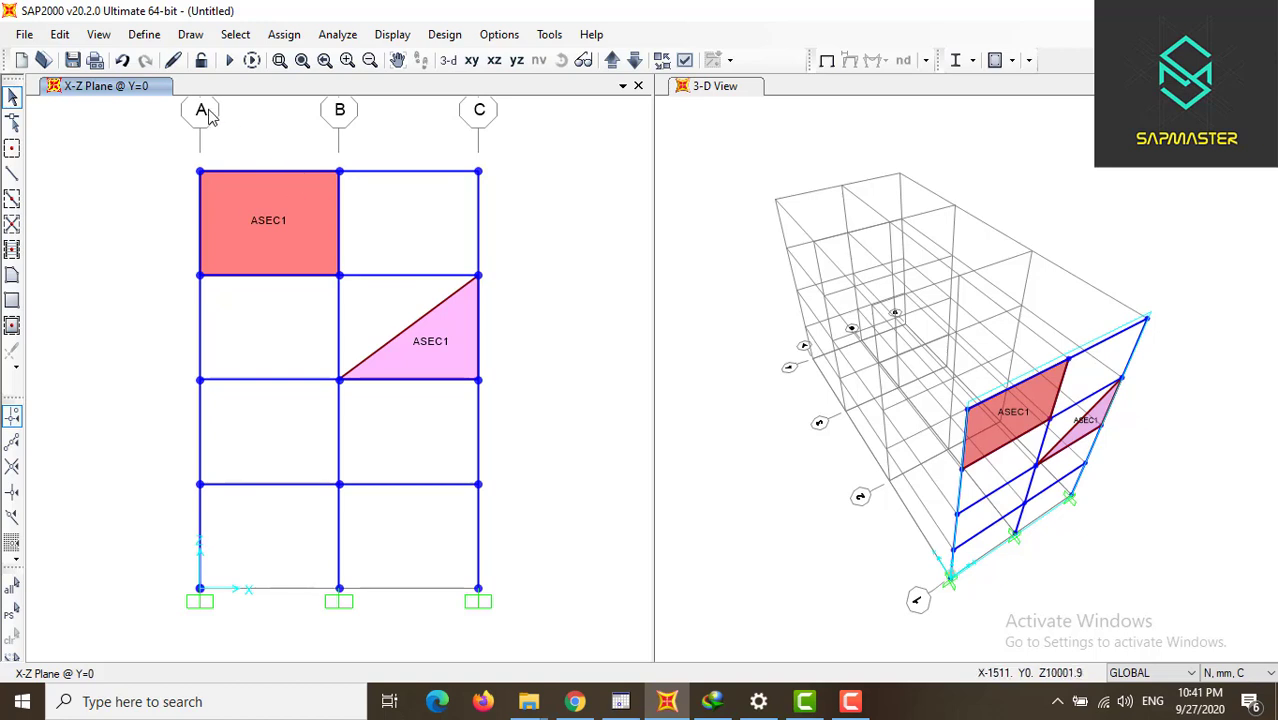
- Modify mass source MSSSRC1 to include specified load patterns, add DEAD with multiplier 1, and accept the mass source
click(143, 34)
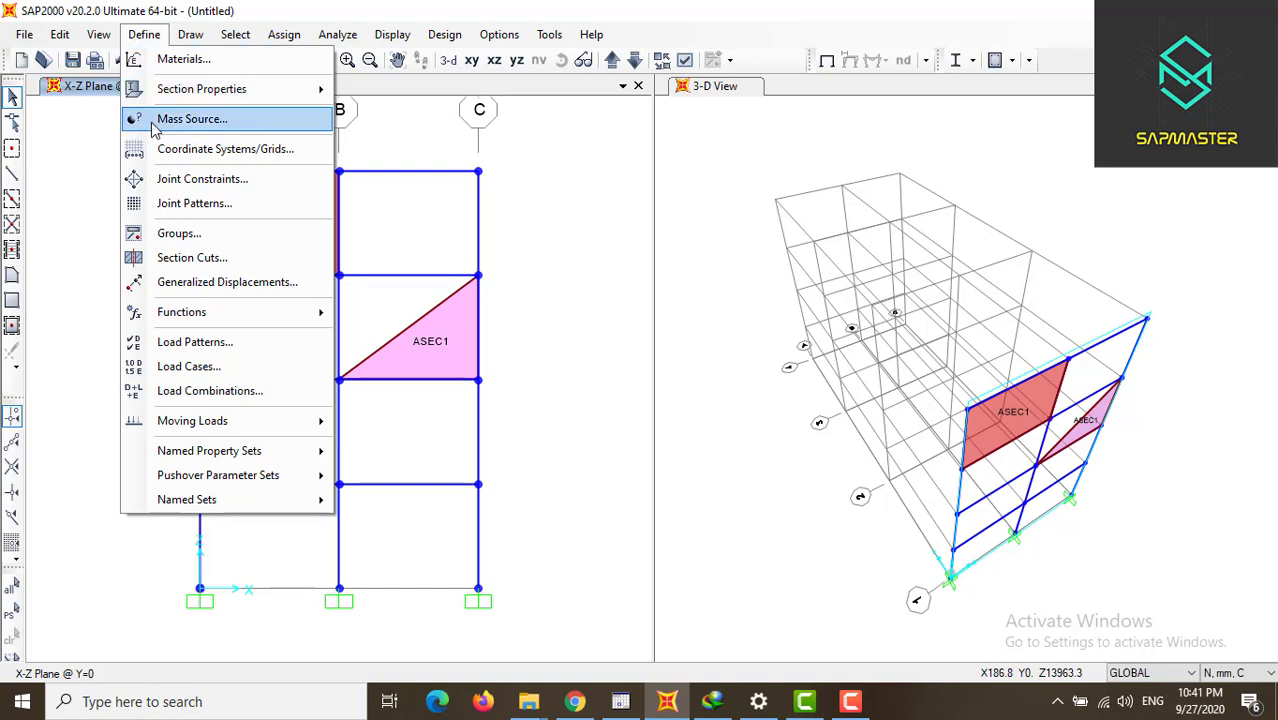
click(190, 119)
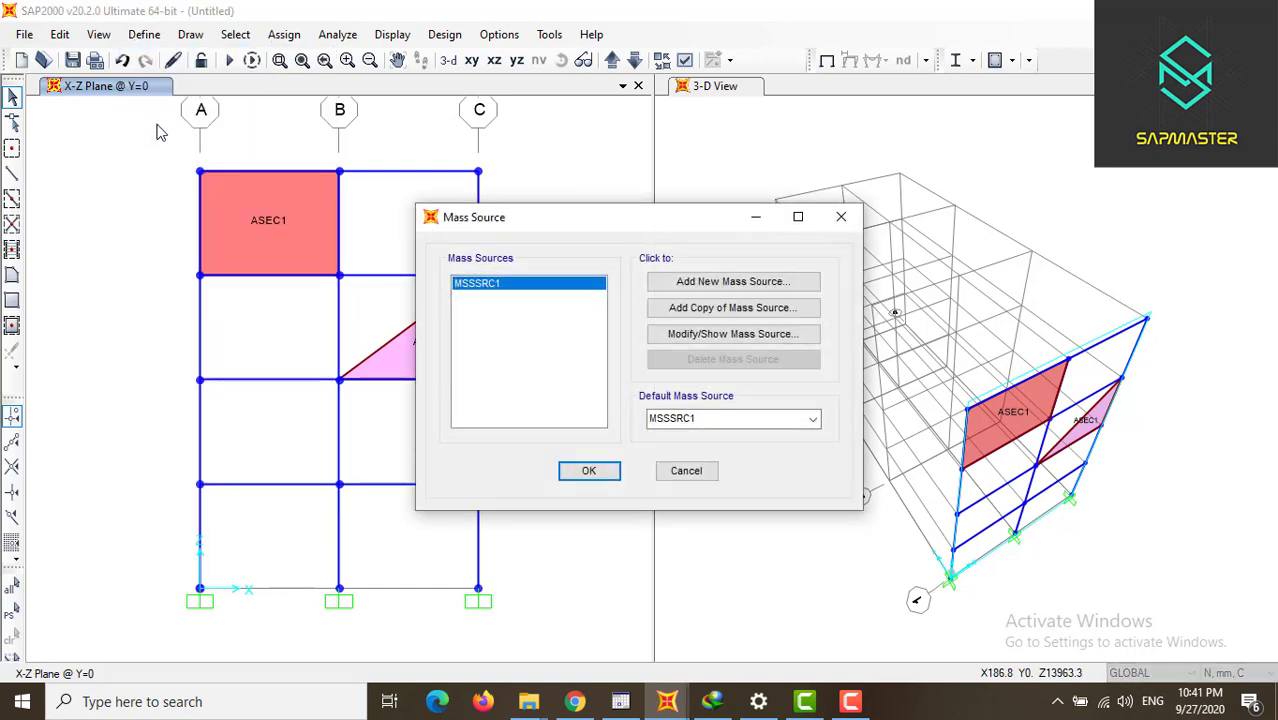
click(675, 334)
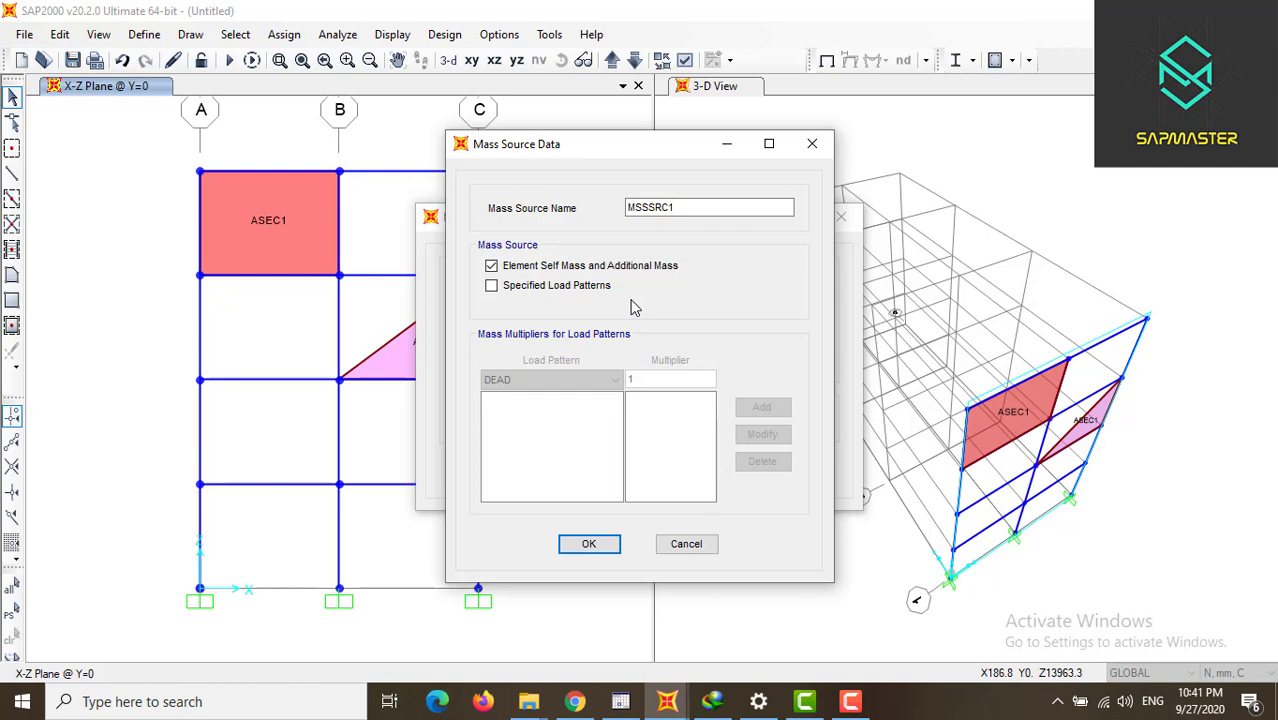
click(525, 290)
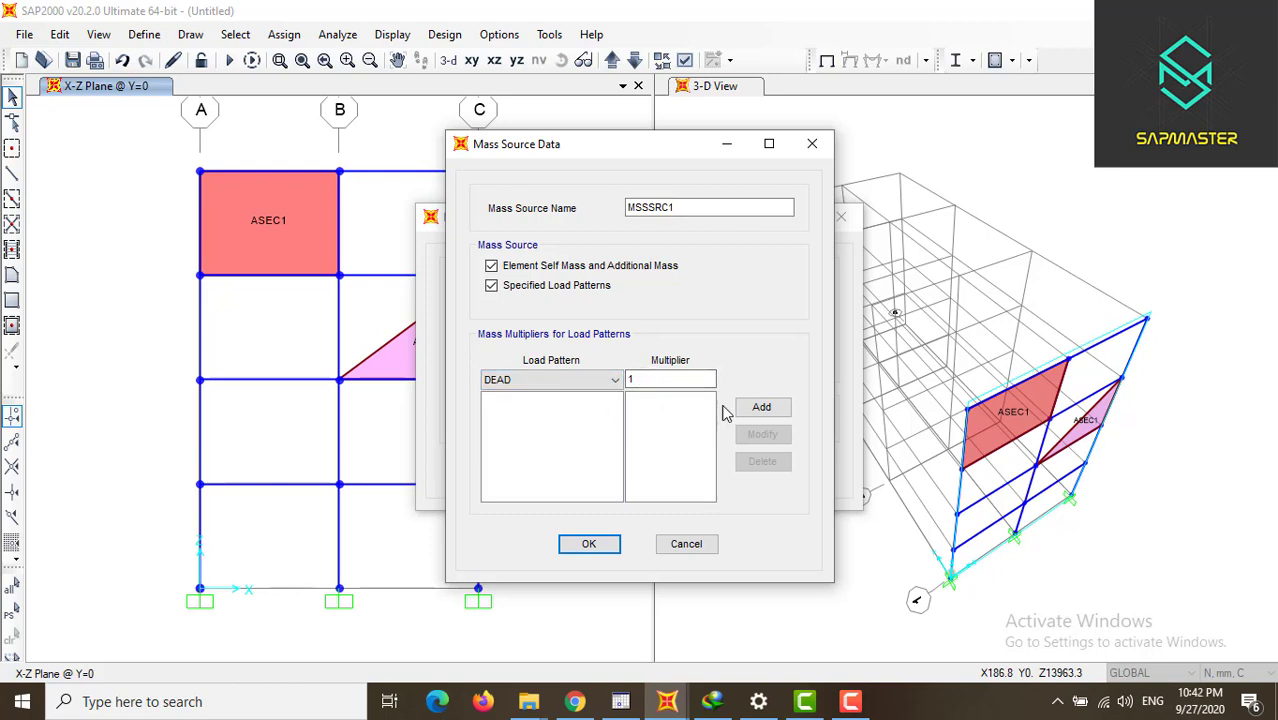
click(761, 414)
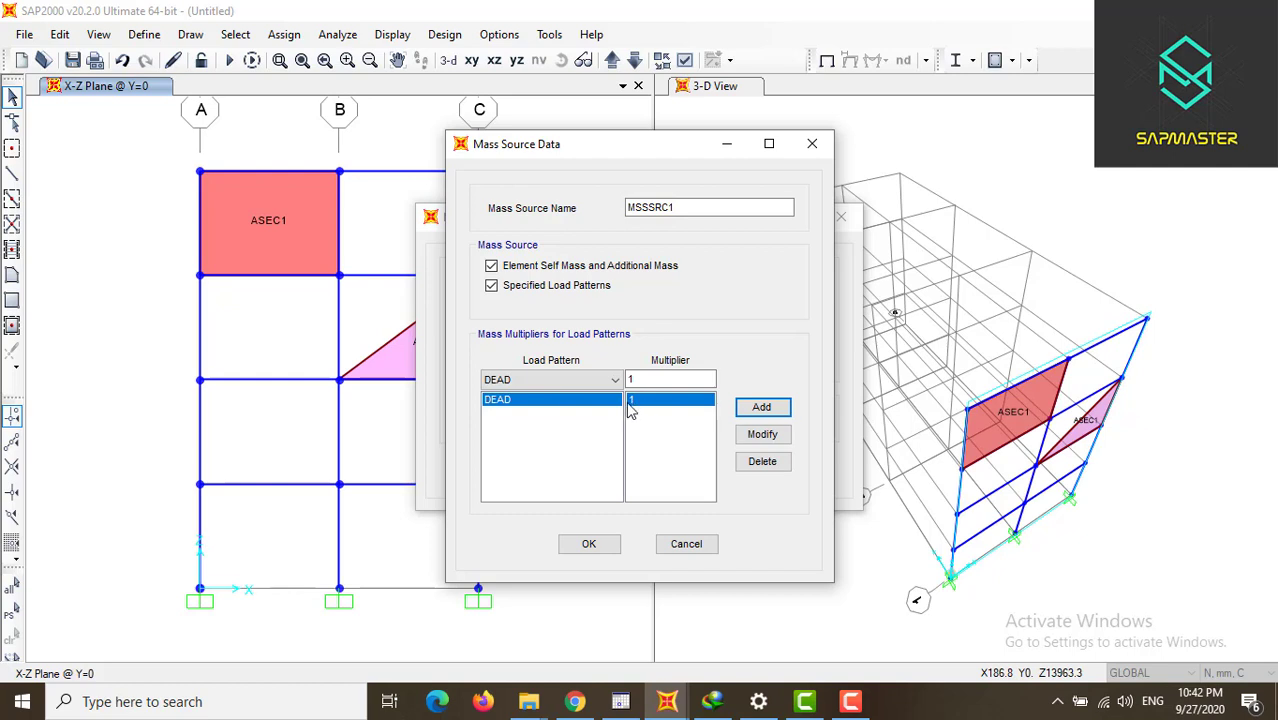
click(589, 386)
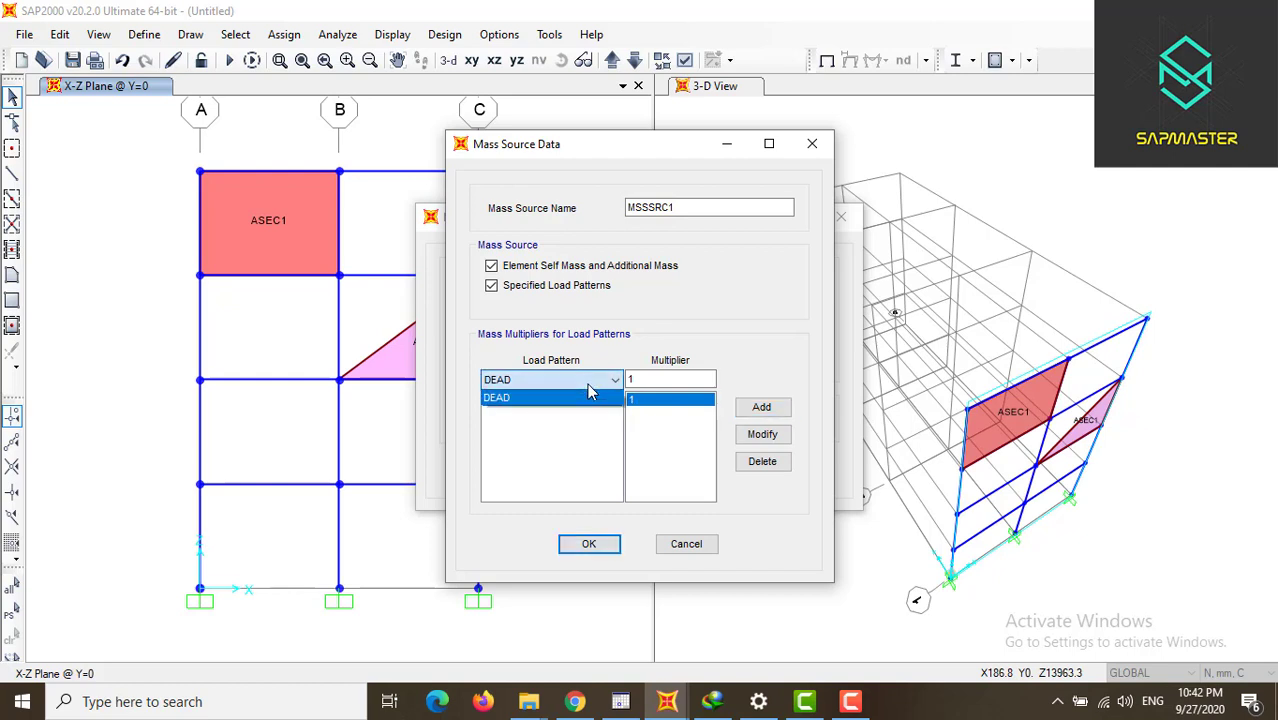
click(589, 396)
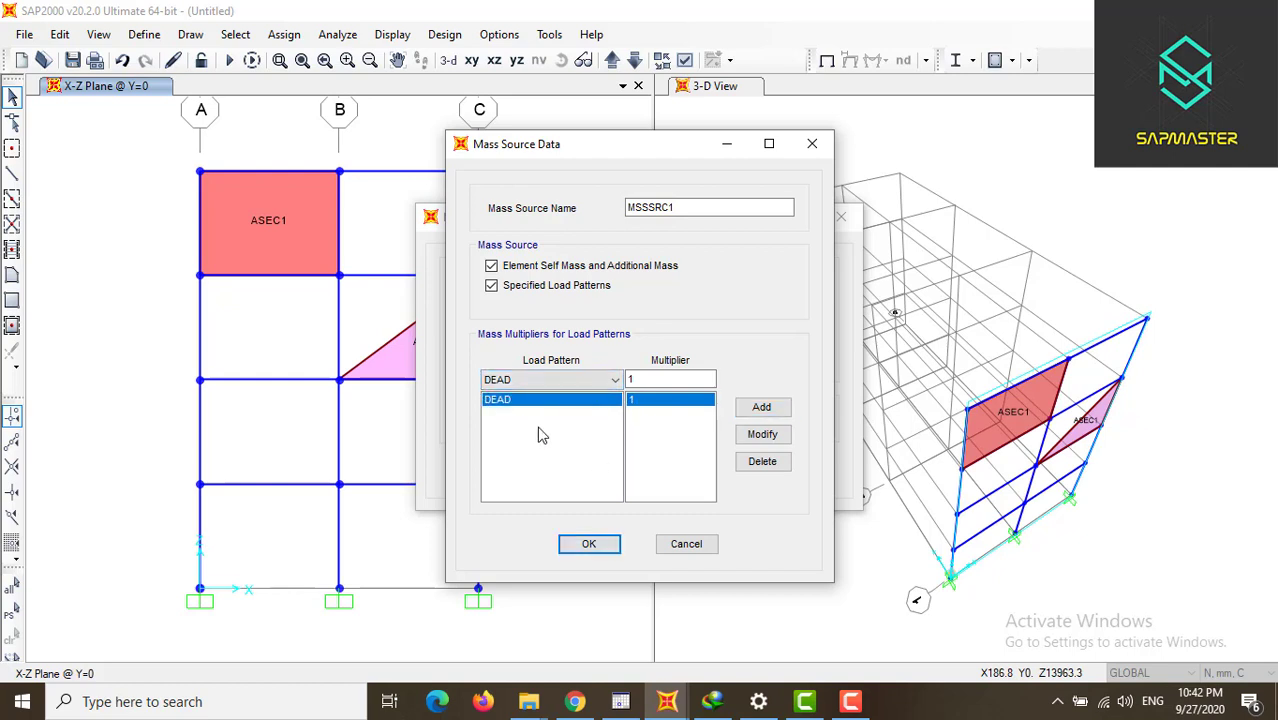
click(592, 546)
click(705, 428)
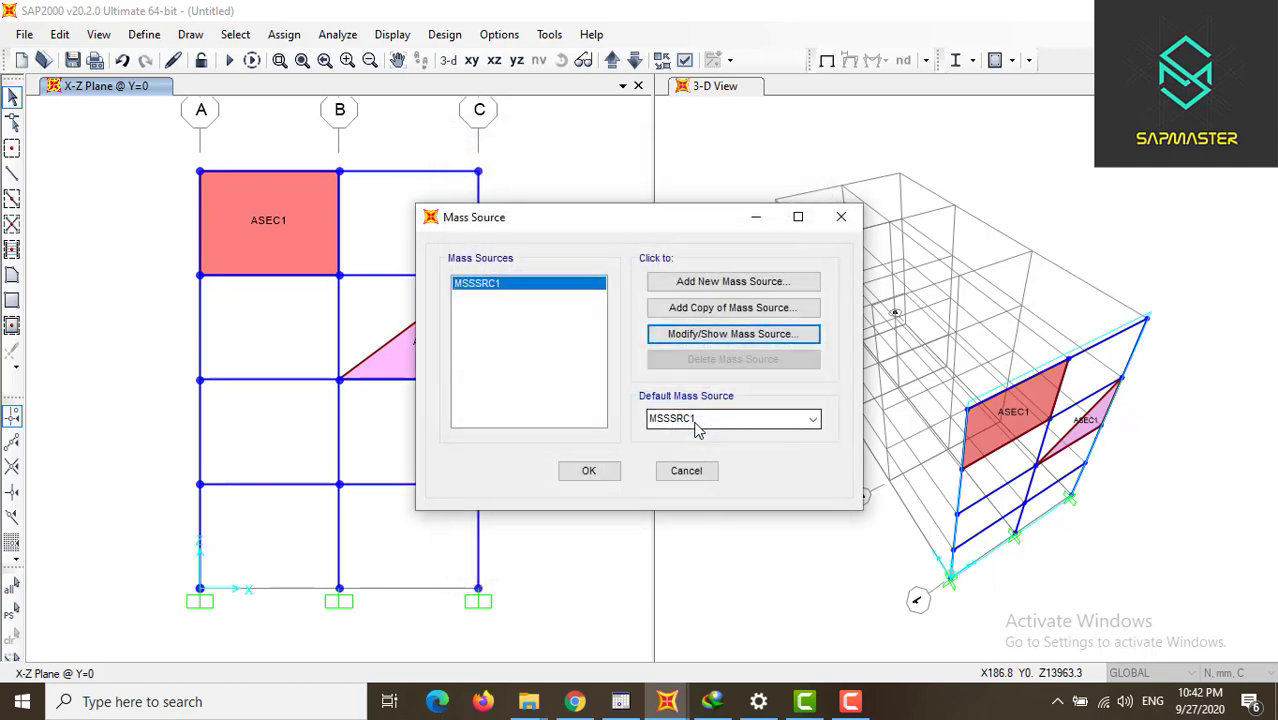
click(590, 469)
- Add a load pattern named Live of type Live with self weight multiplier 0, and accept the load patterns
click(144, 34)
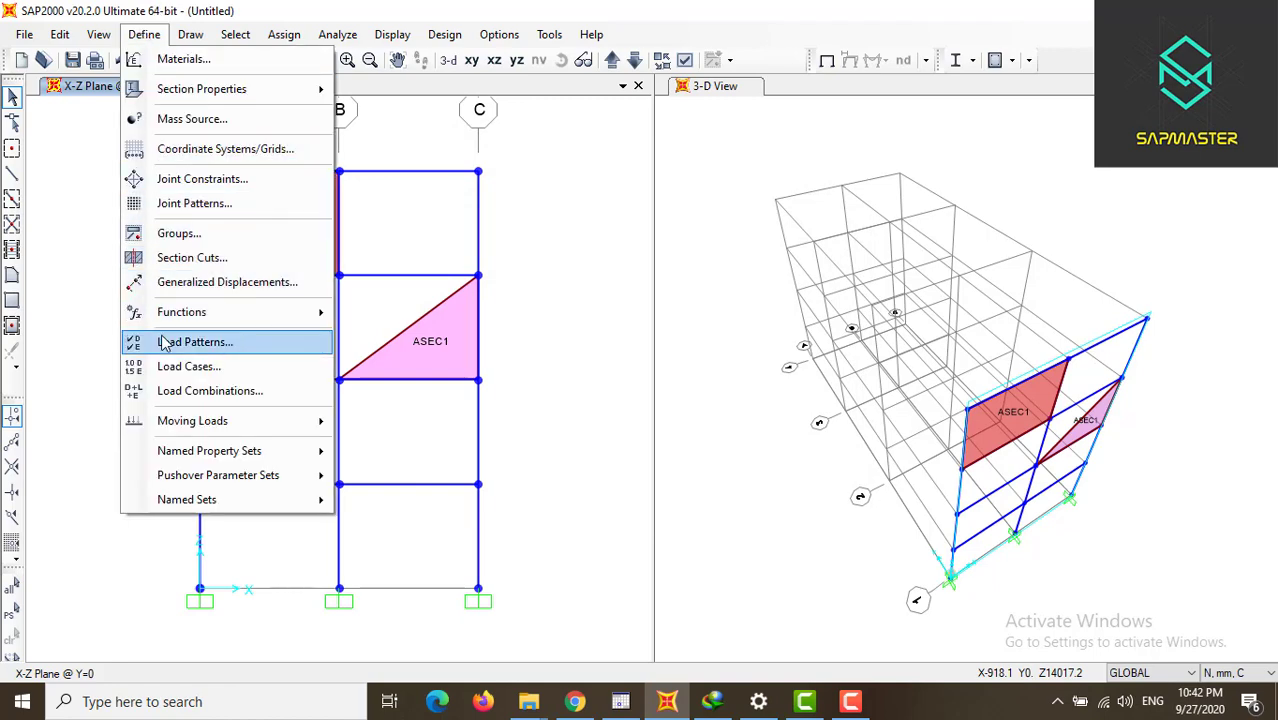
click(187, 343)
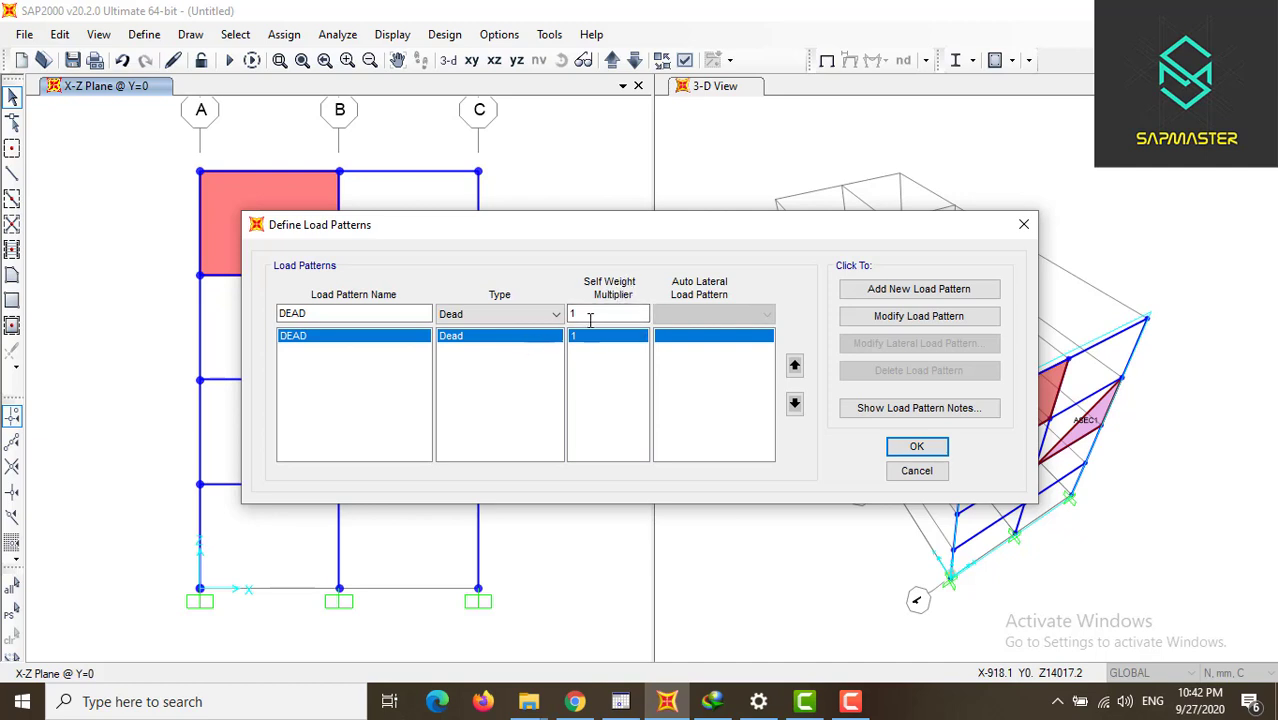
double_click(318, 314)
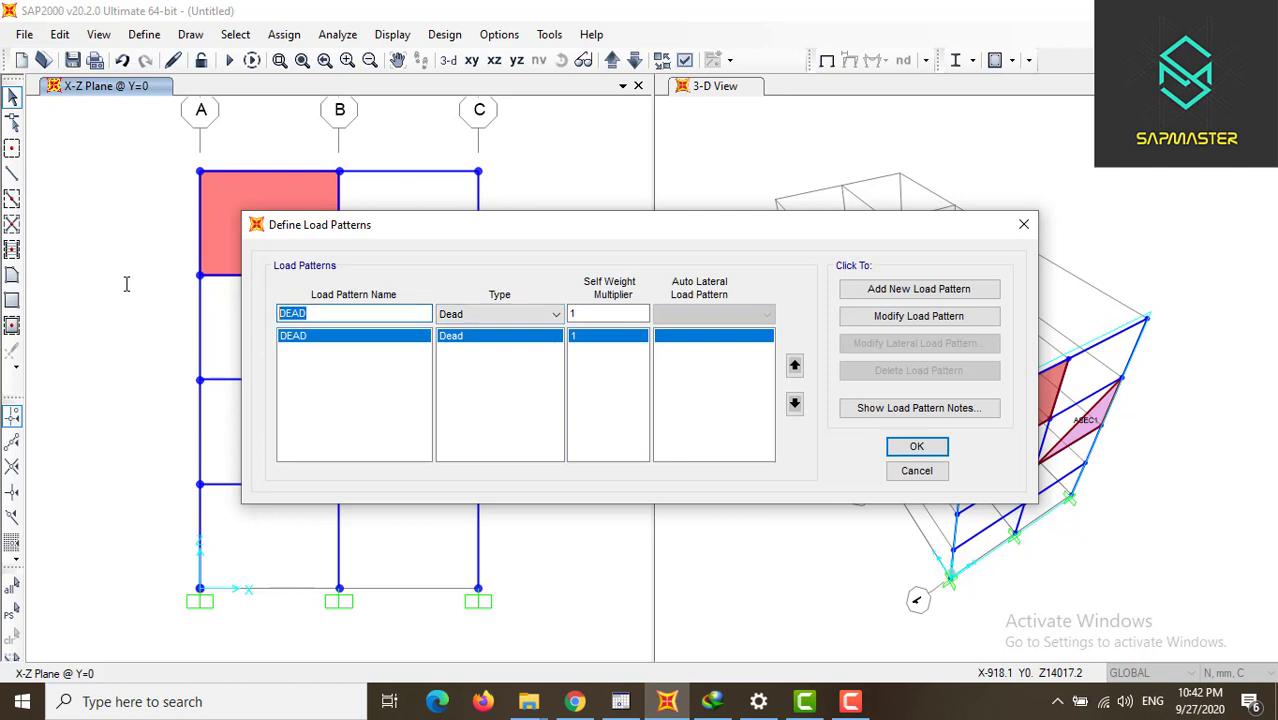
text(Live)
click(512, 314)
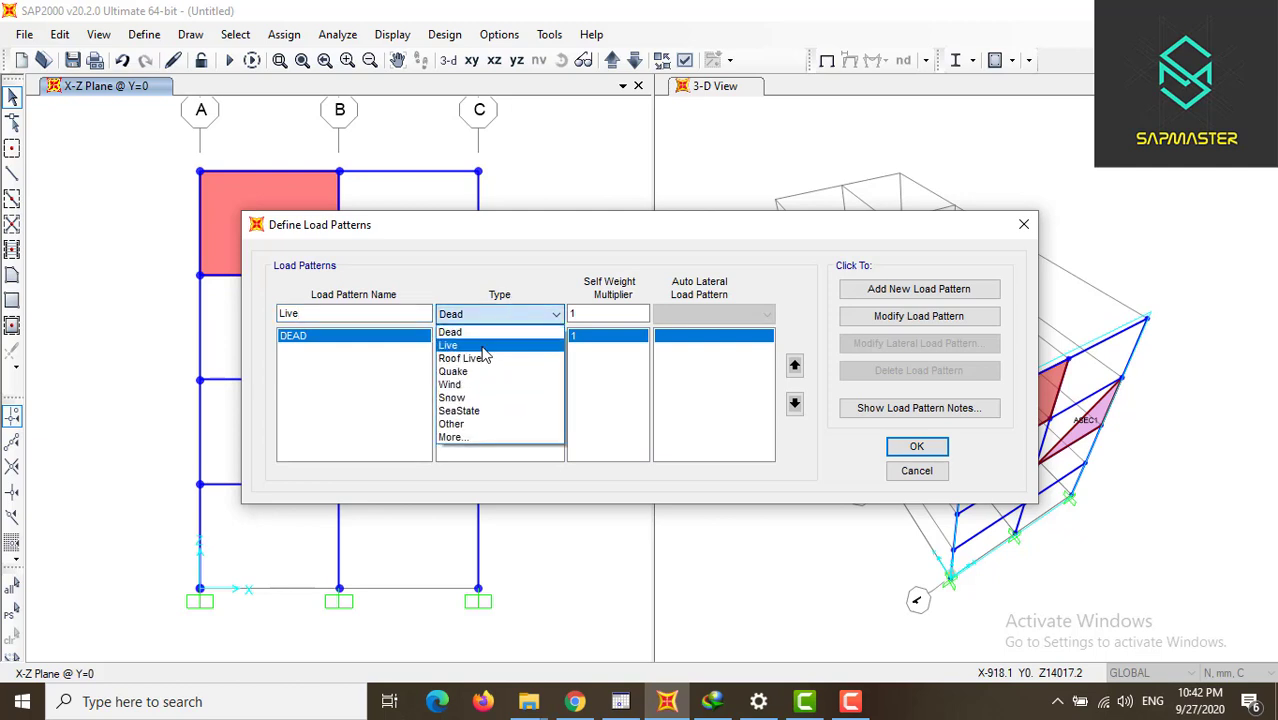
click(482, 347)
double_click(588, 314)
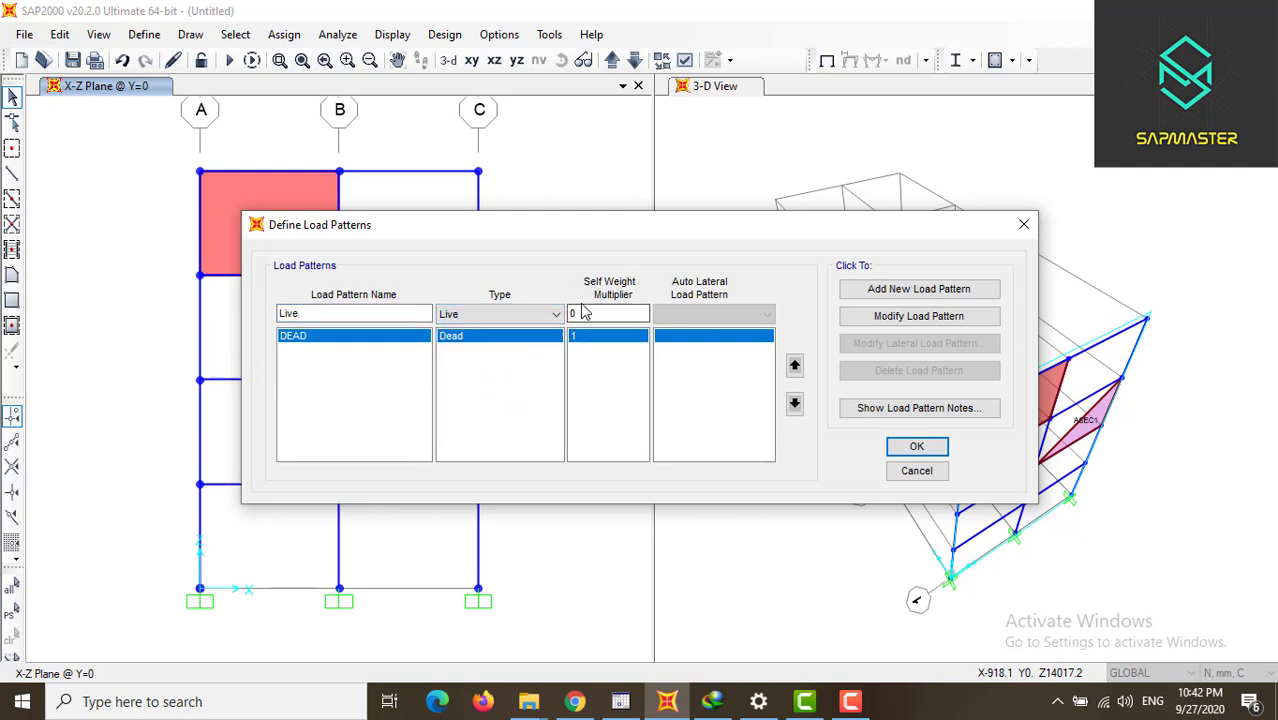
text(0)
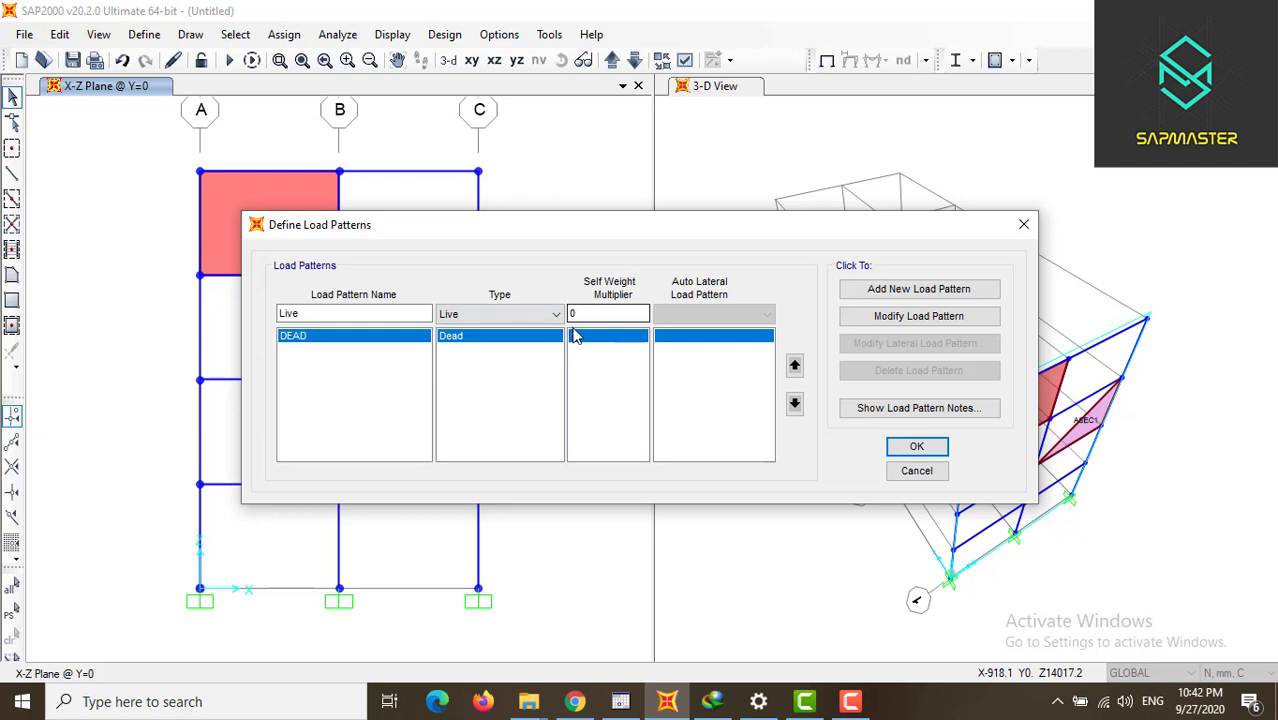
click(928, 290)
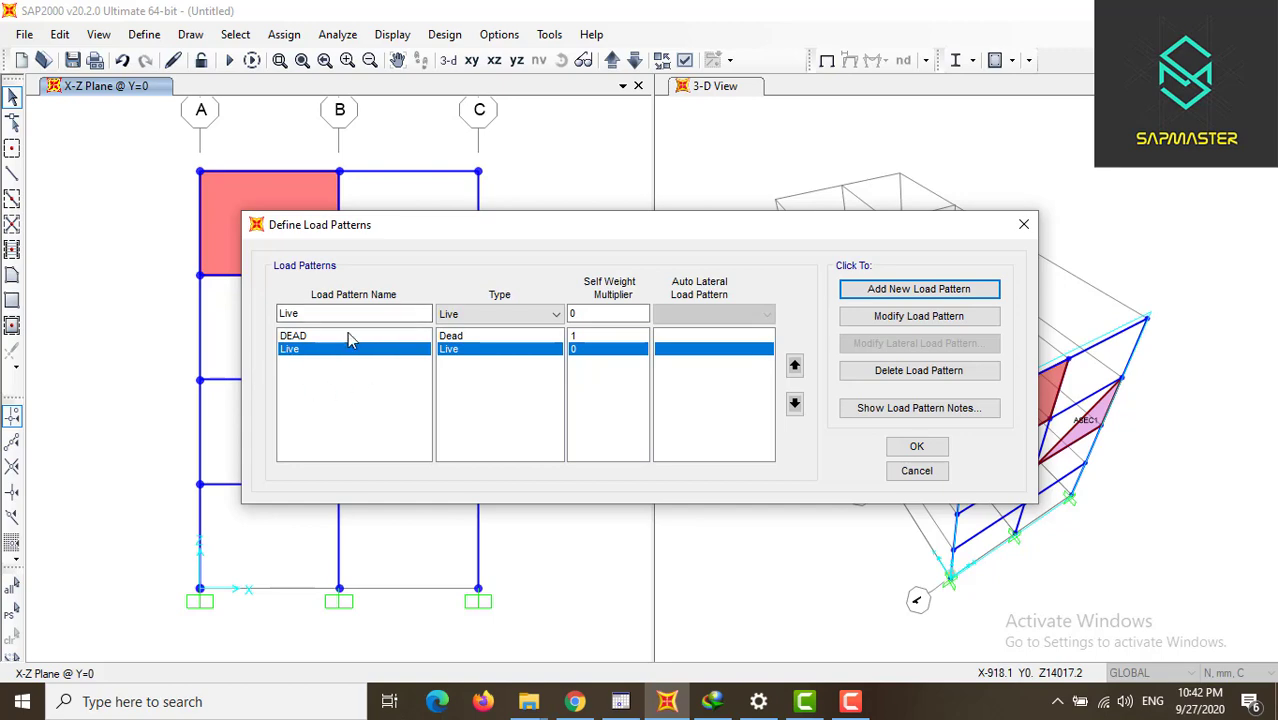
click(941, 452)
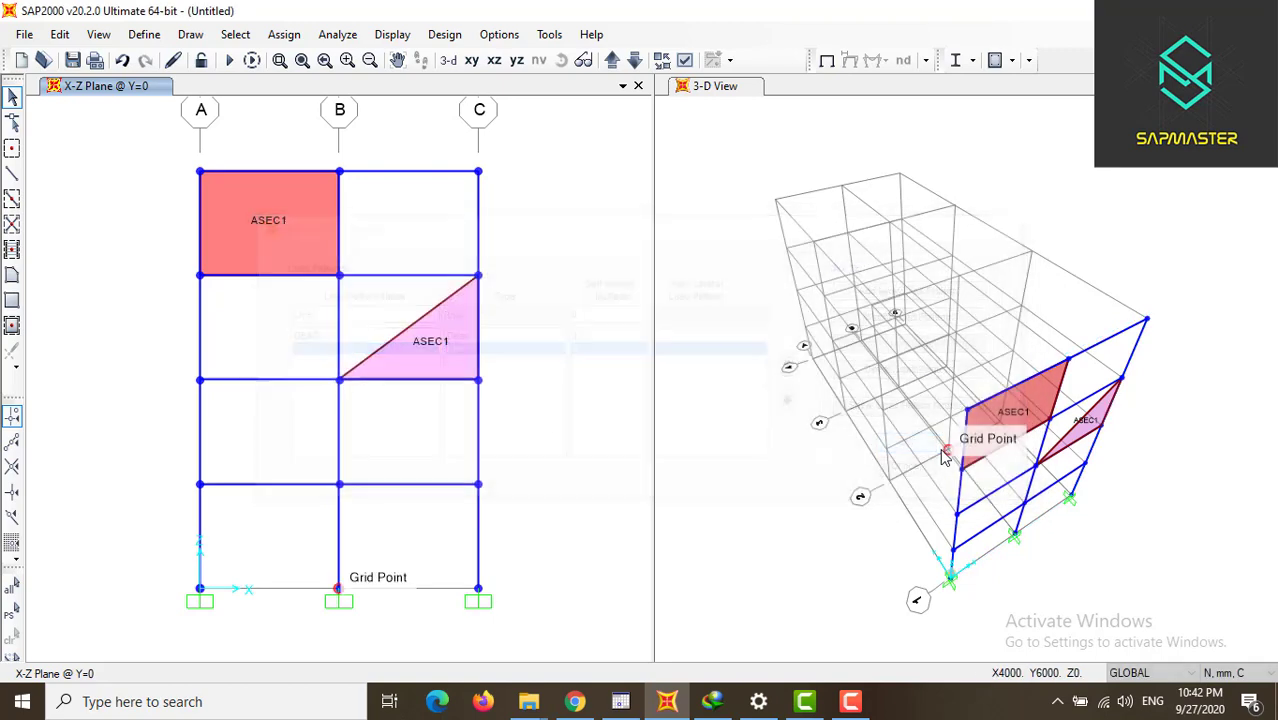
- Add the Live load pattern with multiplier 0.2 to mass source MSSSRC1, and accept despite the self-mass double counting
click(144, 34)
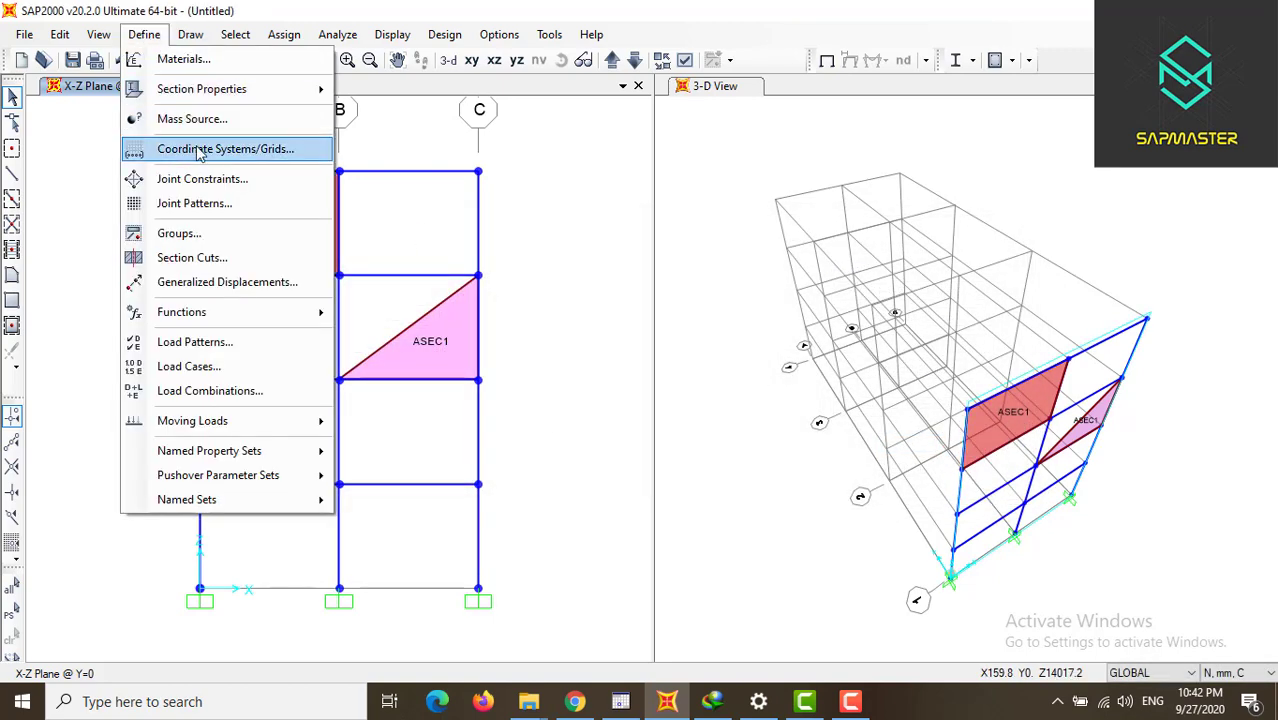
click(185, 118)
click(707, 336)
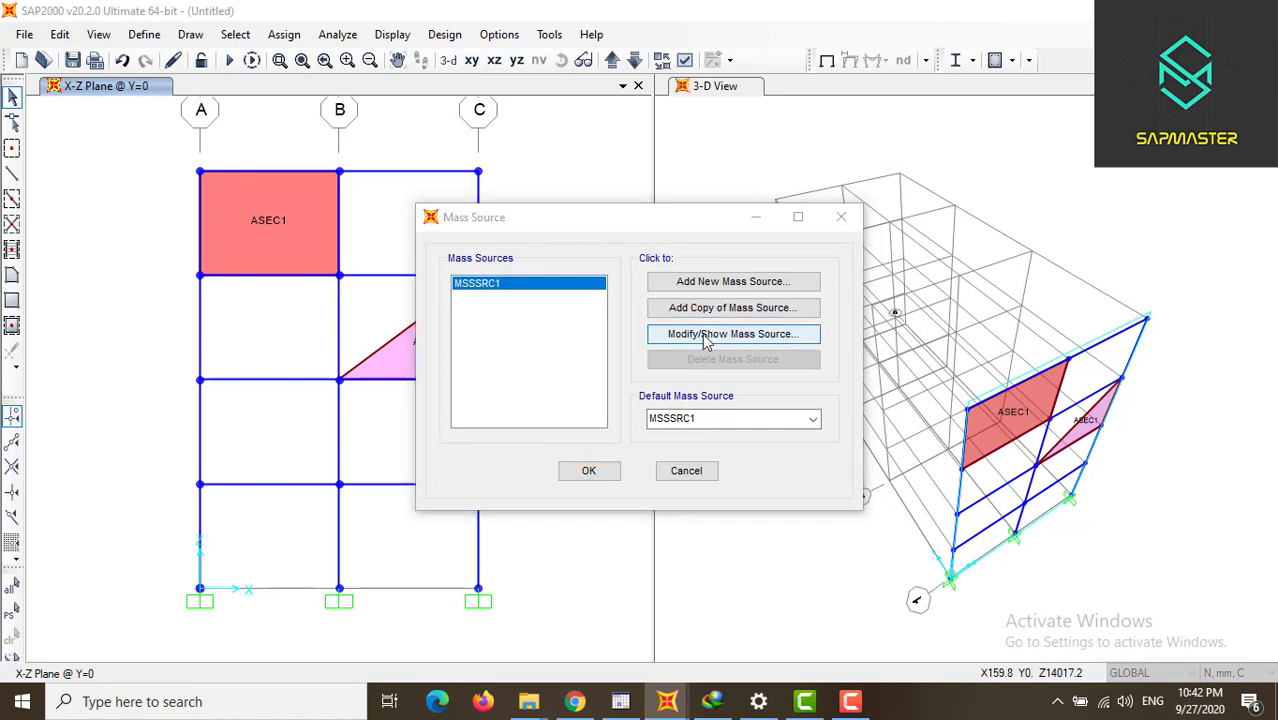
click(588, 398)
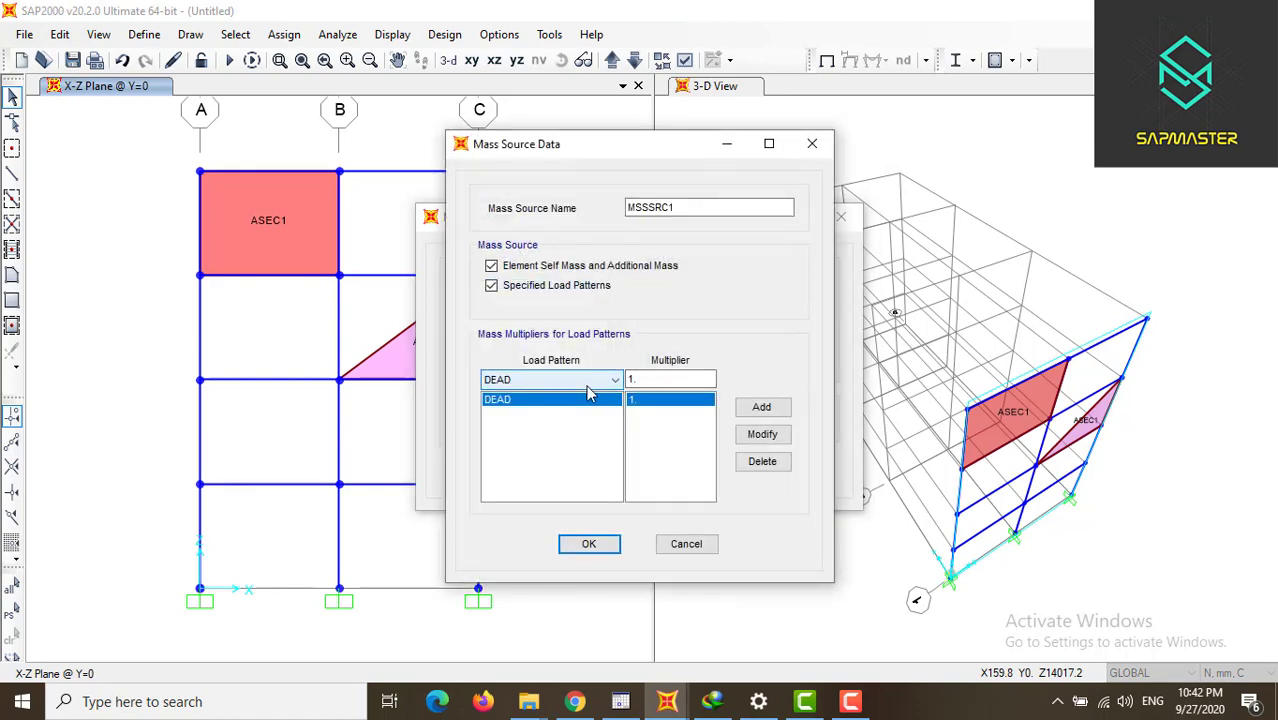
click(589, 386)
click(576, 412)
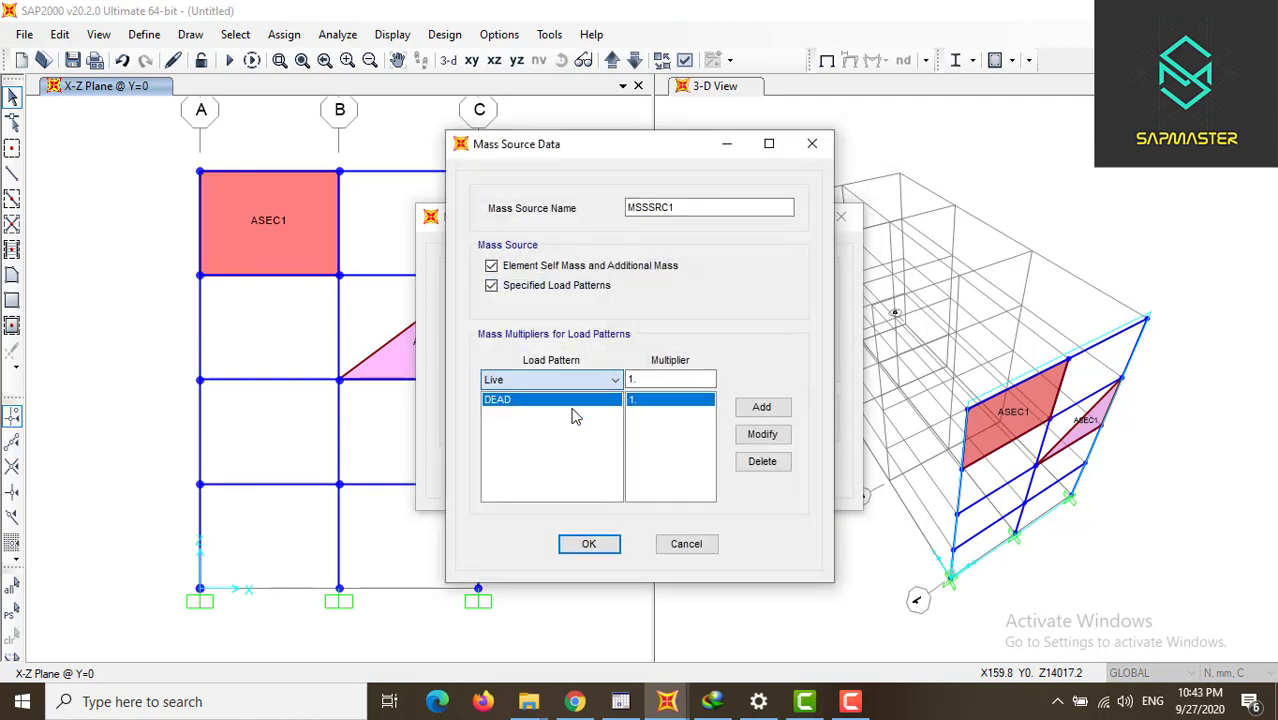
double_click(661, 386)
text(.2)
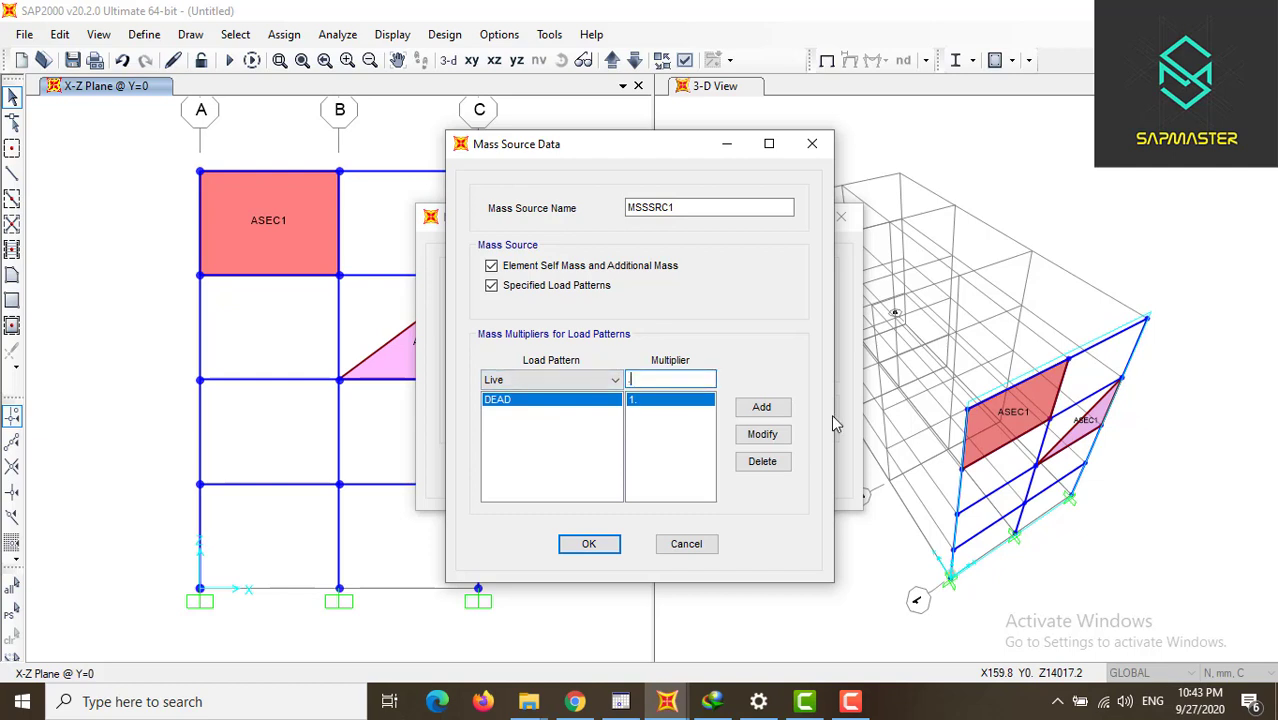
click(762, 408)
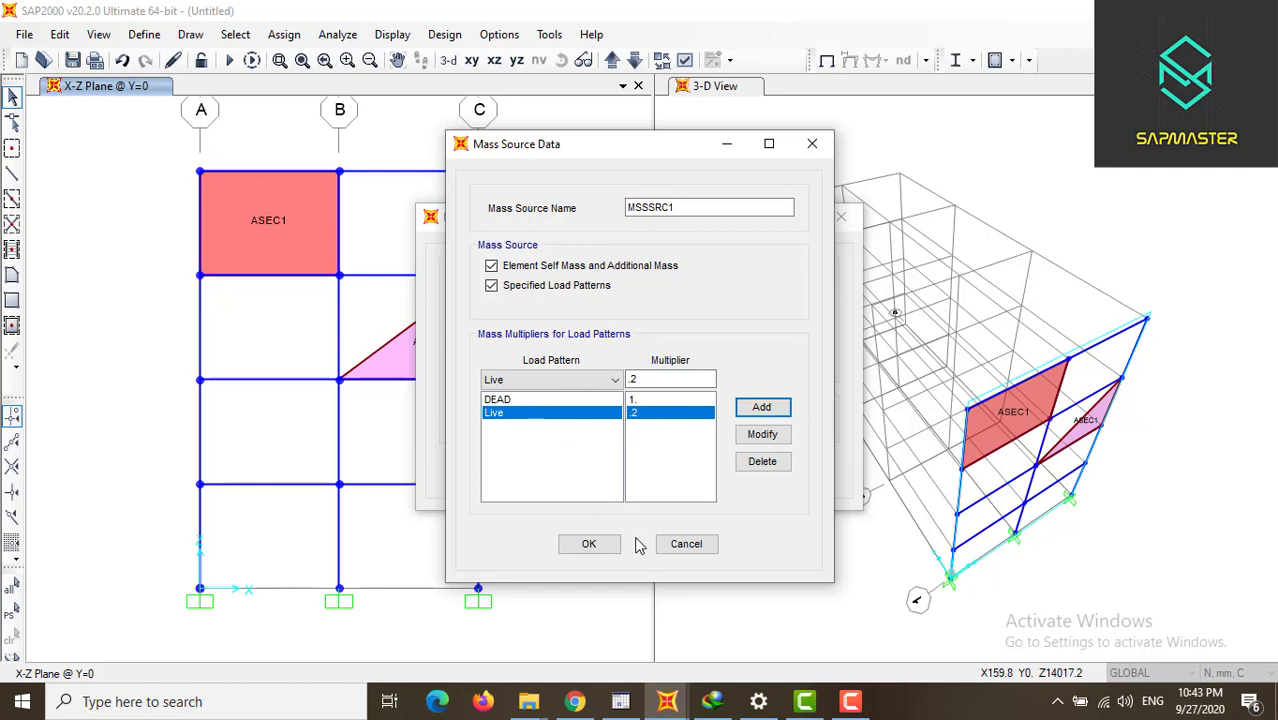
click(589, 544)
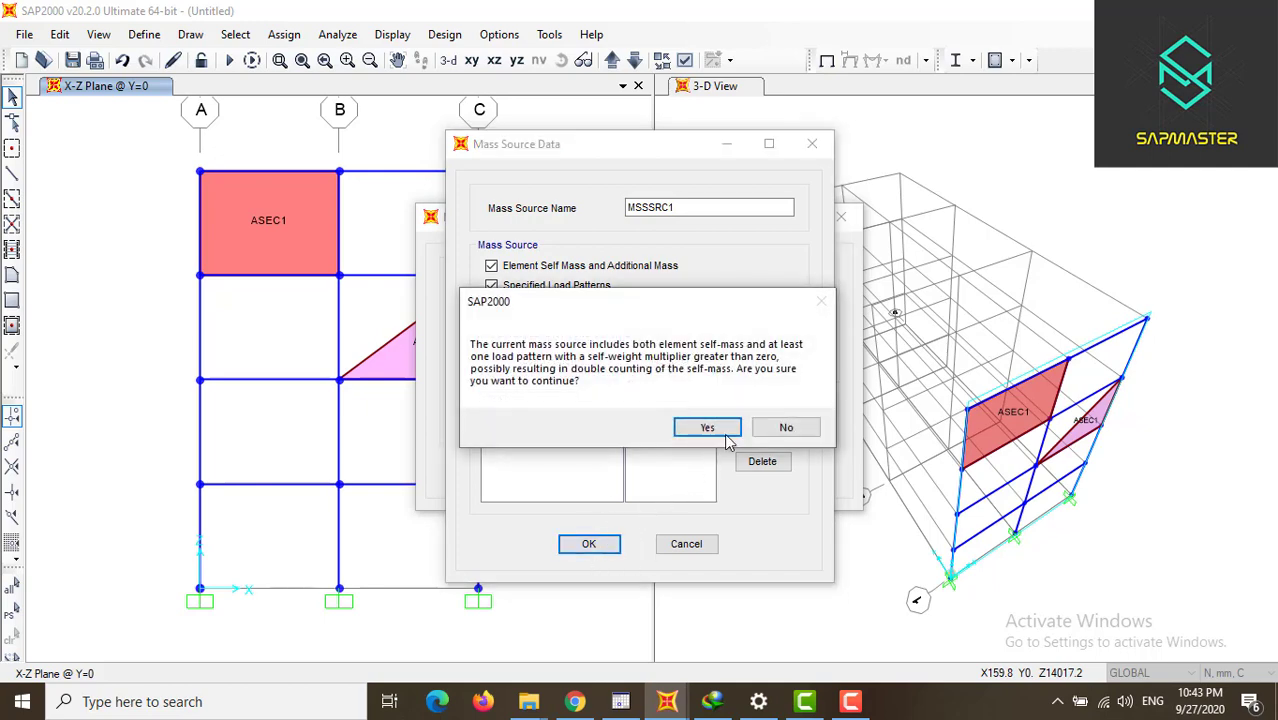
click(710, 428)
click(590, 471)
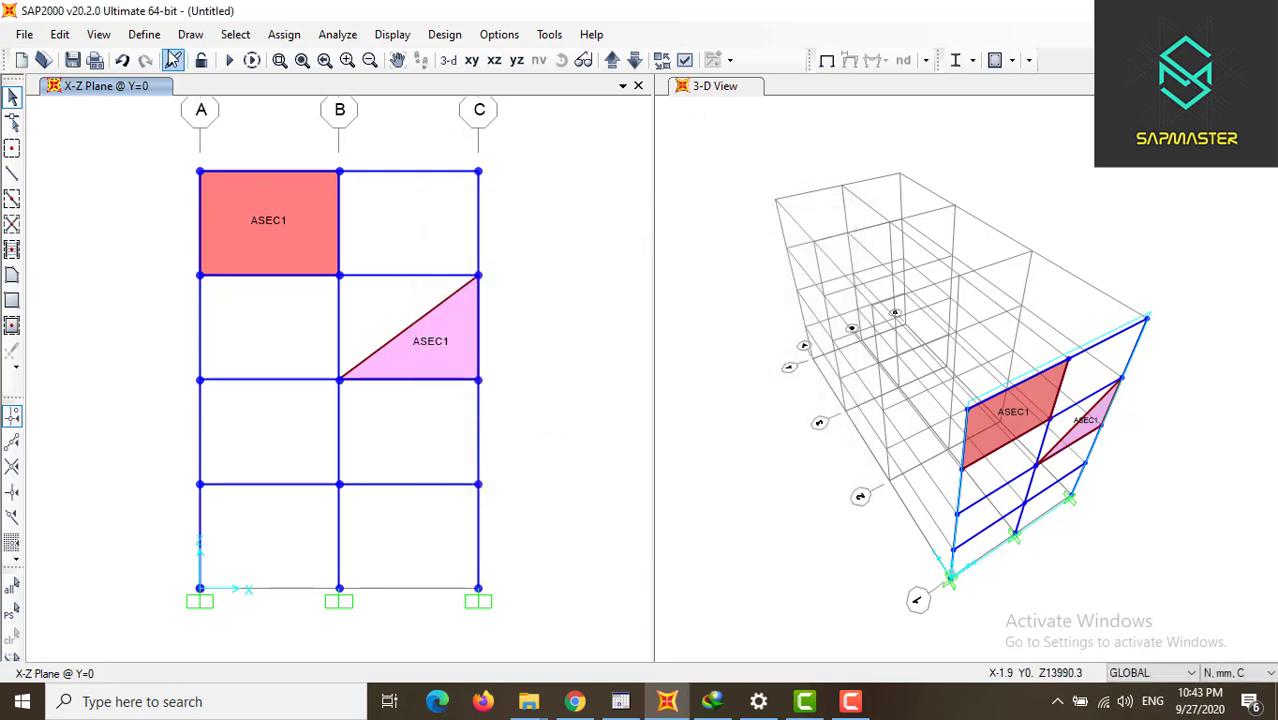
- Open the DEAD load case for modification and examine the available load case types, leaving it as Static
click(144, 34)
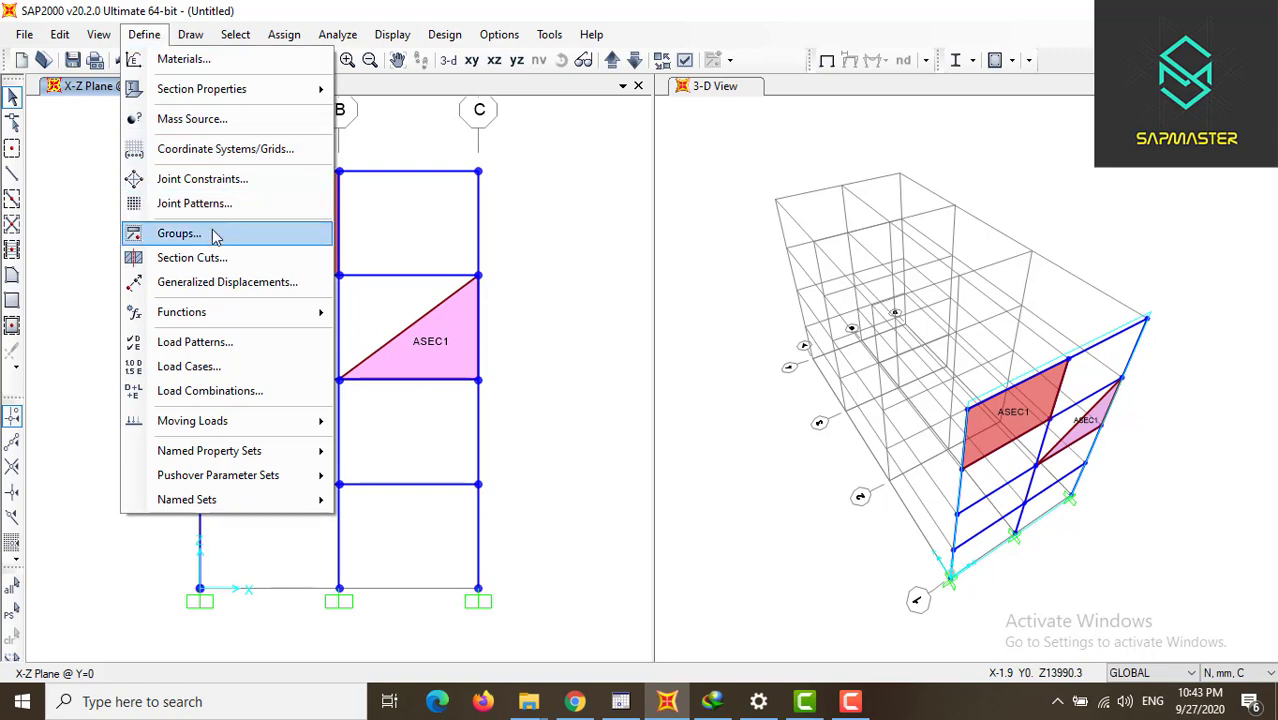
click(229, 366)
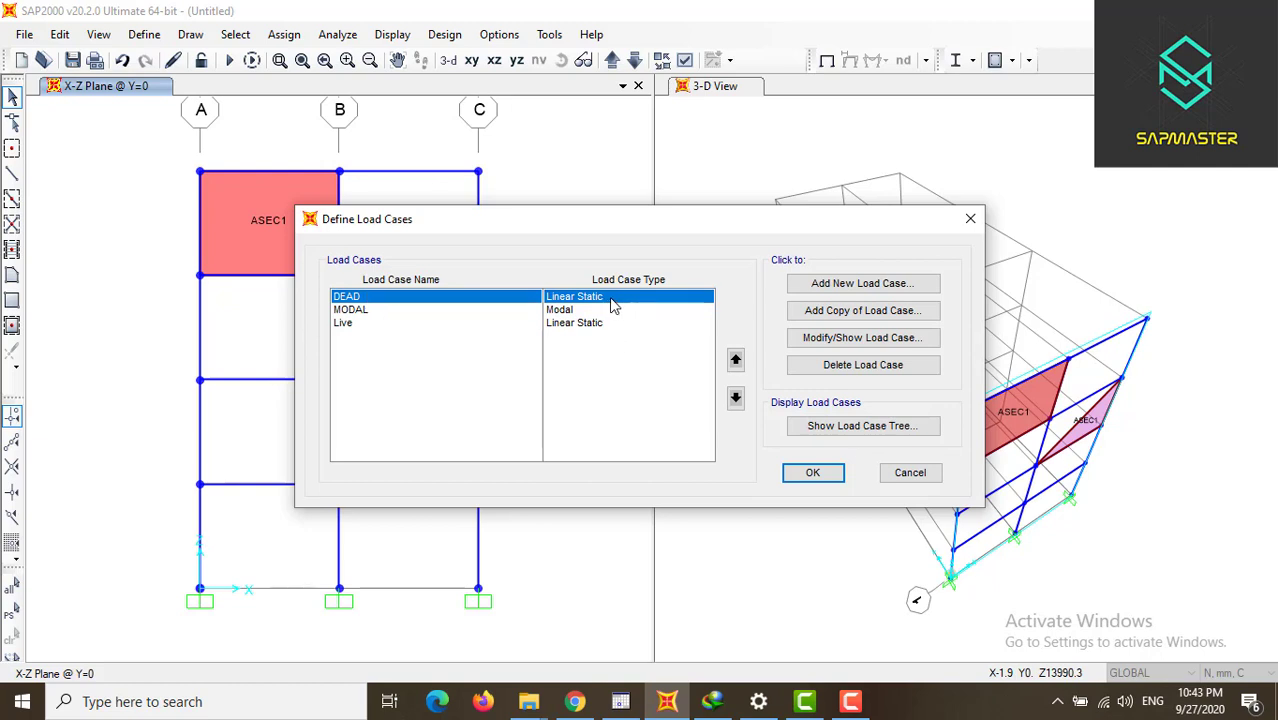
click(838, 339)
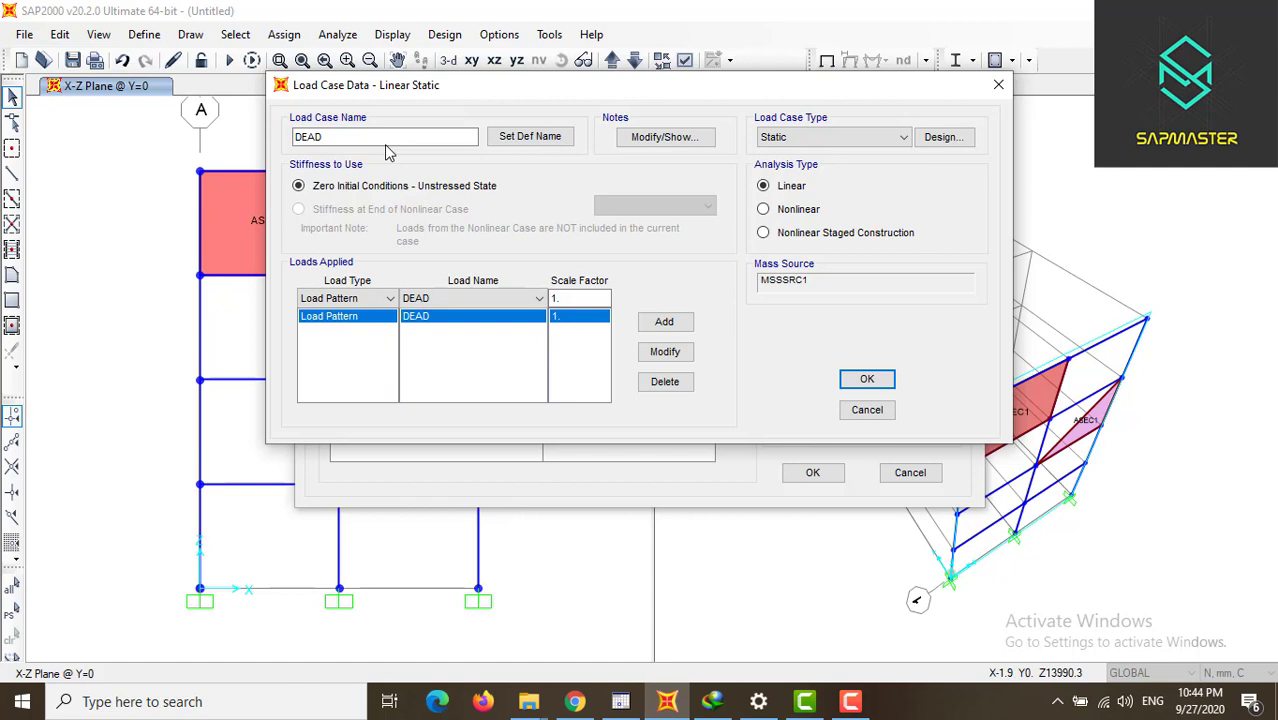
click(855, 146)
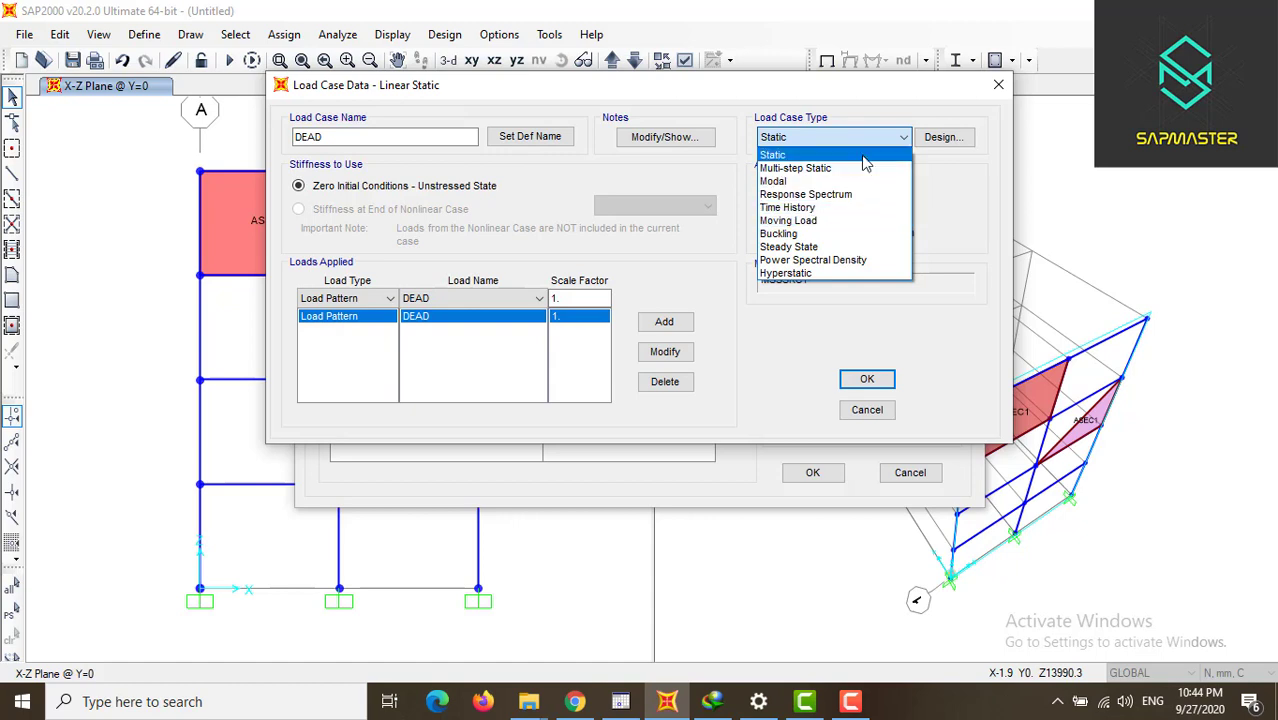
click(940, 178)
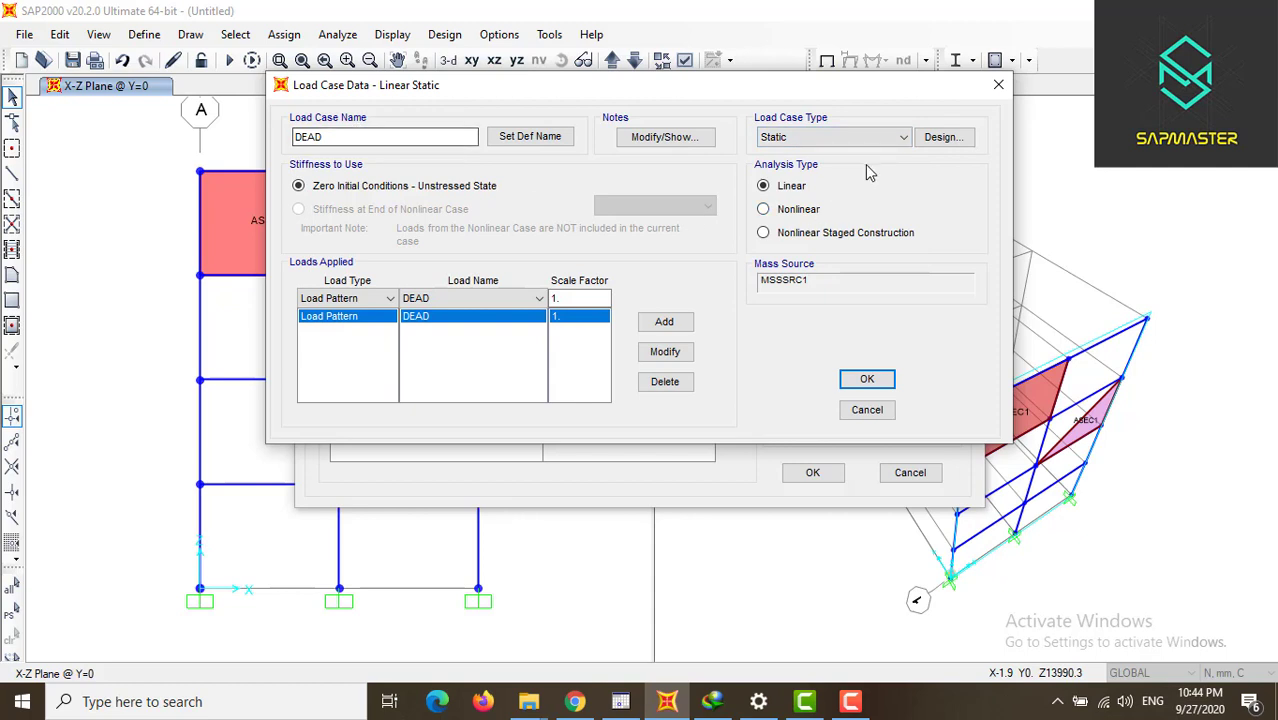
- Set the DEAD load case to Nonlinear and its load application to Displacement Control with a monitored displacement magnitude of 40
click(763, 209)
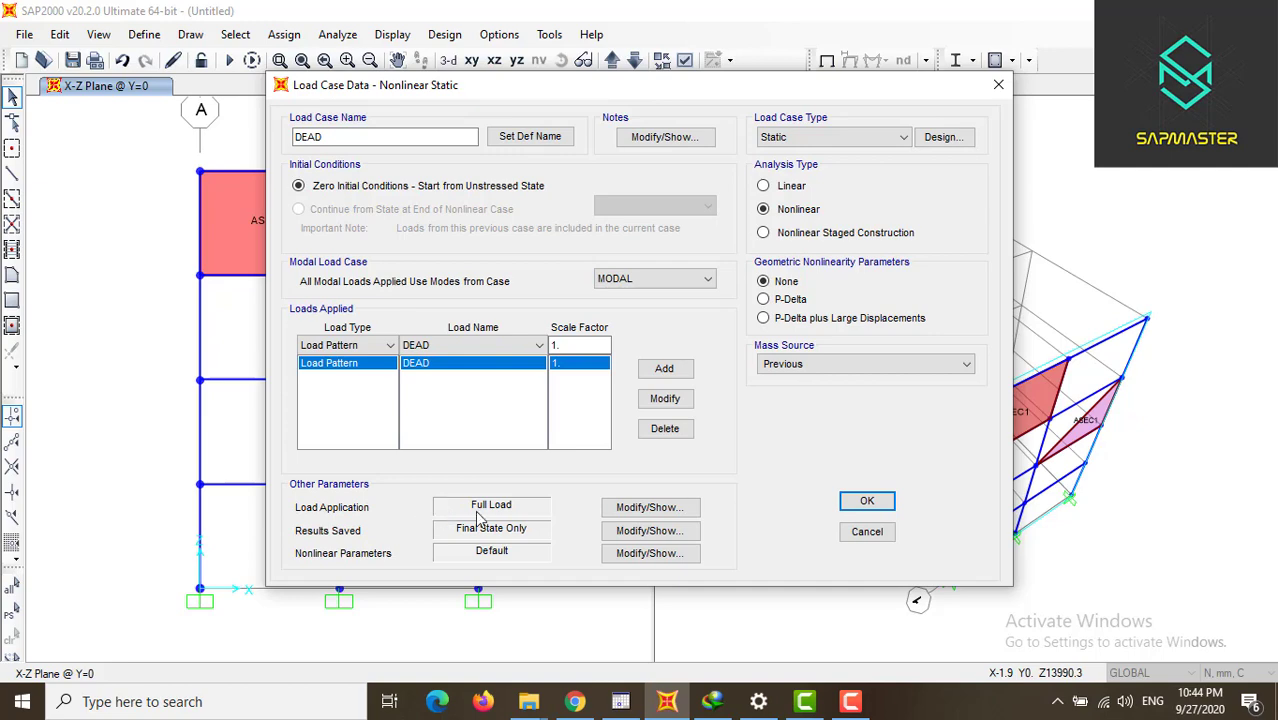
click(662, 509)
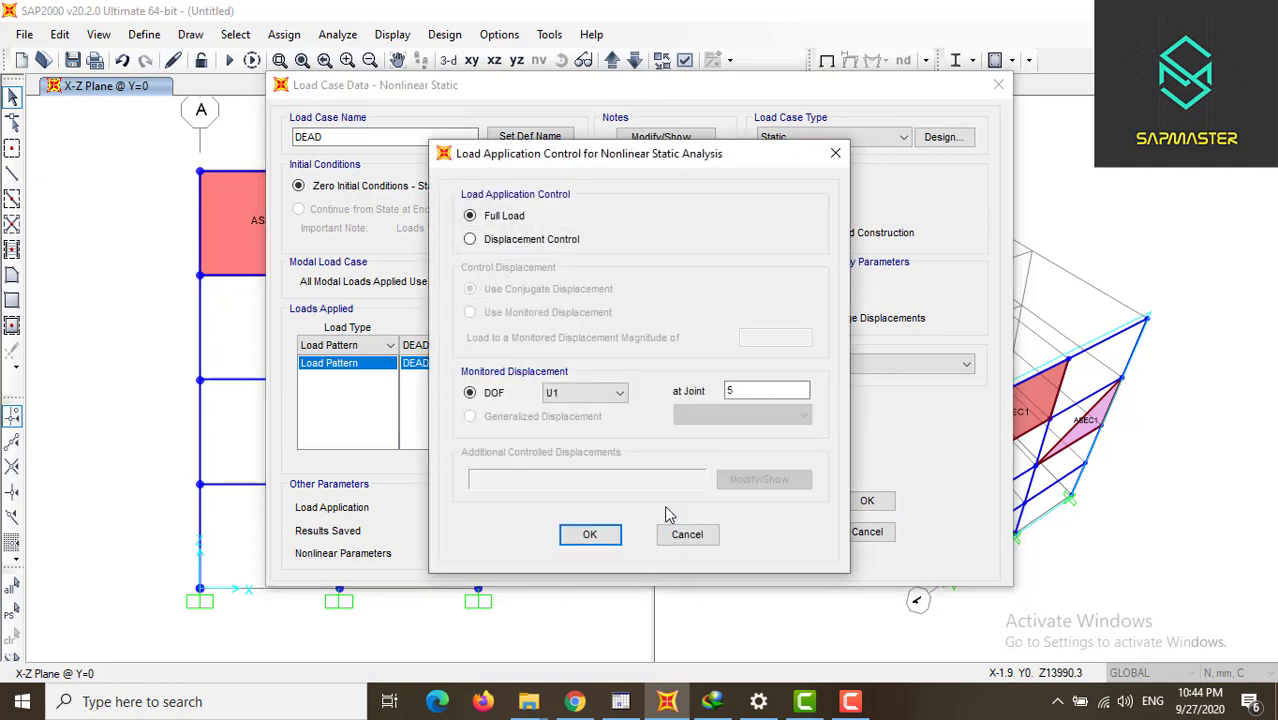
click(512, 239)
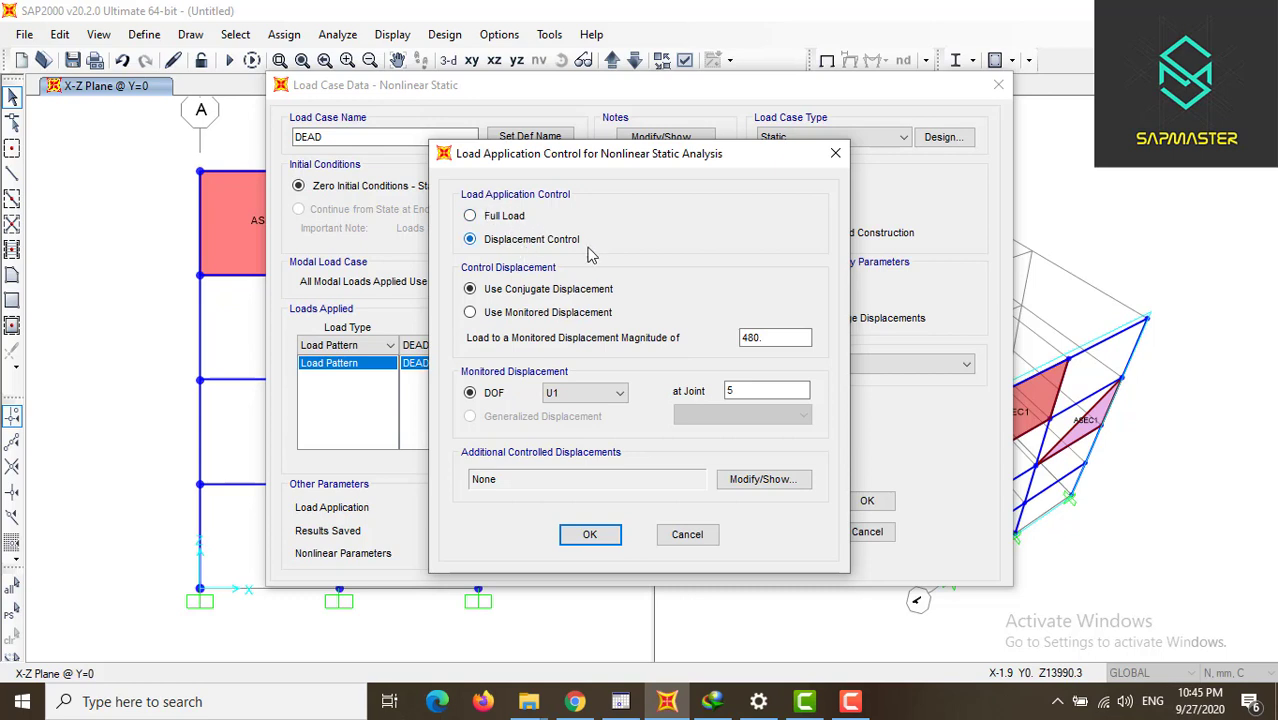
double_click(760, 338)
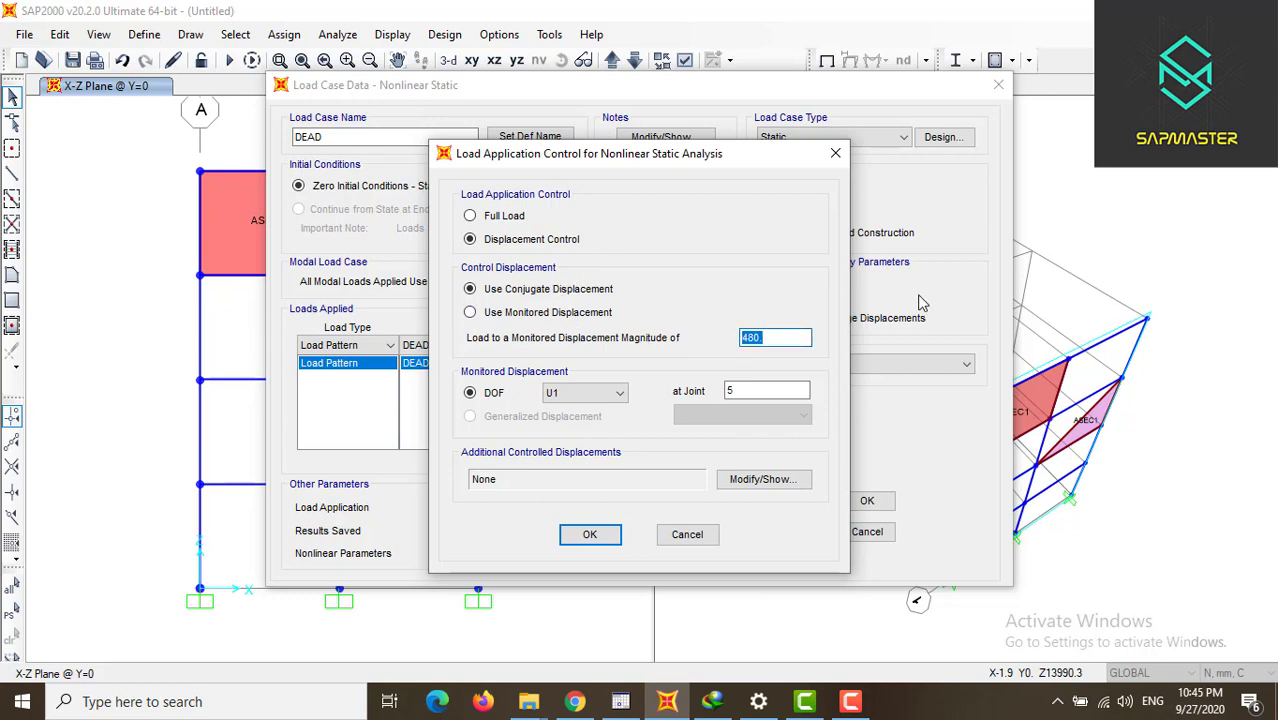
text(40)
click(588, 533)
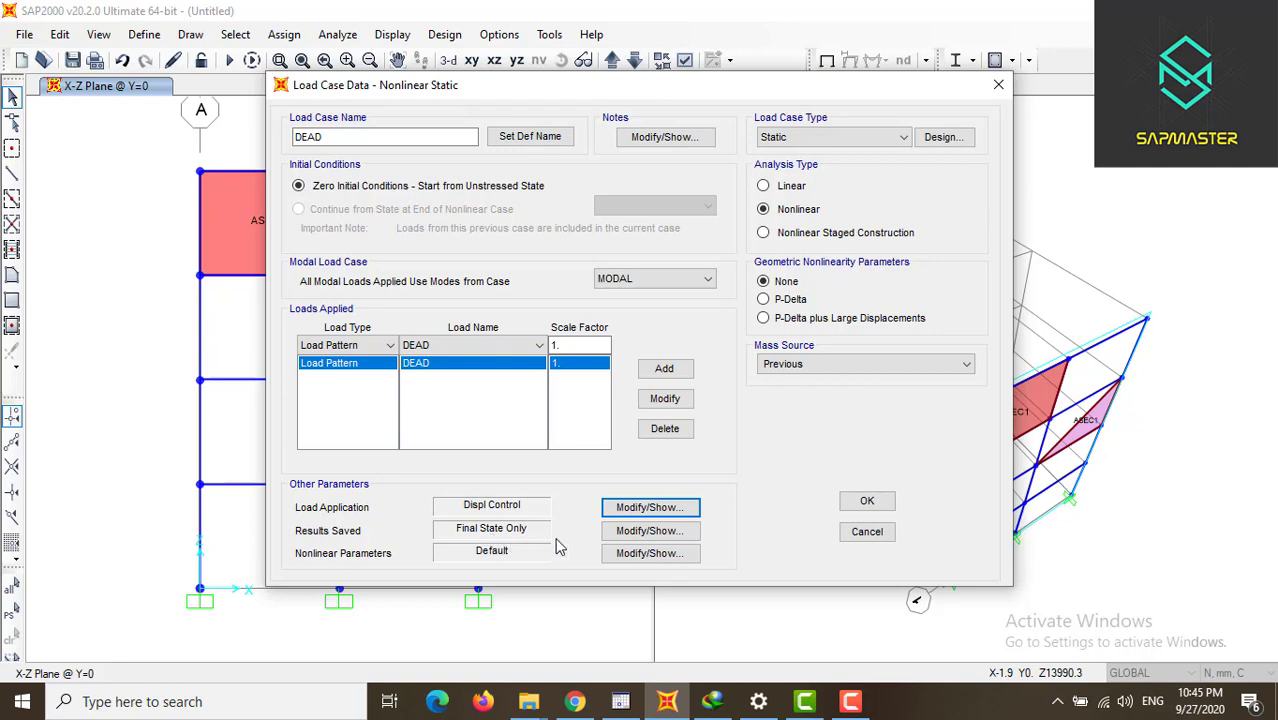
- Set the results saved for the nonlinear DEAD load case to Multiple States and accept
click(606, 522)
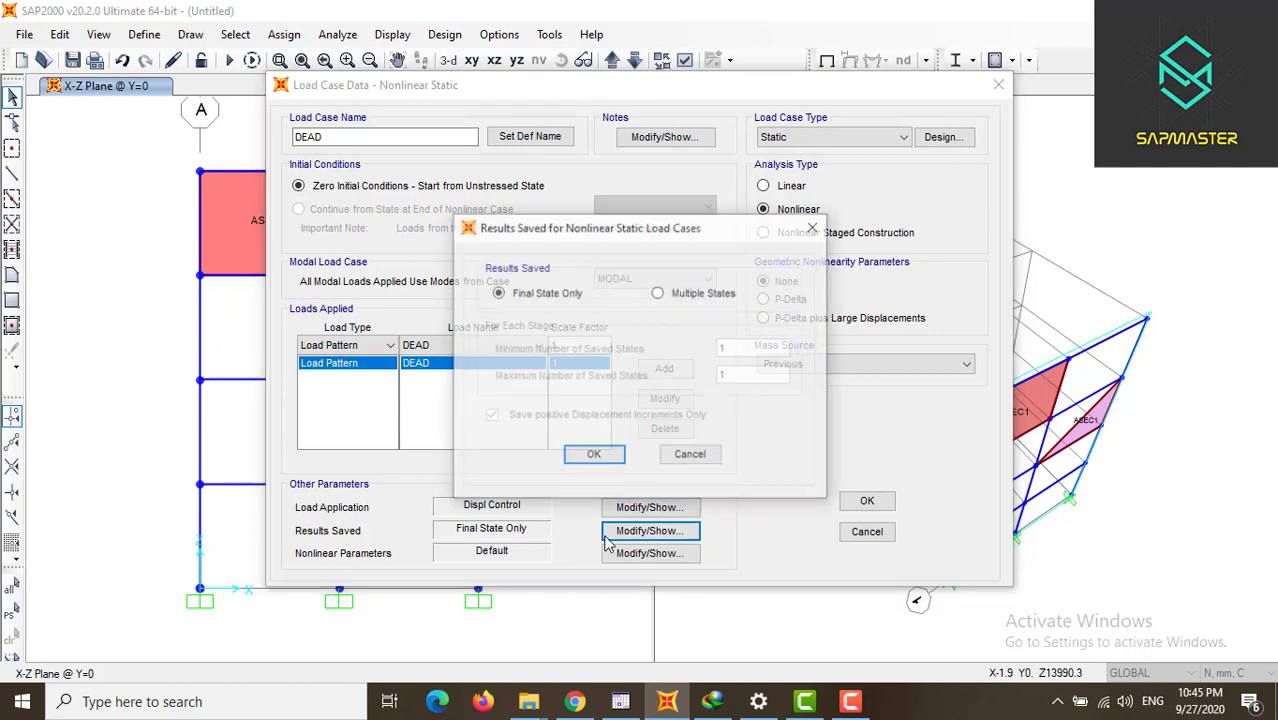
click(680, 296)
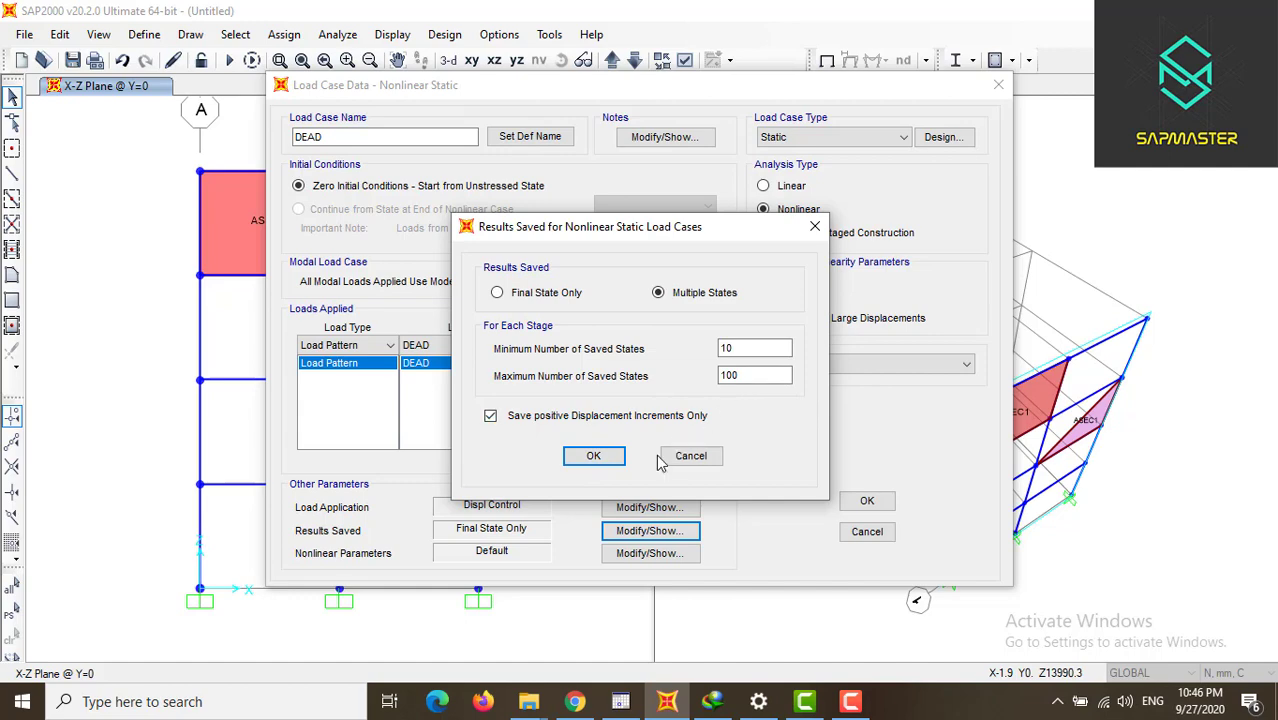
click(596, 456)
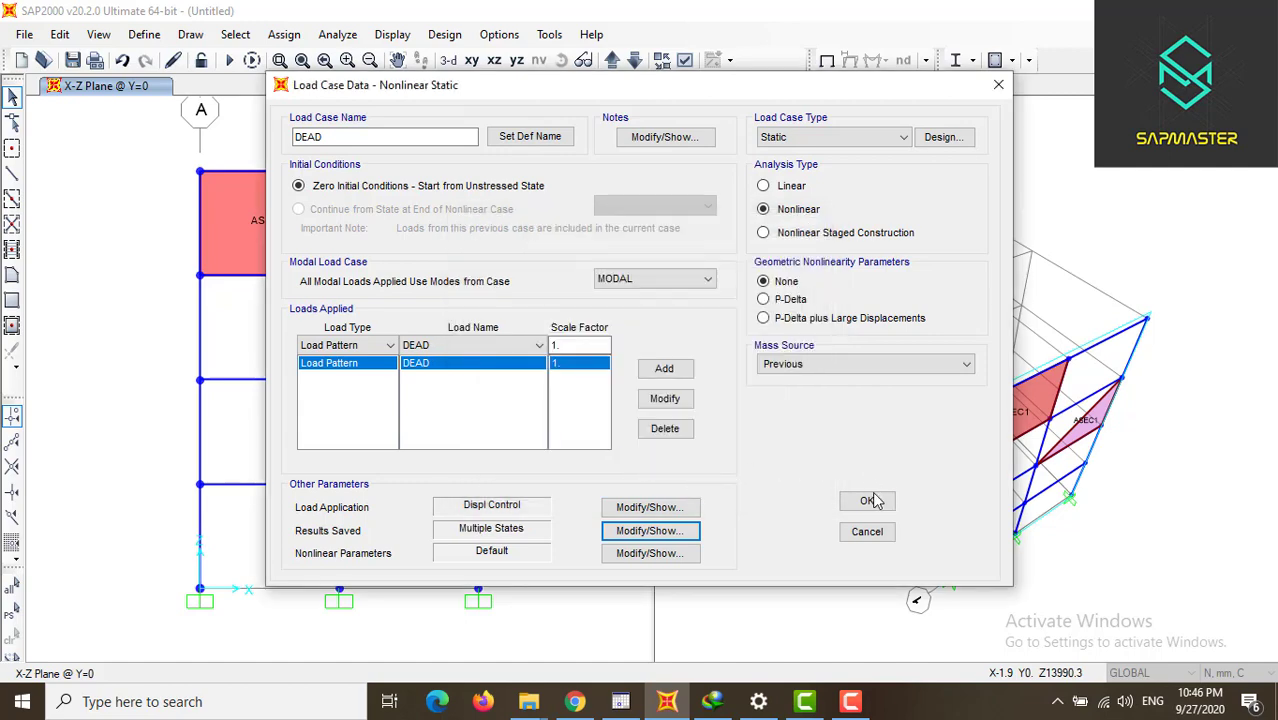
- Return the DEAD load case's analysis type to Linear and accept the load case definitions
click(792, 187)
click(867, 378)
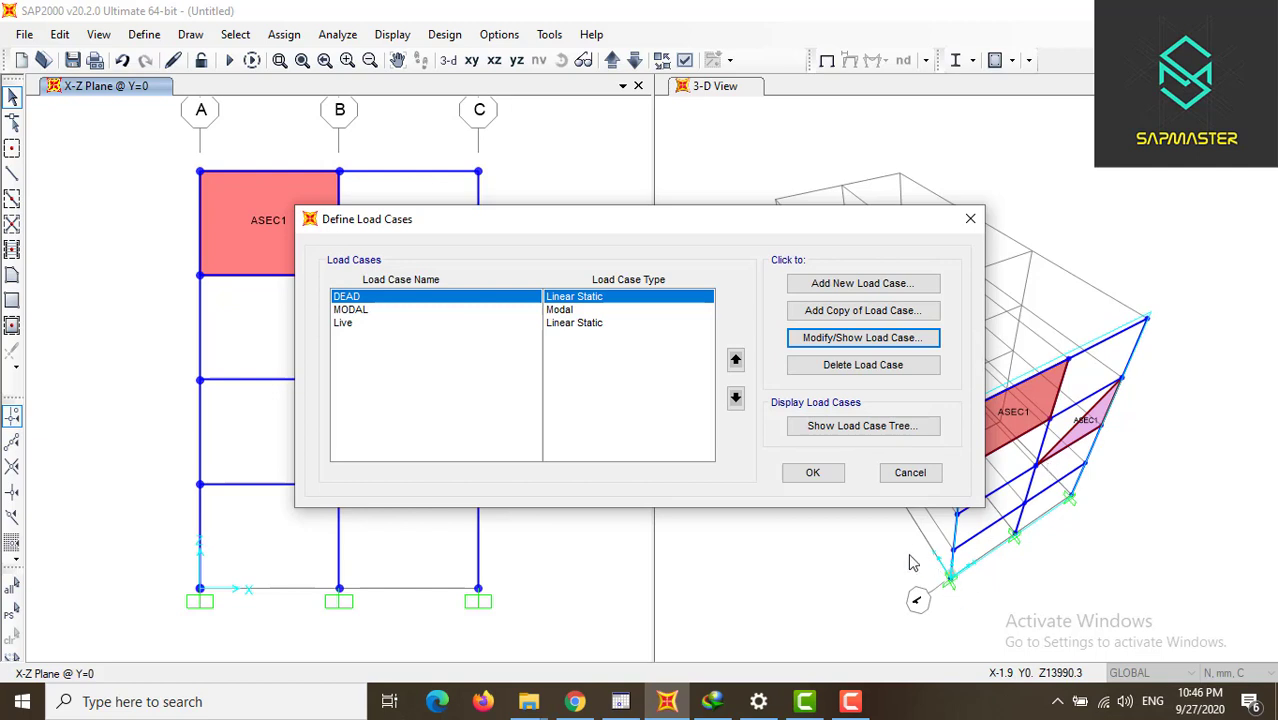
click(812, 472)
- Inspect the assignment information of the top joint on grid line A, then close it
click(397, 200)
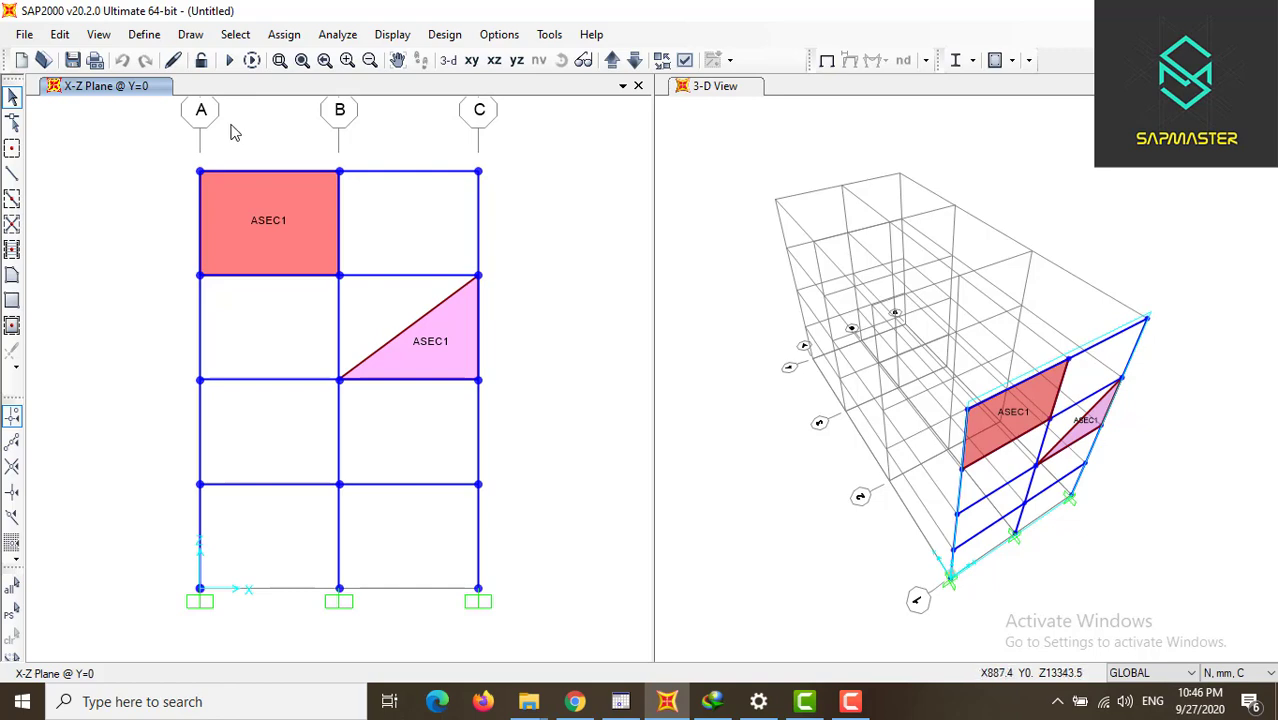
right_click(201, 174)
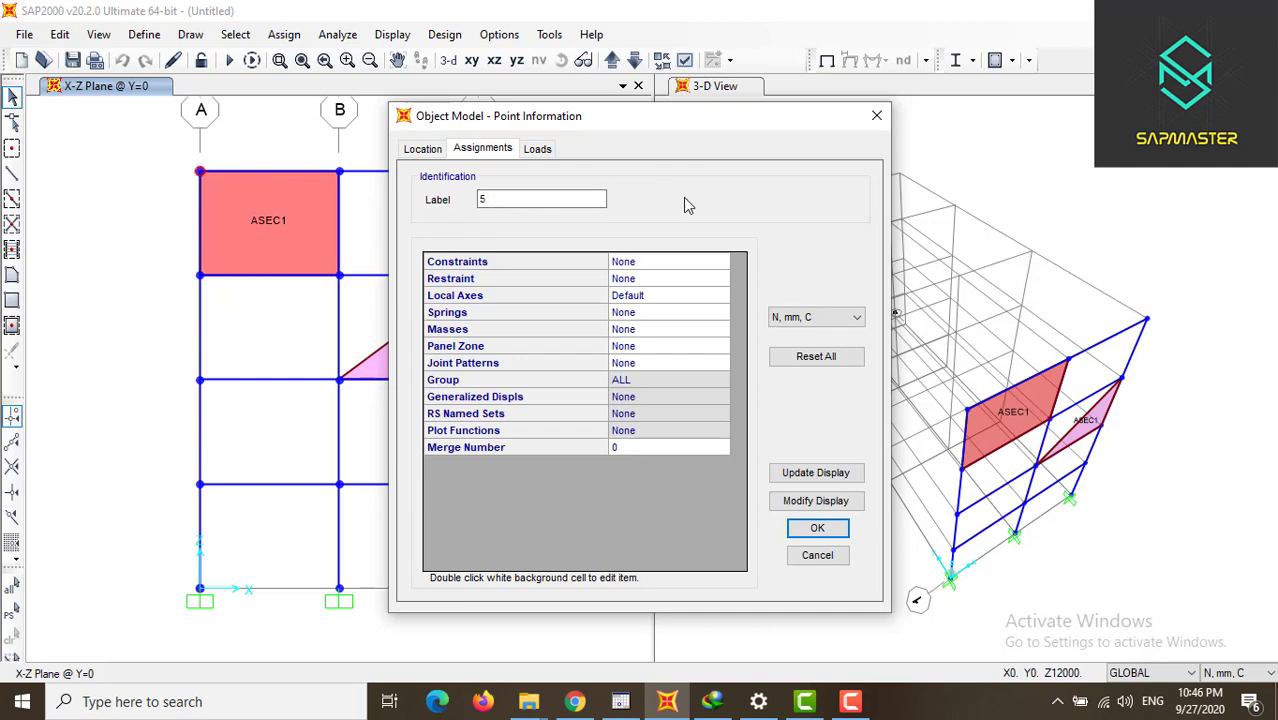
click(877, 118)
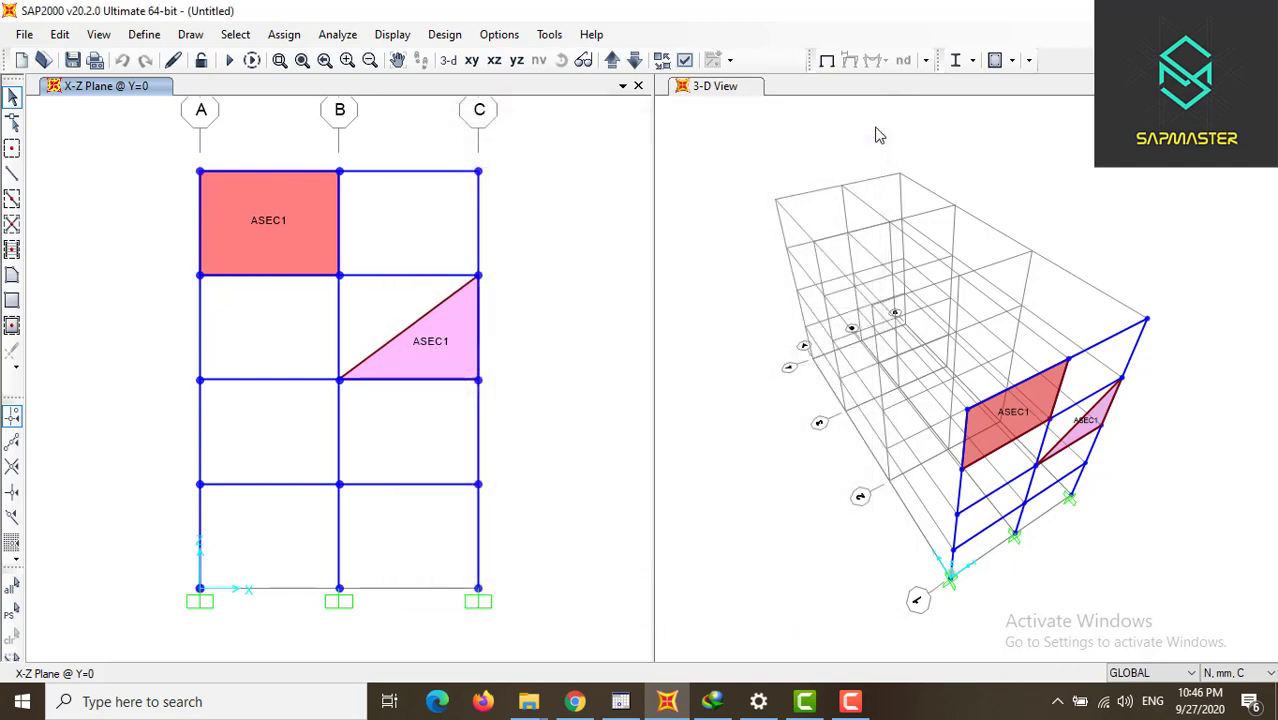
- Turn on joint labels in the display options and apply them to all windows
click(684, 61)
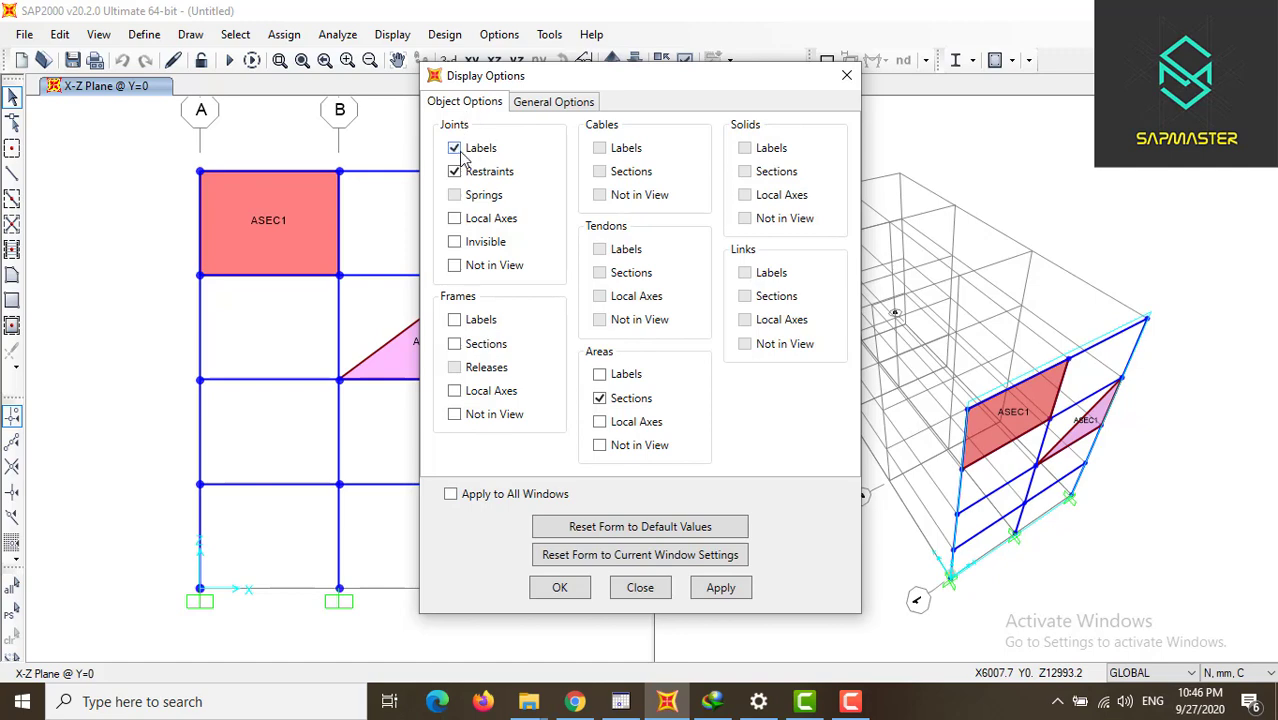
click(472, 495)
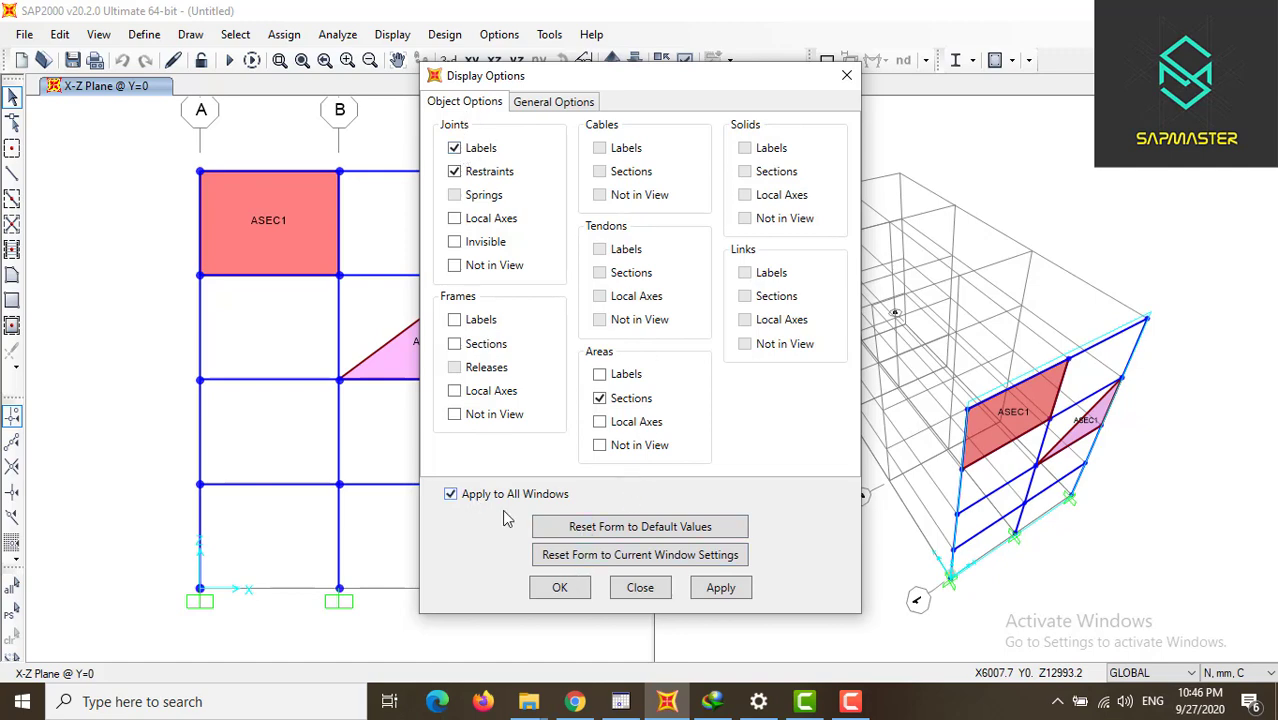
click(560, 590)
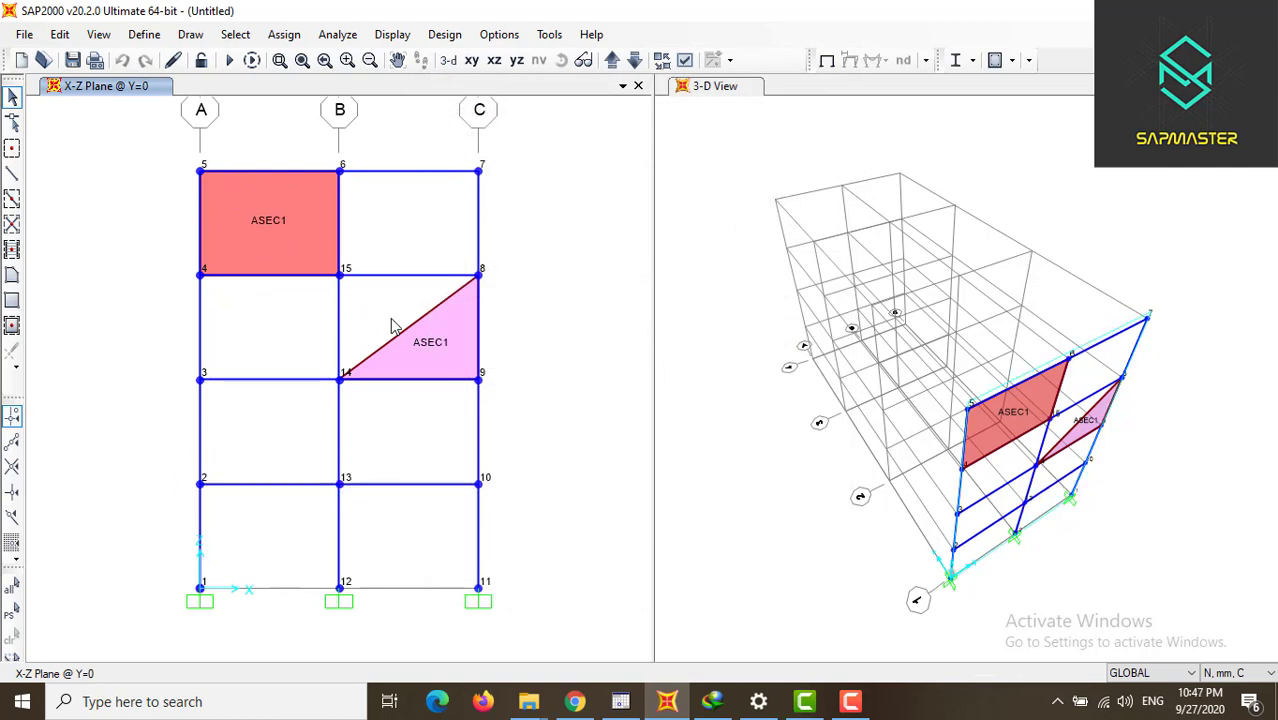
click(153, 33)
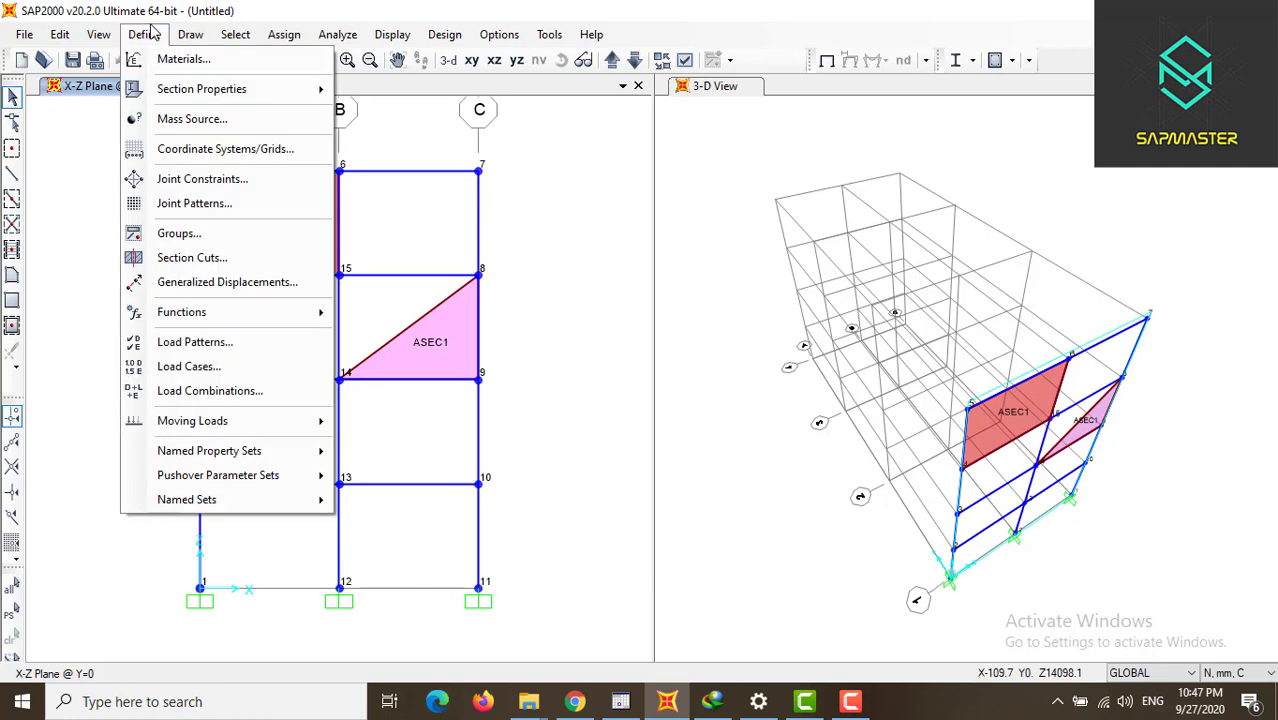
click(151, 33)
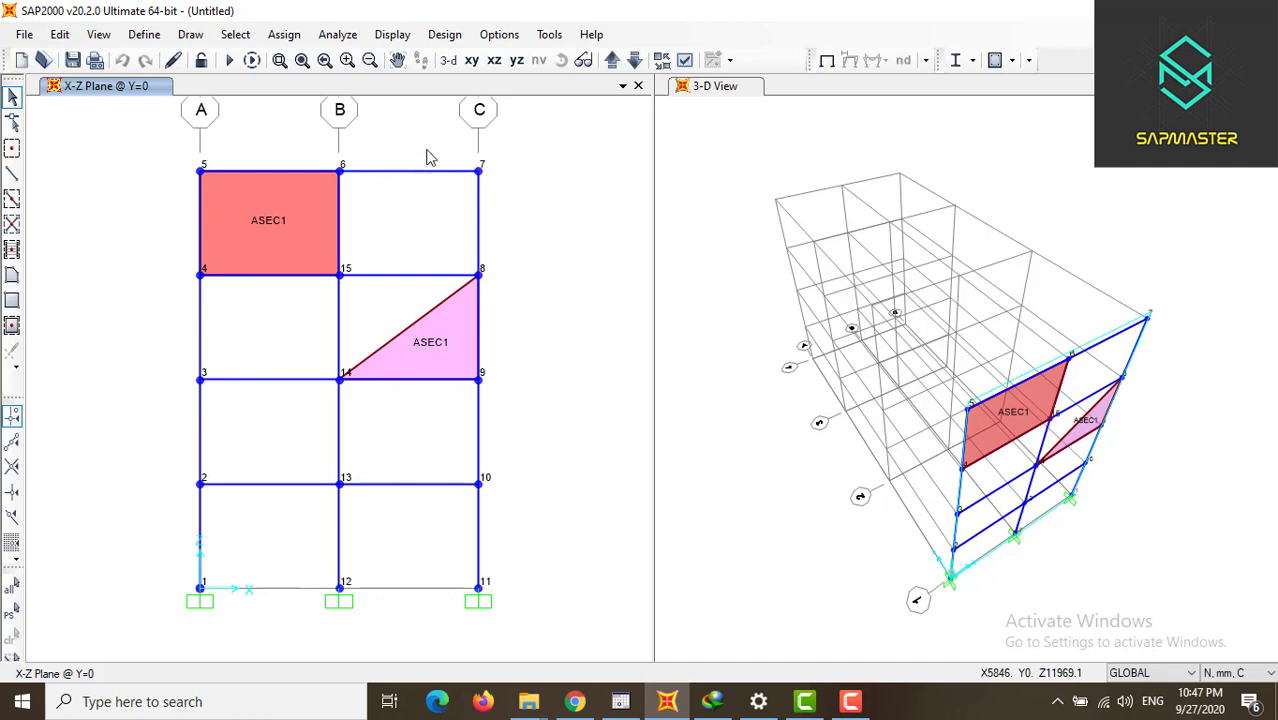
- Select all horizontal beams in both bays and assign them a uniform distributed gravity load of 50 N/mm in the DEAD pattern
drag(428, 148, 400, 197)
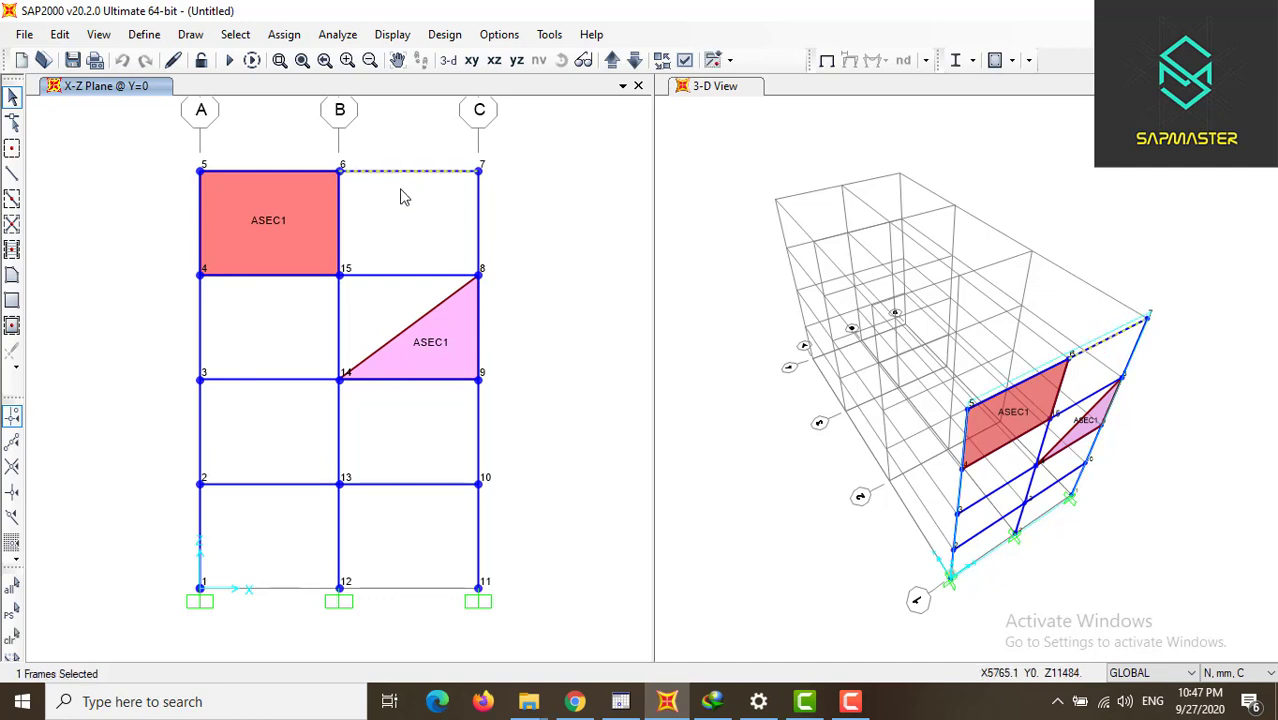
click(273, 173)
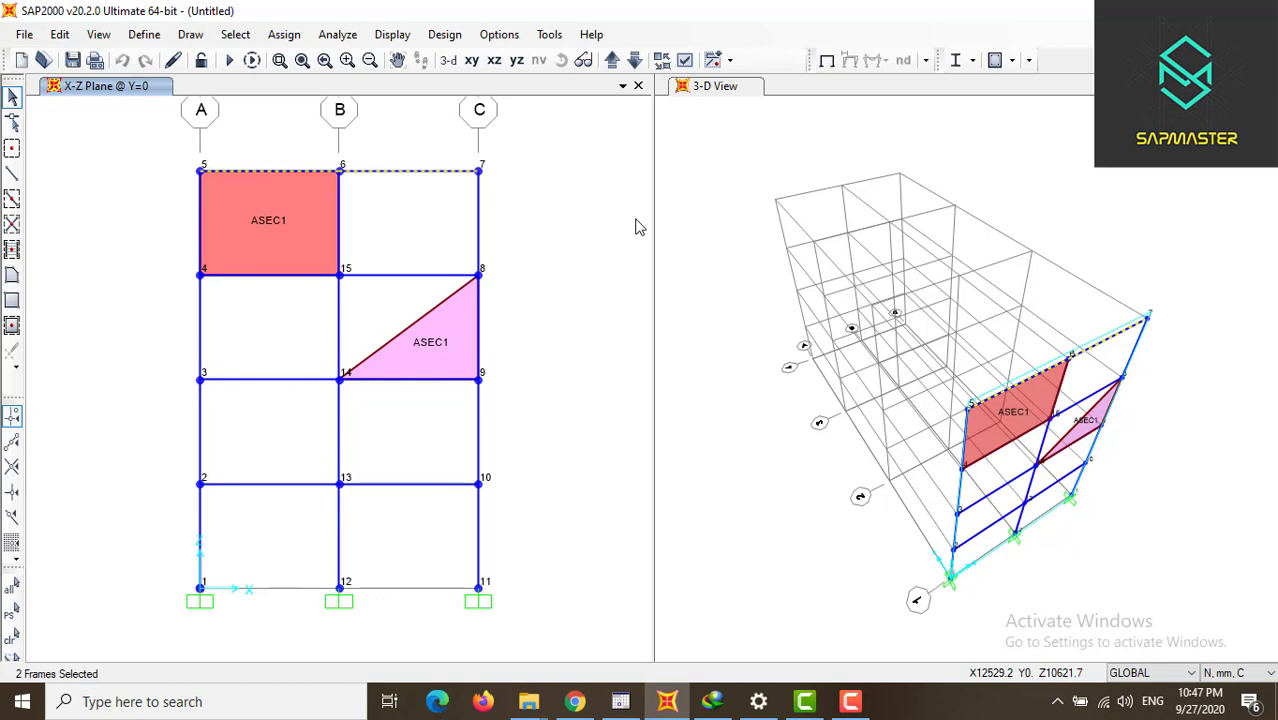
drag(448, 123, 397, 552)
drag(309, 122, 249, 568)
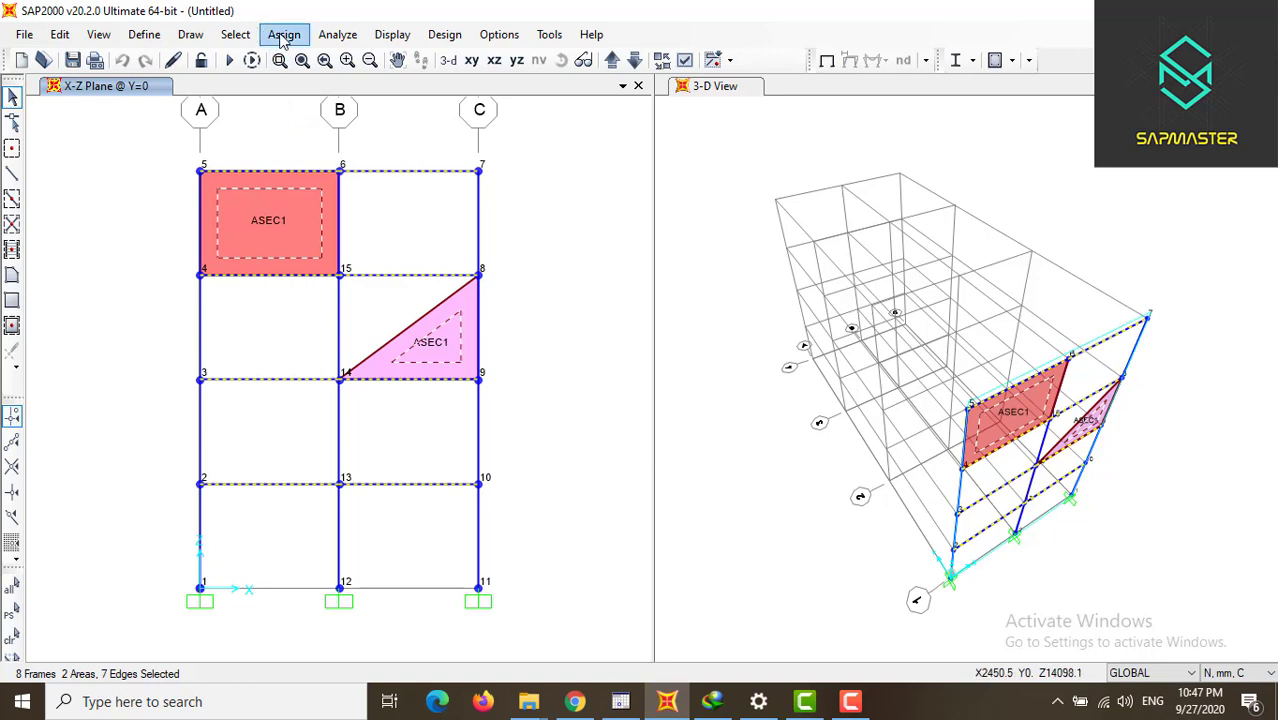
click(283, 36)
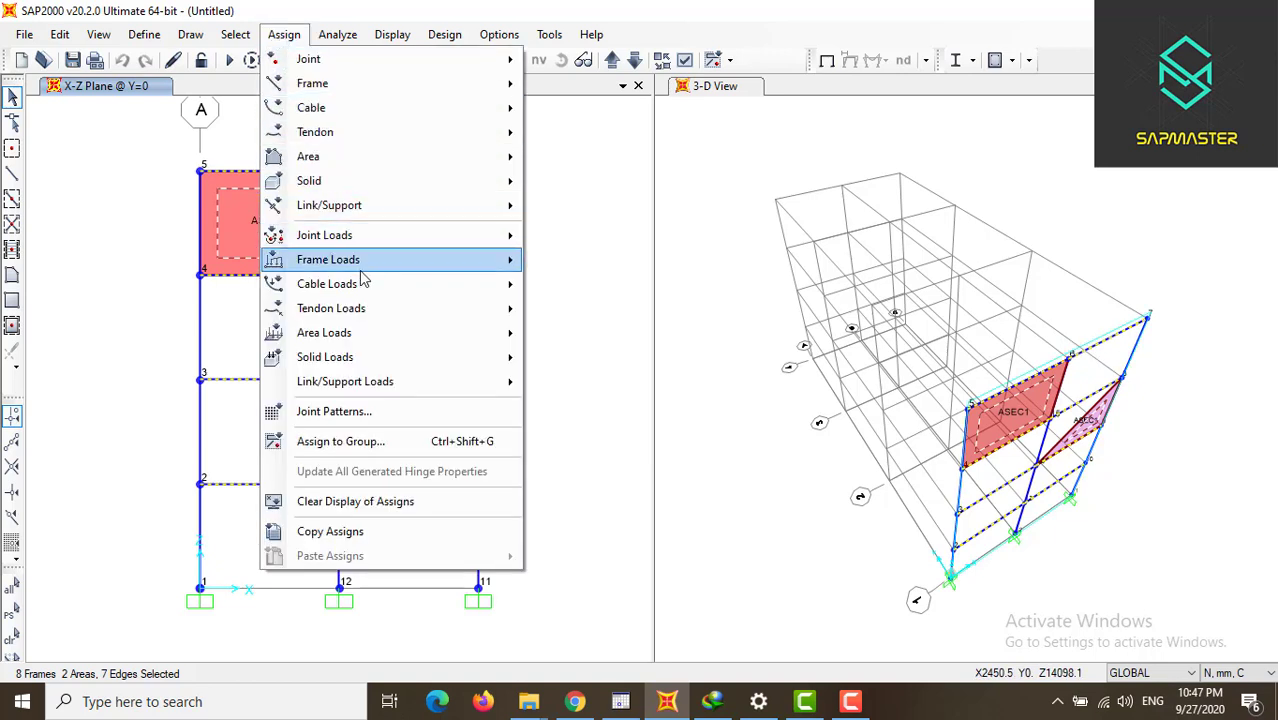
mouse_move(360, 275)
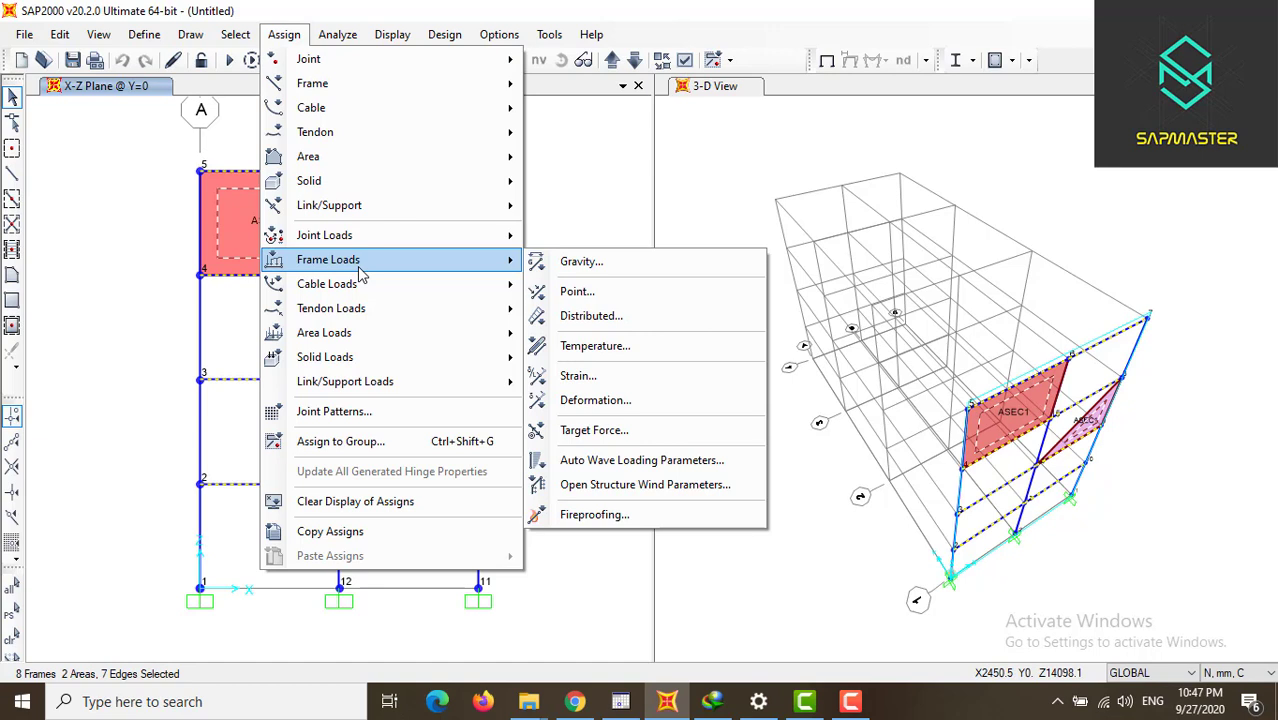
click(588, 316)
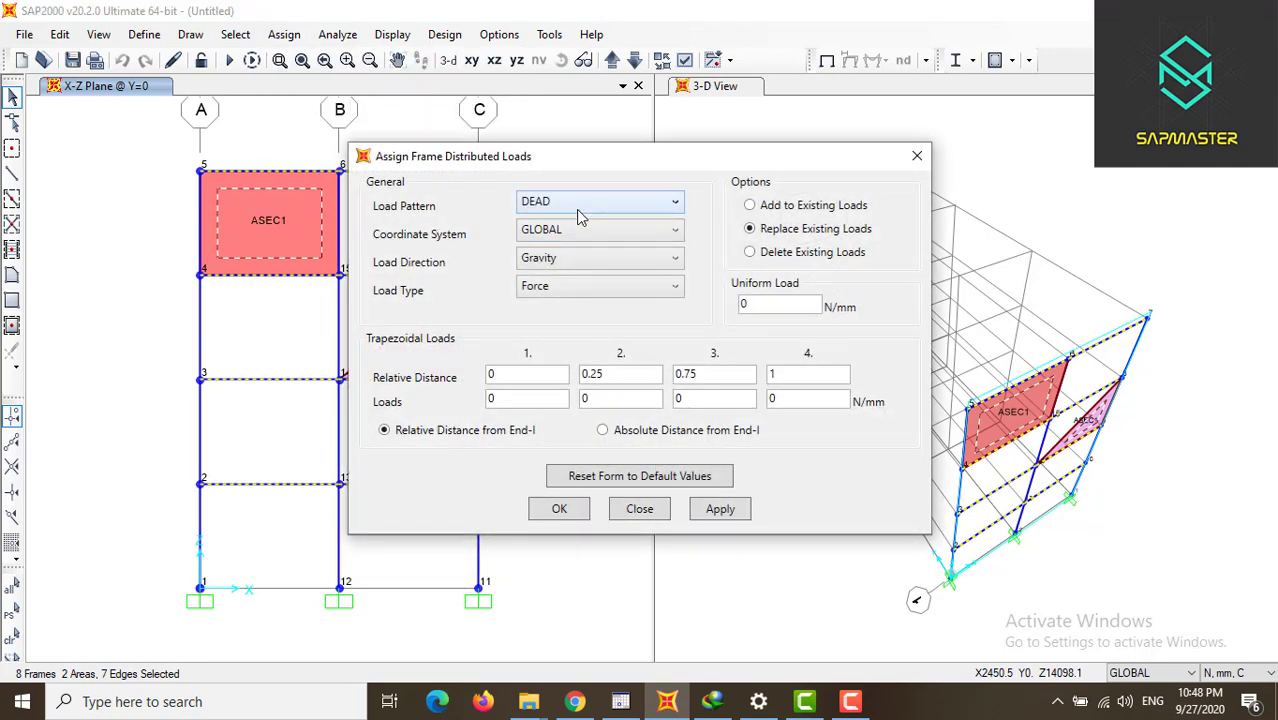
click(777, 304)
click(567, 512)
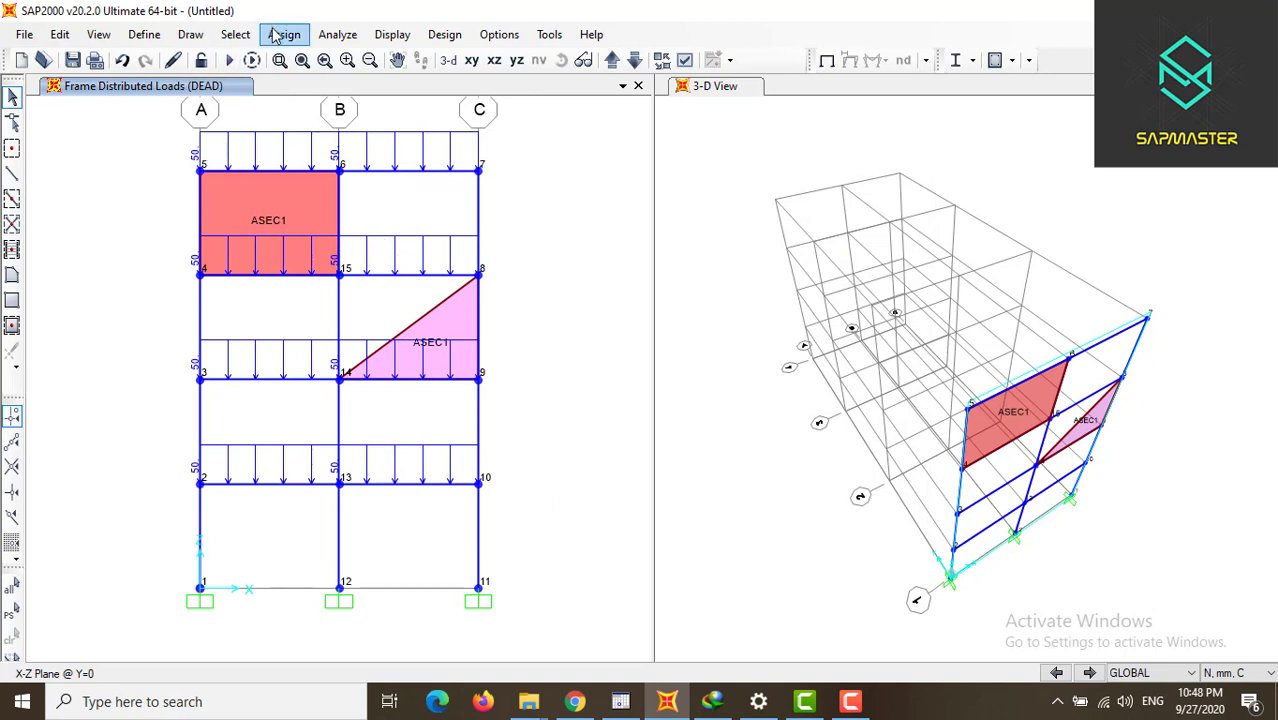
- Select all the horizontal beams again in both bays of the X-Z elevation
drag(410, 148, 348, 530)
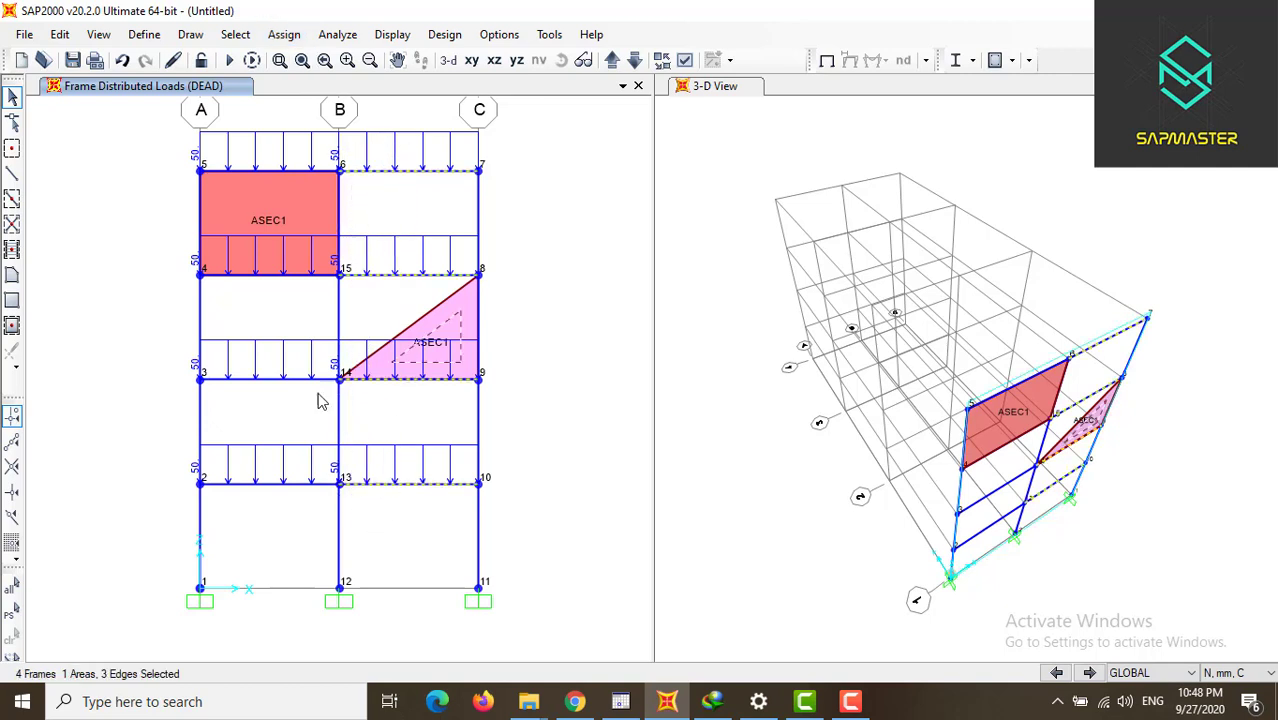
drag(290, 113, 241, 535)
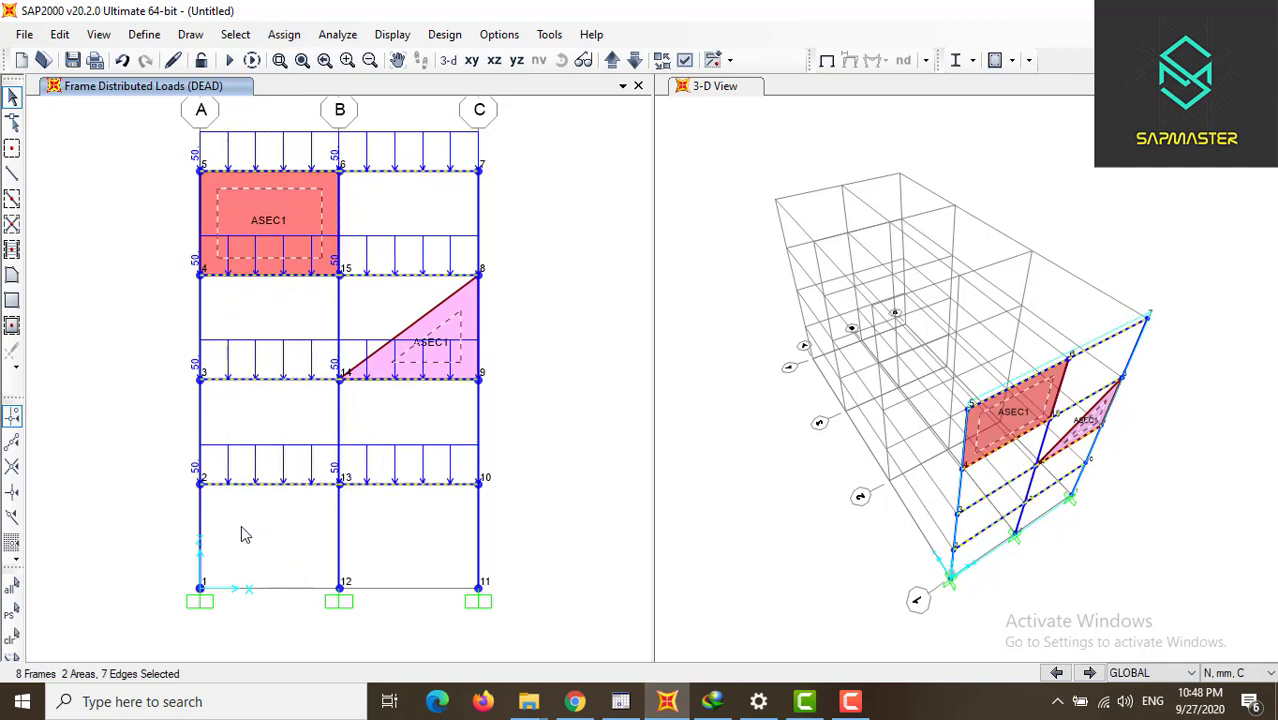
click(288, 35)
mouse_move(505, 260)
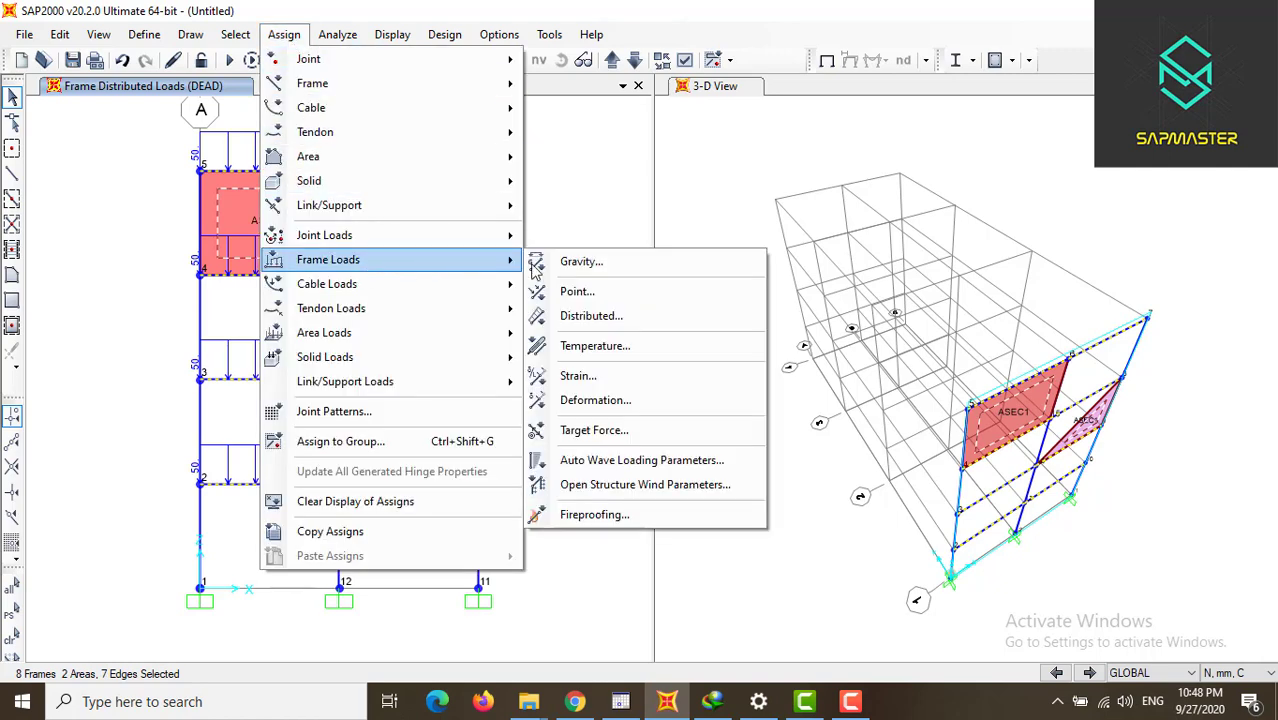
click(545, 261)
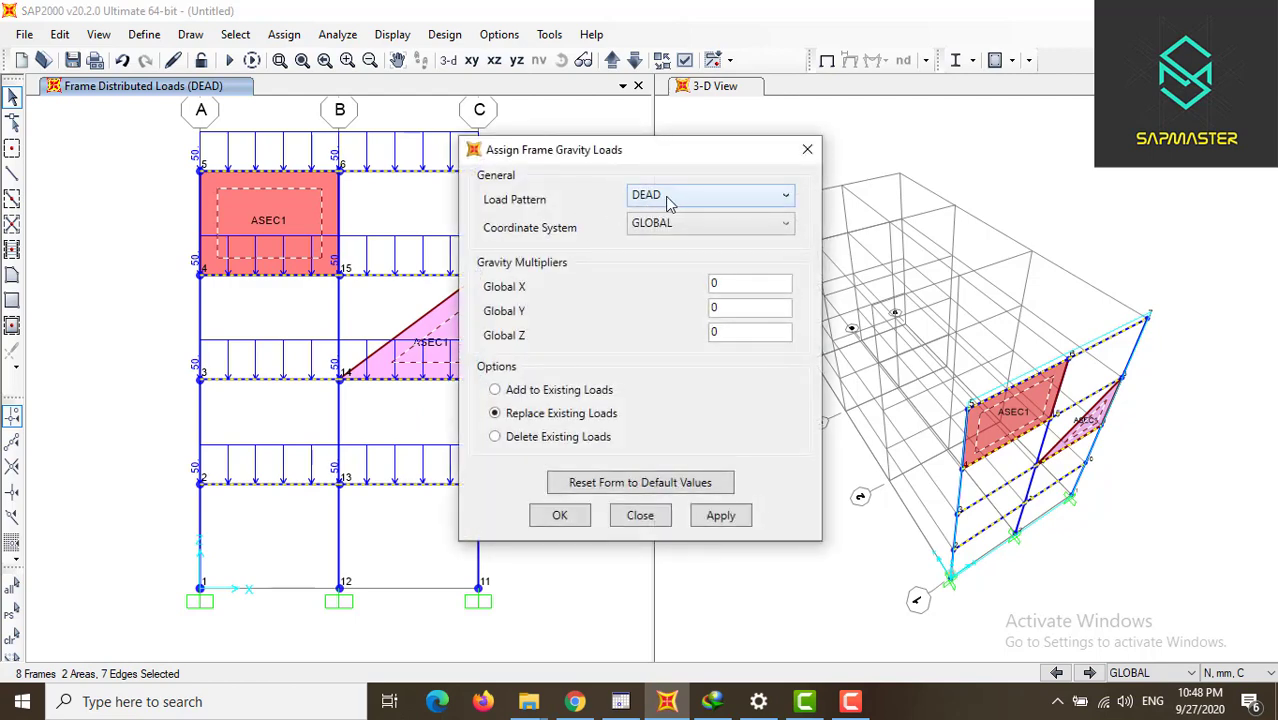
click(807, 149)
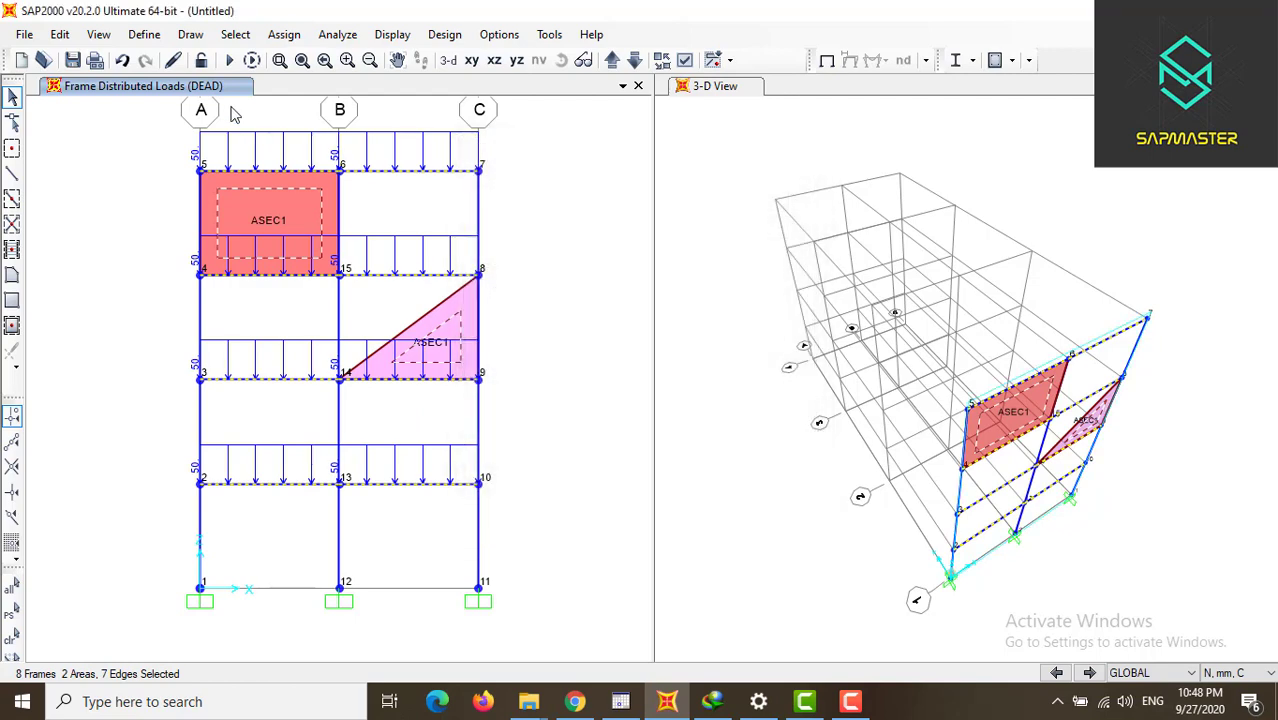
- Assign the selected beams a uniform distributed gravity load of 20 N/mm in the Live pattern, replacing existing loads
click(285, 34)
mouse_move(505, 260)
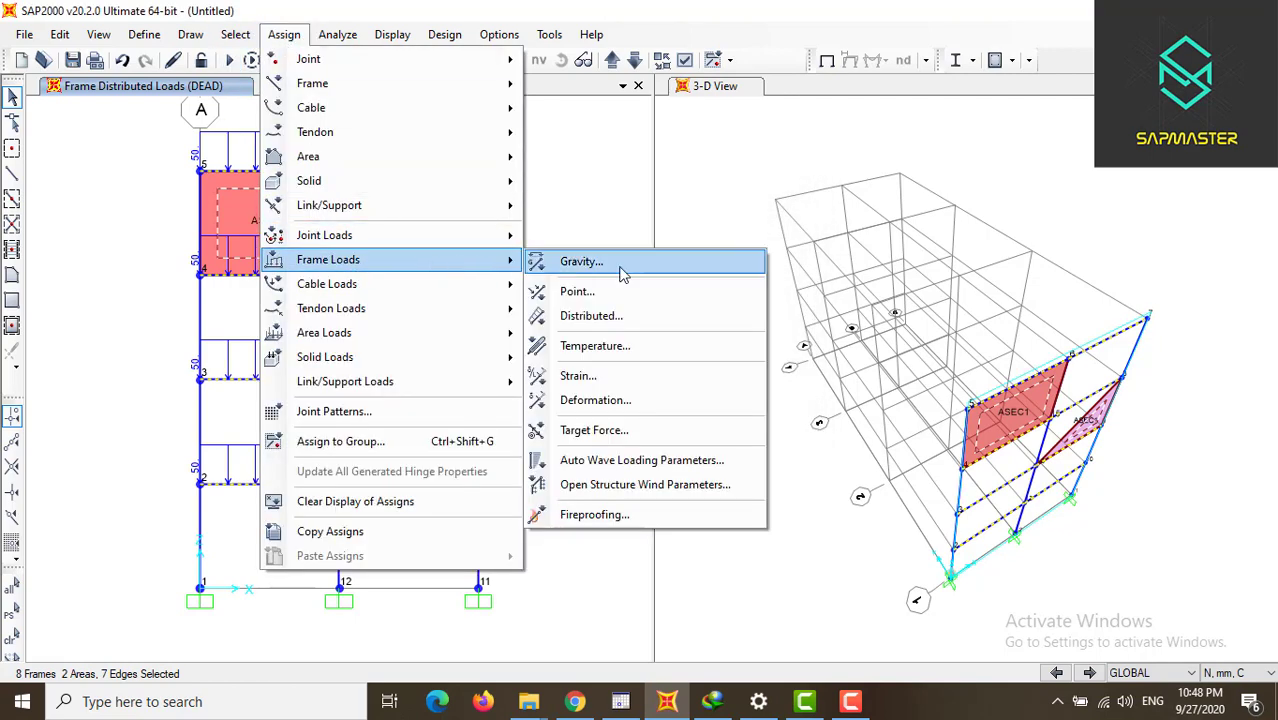
click(641, 320)
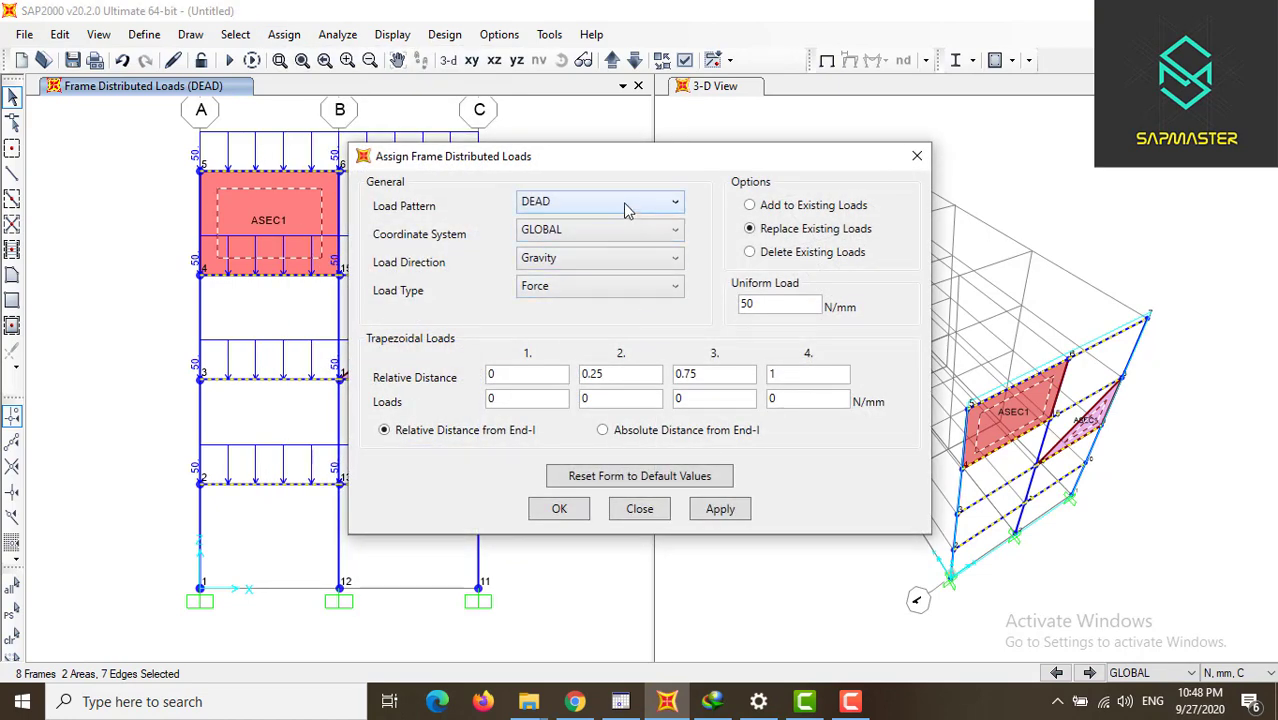
click(626, 210)
click(590, 244)
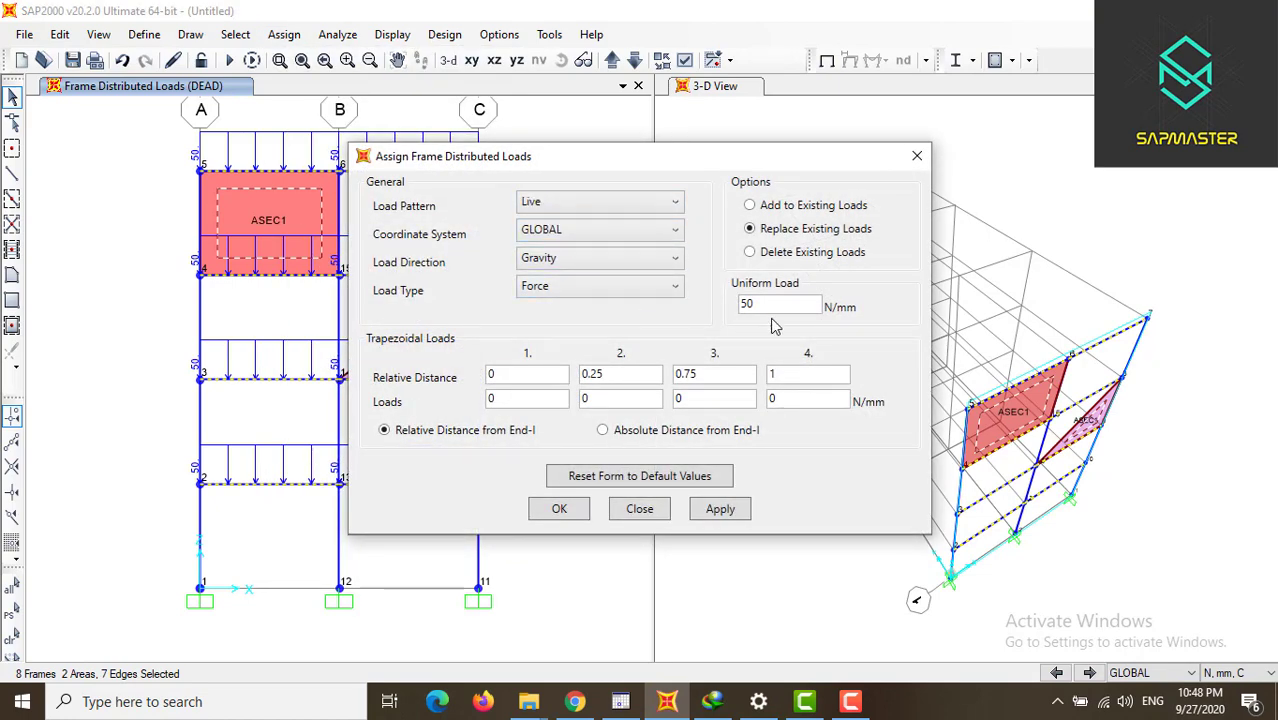
drag(768, 306, 620, 302)
text(2)
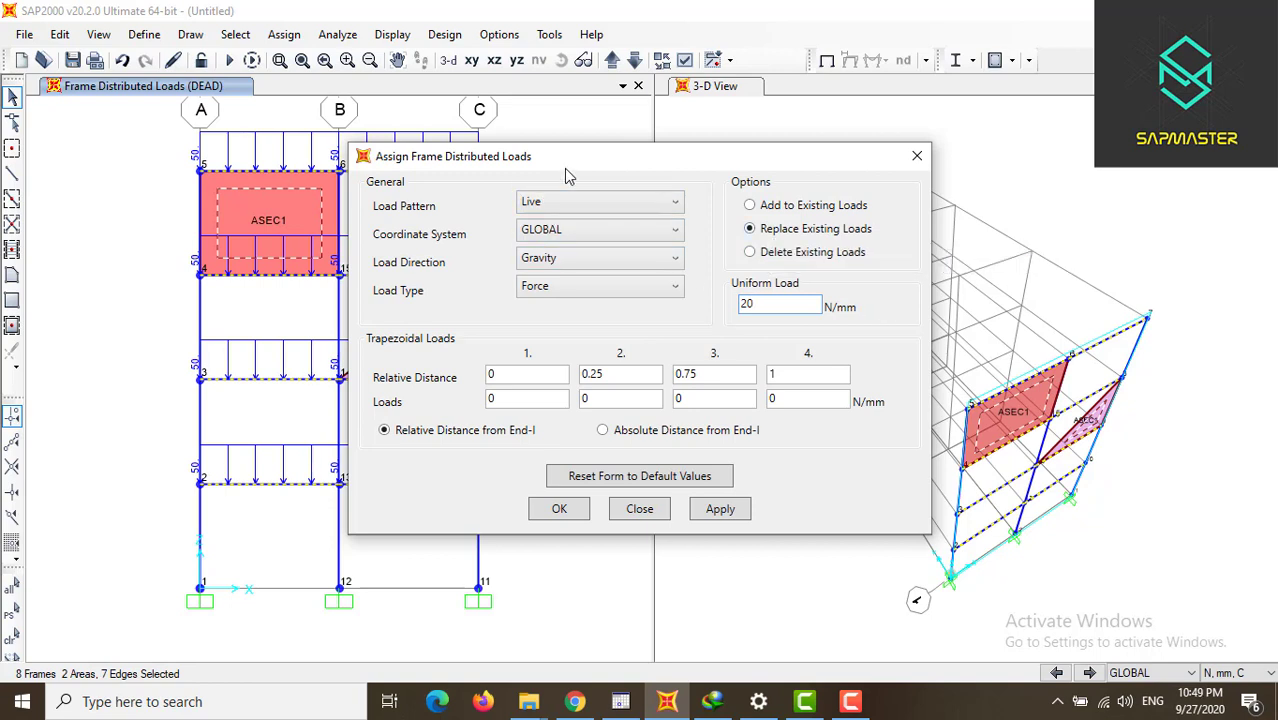
click(562, 511)
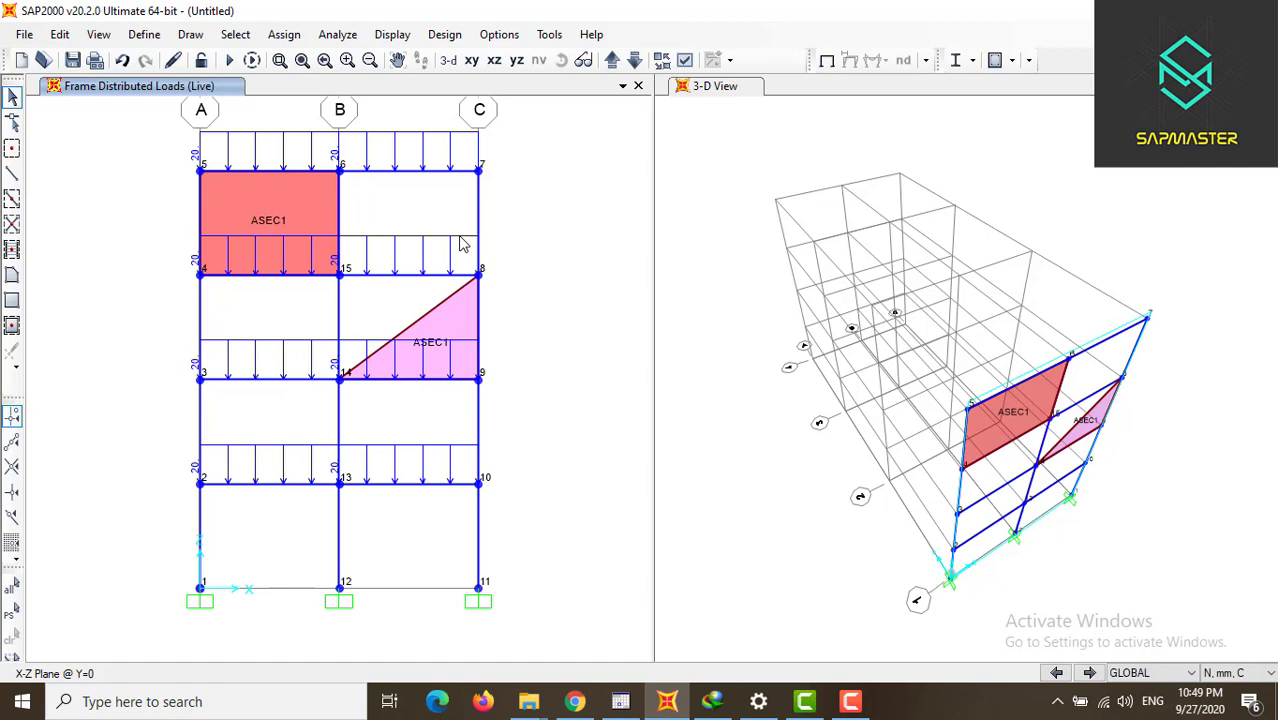
- Inspect the load assignments of the top beam between grid lines B and C, then close its information
click(405, 172)
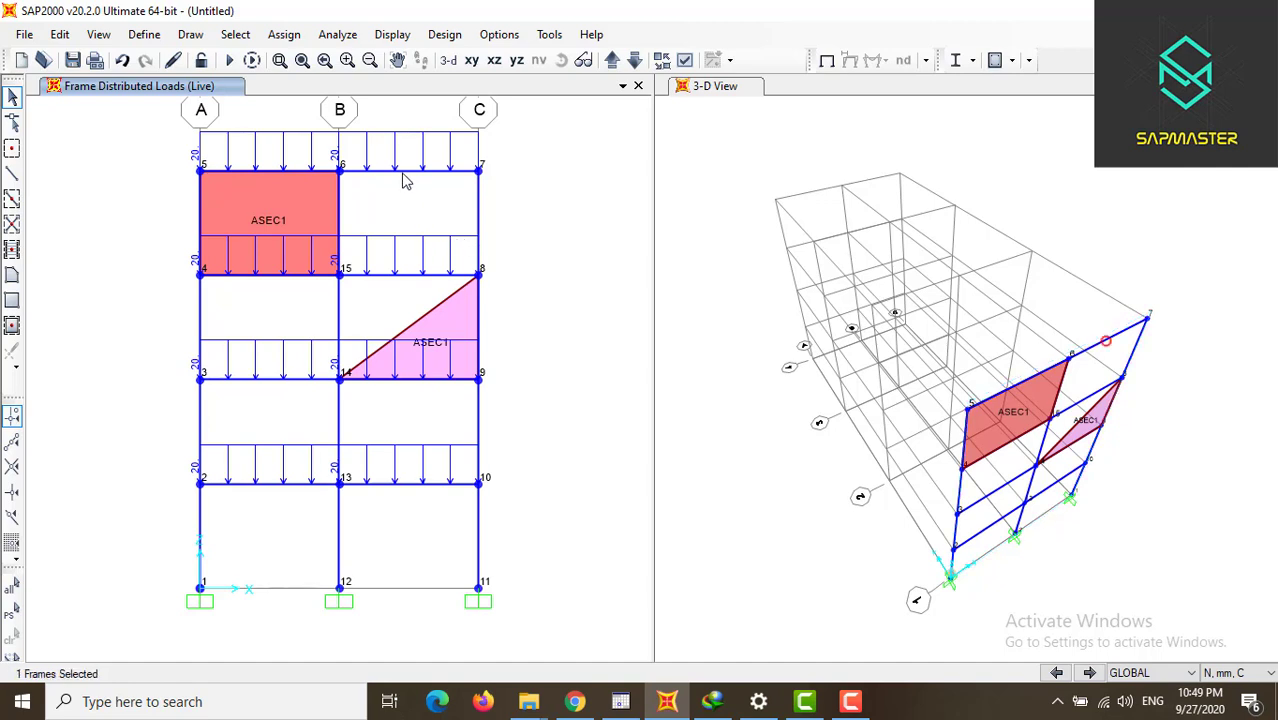
right_click(405, 176)
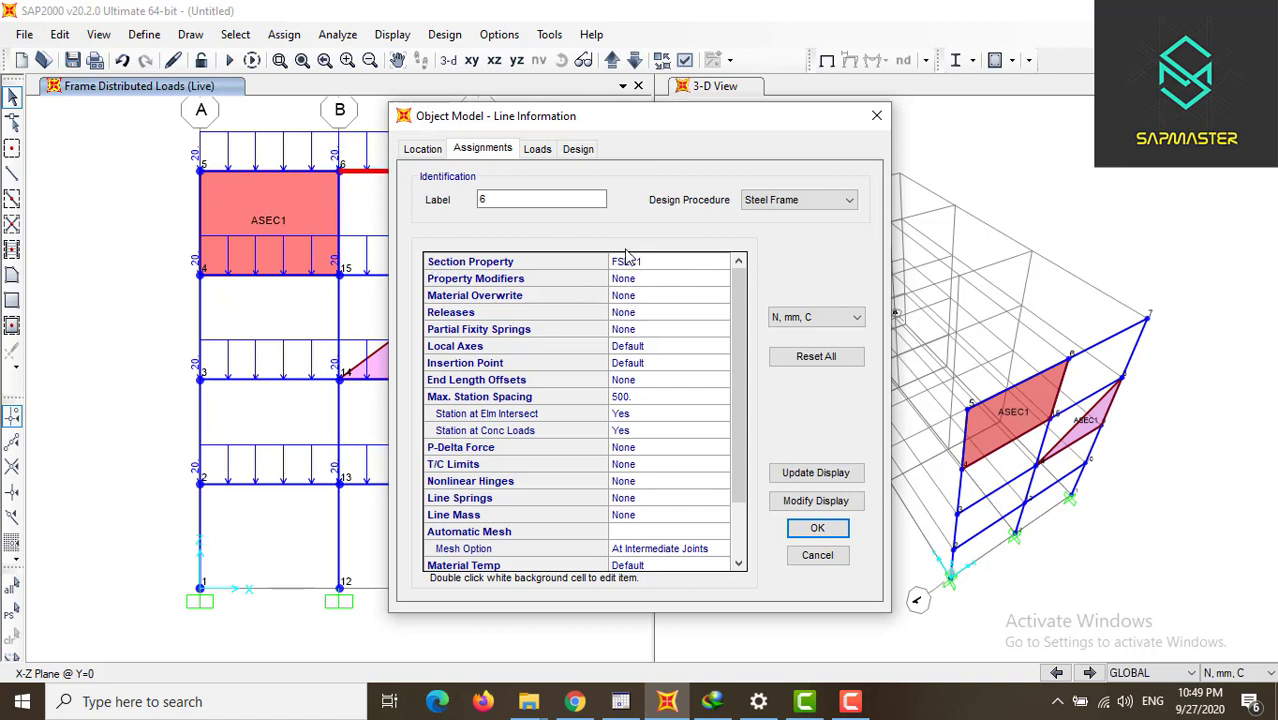
click(538, 152)
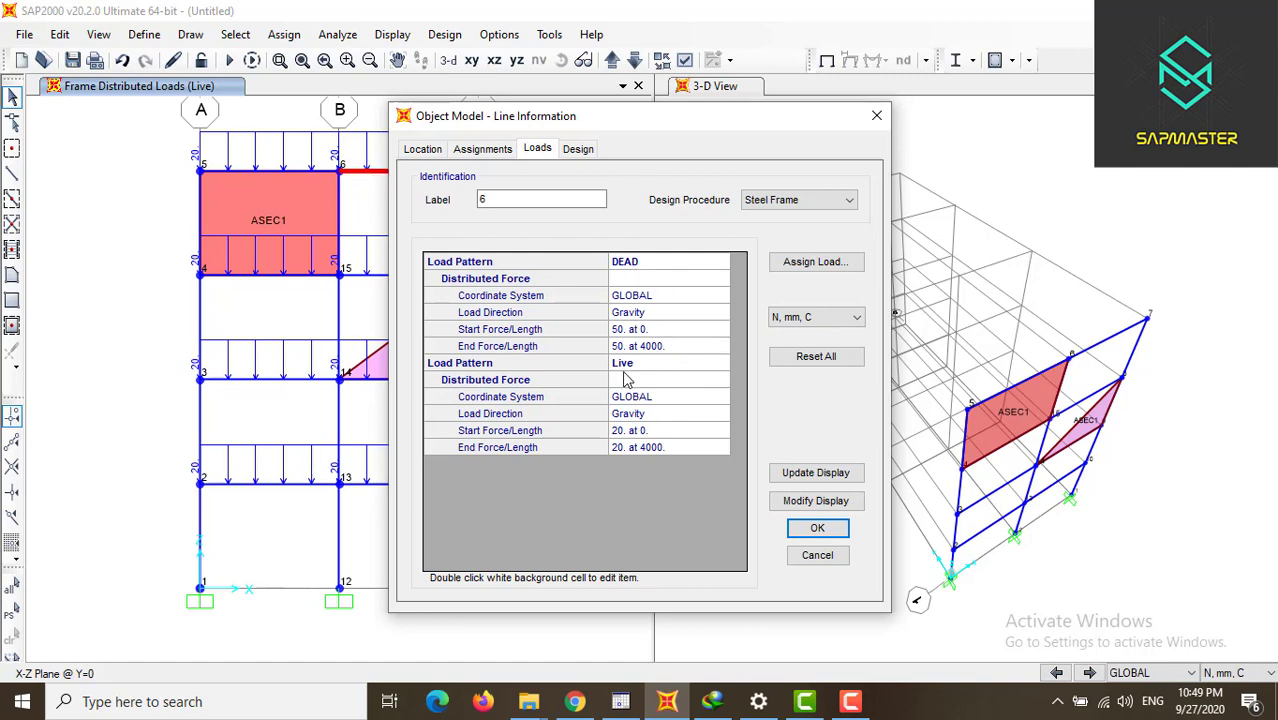
click(816, 528)
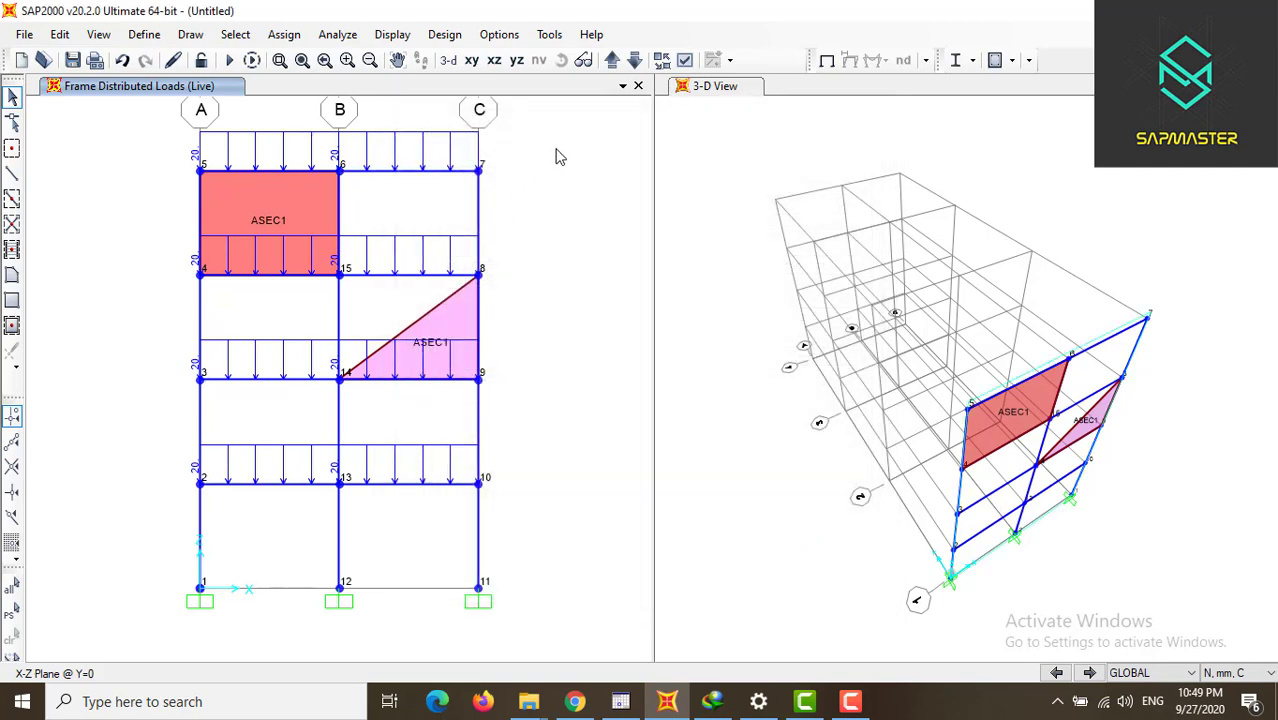
- Select all columns on grid lines A, B and C at every storey and assign them the W10X49 frame section
drag(556, 149, 566, 446)
drag(506, 209, 166, 250)
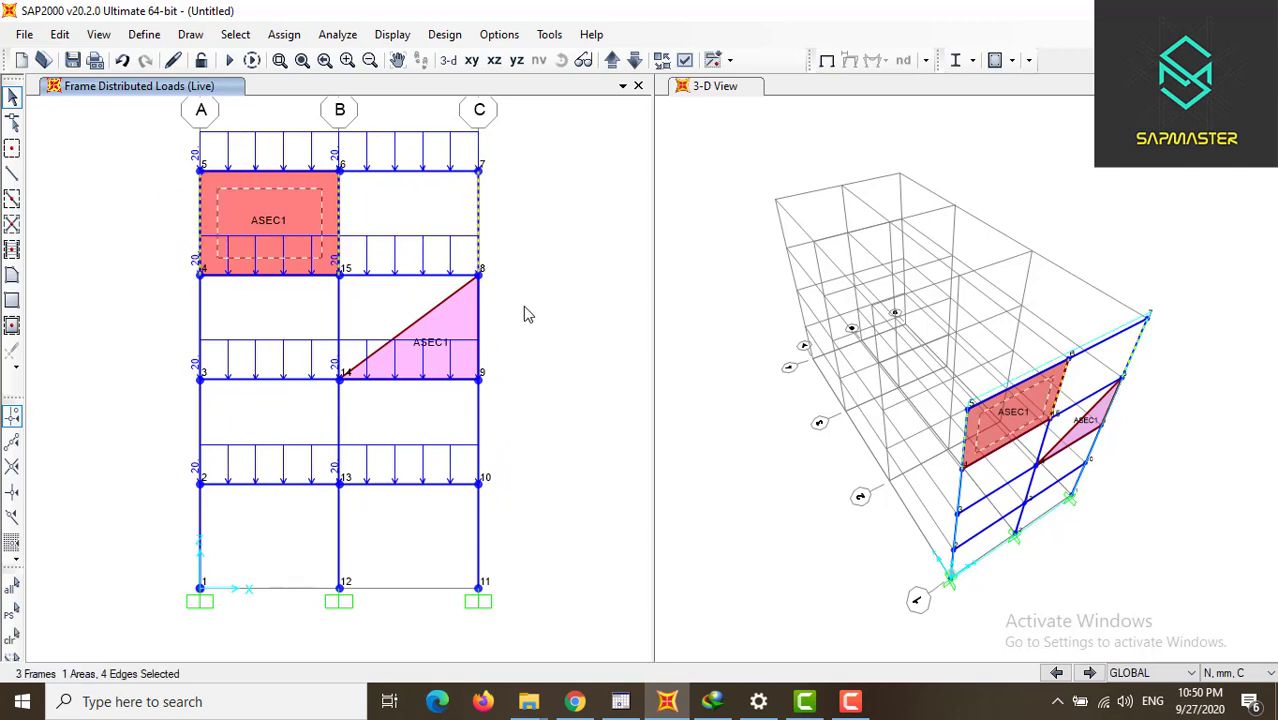
drag(523, 306, 116, 364)
drag(520, 406, 84, 444)
drag(550, 524, 116, 561)
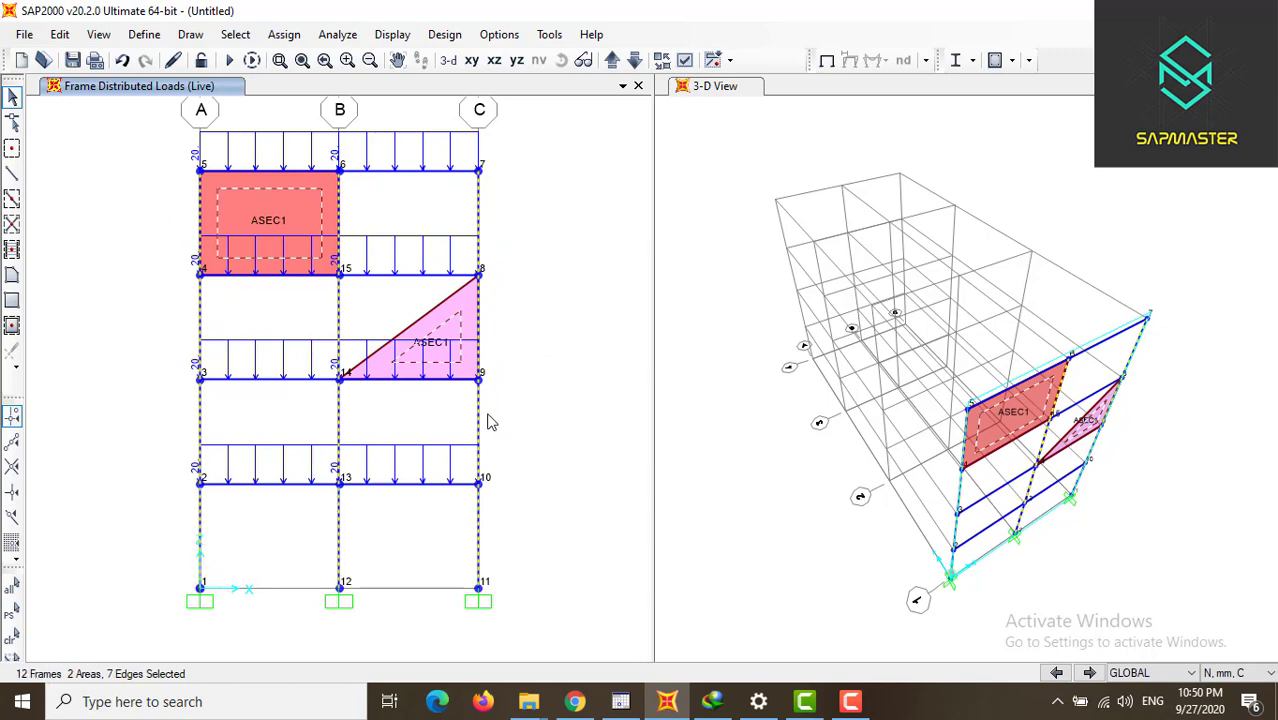
click(285, 35)
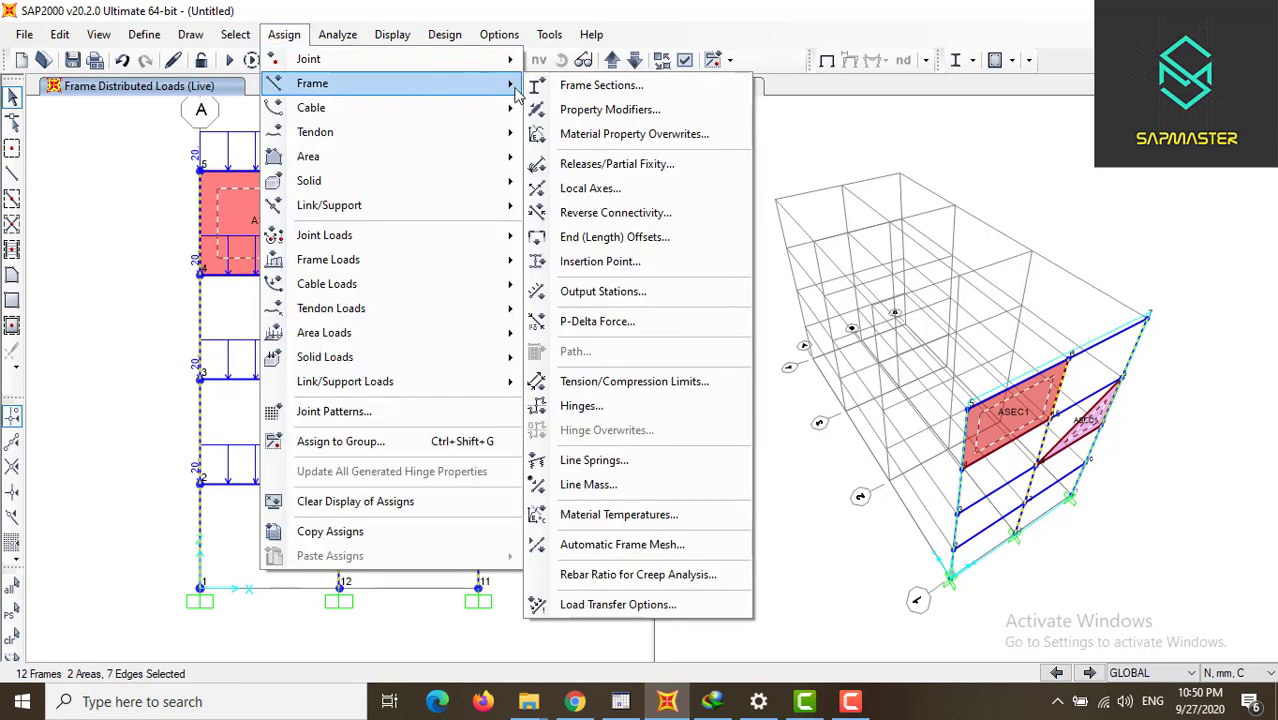
click(550, 90)
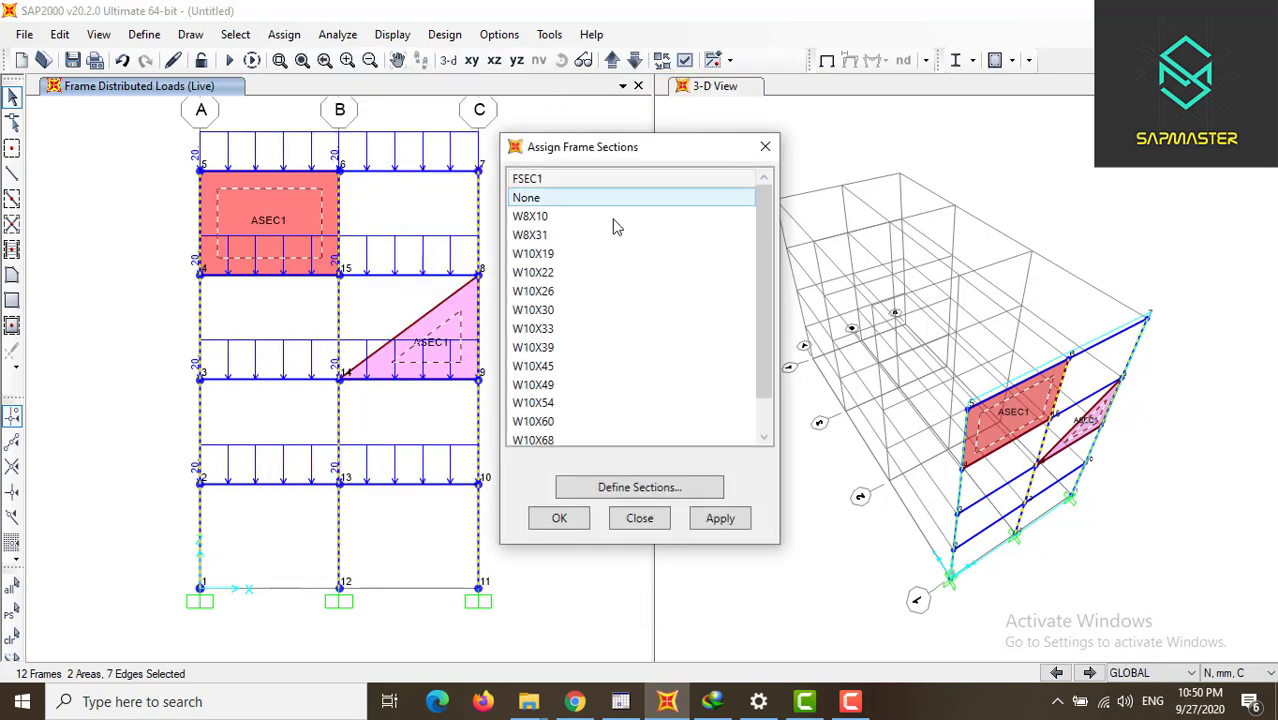
scroll(605, 240, down, 1)
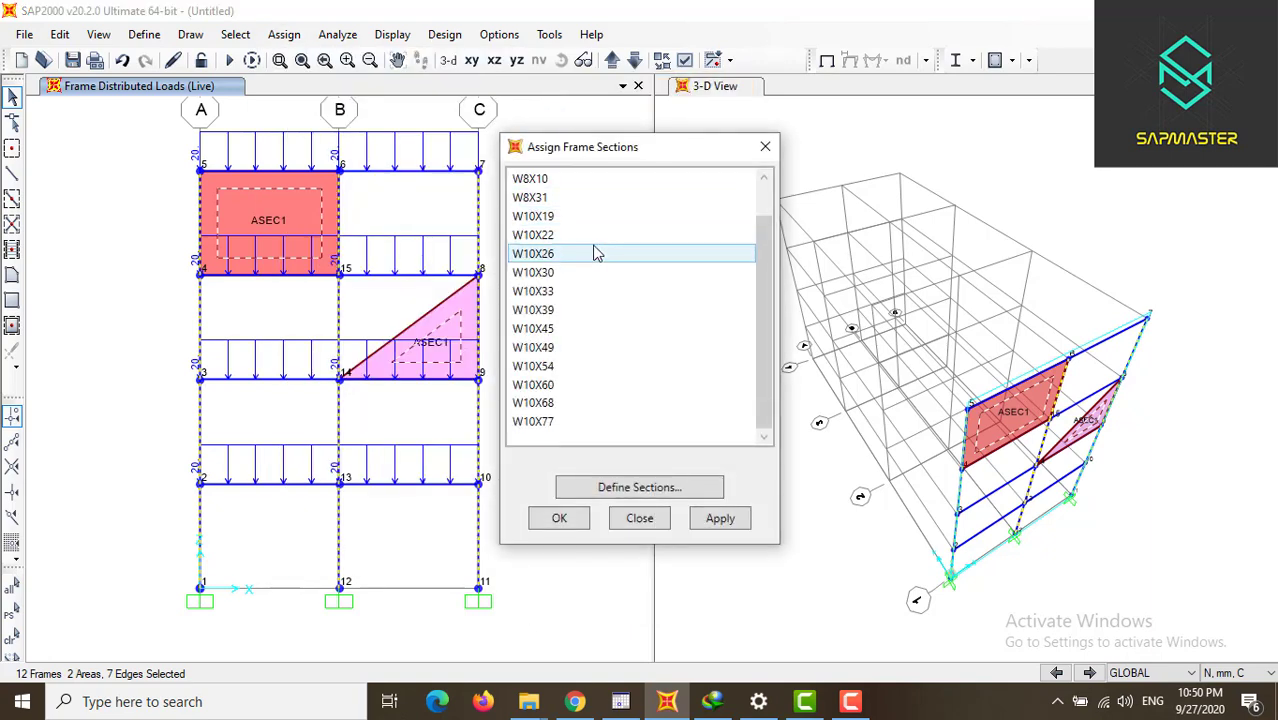
click(594, 347)
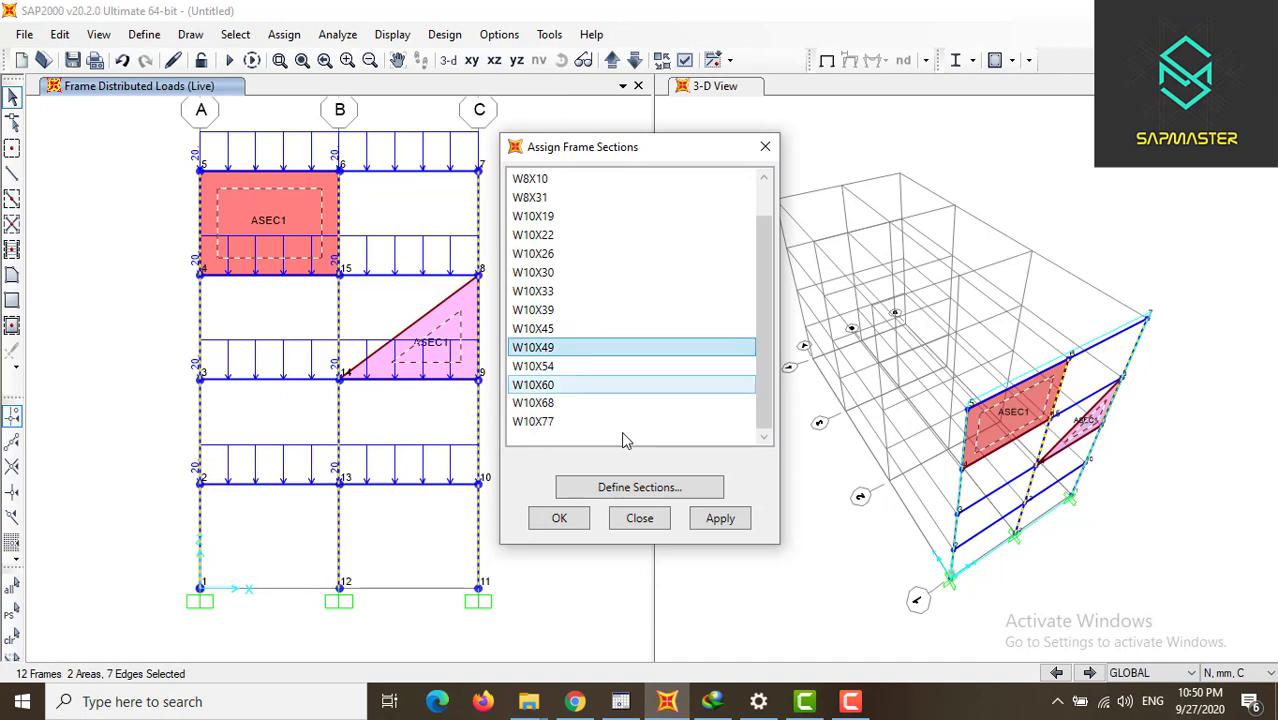
click(731, 530)
click(562, 518)
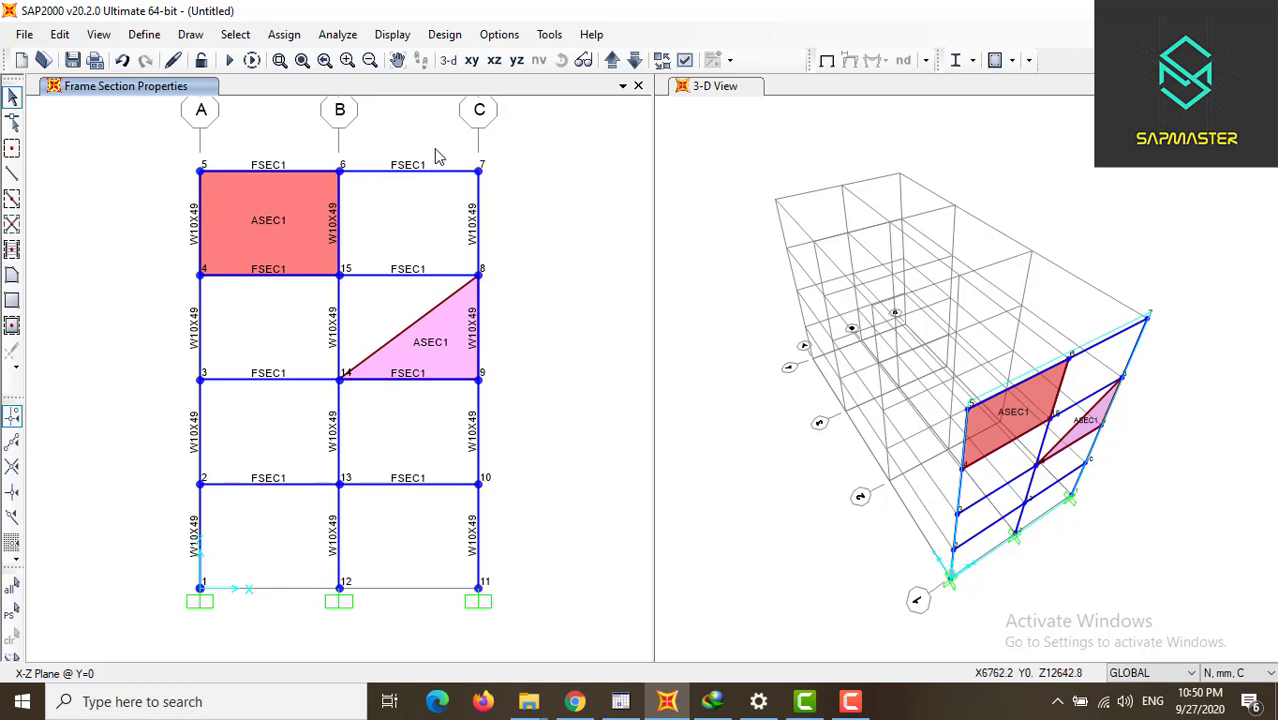
- Select the beams of the two upper levels in both bays and assign them the W10X22 frame section
drag(436, 150, 412, 334)
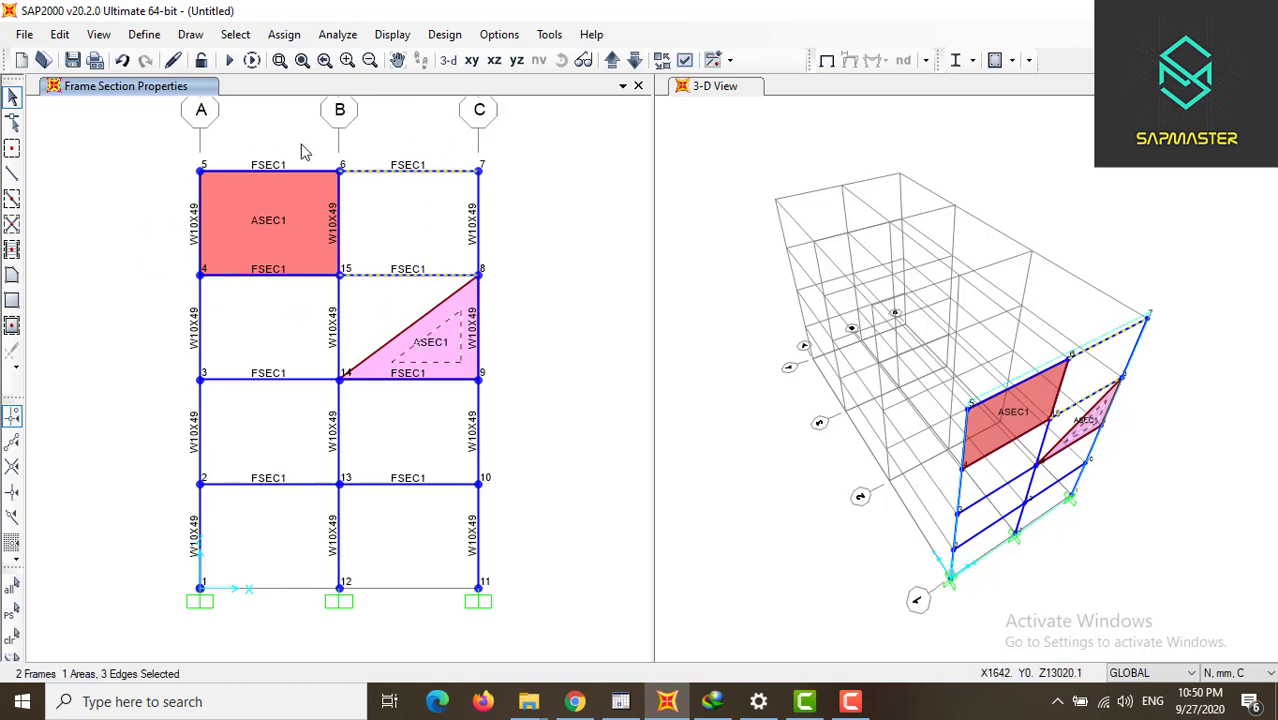
drag(307, 157, 266, 304)
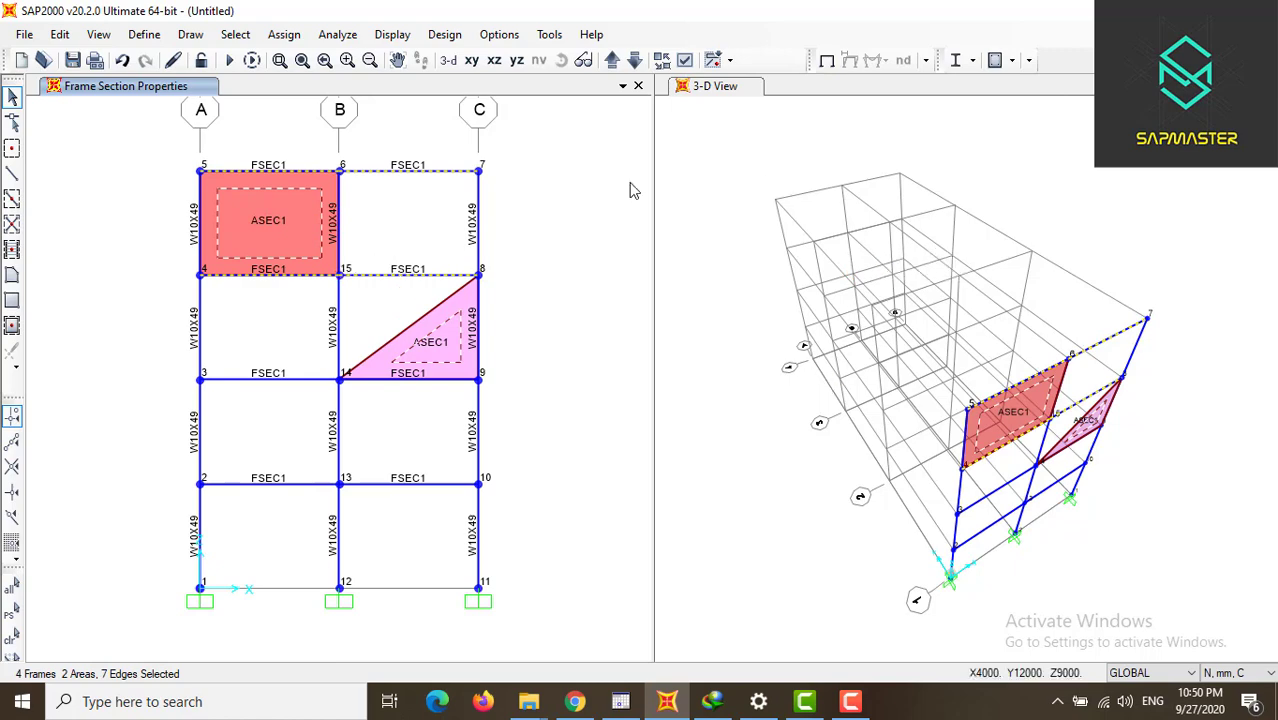
click(284, 34)
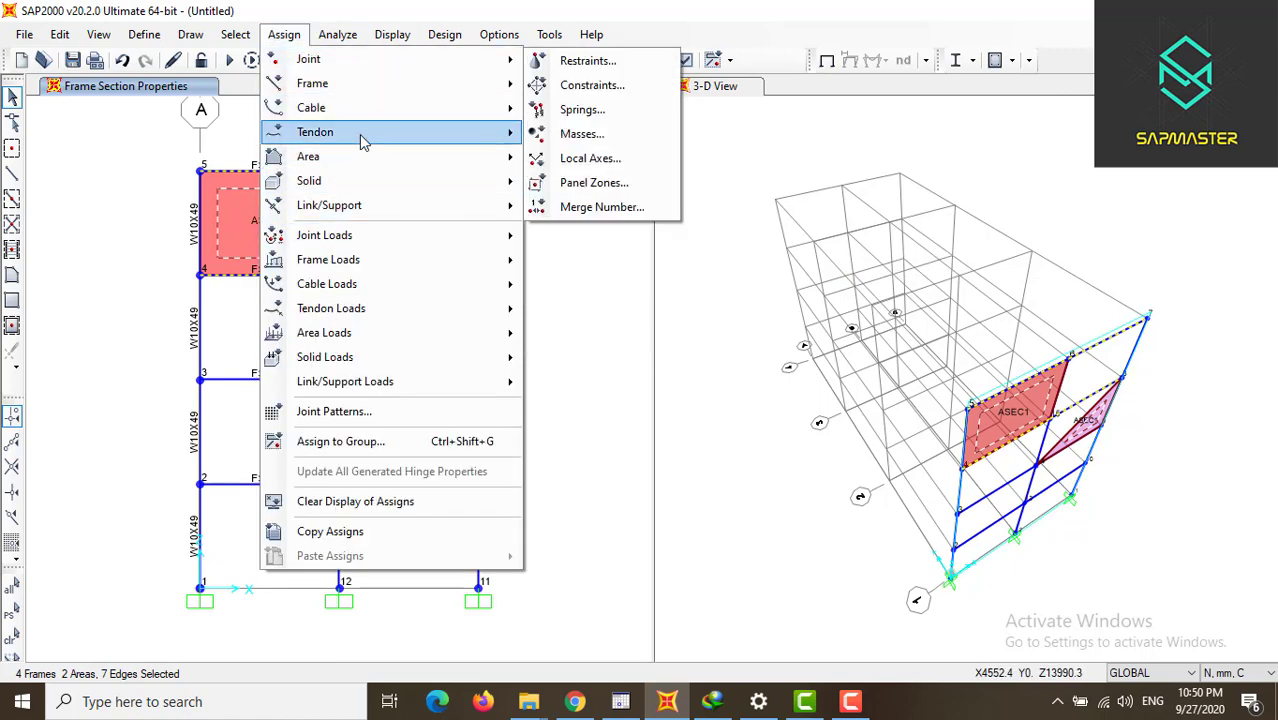
mouse_move(482, 88)
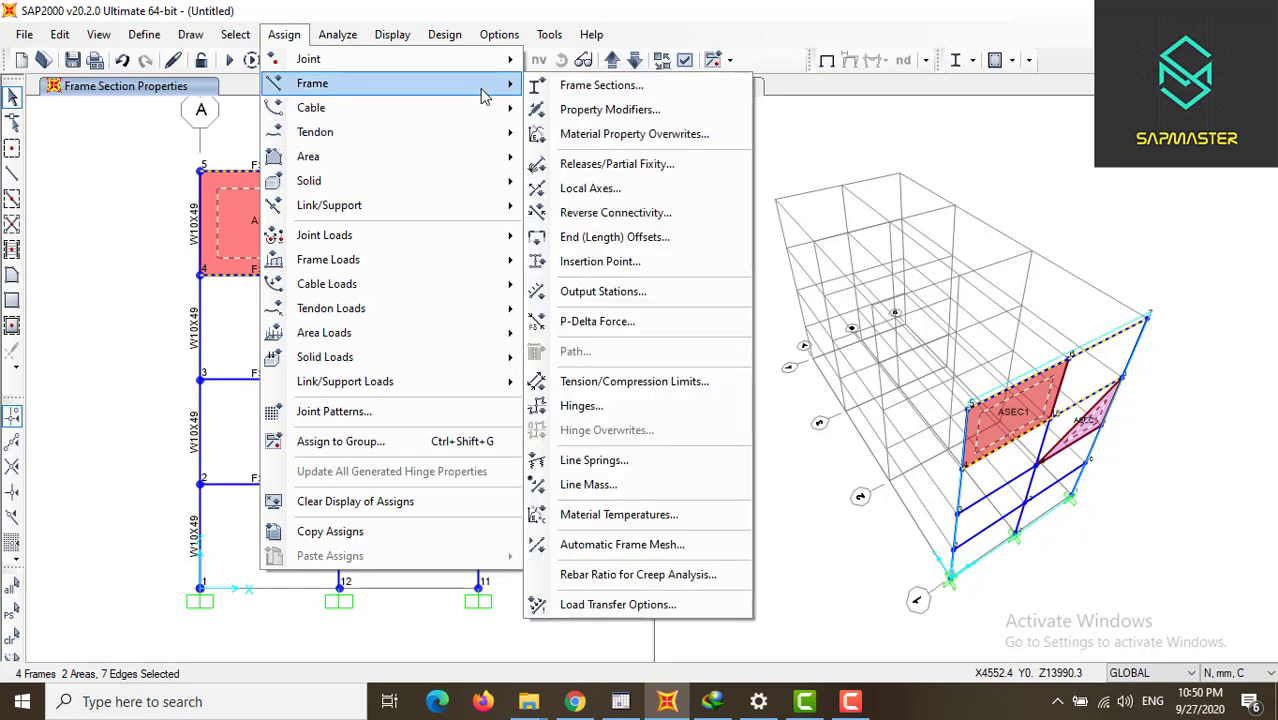
click(585, 86)
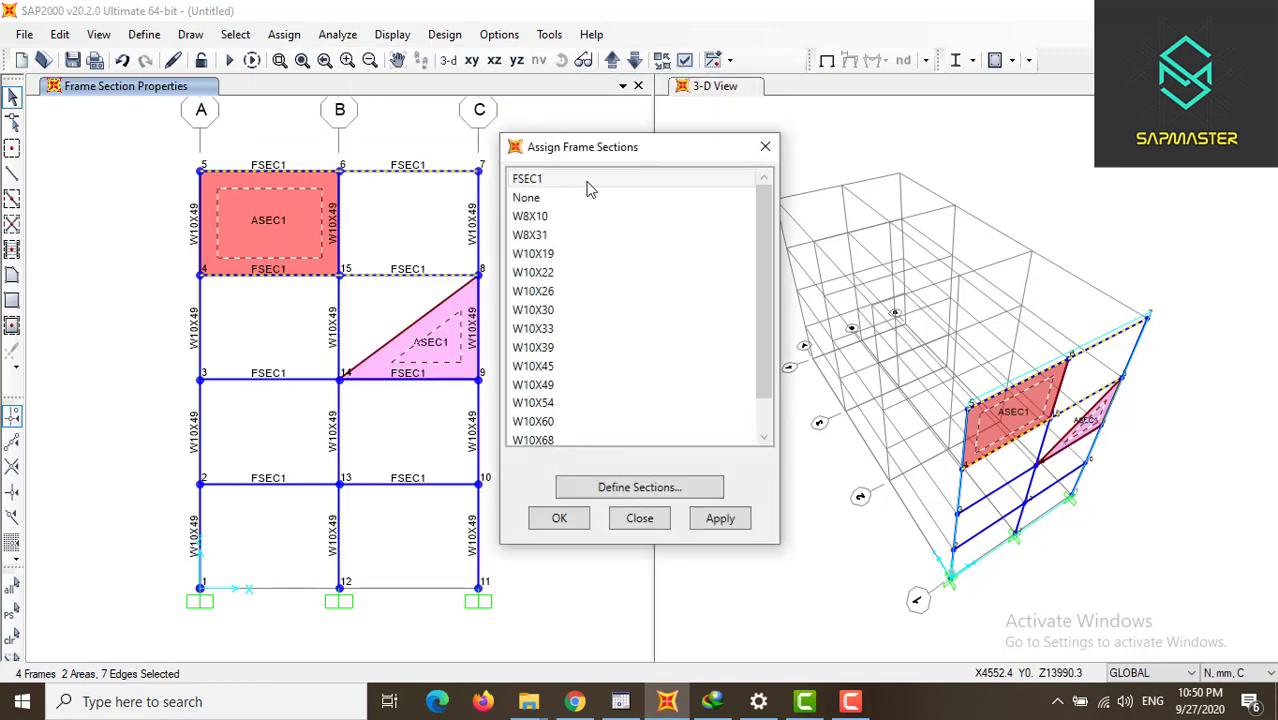
click(583, 272)
click(580, 517)
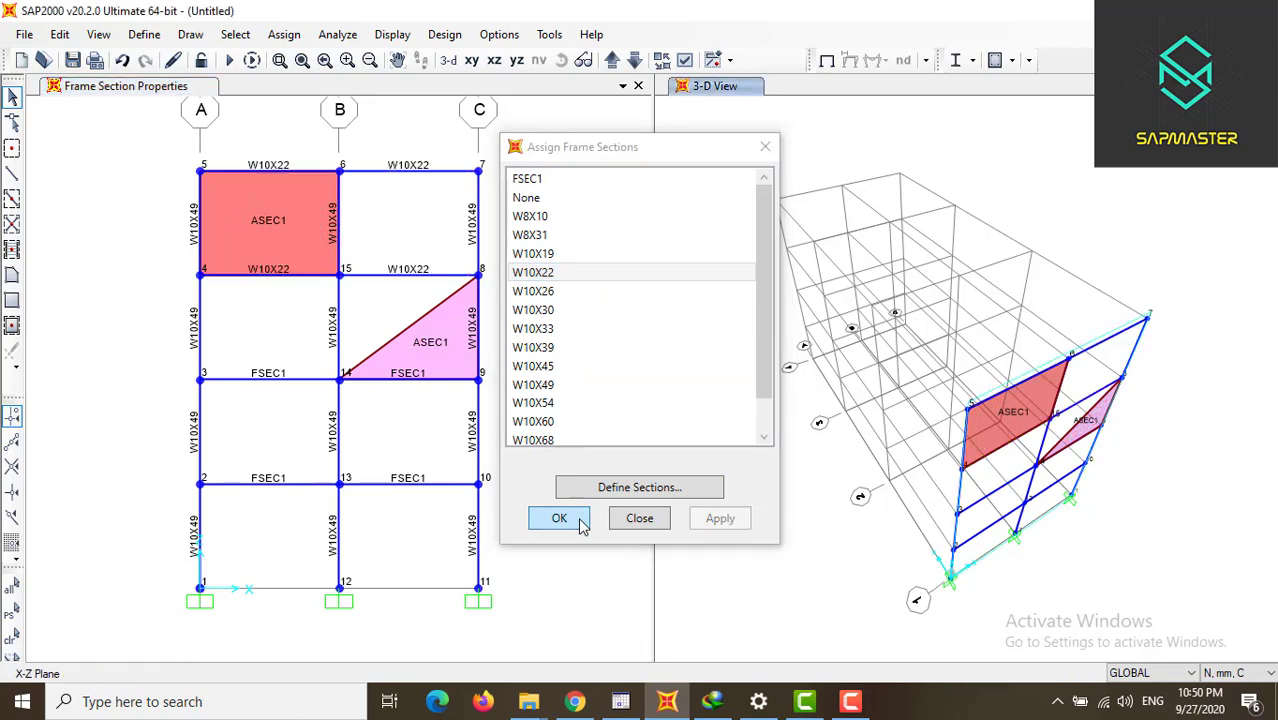
- Select the beams of the two lower levels in both bays and assign them the W10X39 frame section
drag(452, 352, 396, 564)
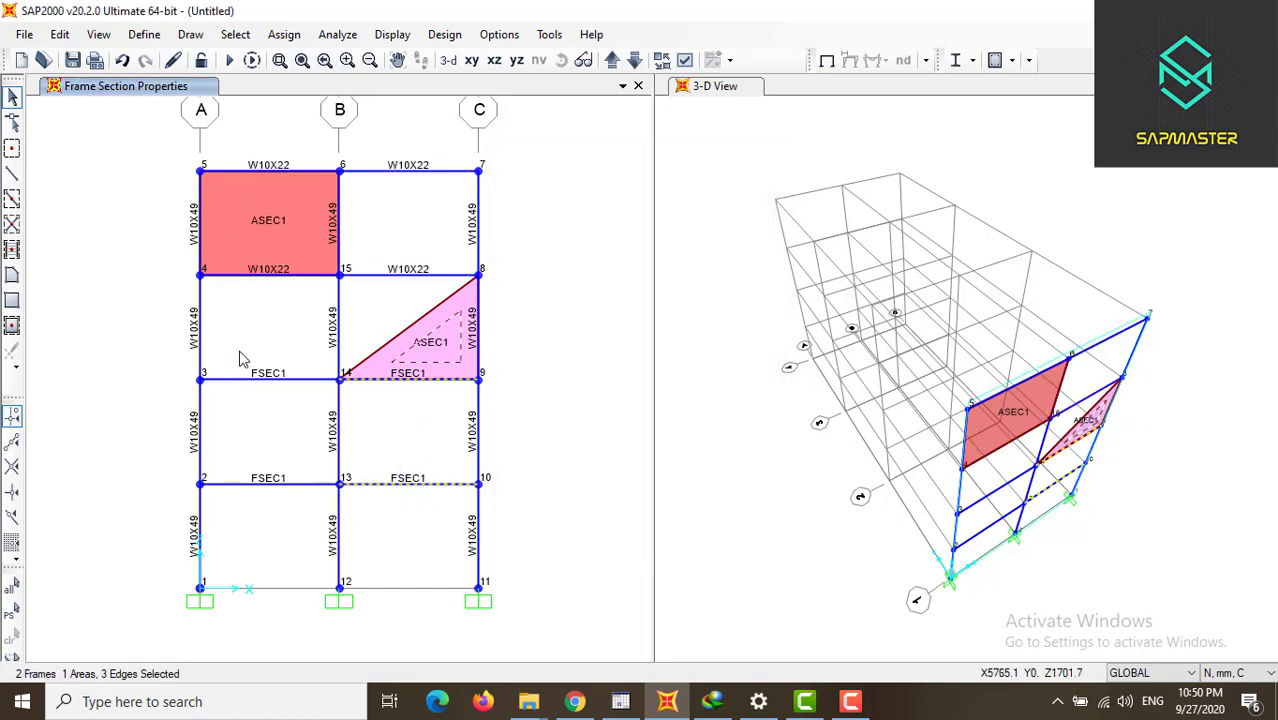
drag(296, 352, 240, 530)
click(284, 34)
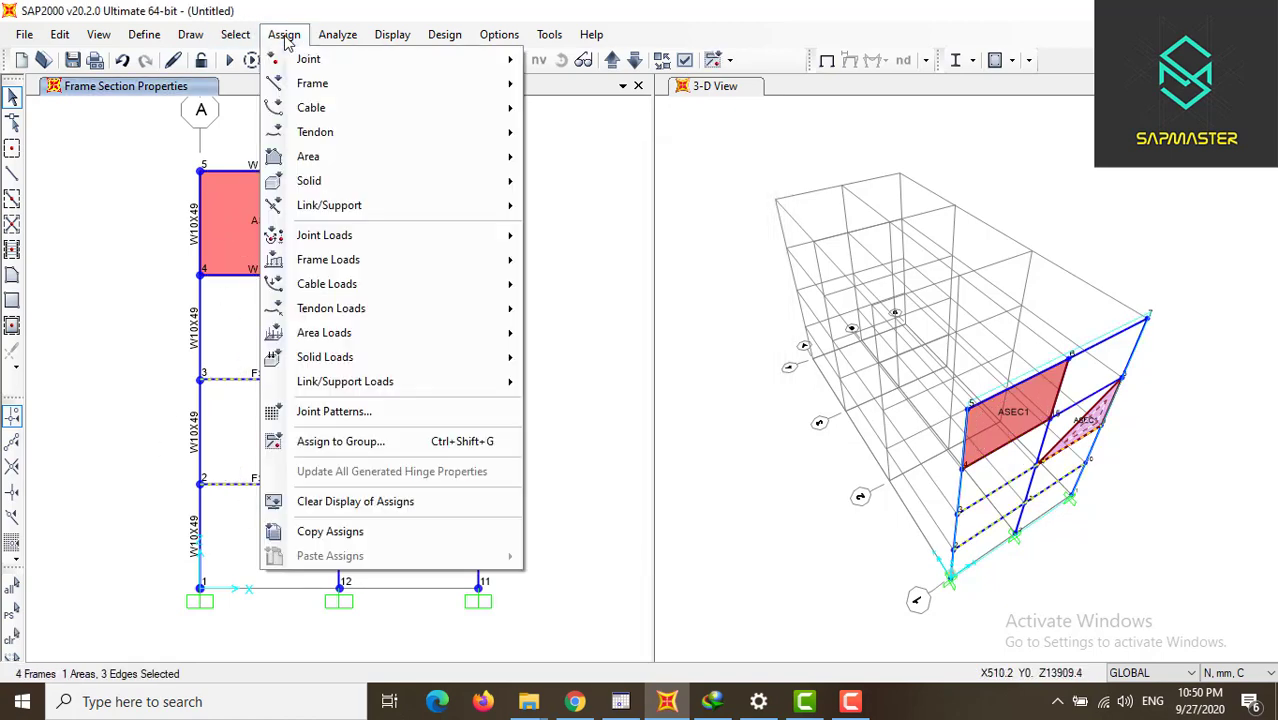
mouse_move(345, 181)
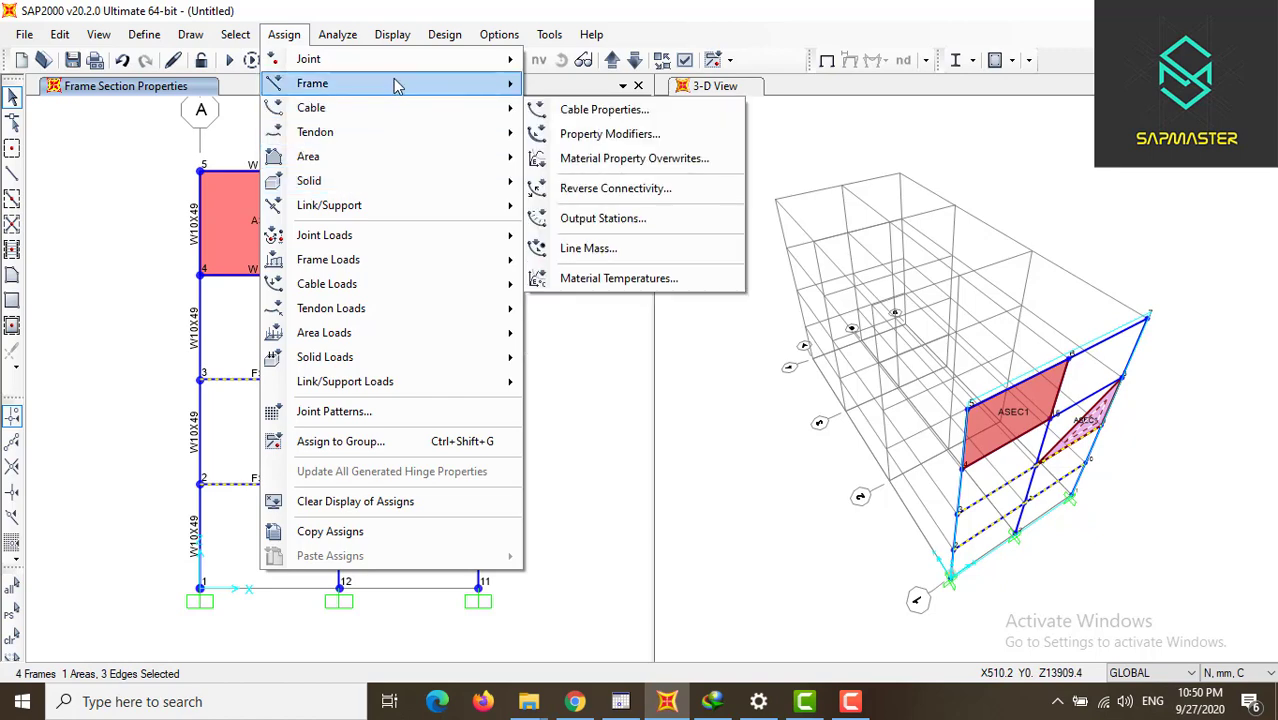
mouse_move(394, 83)
click(572, 87)
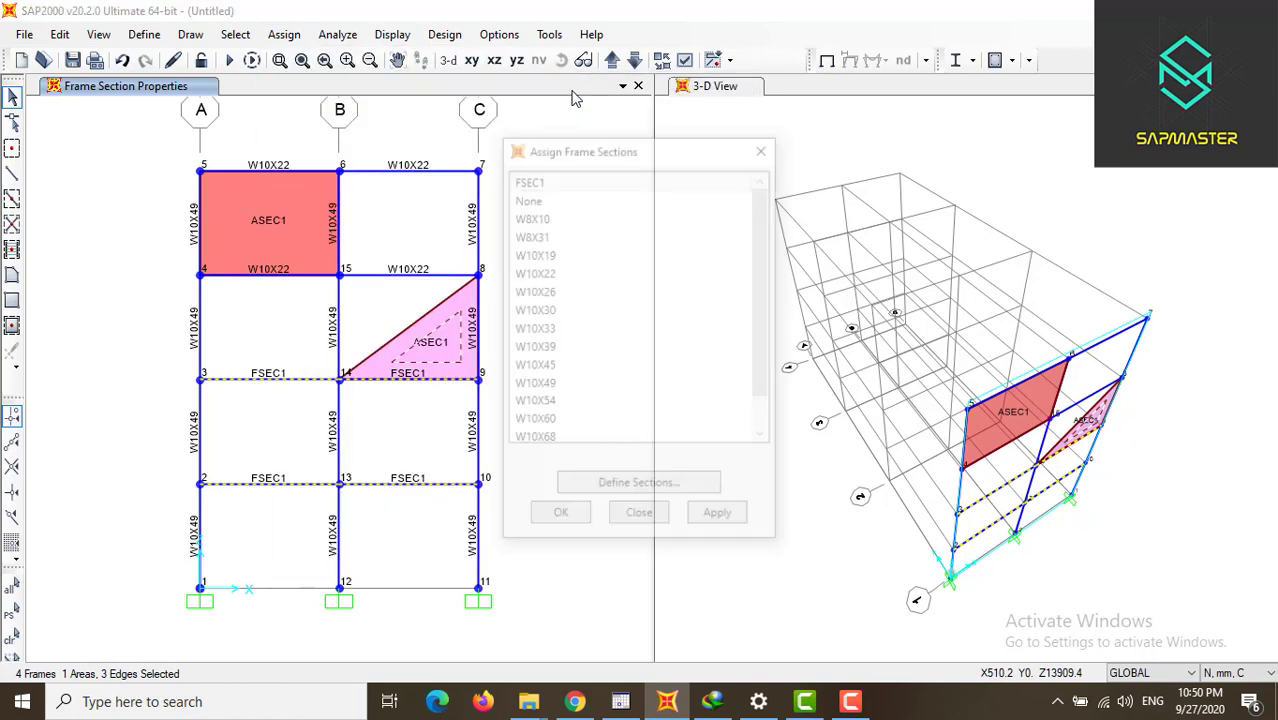
click(610, 347)
click(559, 518)
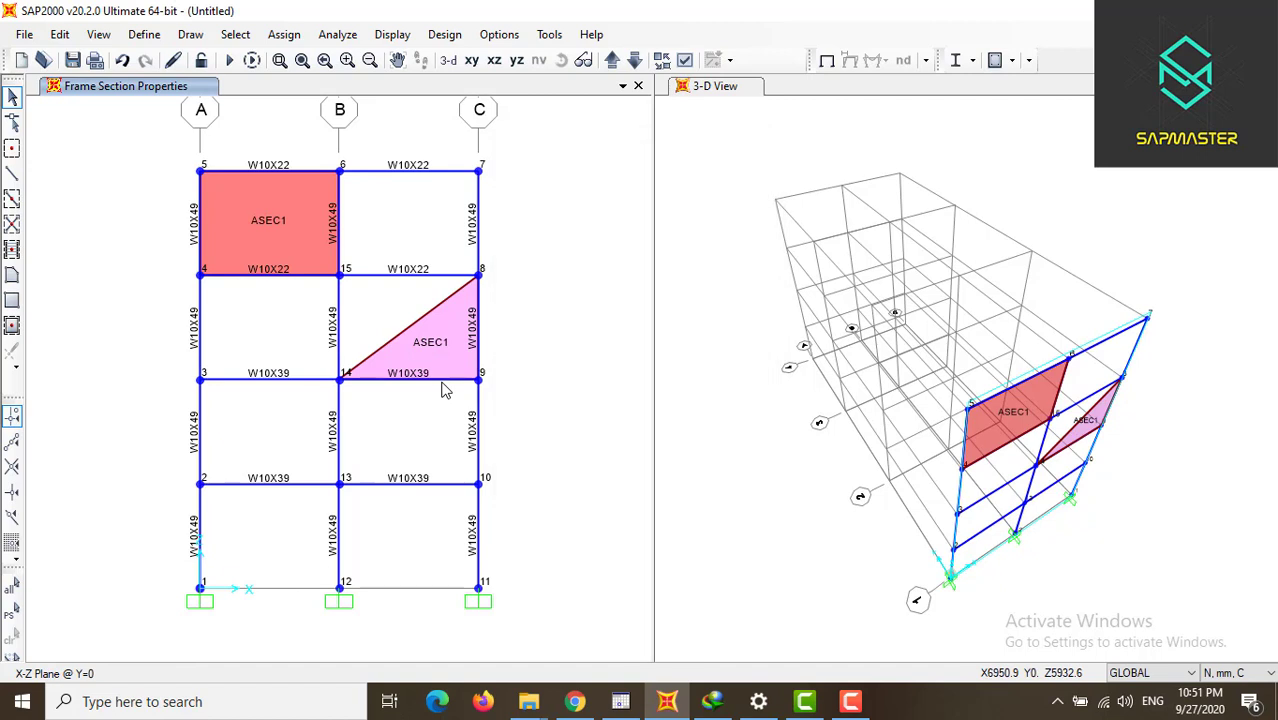
- Select the rectangular and triangular areas and assign them the wall area section
click(263, 244)
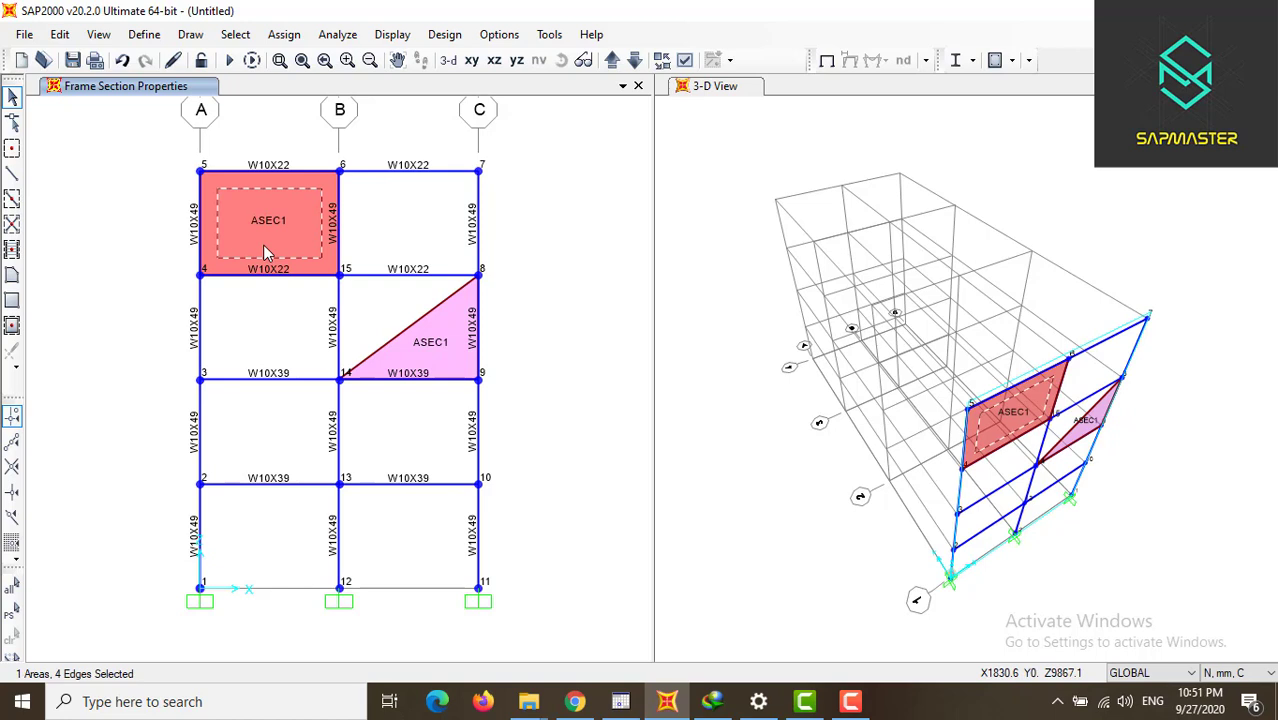
click(425, 366)
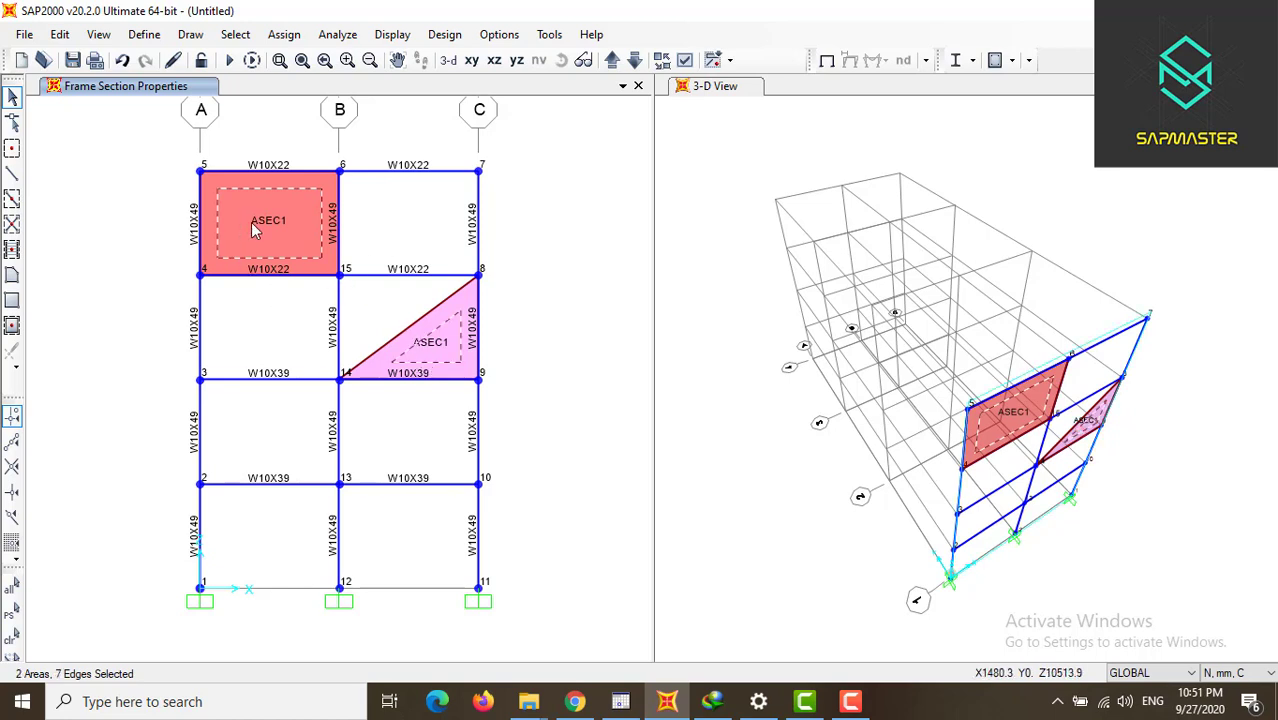
click(285, 36)
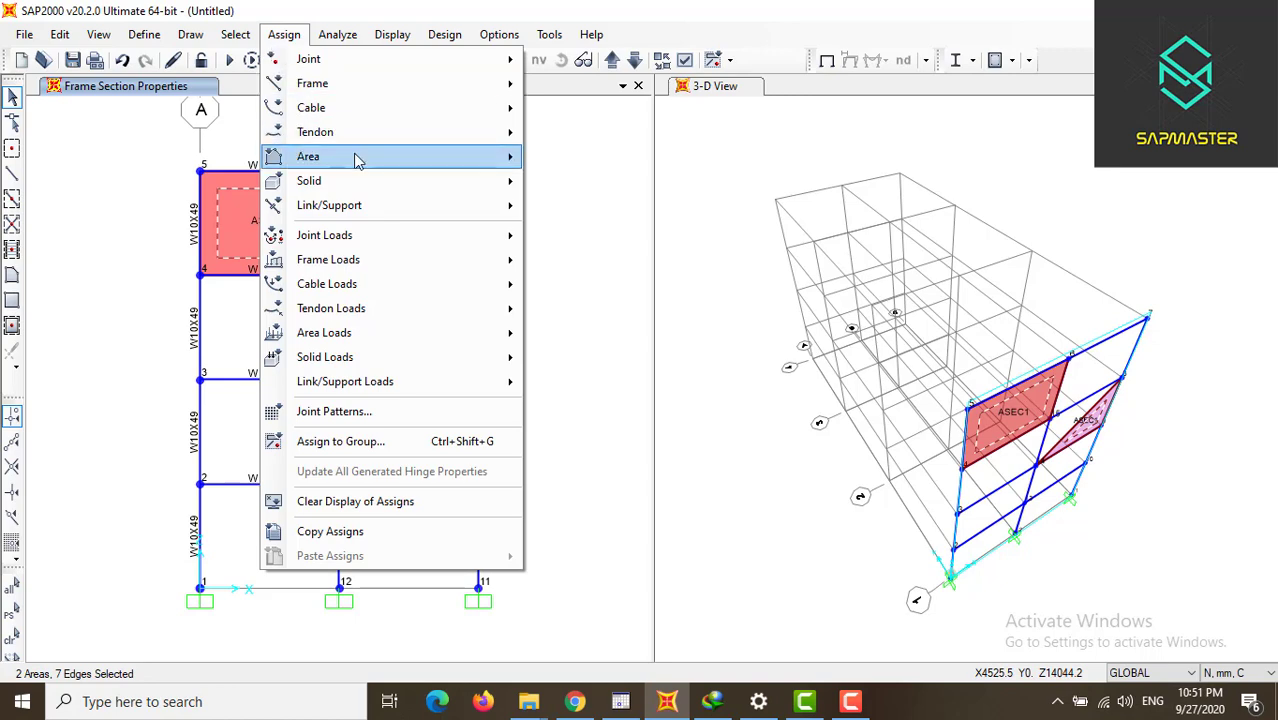
mouse_move(515, 158)
click(588, 160)
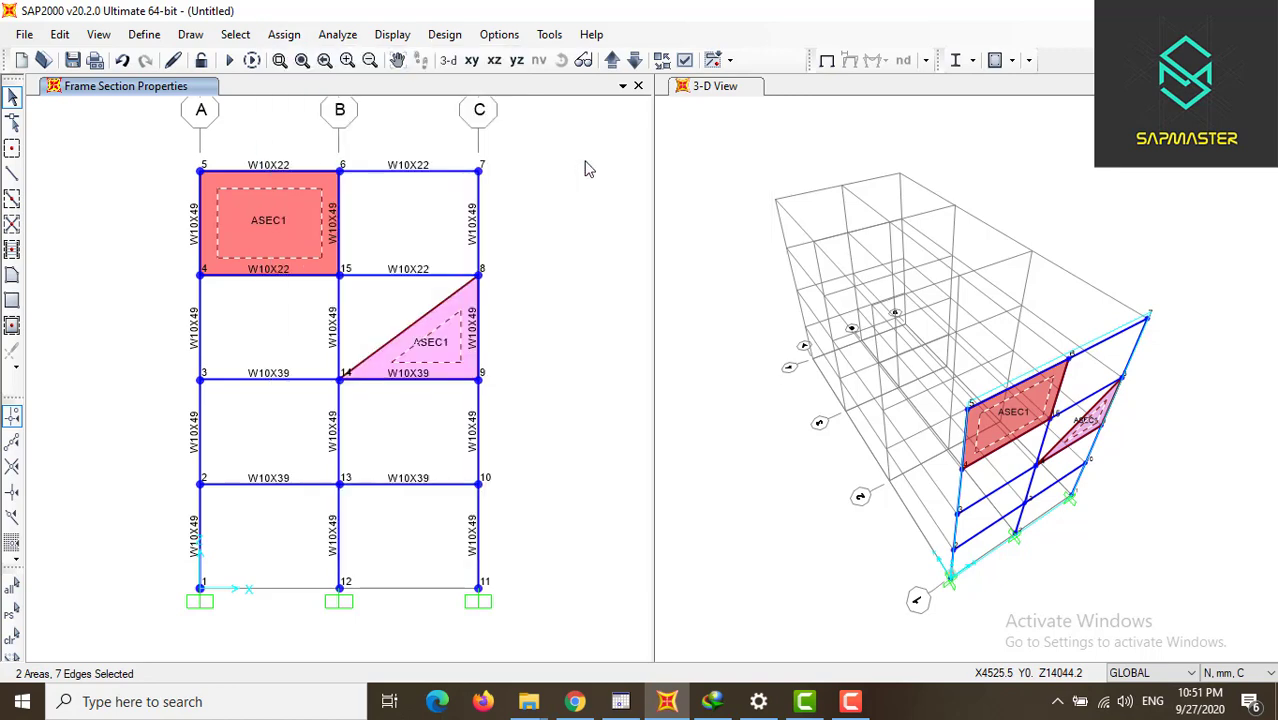
click(549, 221)
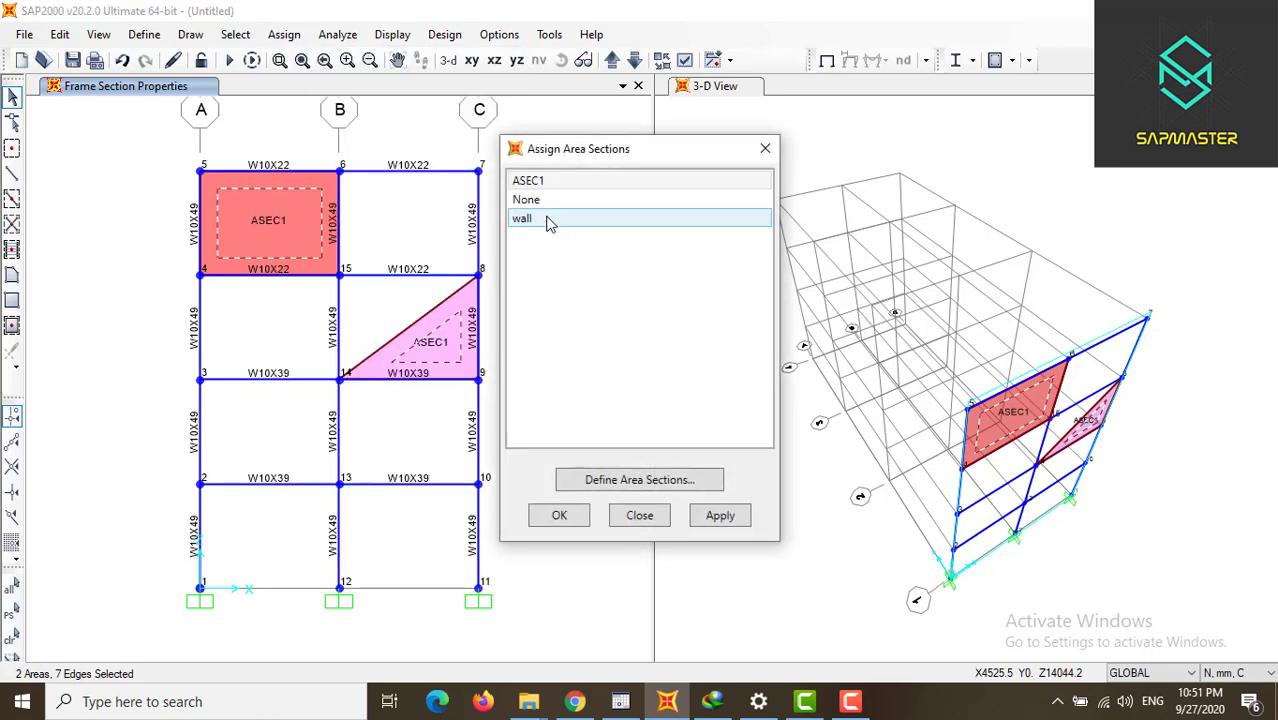
click(549, 221)
click(556, 524)
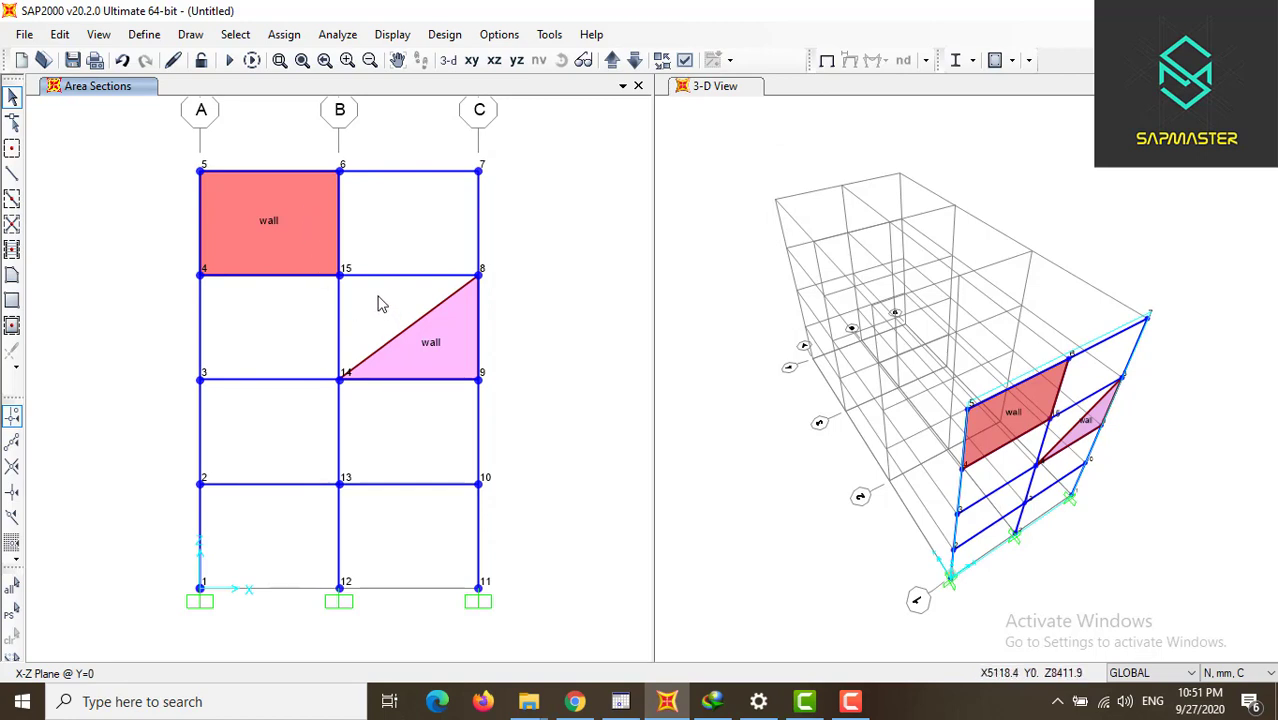
- Set the analysis options to the Plane Frame (XZ plane) degrees of freedom
click(340, 35)
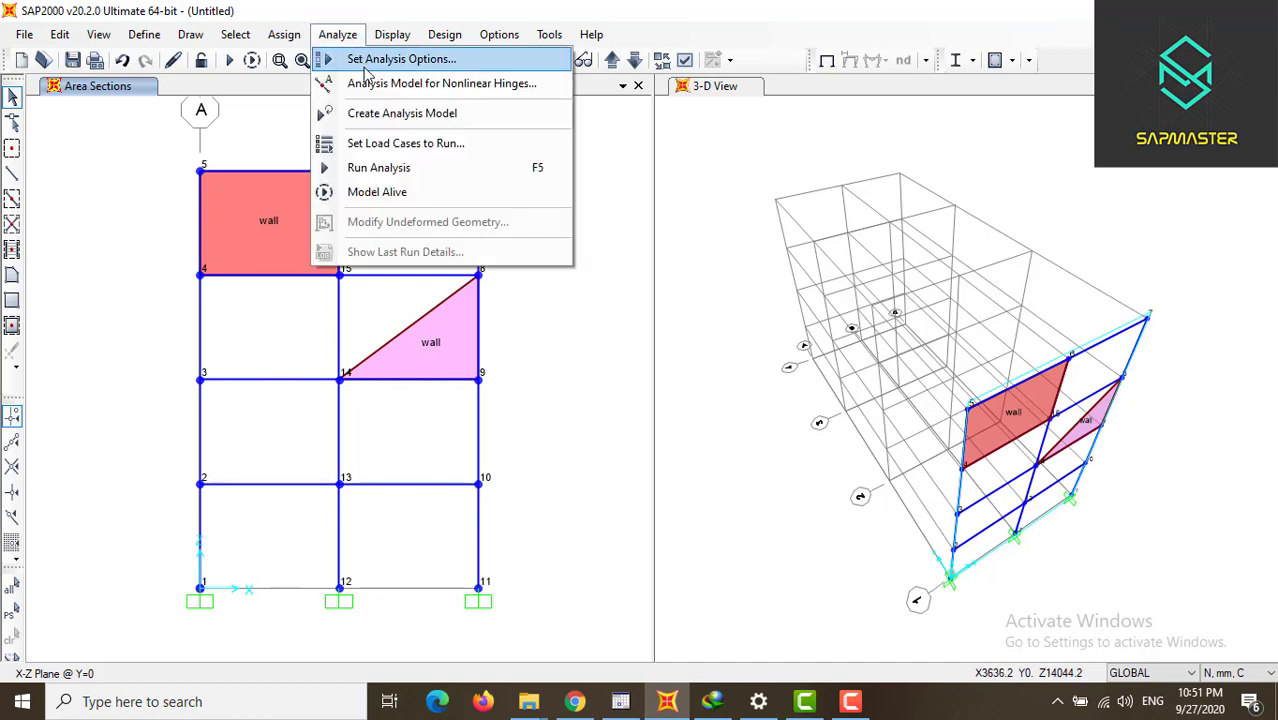
click(366, 62)
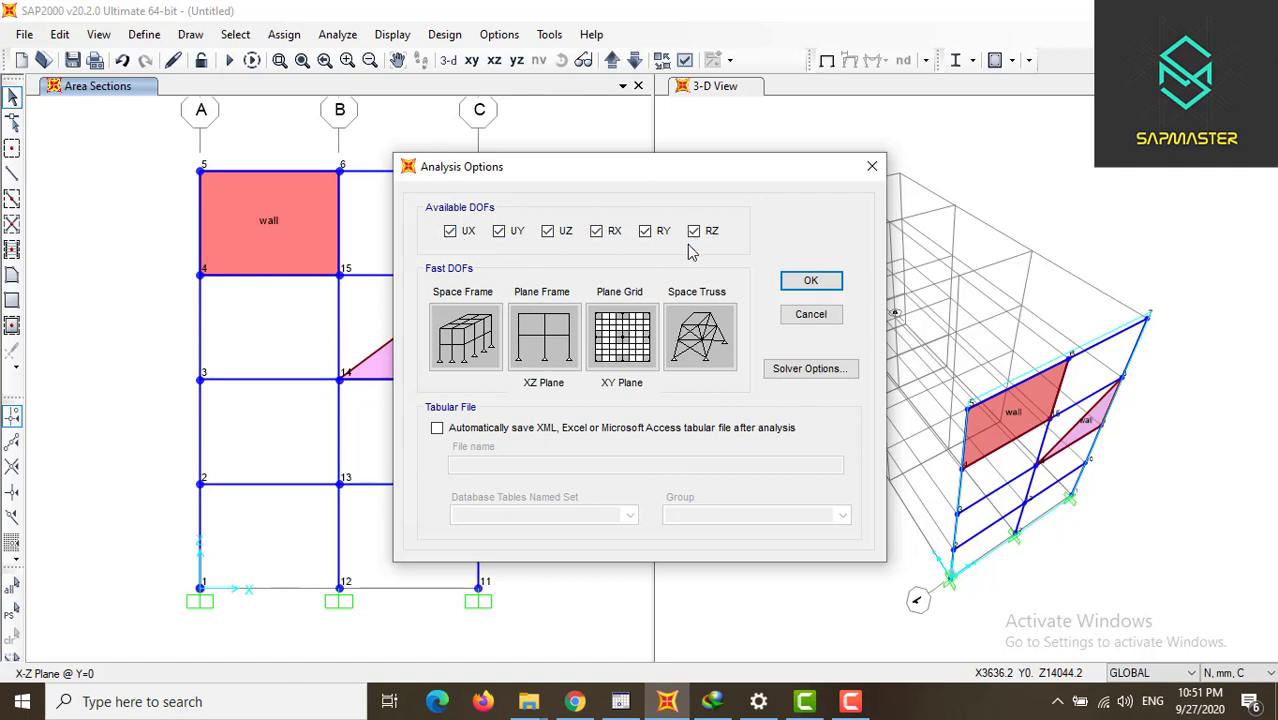
click(540, 340)
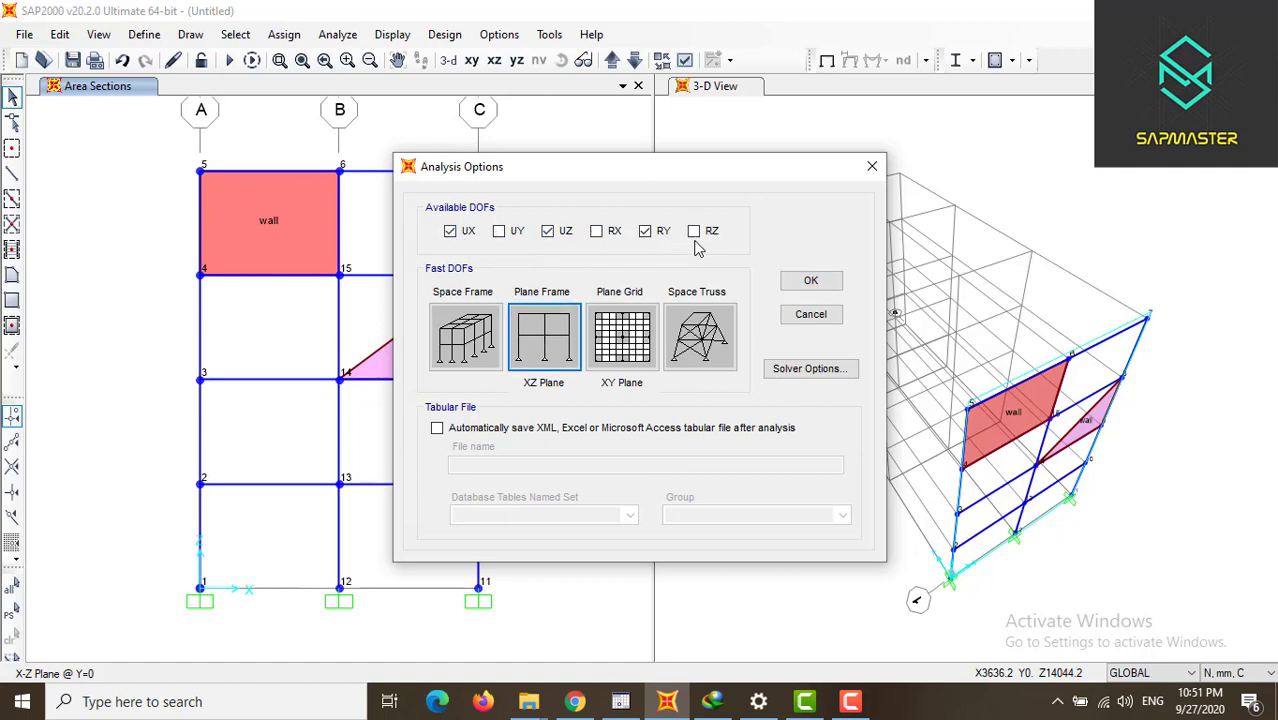
click(810, 280)
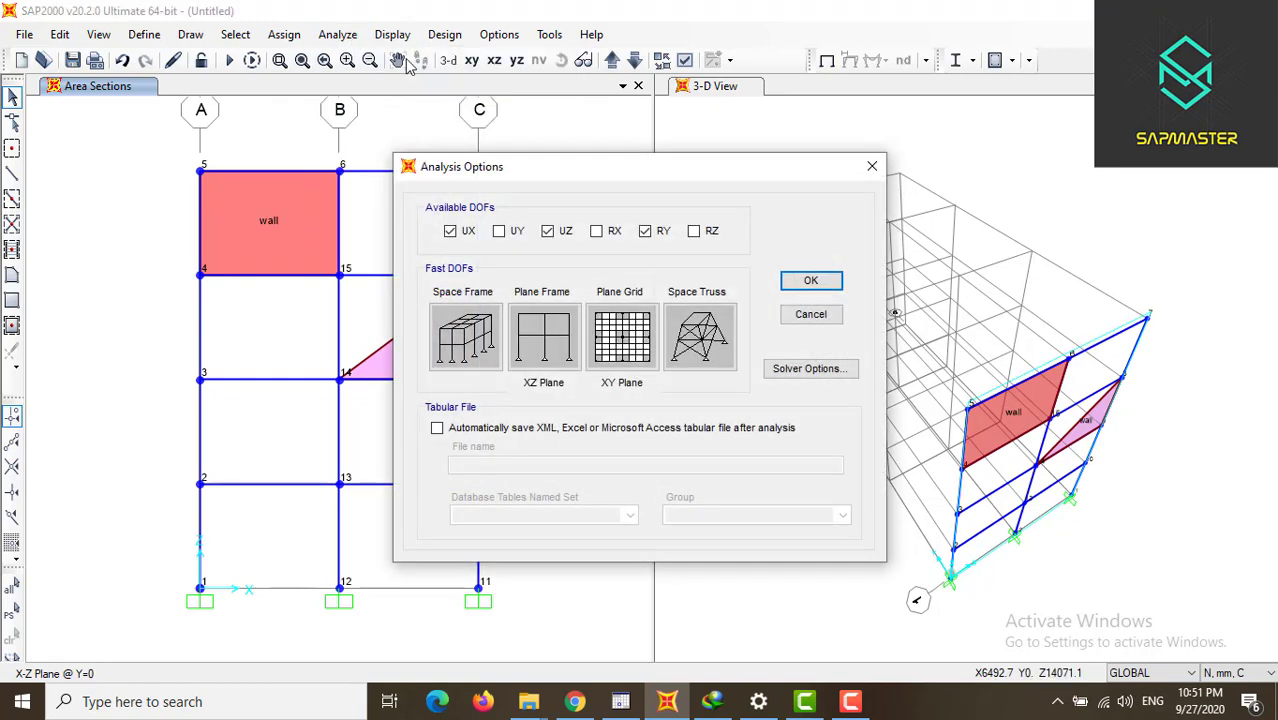
click(872, 166)
- Start the analysis run for the DEAD, MODAL and Live load cases
click(338, 34)
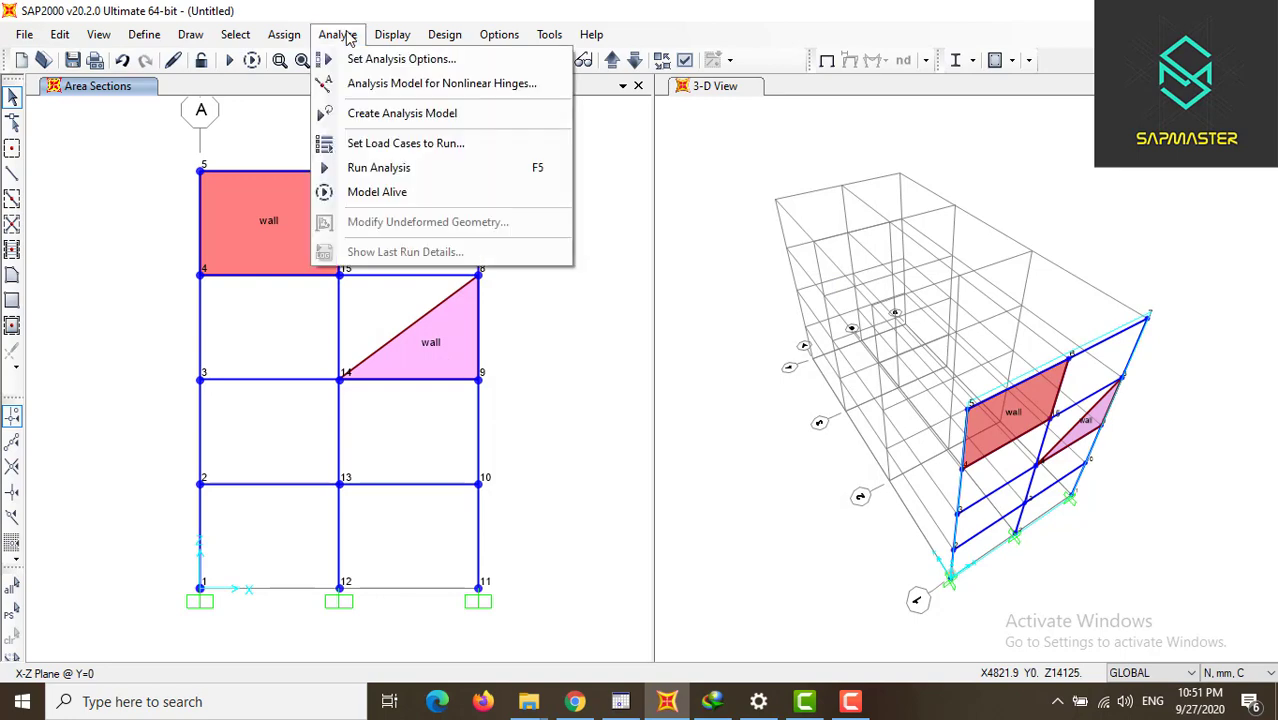
click(405, 143)
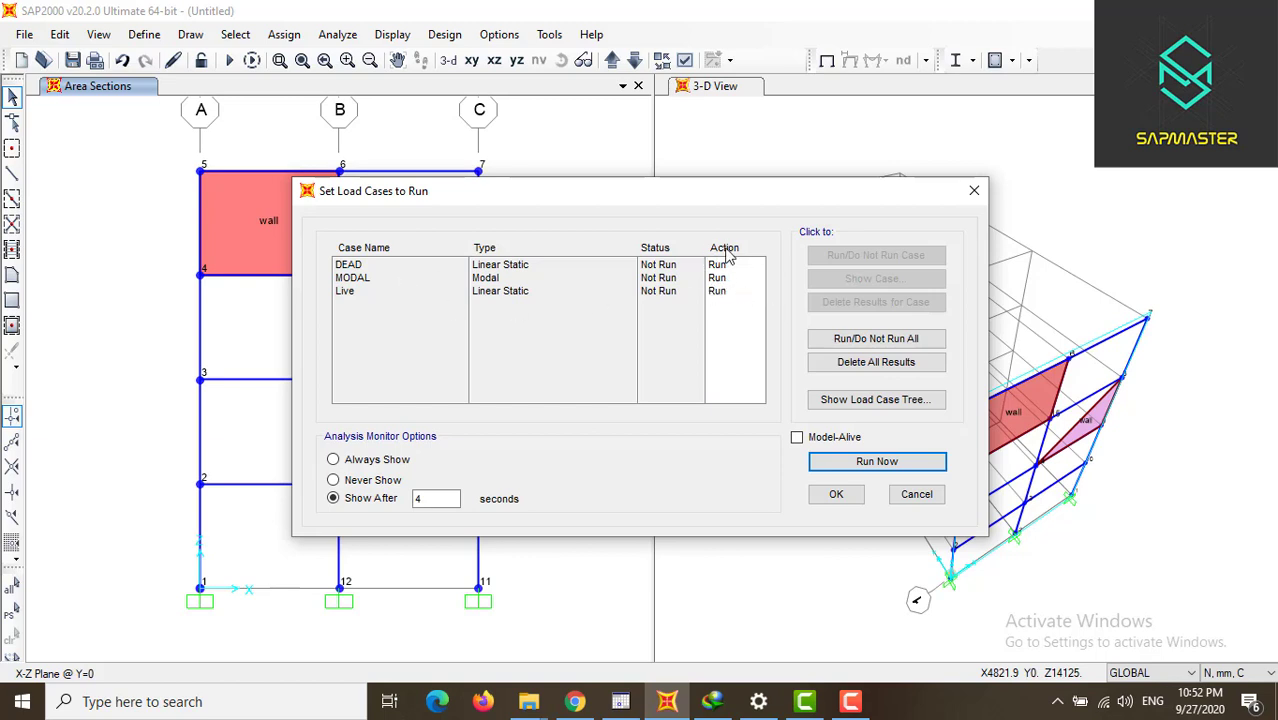
click(880, 466)
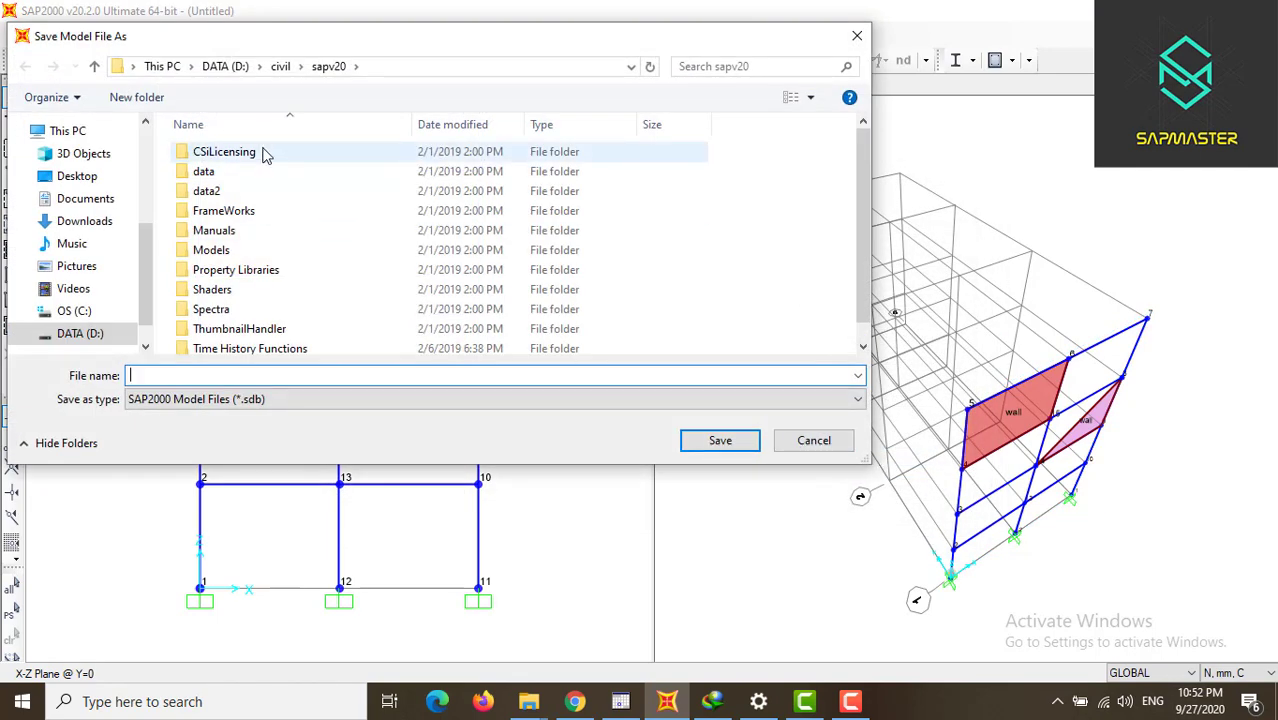
- Save the model file as introduction in the youtube folder on drive D so the analysis can run
click(218, 66)
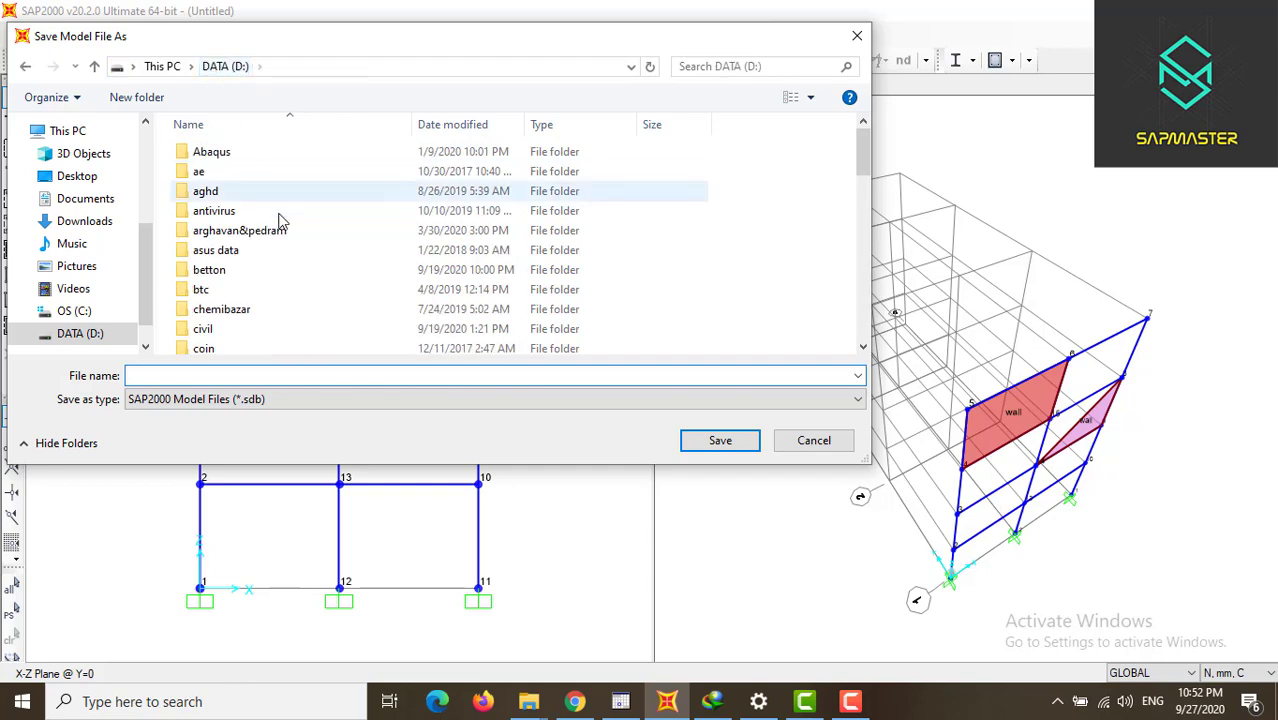
scroll(280, 222, down, 15)
scroll(280, 224, down, 1)
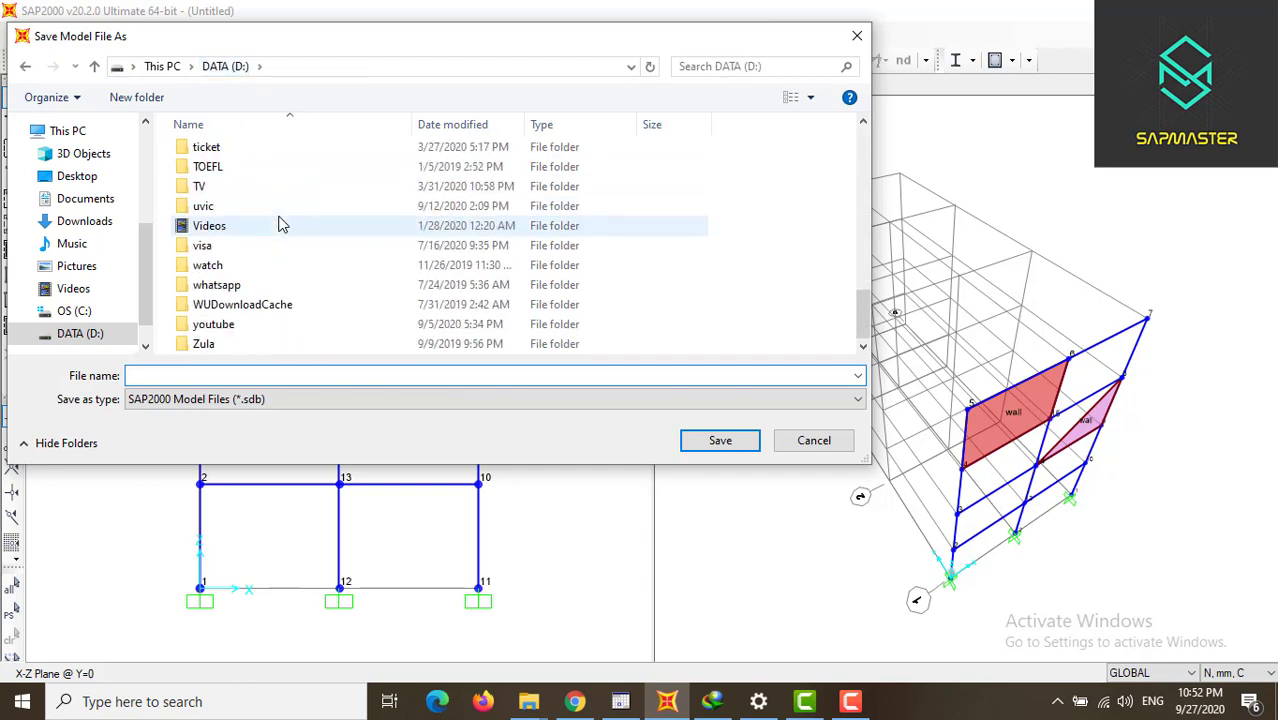
double_click(240, 326)
click(211, 378)
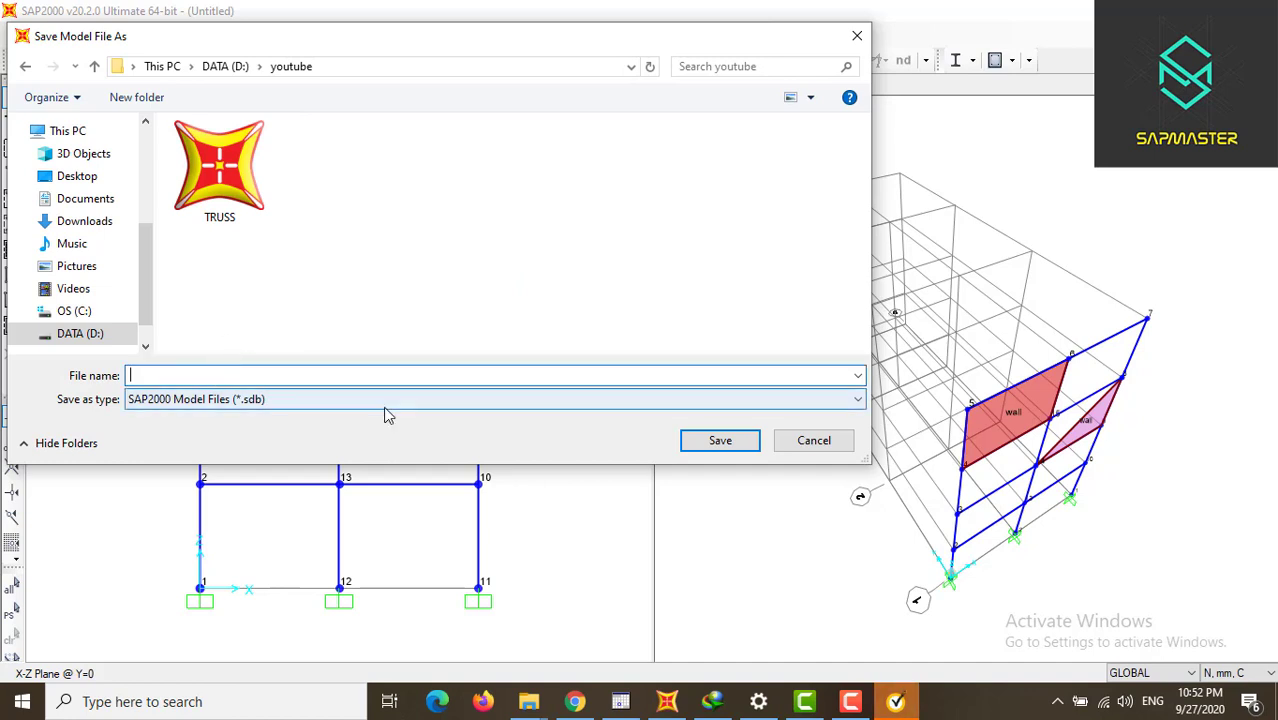
text(intoduction)
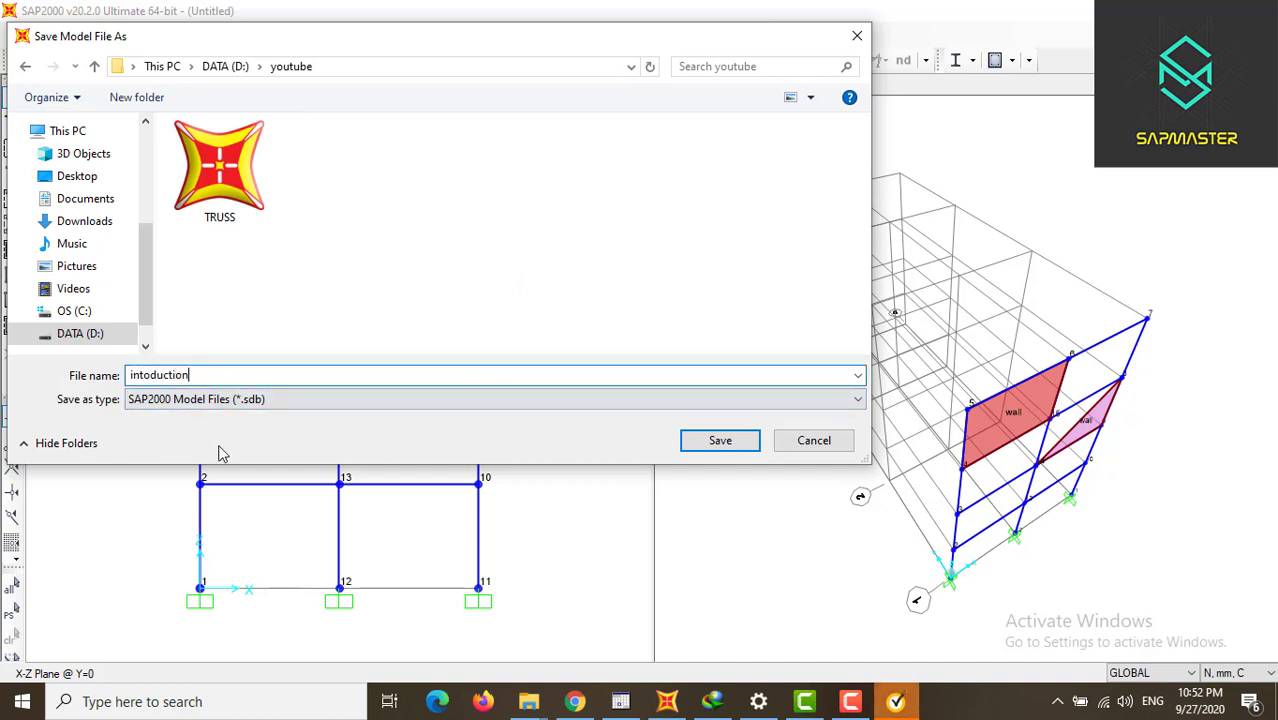
key(Left)
key(Left)
key(Left)
key(Left)
key(Left)
key(Left)
key(Left)
key(Left)
text(r)
click(718, 440)
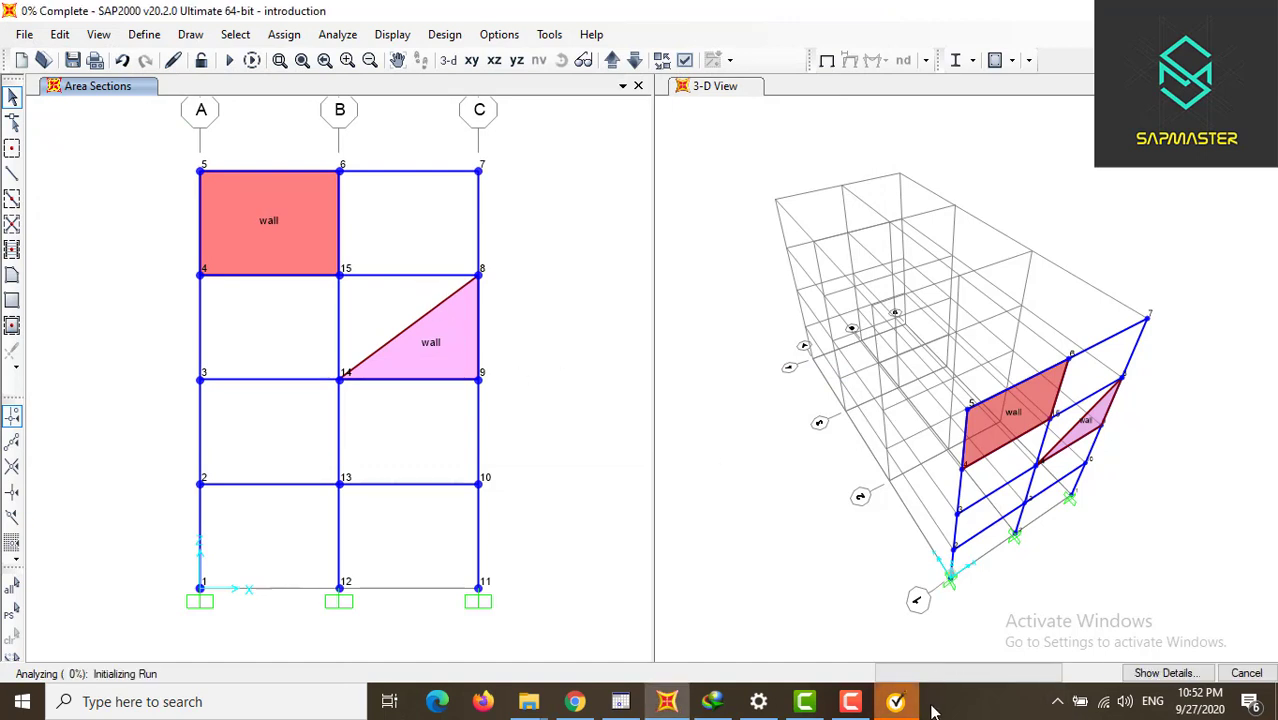
- Close the antivirus alert, then play and stop the animation of the DEAD deformed shape
click(940, 570)
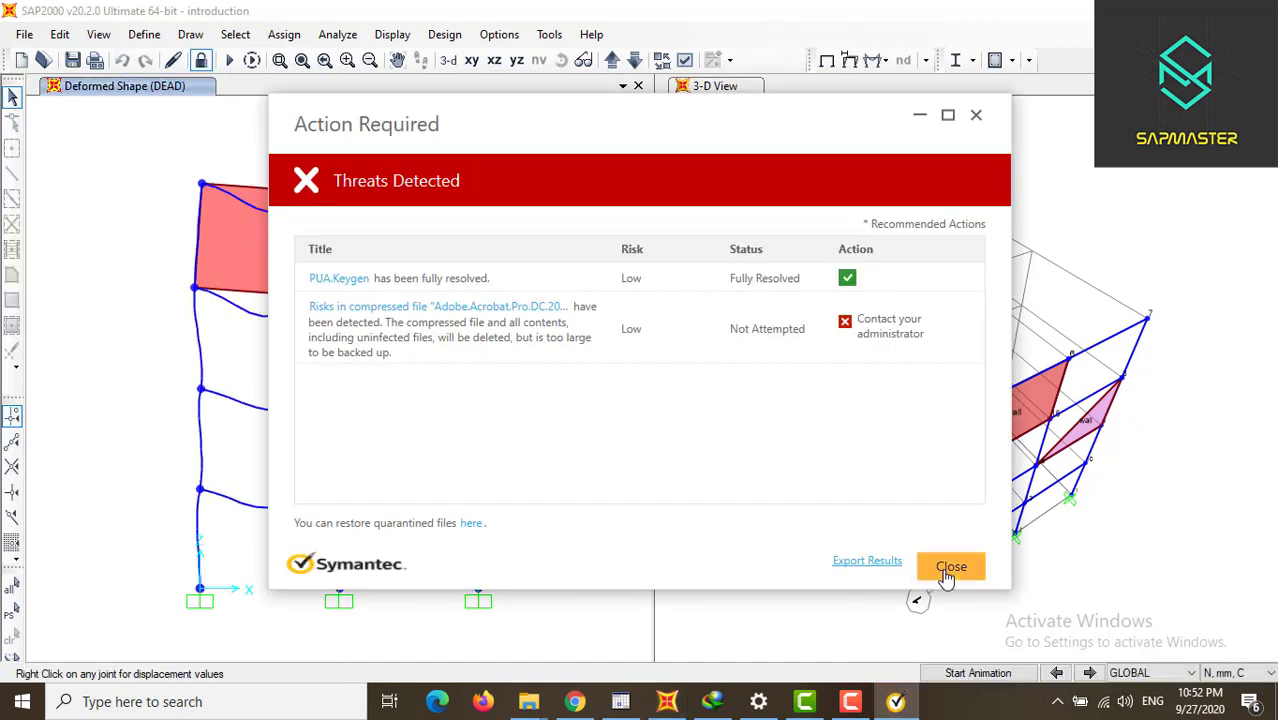
click(750, 453)
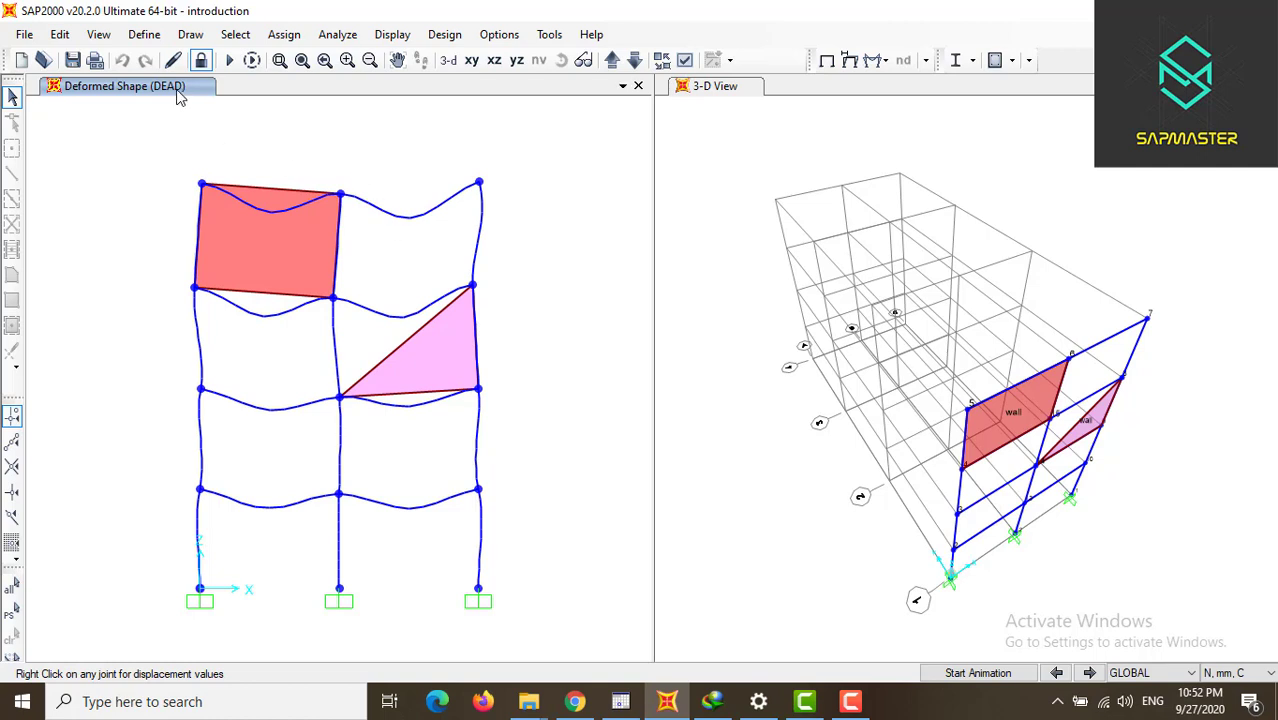
click(988, 679)
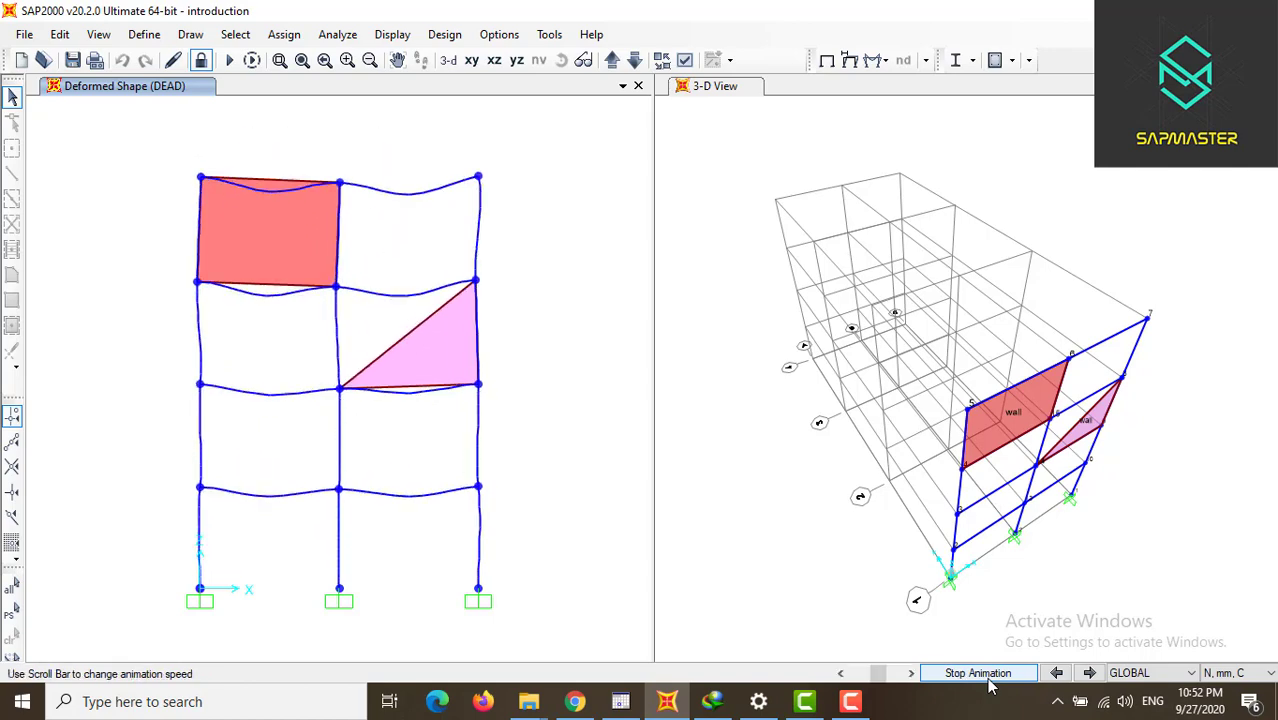
click(988, 679)
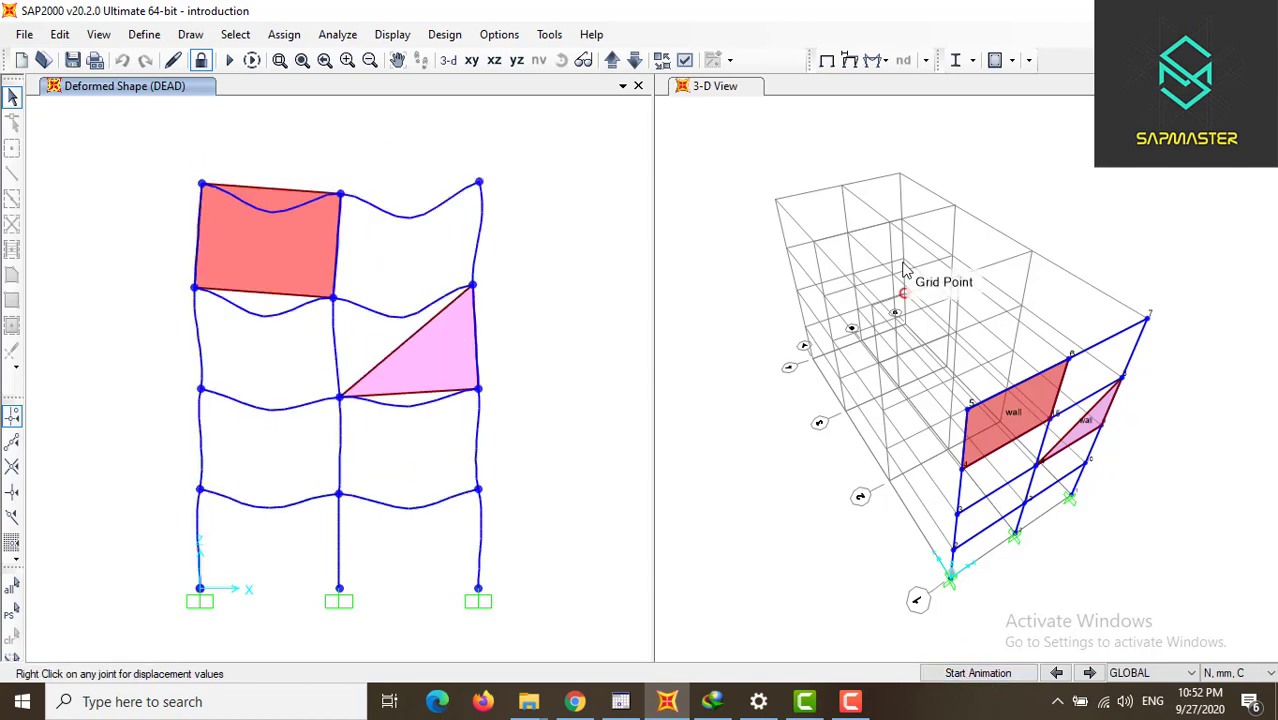
- Display the DEAD deformed shape with a user-defined scale of 10 and animate it briefly
click(849, 61)
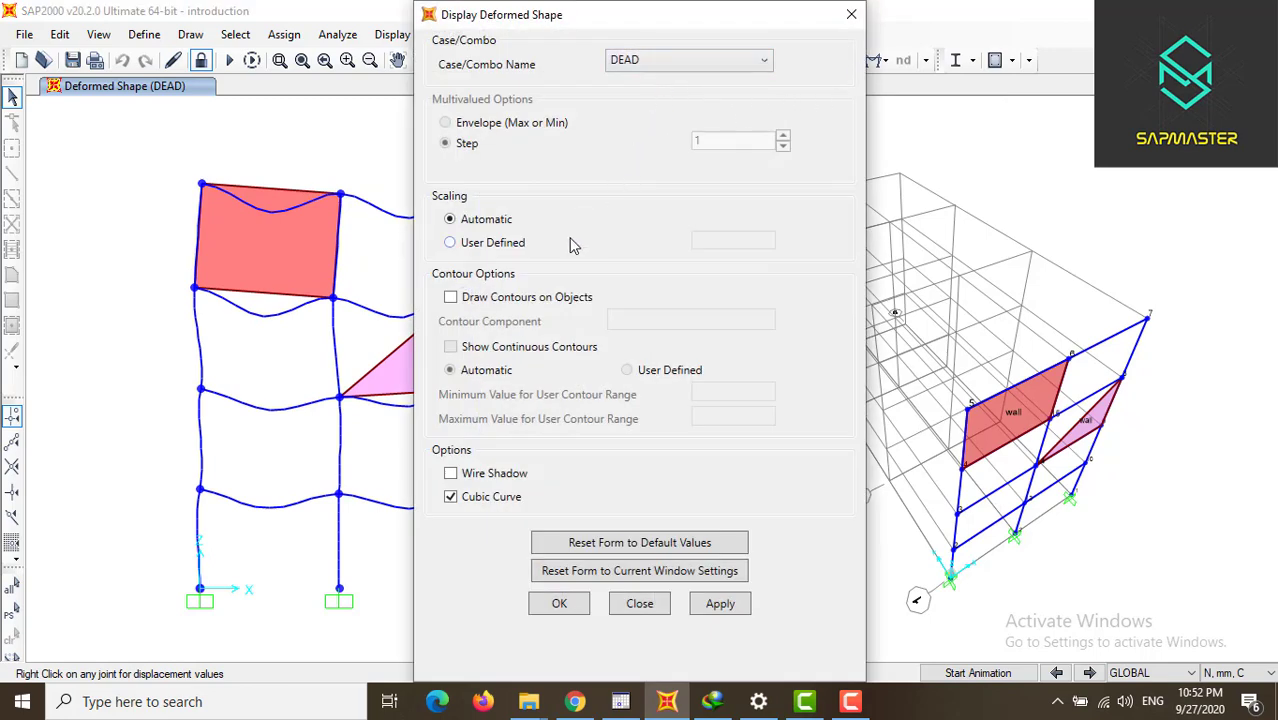
click(451, 243)
drag(721, 245, 630, 248)
text(10)
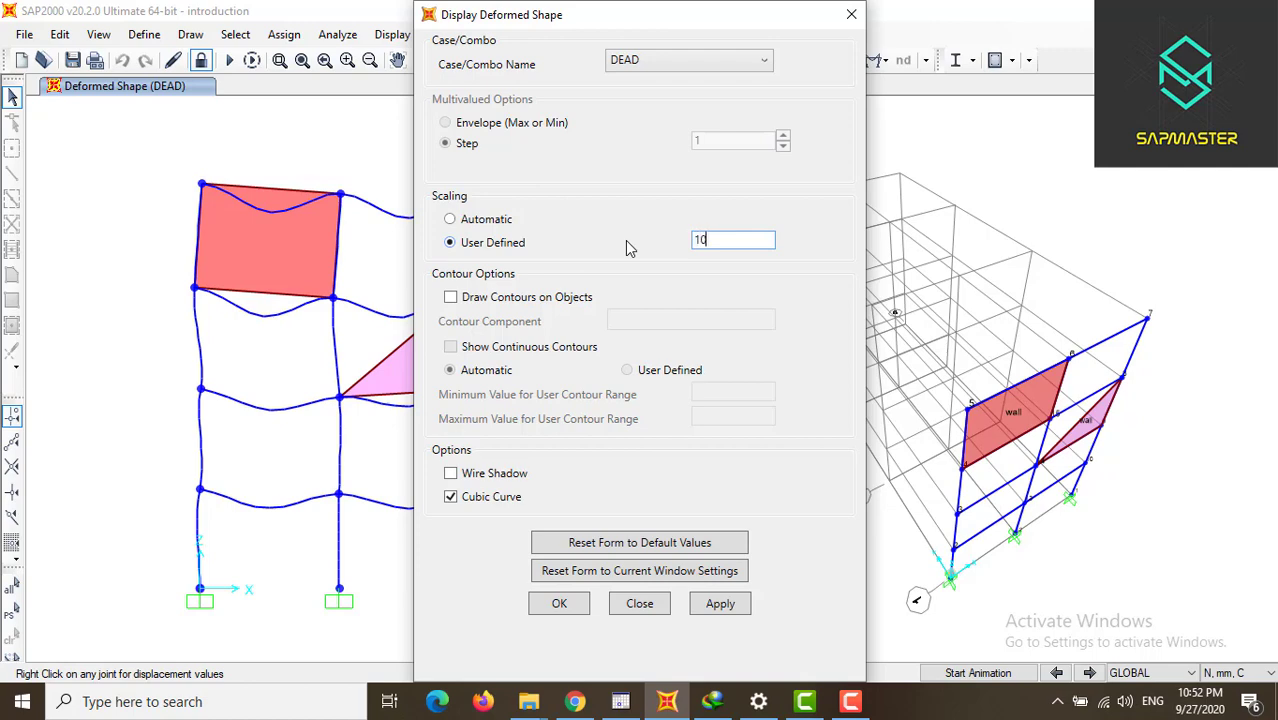
click(562, 615)
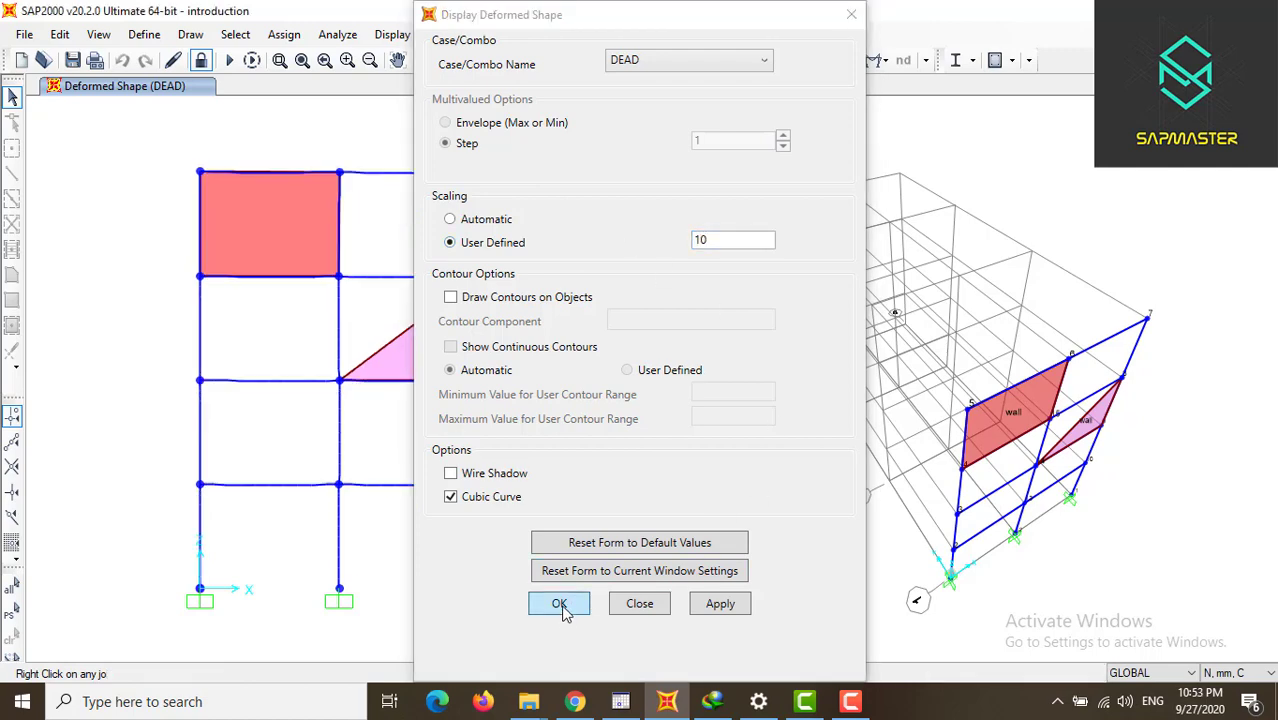
click(978, 672)
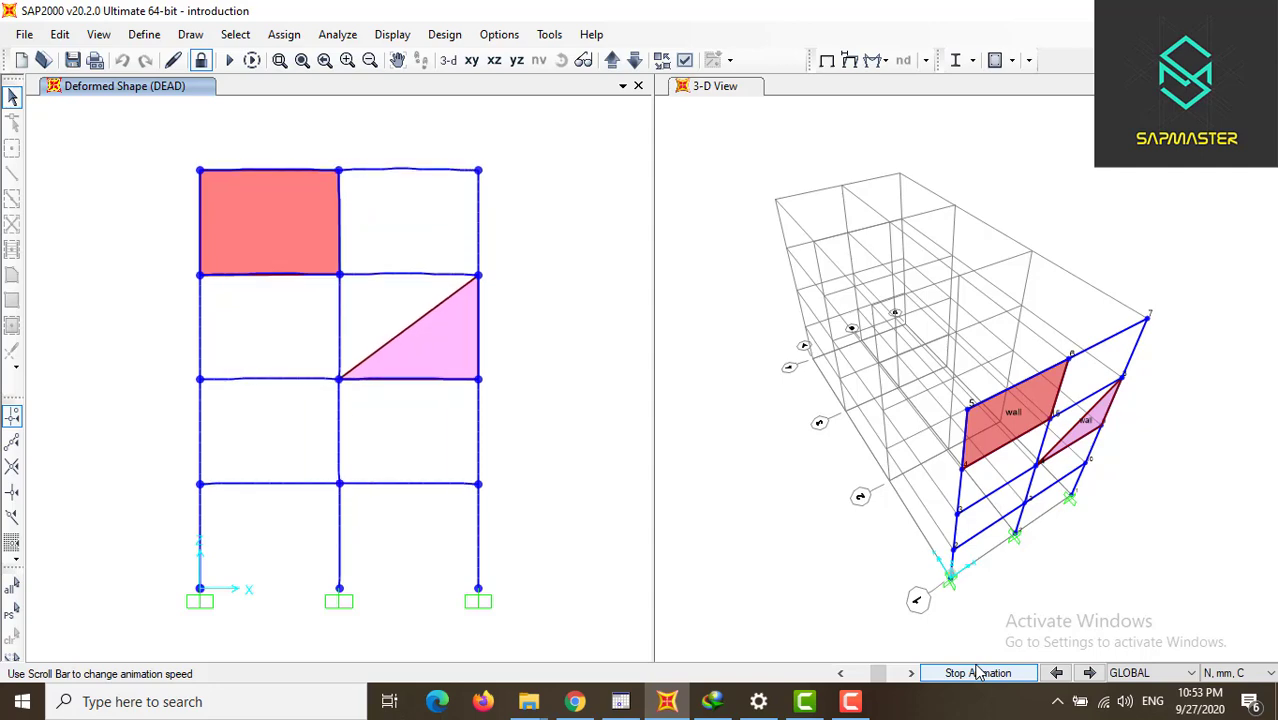
click(978, 672)
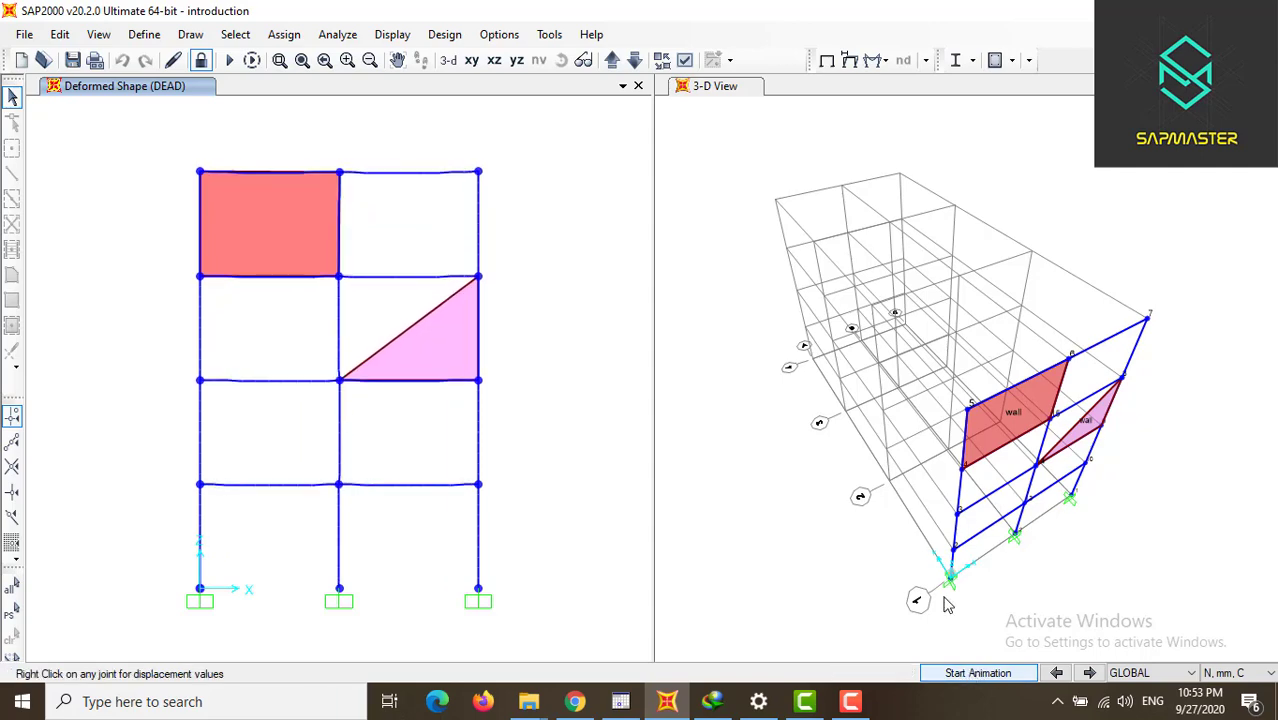
- Set the deformed shape's user-defined scale to 500 and animate the DEAD case briefly
click(849, 60)
drag(722, 247, 687, 256)
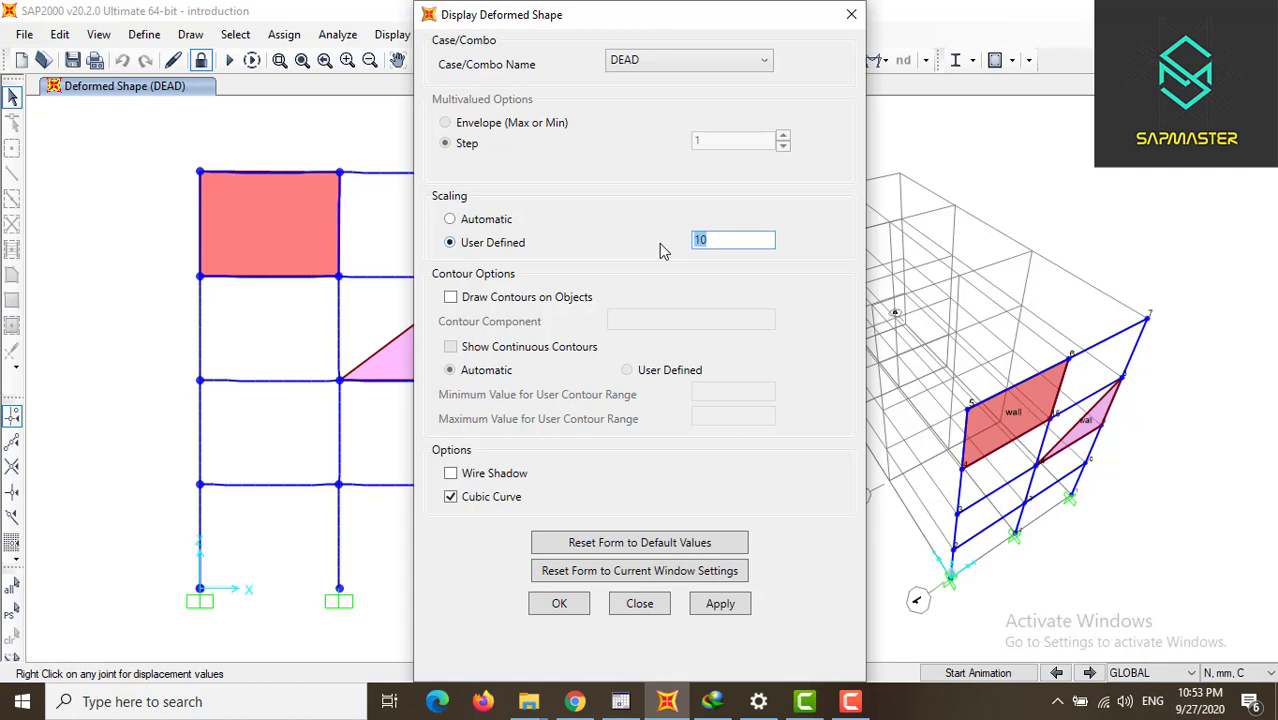
text(500)
click(560, 604)
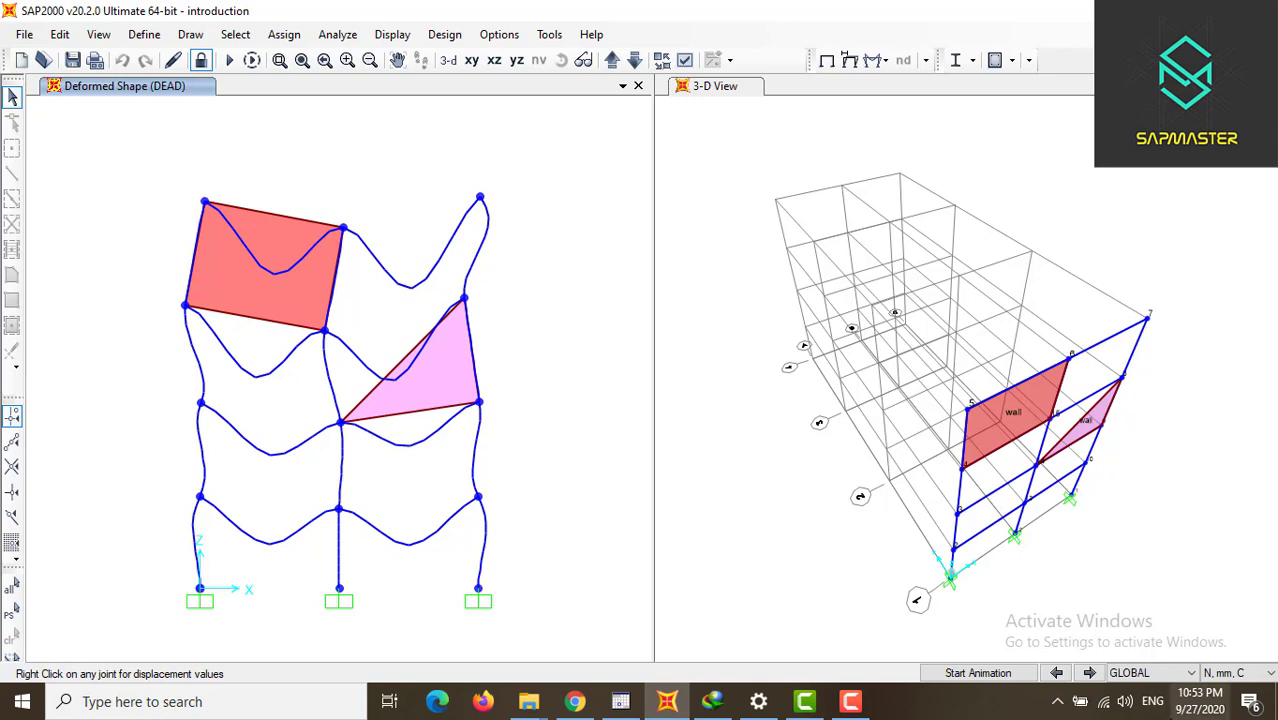
click(962, 674)
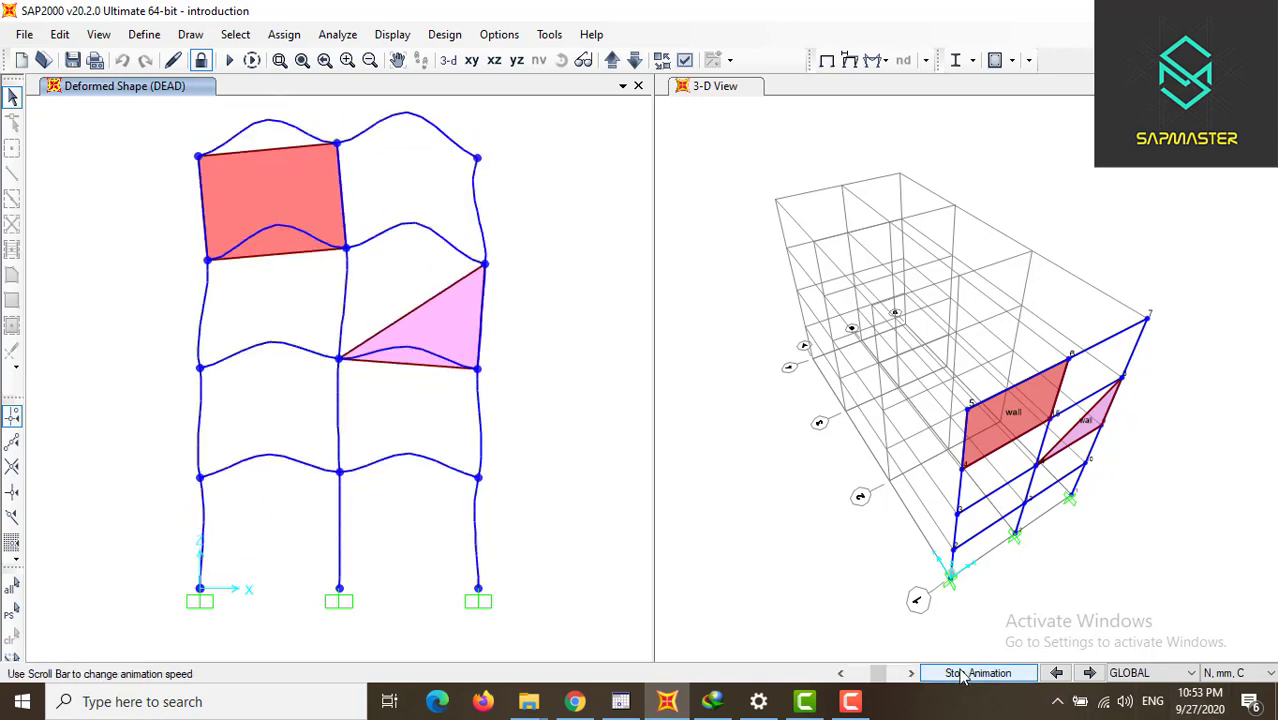
click(962, 674)
- Display the MODAL case deformed shape for mode 1 with automatic scaling and start its animation
click(849, 60)
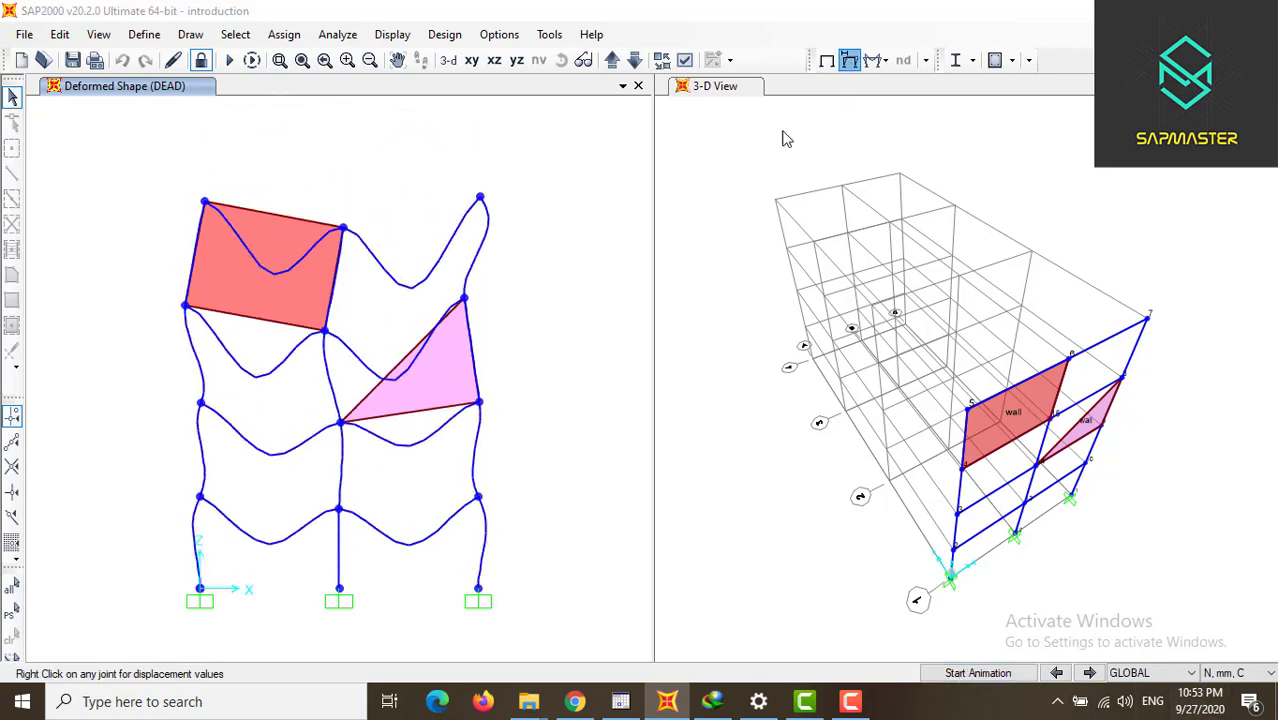
click(495, 228)
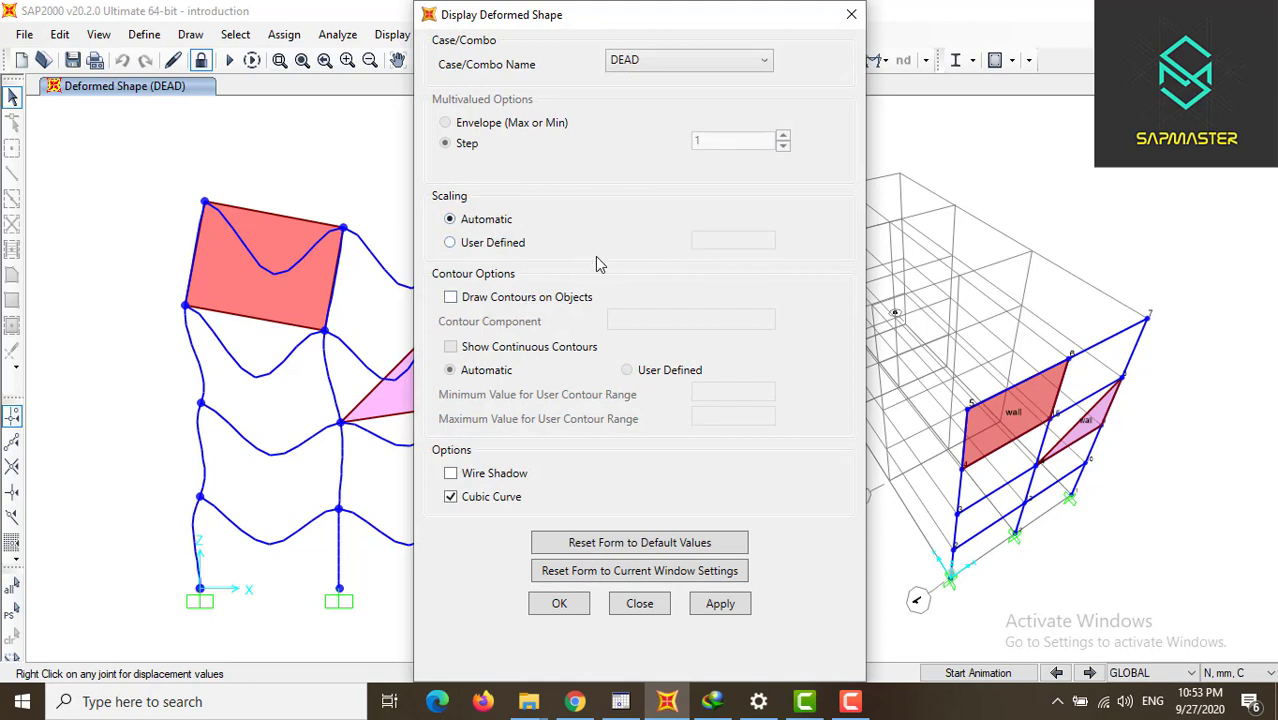
click(682, 64)
click(656, 101)
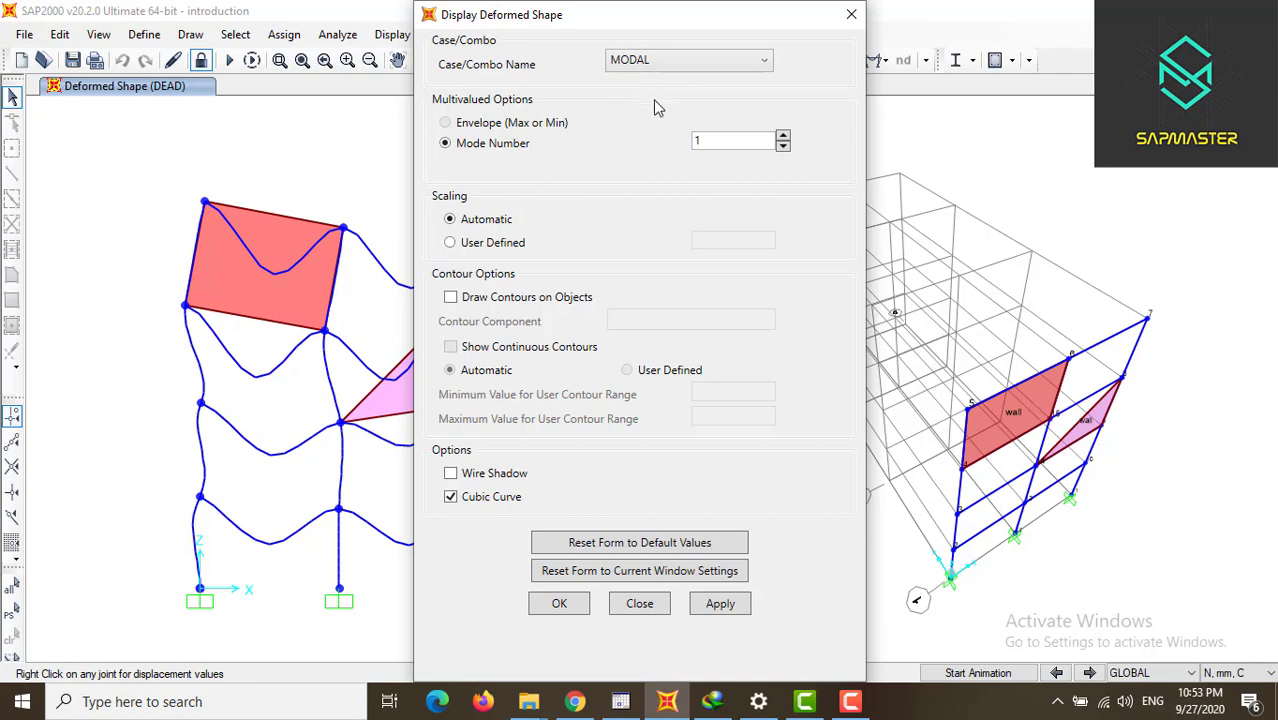
click(559, 603)
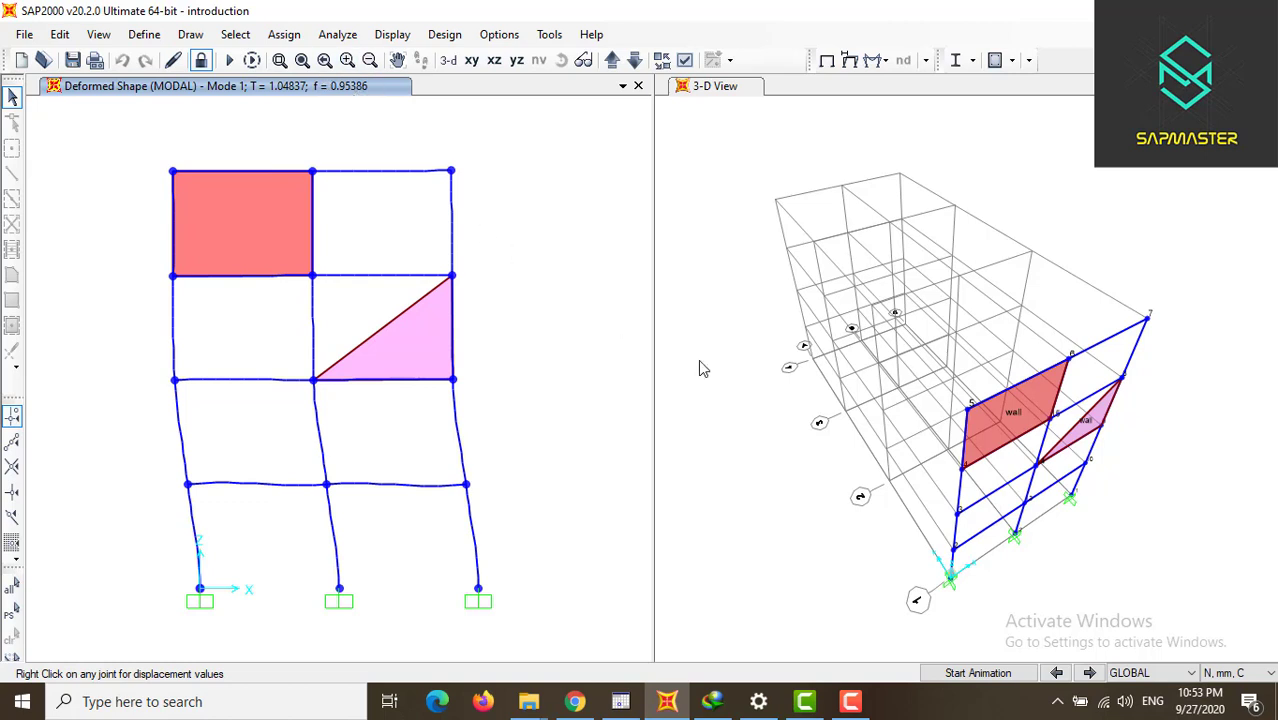
click(968, 676)
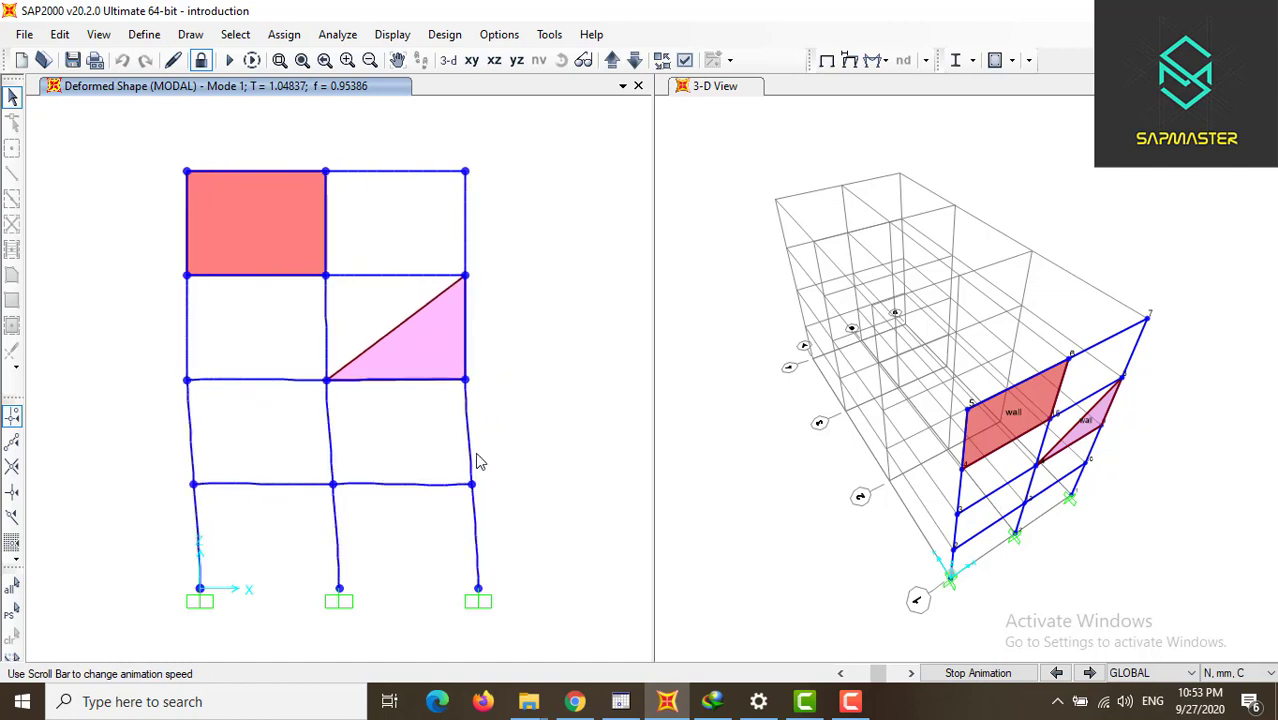
- Step through the modal deformed shapes from mode 2 to mode 6, briefly animating modes 2 and 3
click(1089, 673)
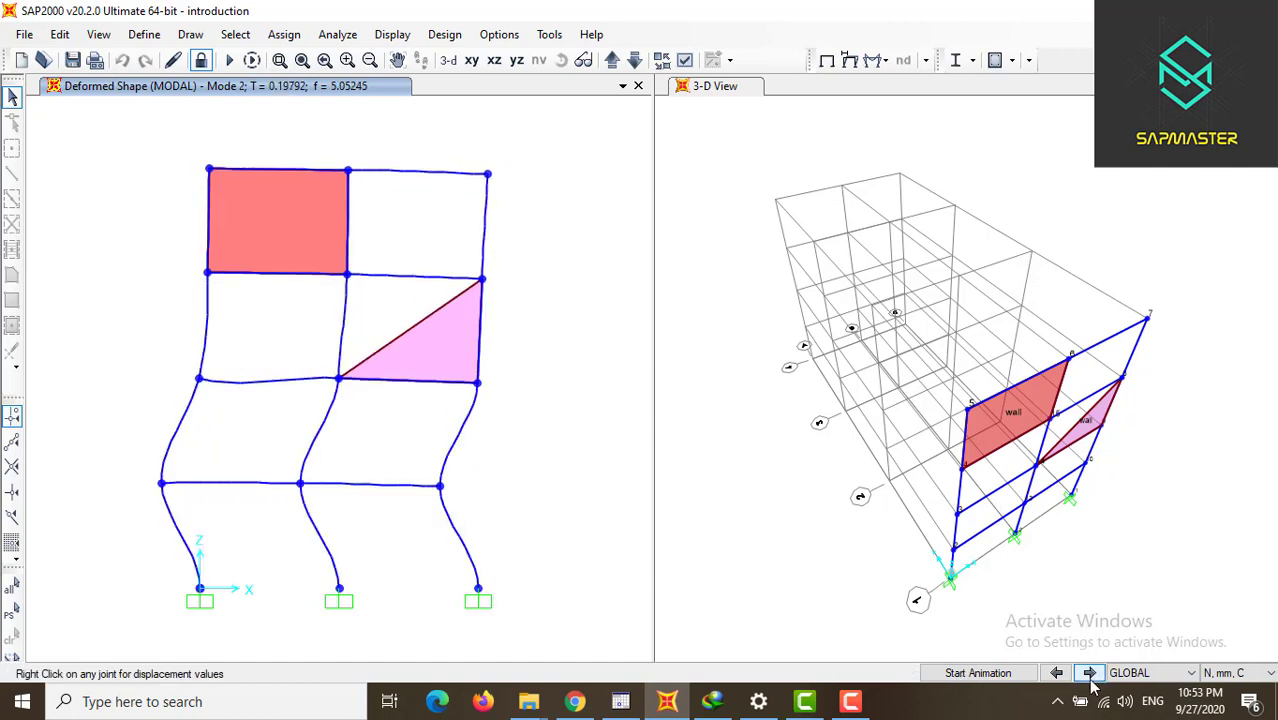
click(978, 673)
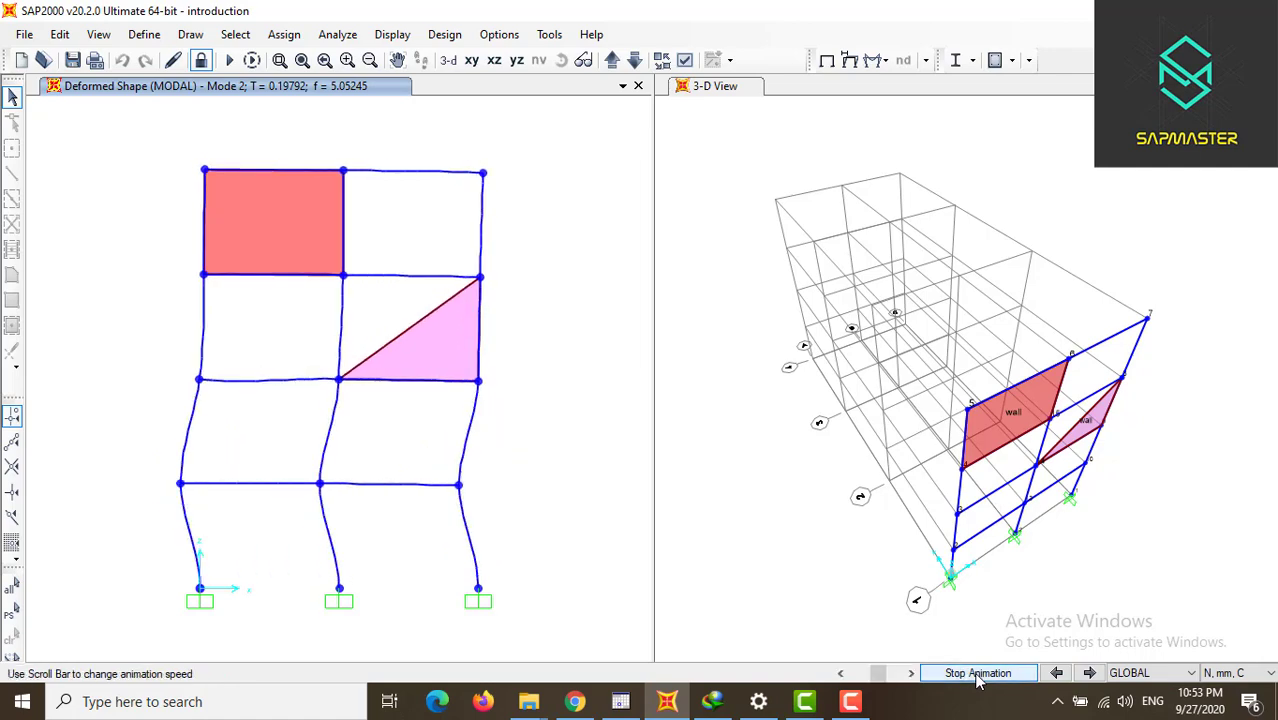
click(978, 673)
click(1089, 673)
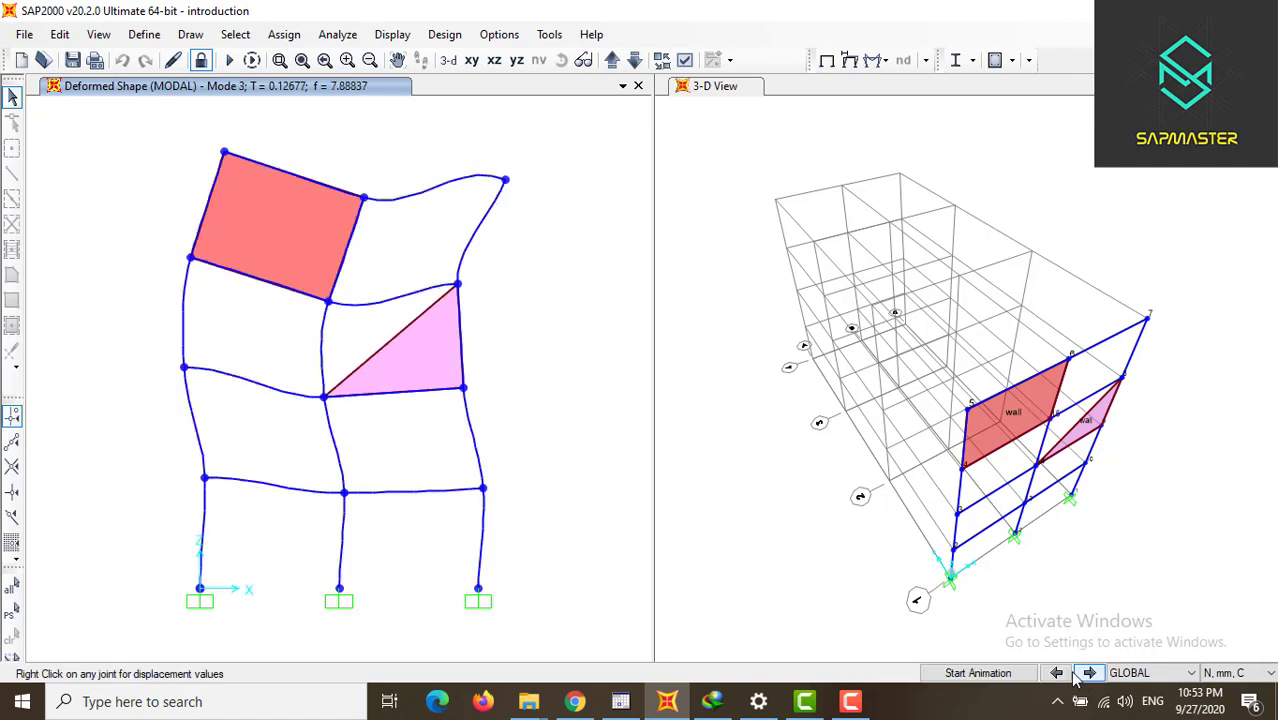
click(937, 680)
click(956, 680)
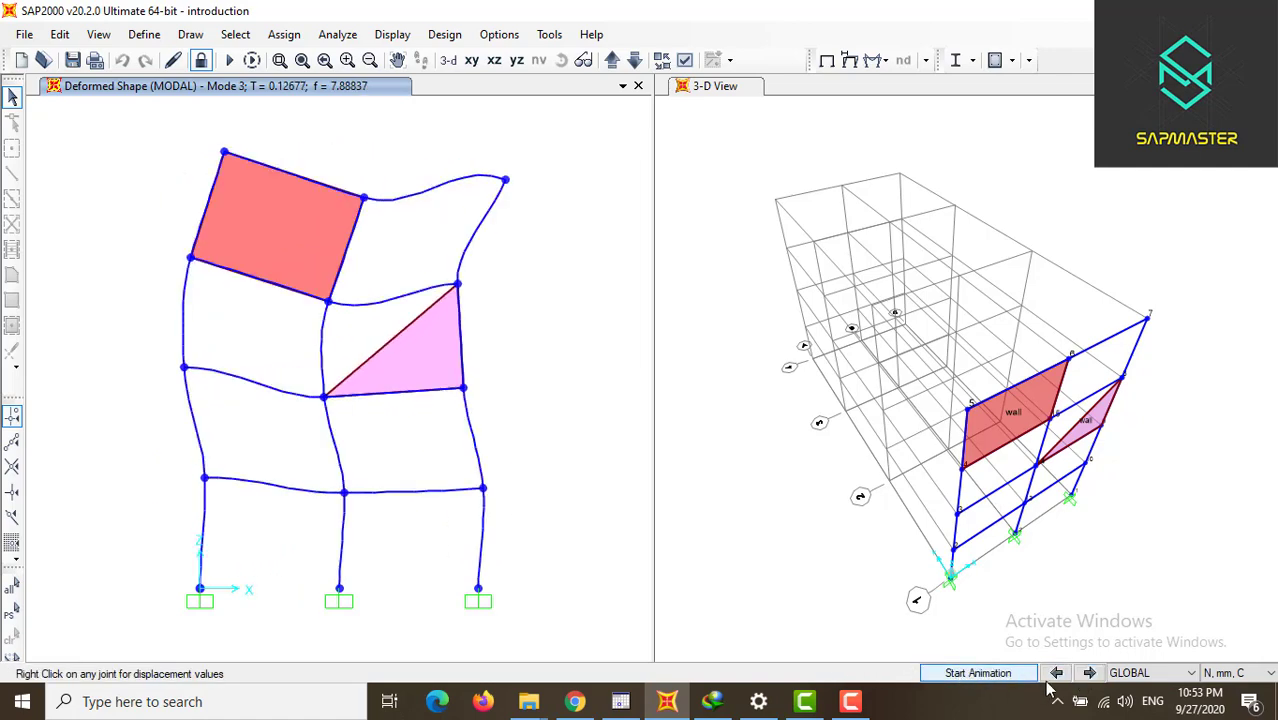
click(1091, 673)
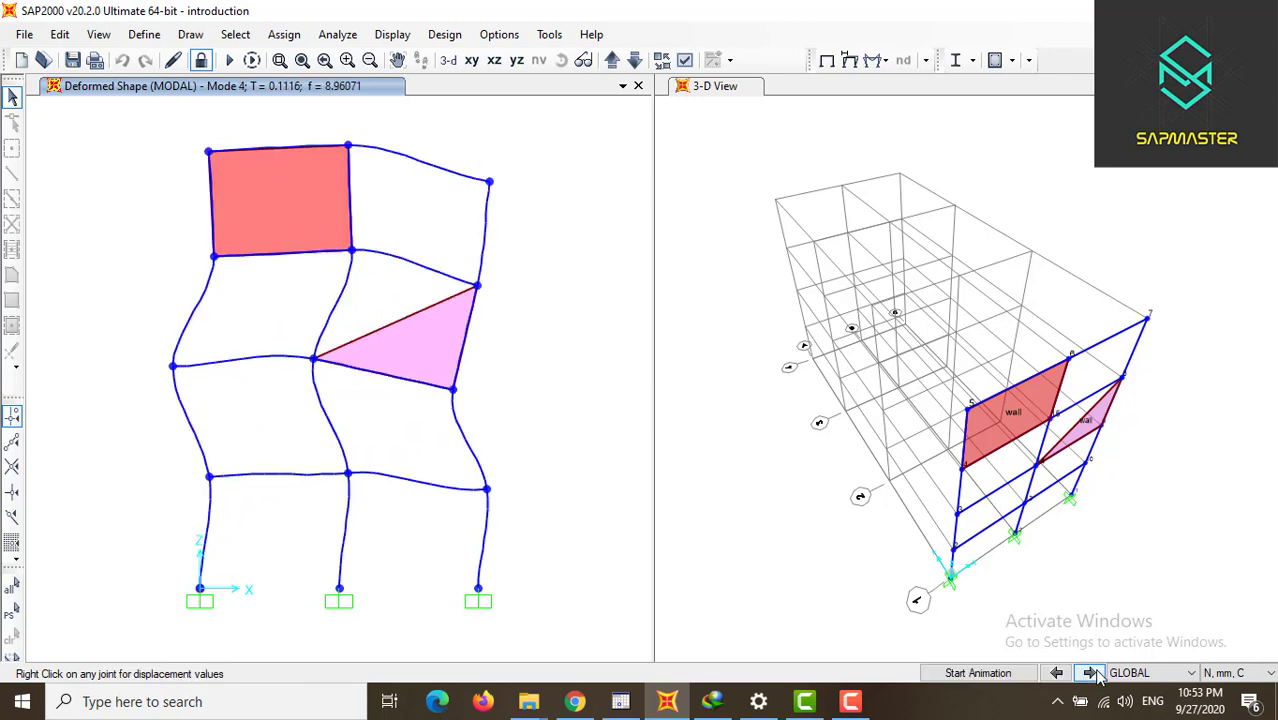
click(1091, 673)
click(1091, 673)
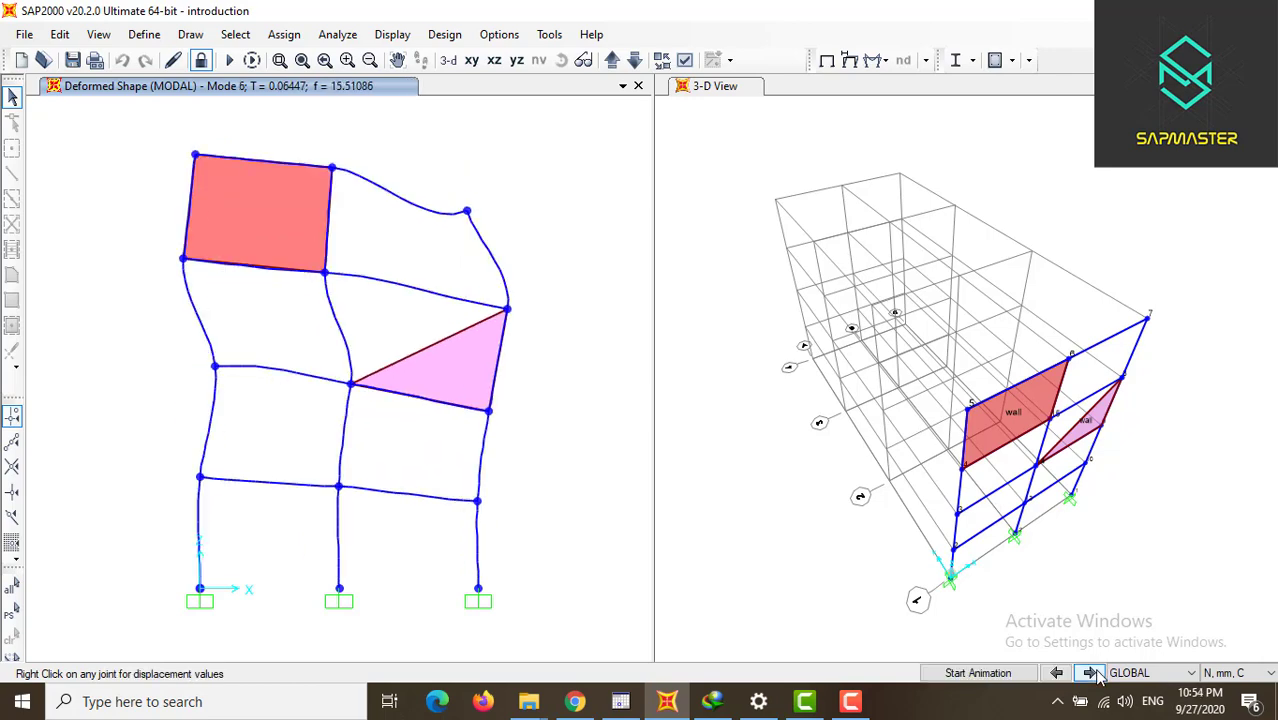
- Briefly animate the MODAL mode 6 deformed shape and display the DEAD case joint reactions as arrows
click(985, 672)
click(989, 675)
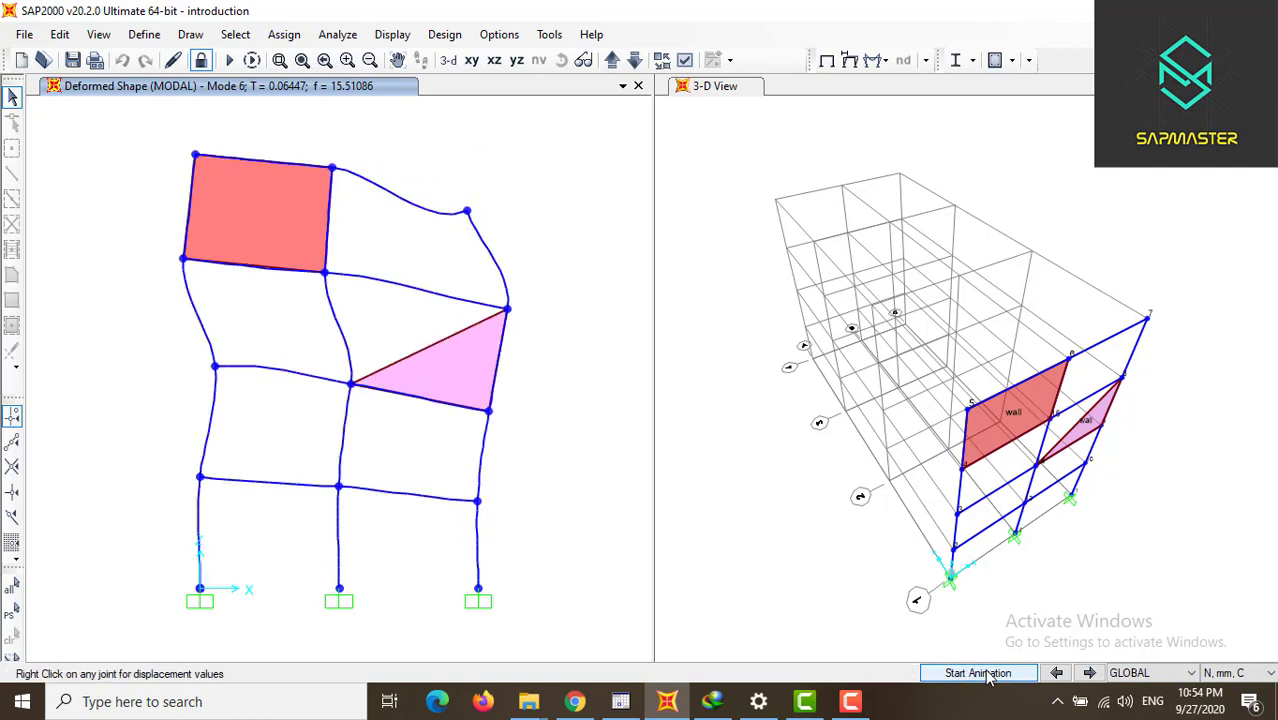
click(876, 62)
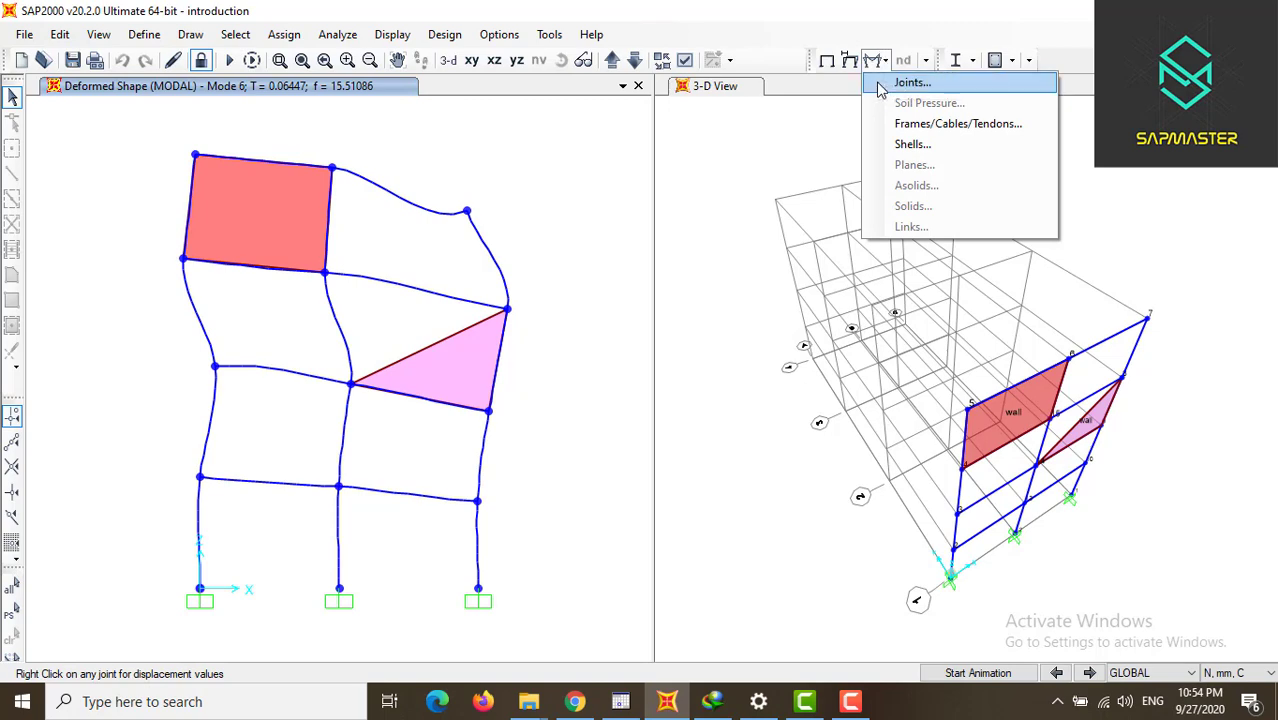
click(881, 86)
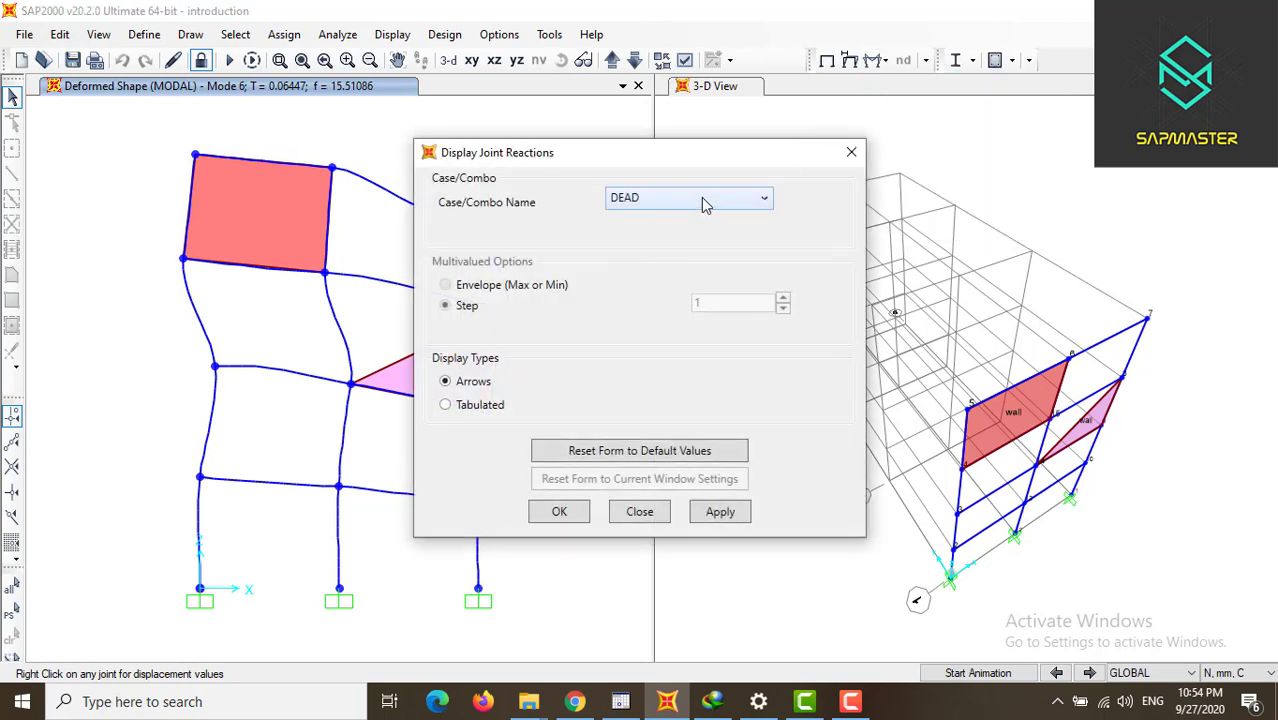
click(576, 518)
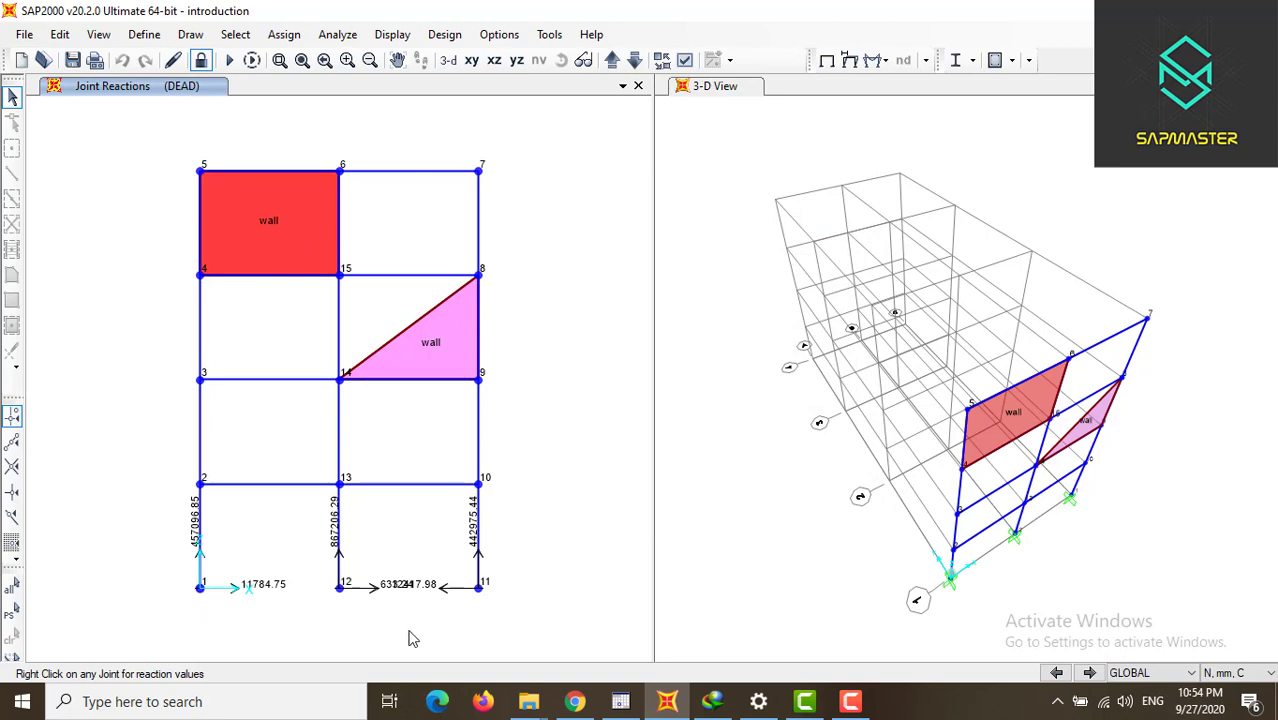
- Display the frame axial force diagram for the DEAD case as a filled diagram with automatic scaling
click(873, 62)
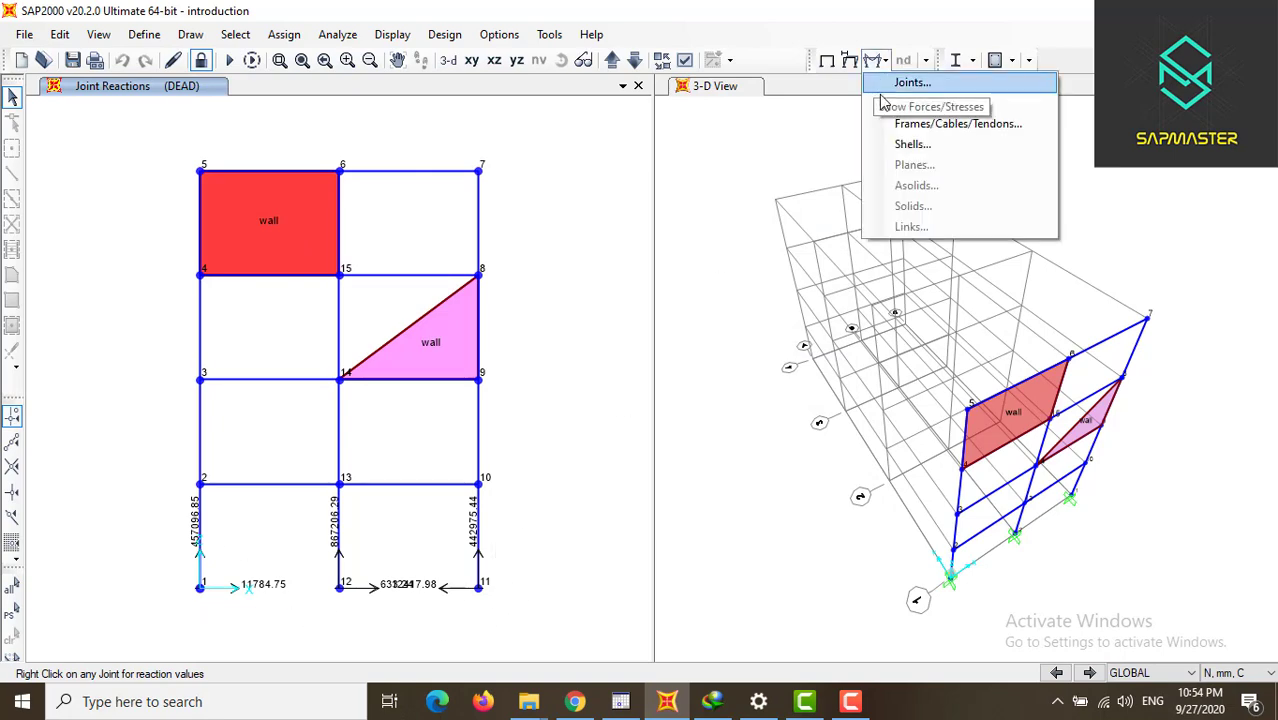
click(910, 123)
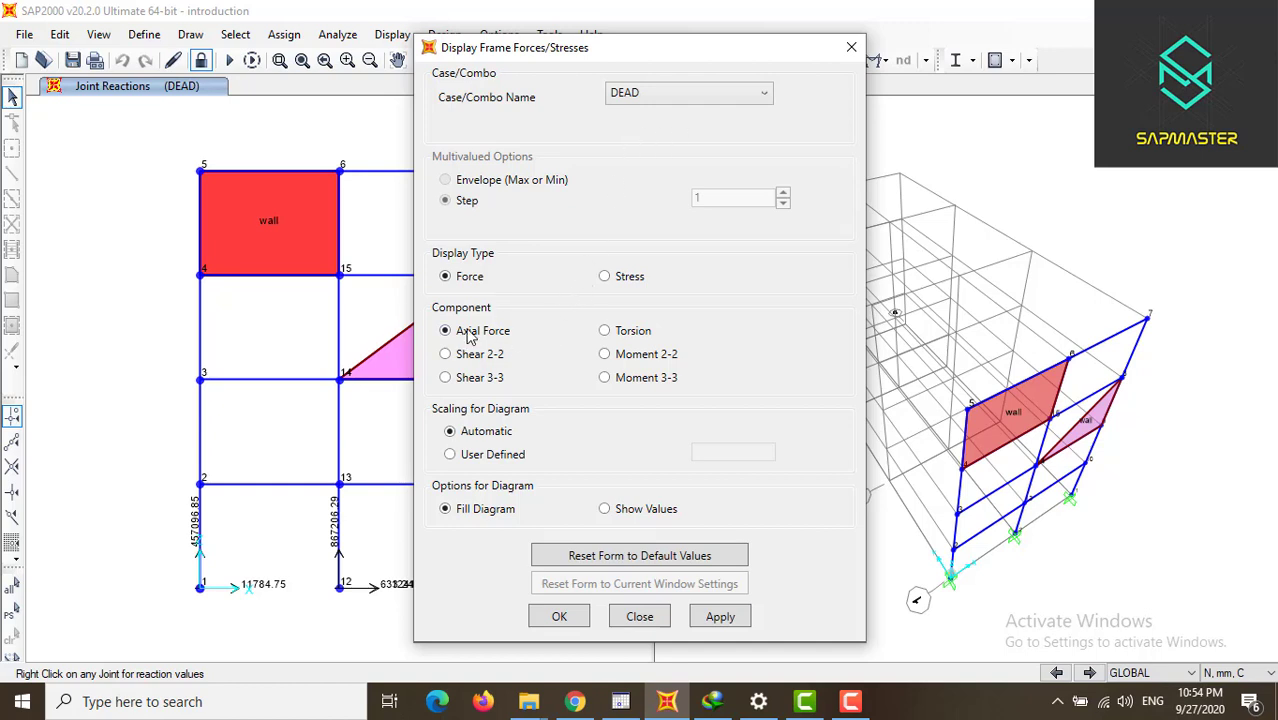
click(559, 617)
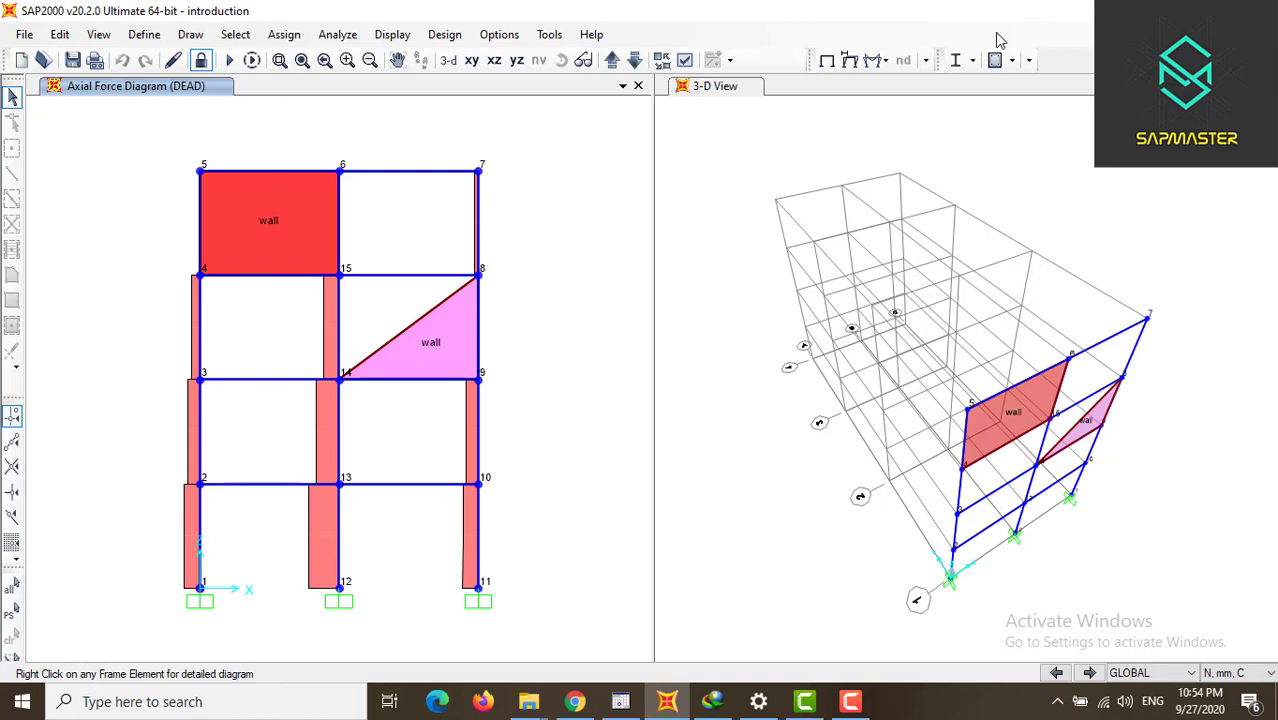
- Redisplay the DEAD axial force diagram with values shown instead of the filled diagram
click(873, 60)
click(900, 125)
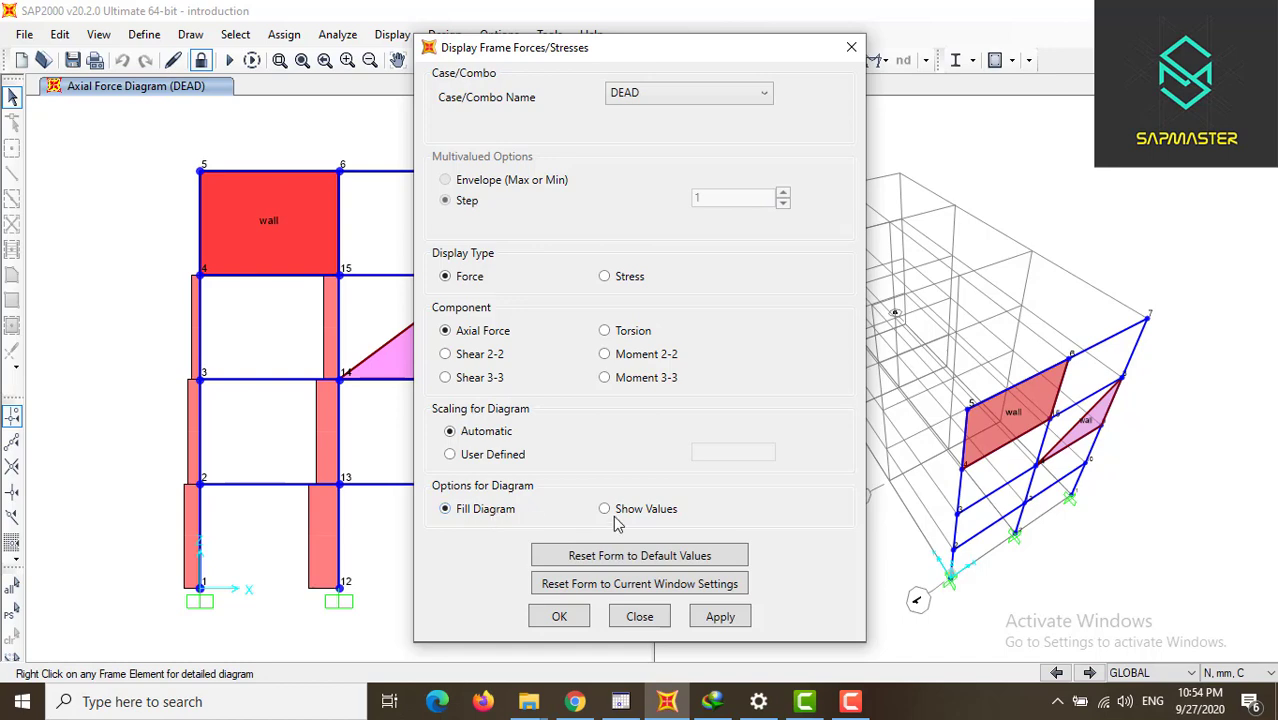
click(730, 618)
click(561, 617)
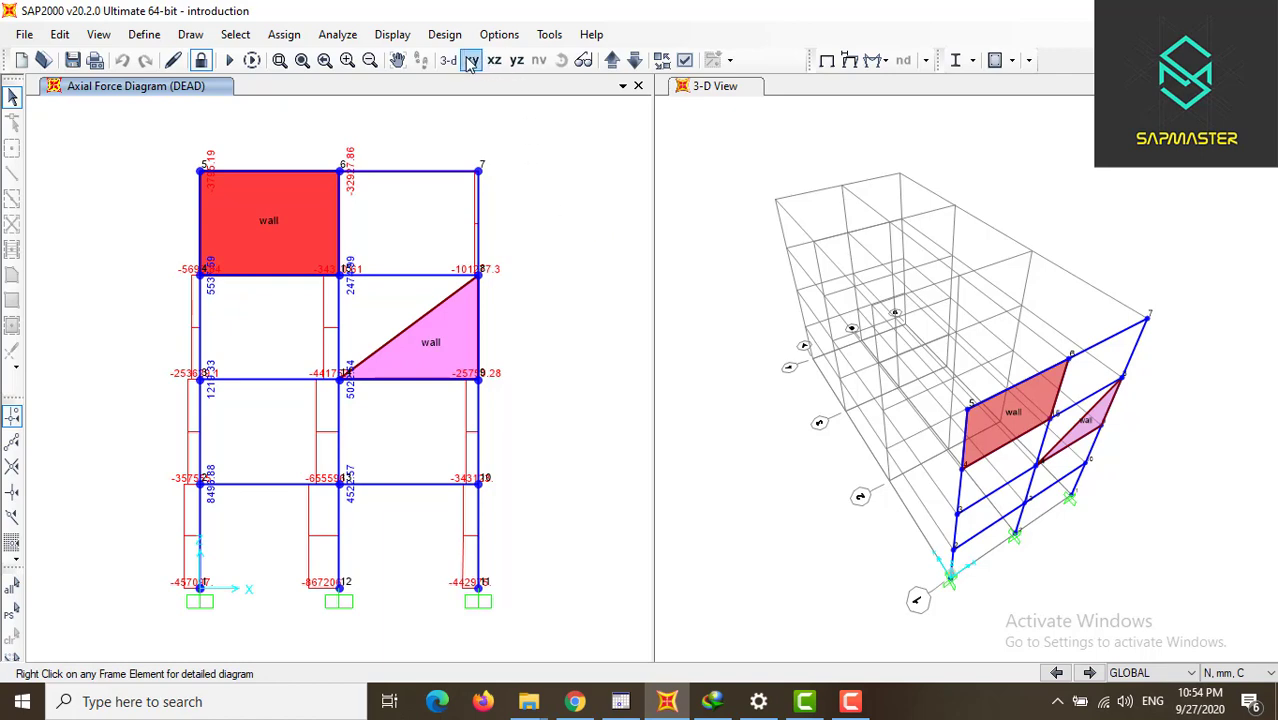
- Choose the Joint Displacements table from the joint output analysis results for display
click(395, 35)
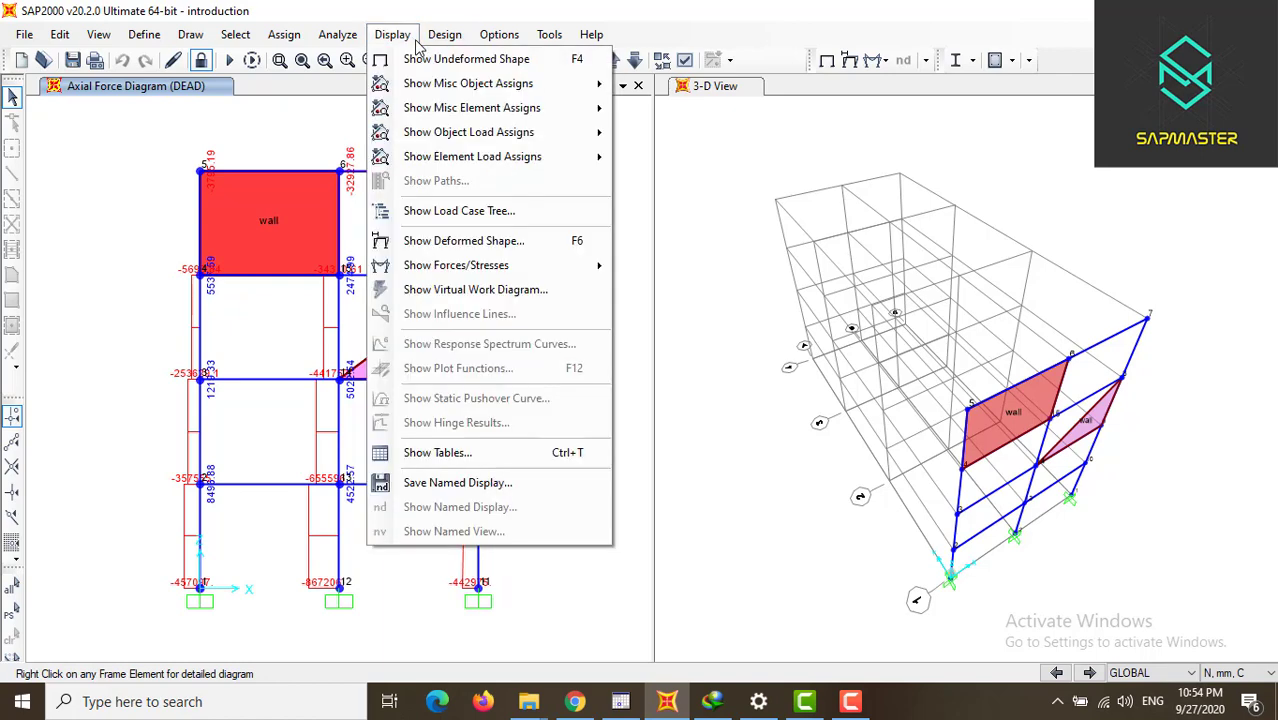
click(450, 455)
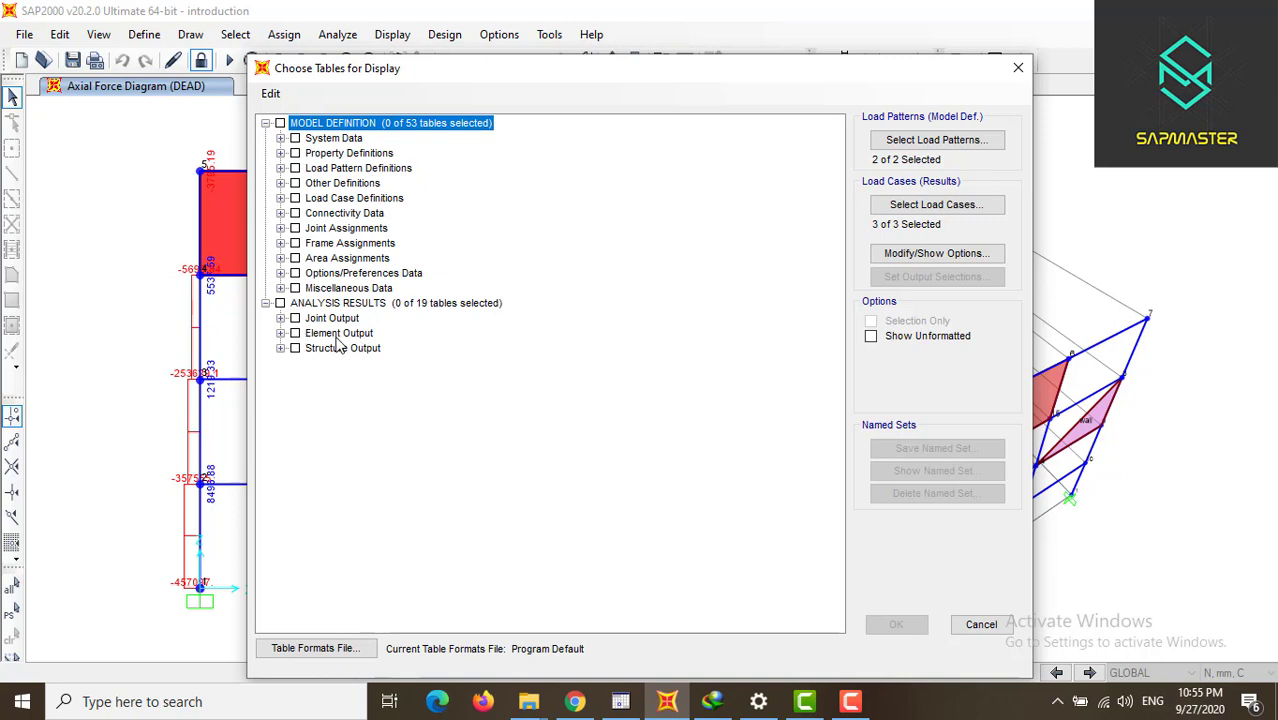
click(281, 318)
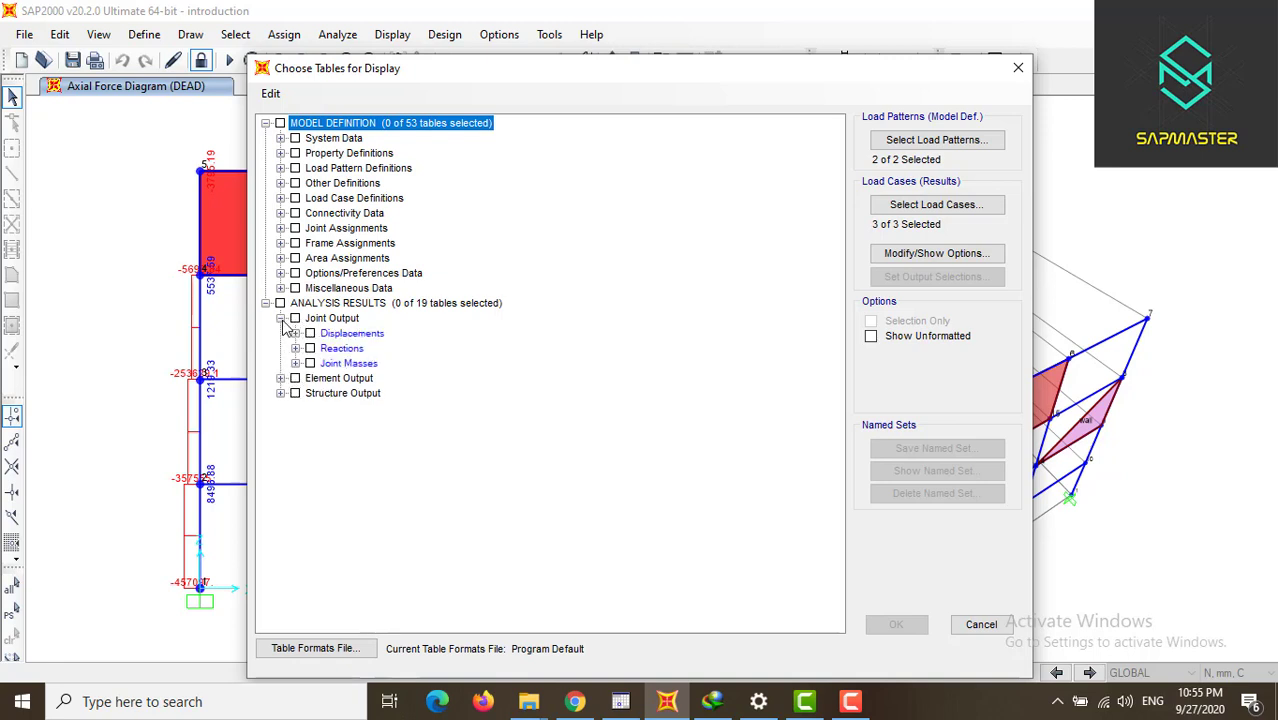
click(296, 334)
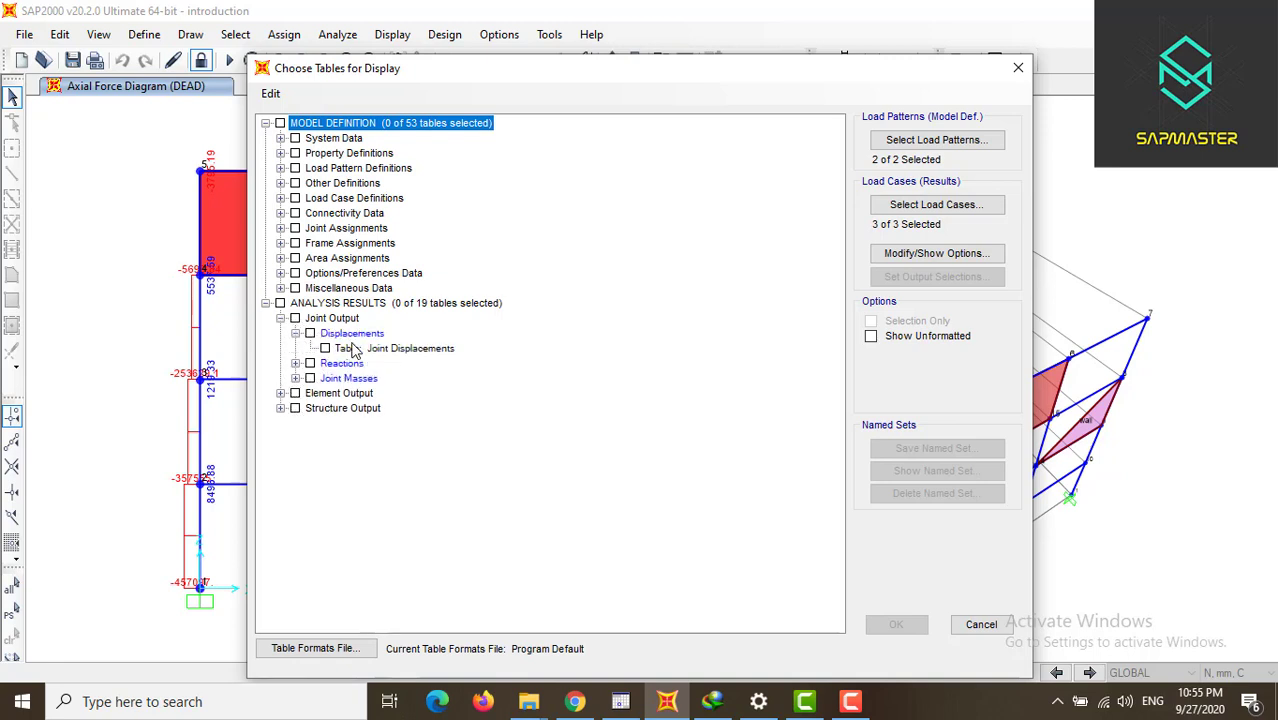
click(326, 348)
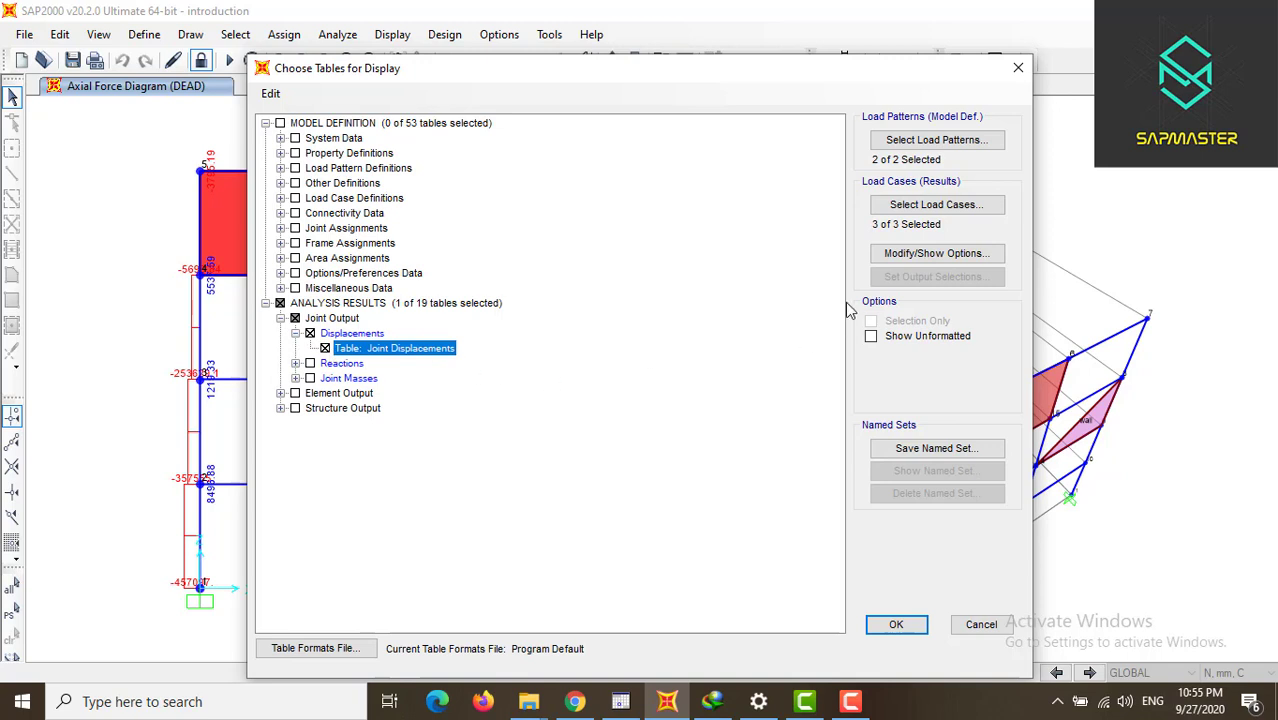
- Limit the table's load cases to DEAD, keeping the output options, and review the Joint Displacements table
click(950, 204)
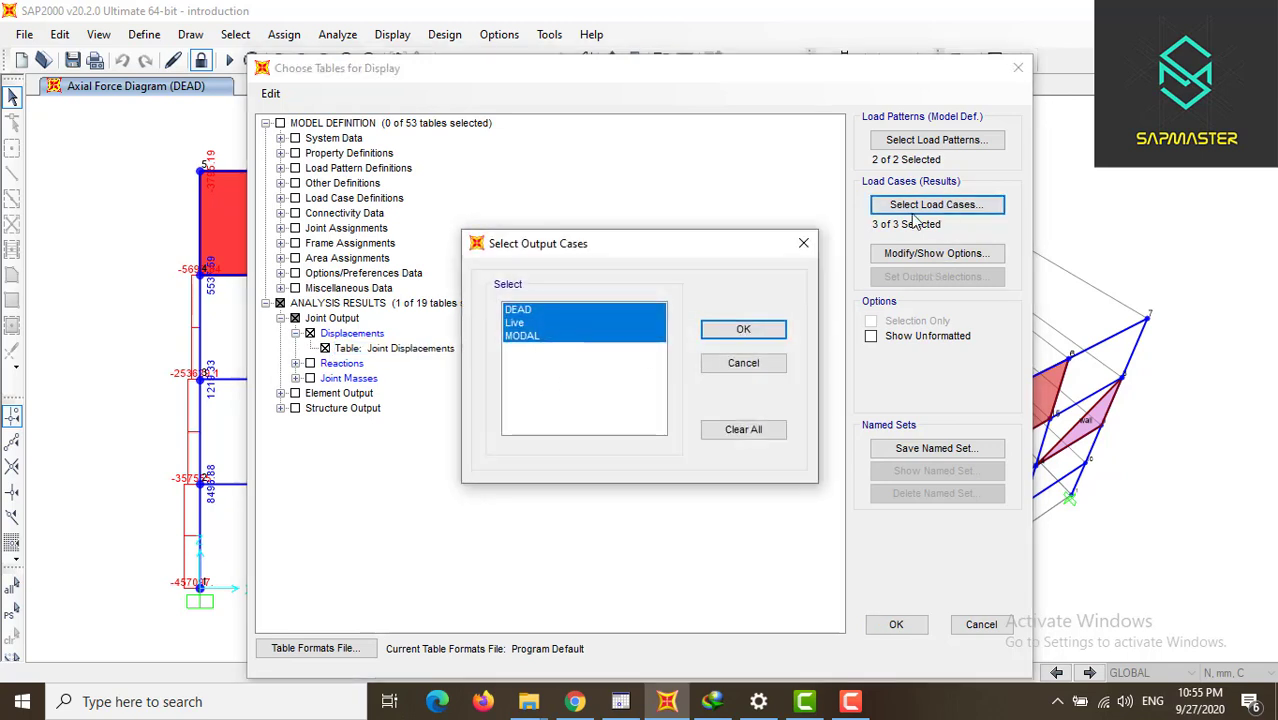
click(531, 314)
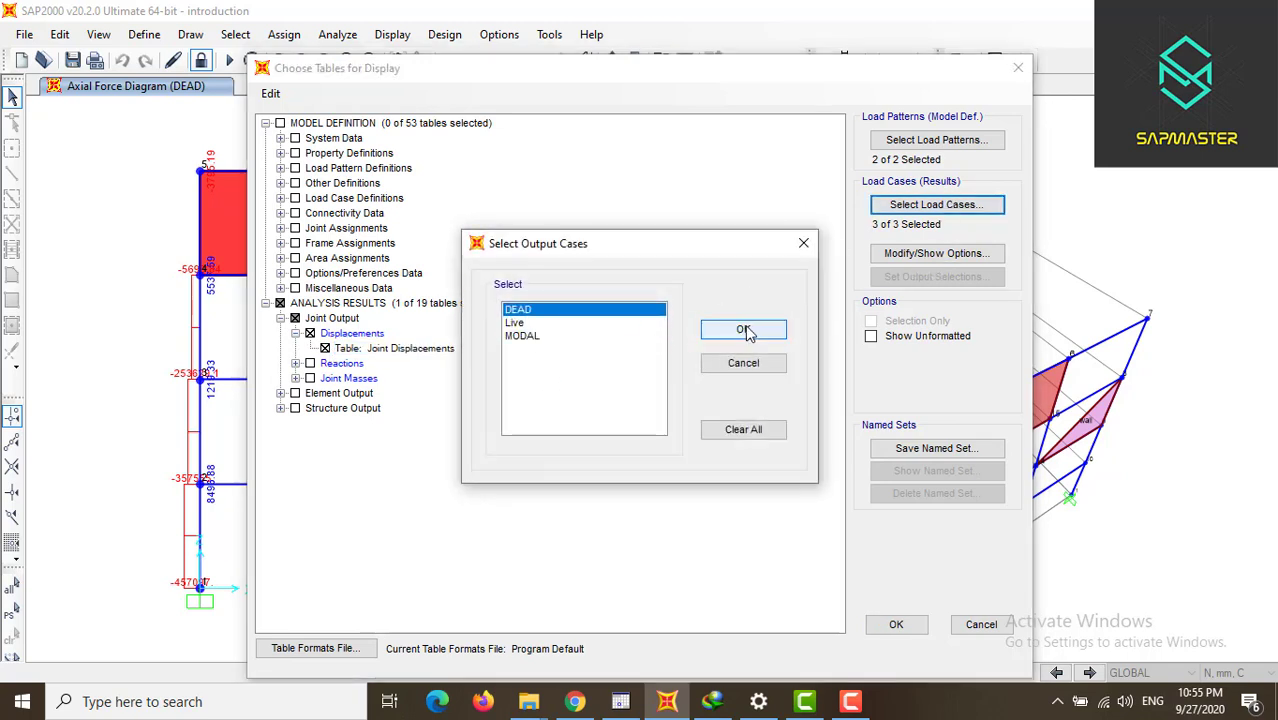
click(743, 329)
click(953, 258)
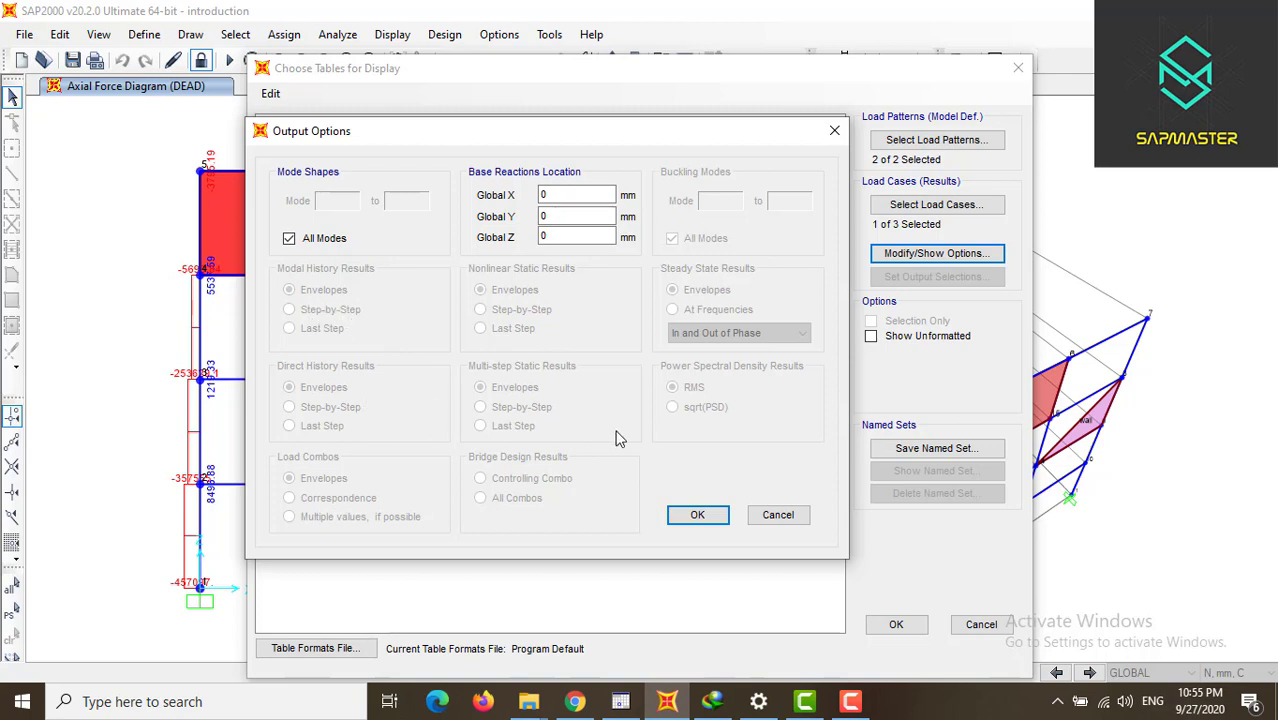
click(697, 514)
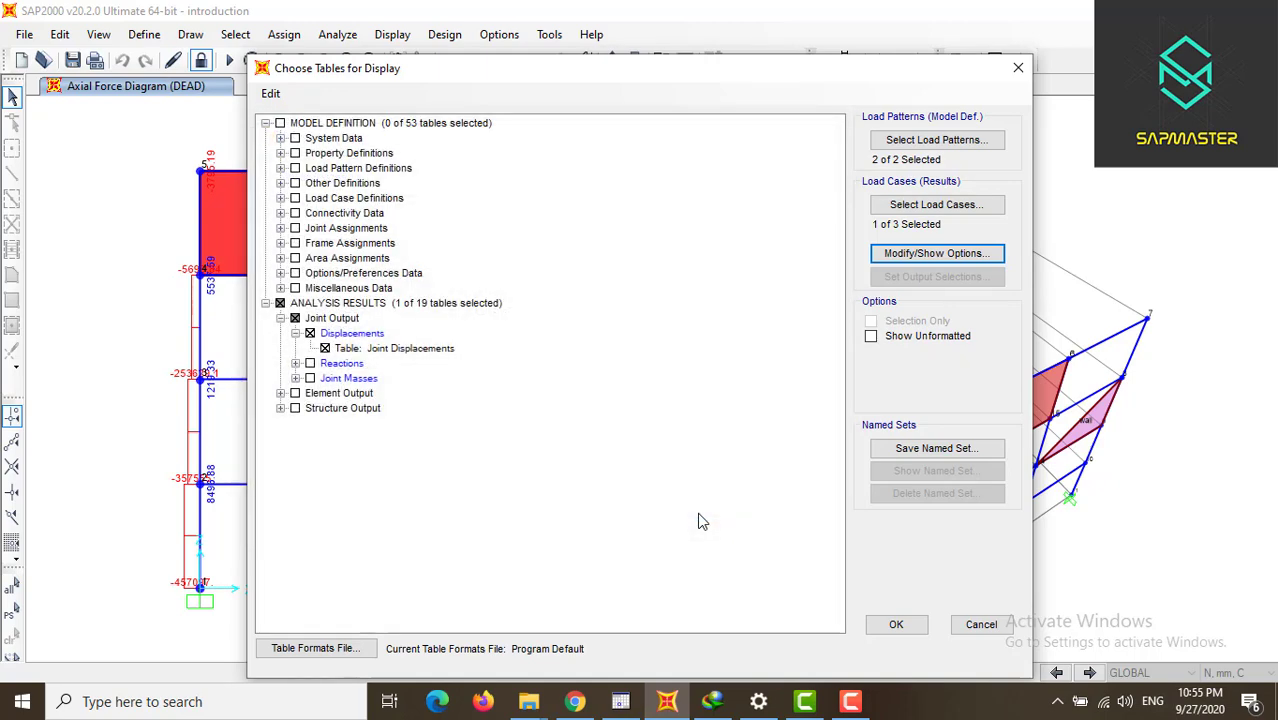
click(924, 625)
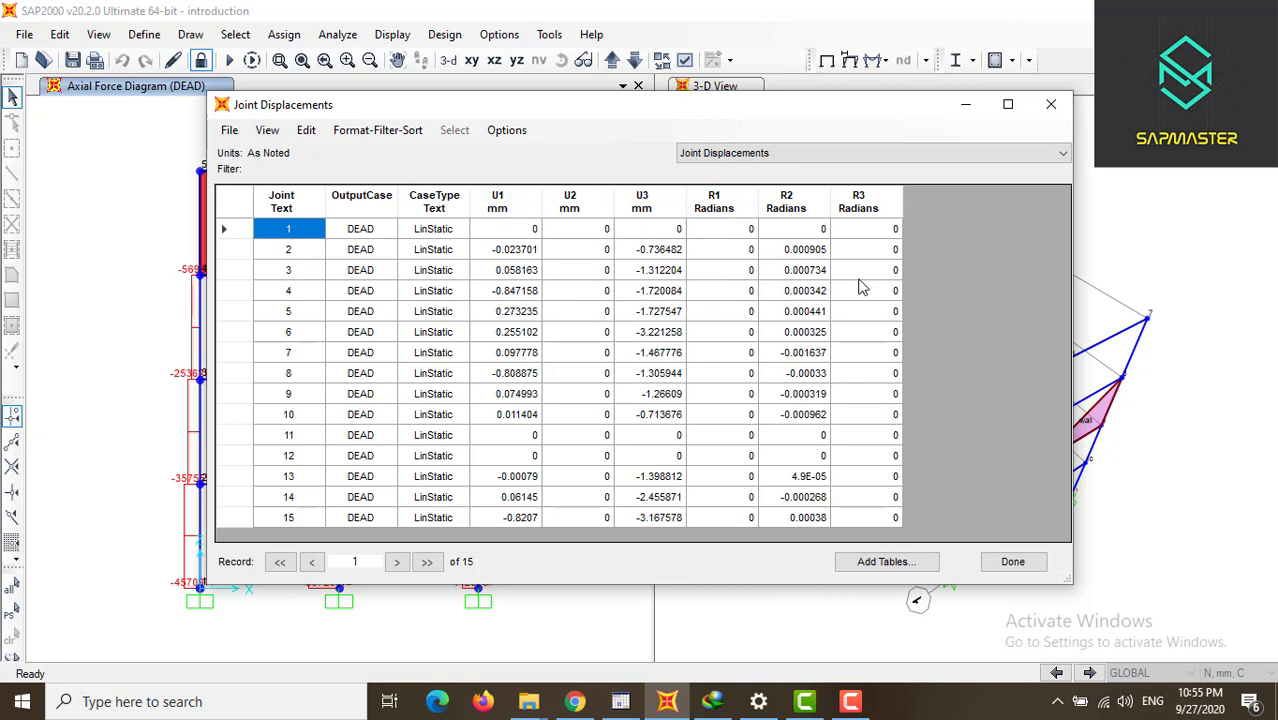
click(1051, 106)
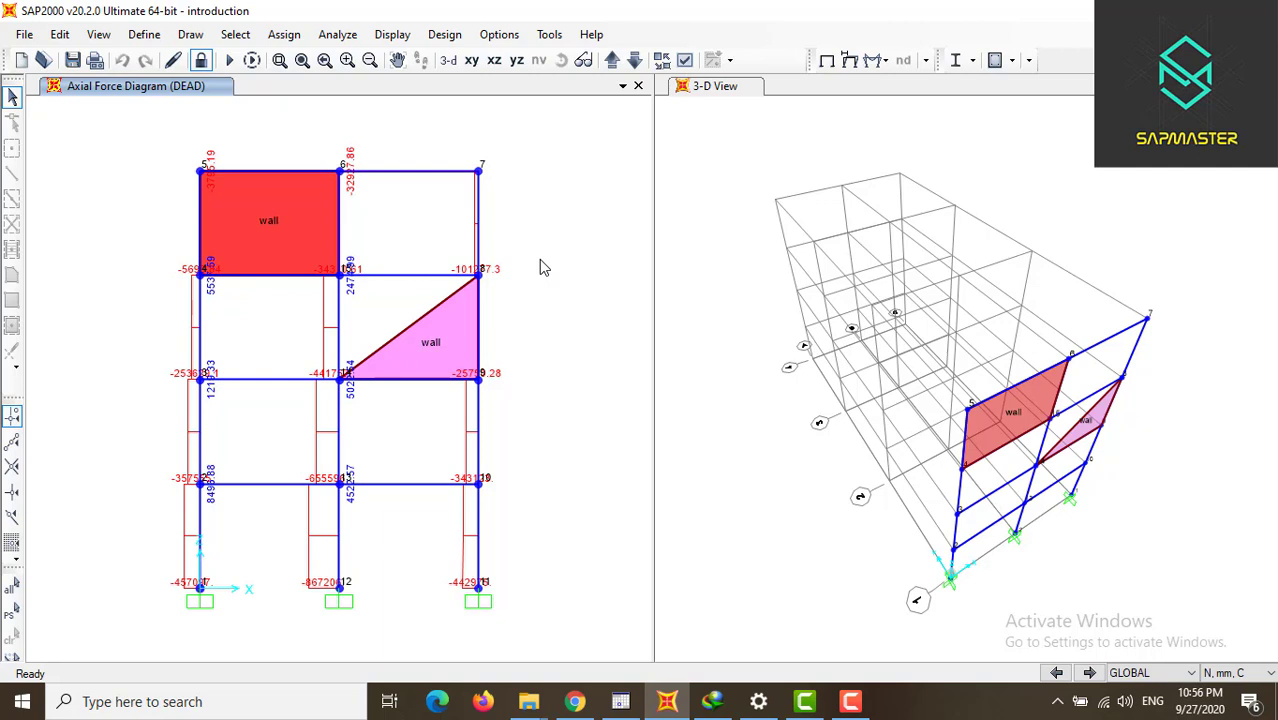
click(850, 701)
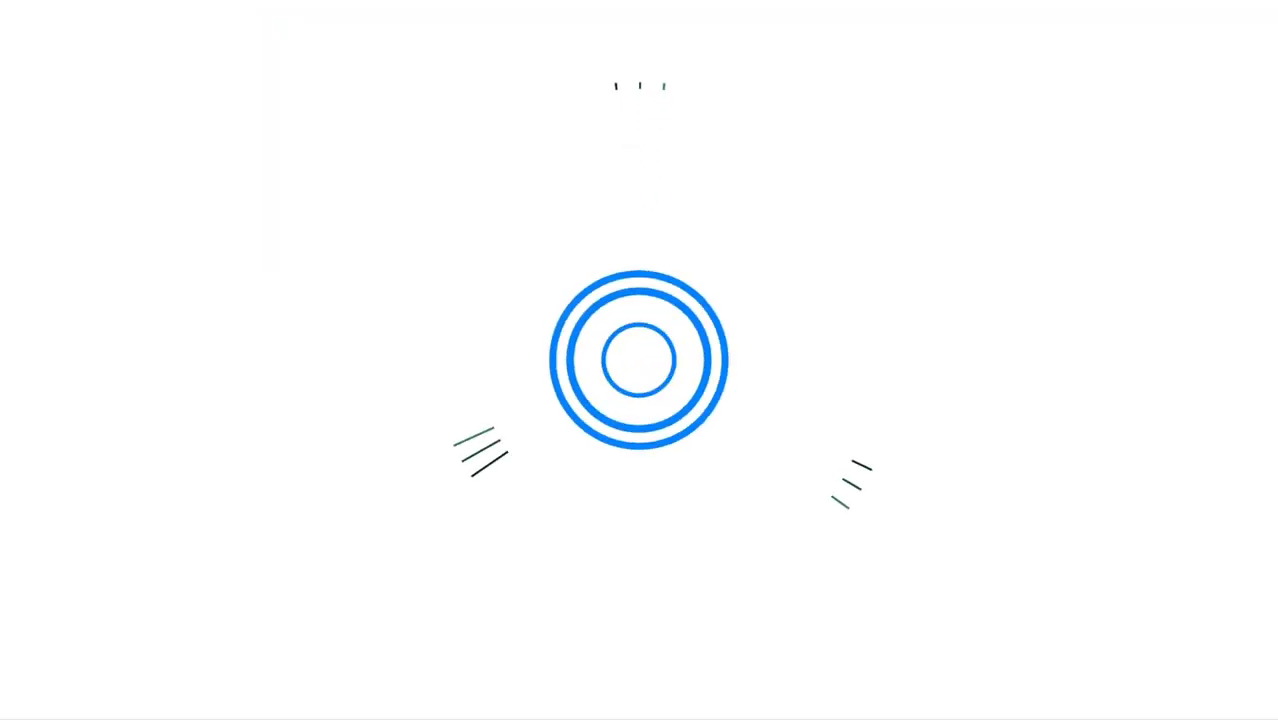